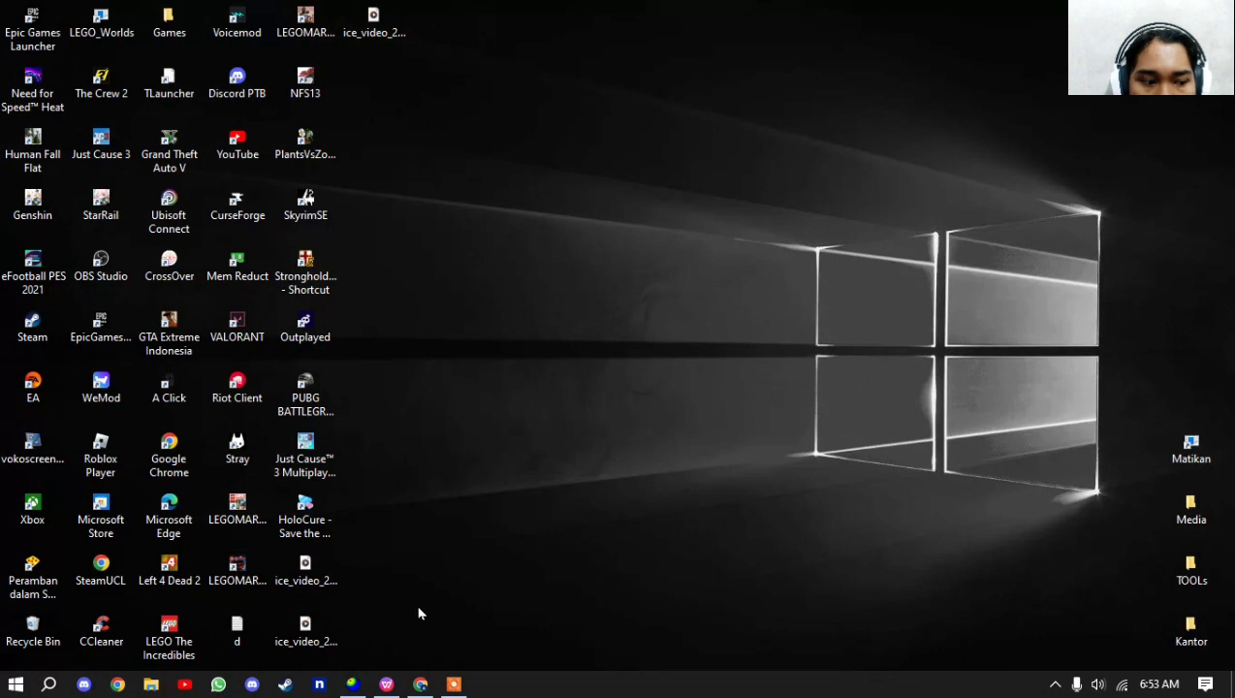
- Copy the SF strike and dip values, B6:C16, from the Senin sheet of the Data Pengerjaan Dips workbook
mouse_move(385, 684)
left_click(388, 596)
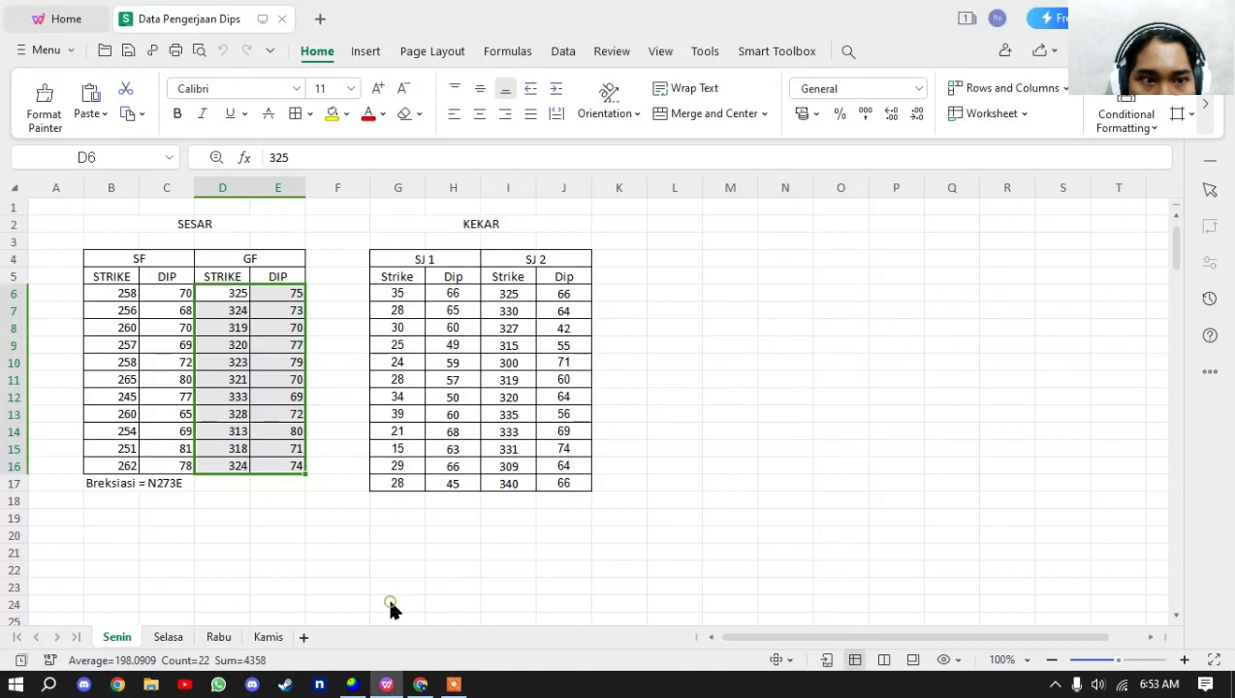
left_click(115, 293)
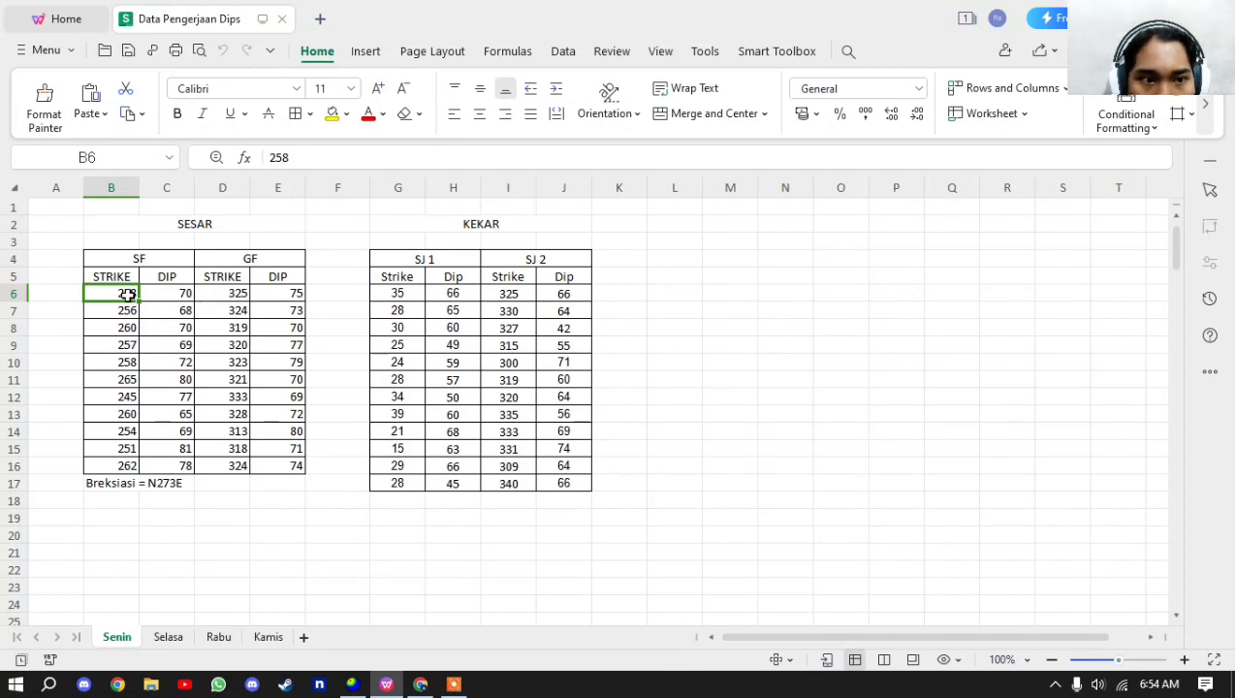
left_click_drag(126, 293, 182, 465)
key("ctrl+c")
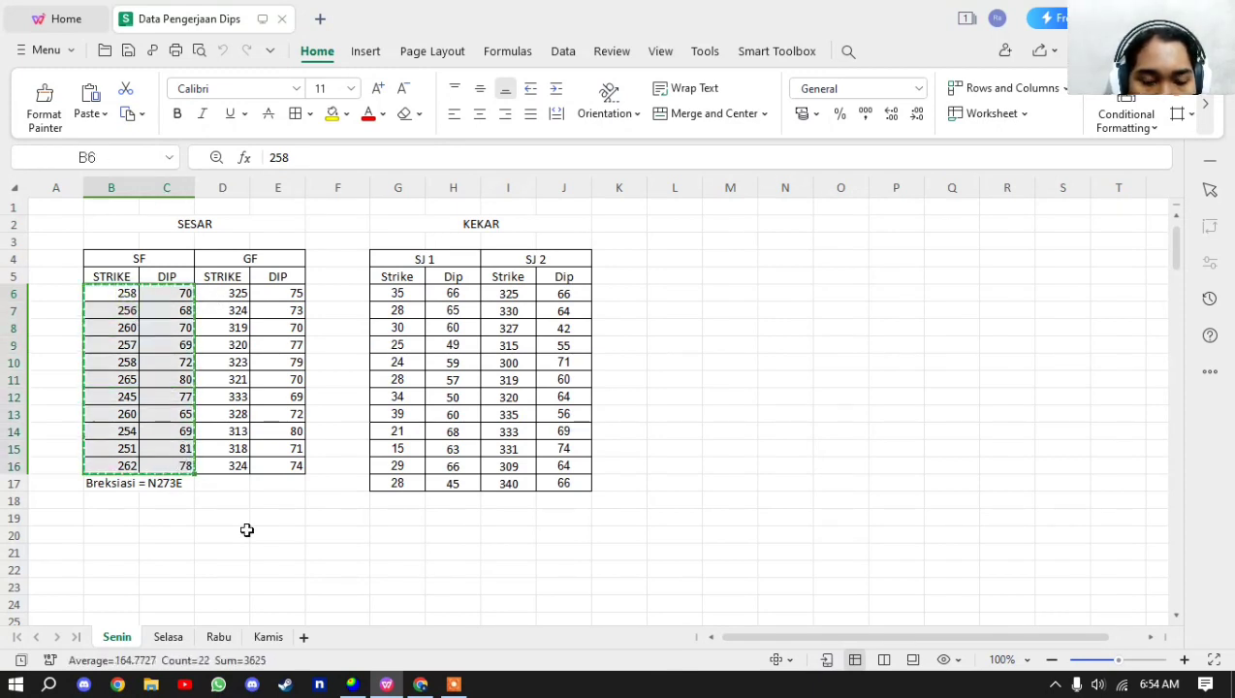
- Switch to Dips, set the global orientation format to Strike (Right) / Dip, and paste the SF data from row 1
left_click(352, 685)
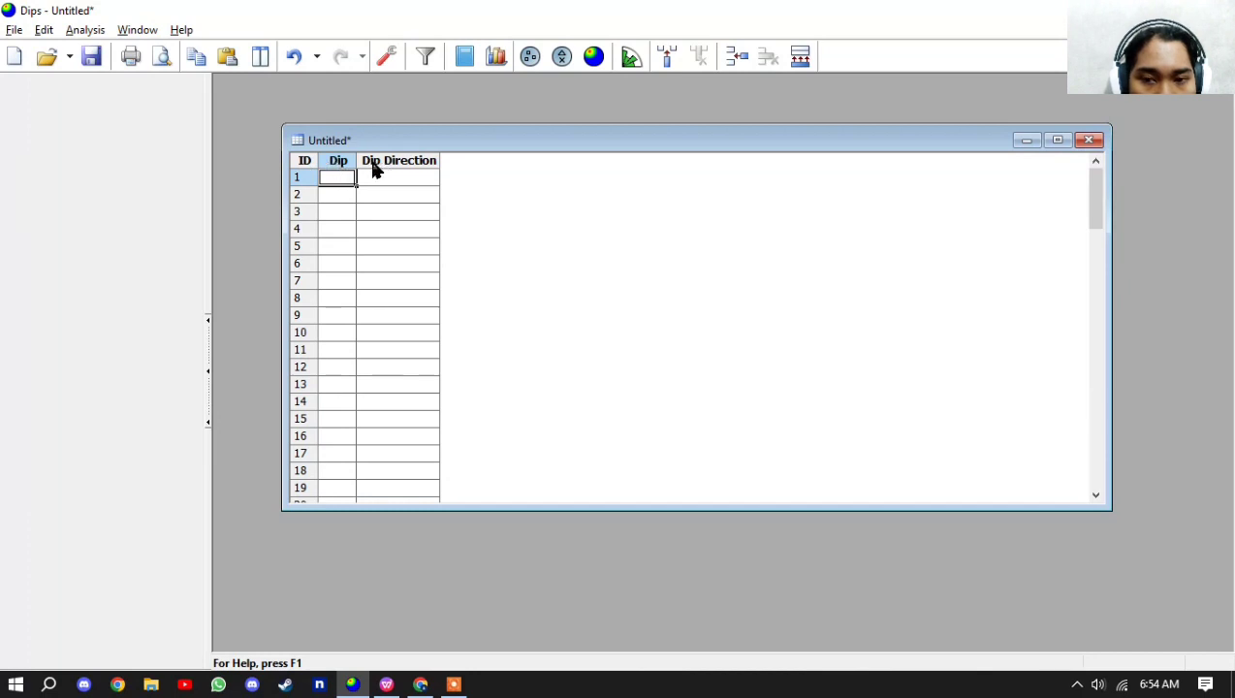
left_click(86, 32)
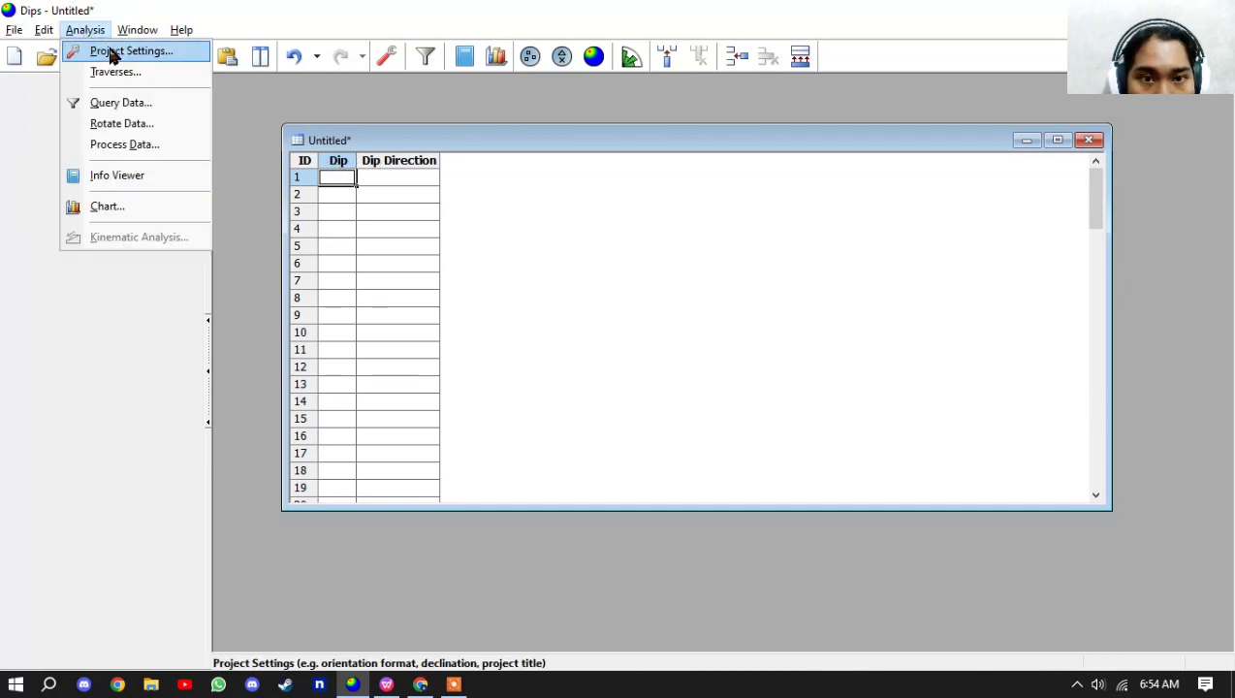
left_click(122, 55)
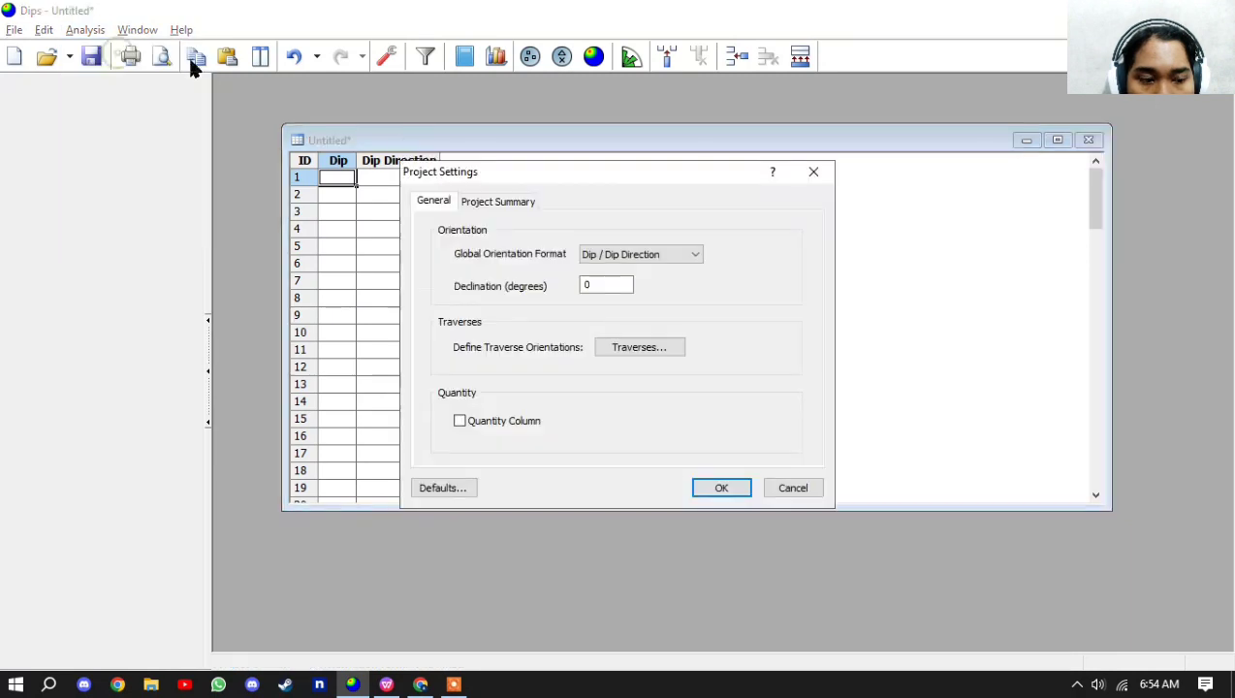
left_click(627, 255)
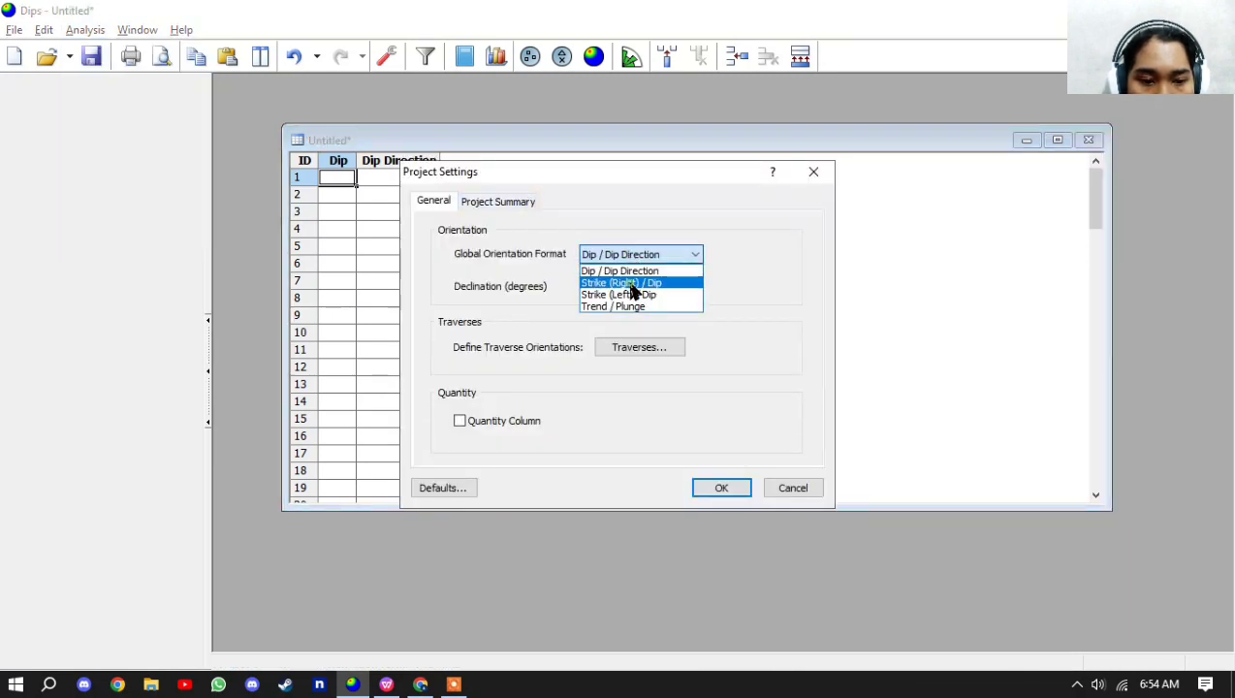
left_click(631, 283)
left_click(725, 482)
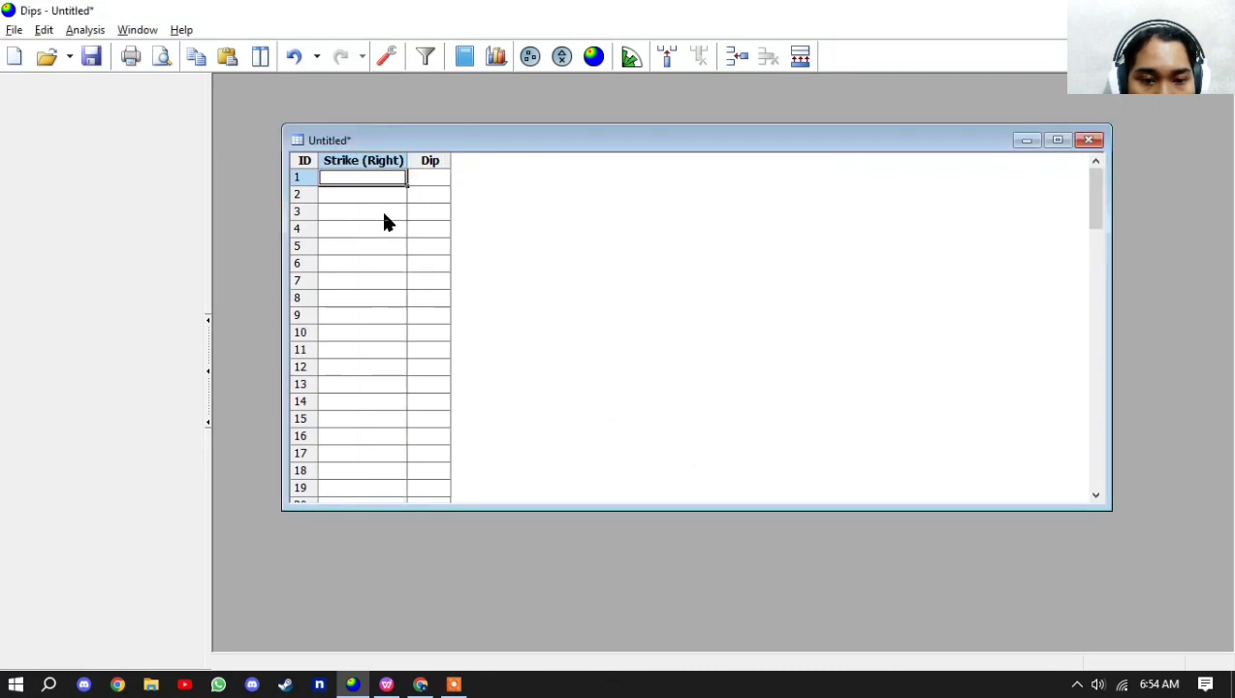
key("ctrl+v")
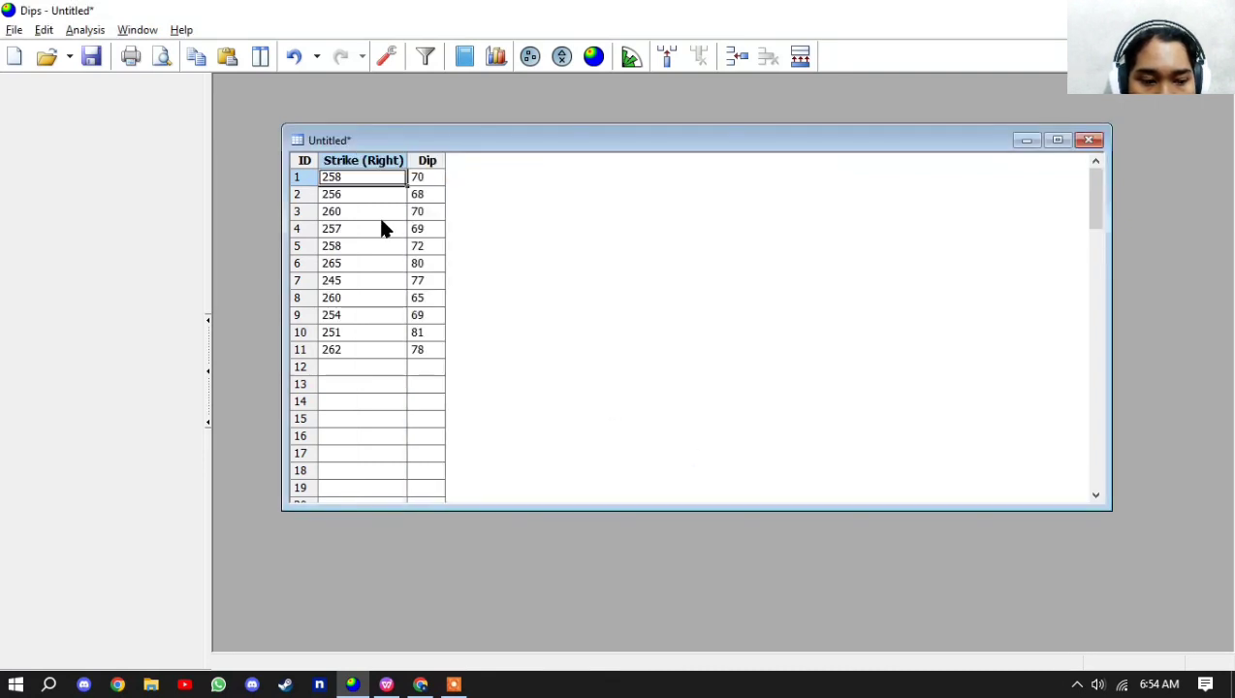
- Copy the GF strike and dip values, D6:E16, from the workbook into the Dips data grid starting at row 12
left_click(351, 372)
key("alt+Tab")
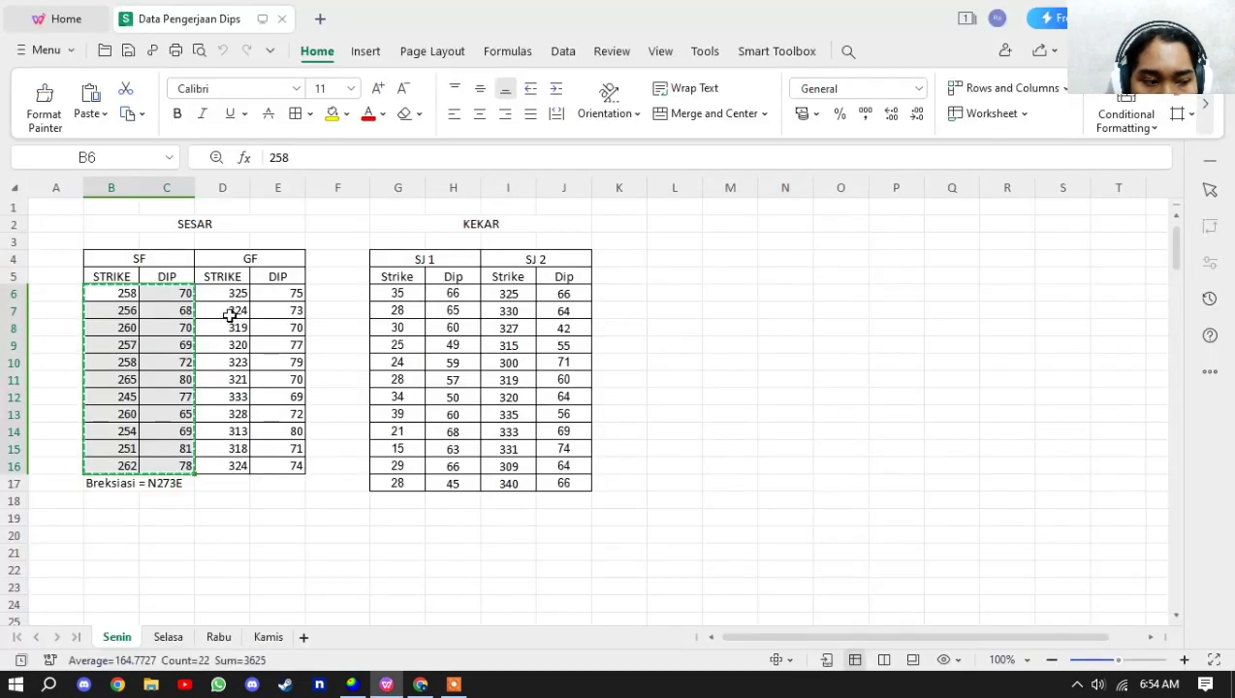
left_click_drag(234, 295, 298, 469)
key("ctrl+c")
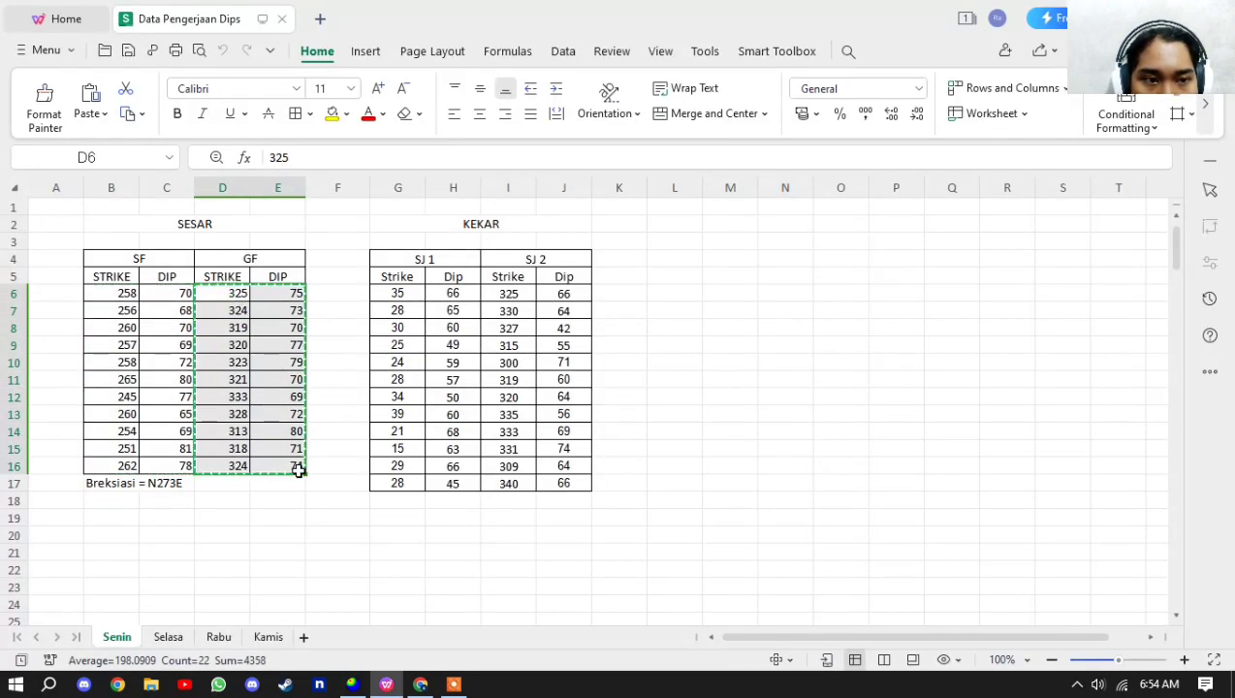
key("alt+Tab")
key("ctrl+v")
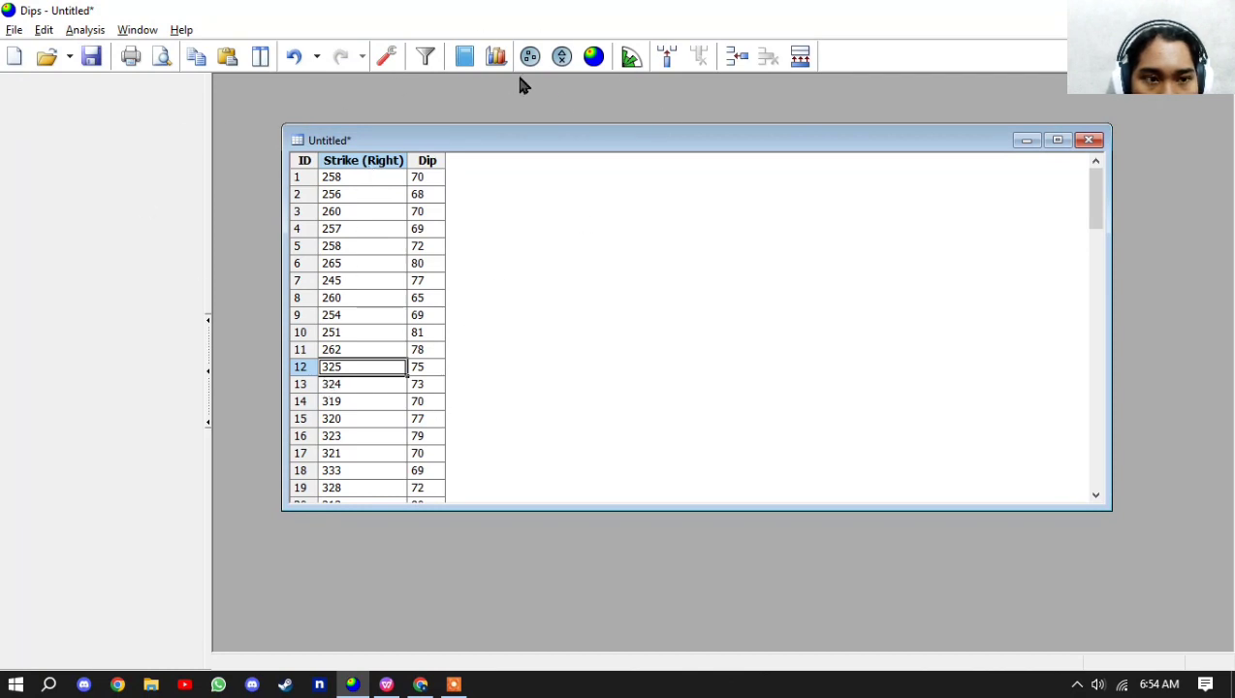
- Generate a contour stereonet plot of the combined data and maximize the plot window
left_click(593, 58)
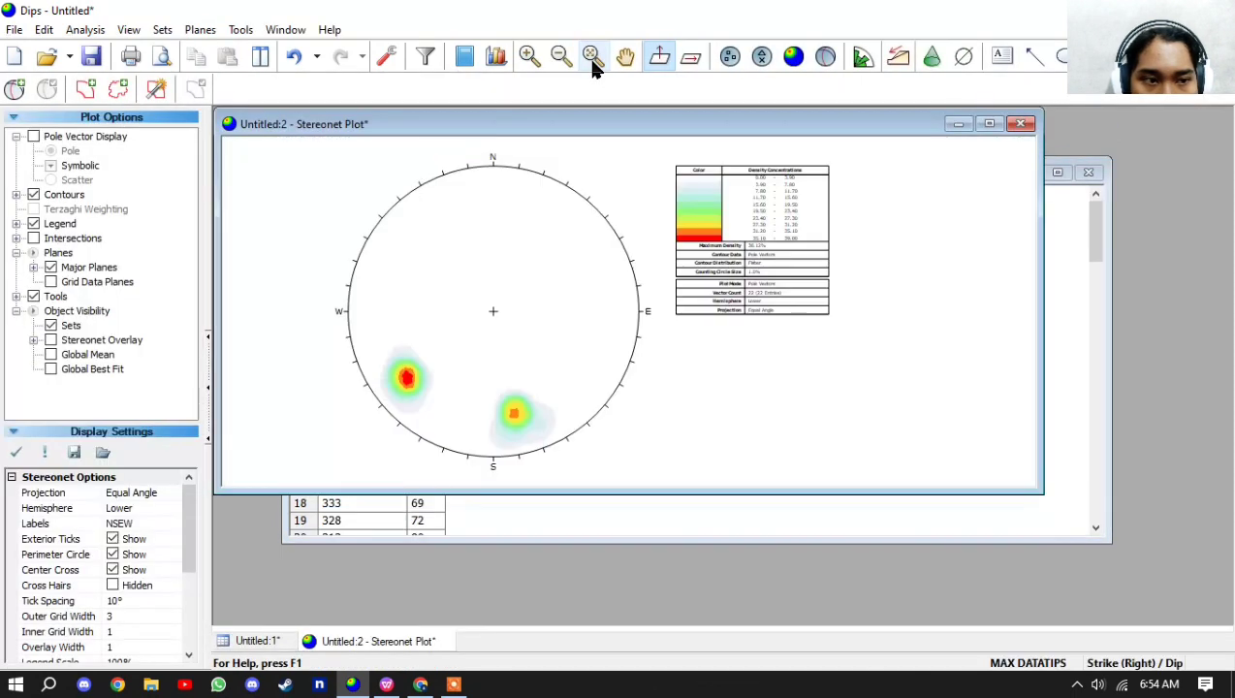
left_click(989, 124)
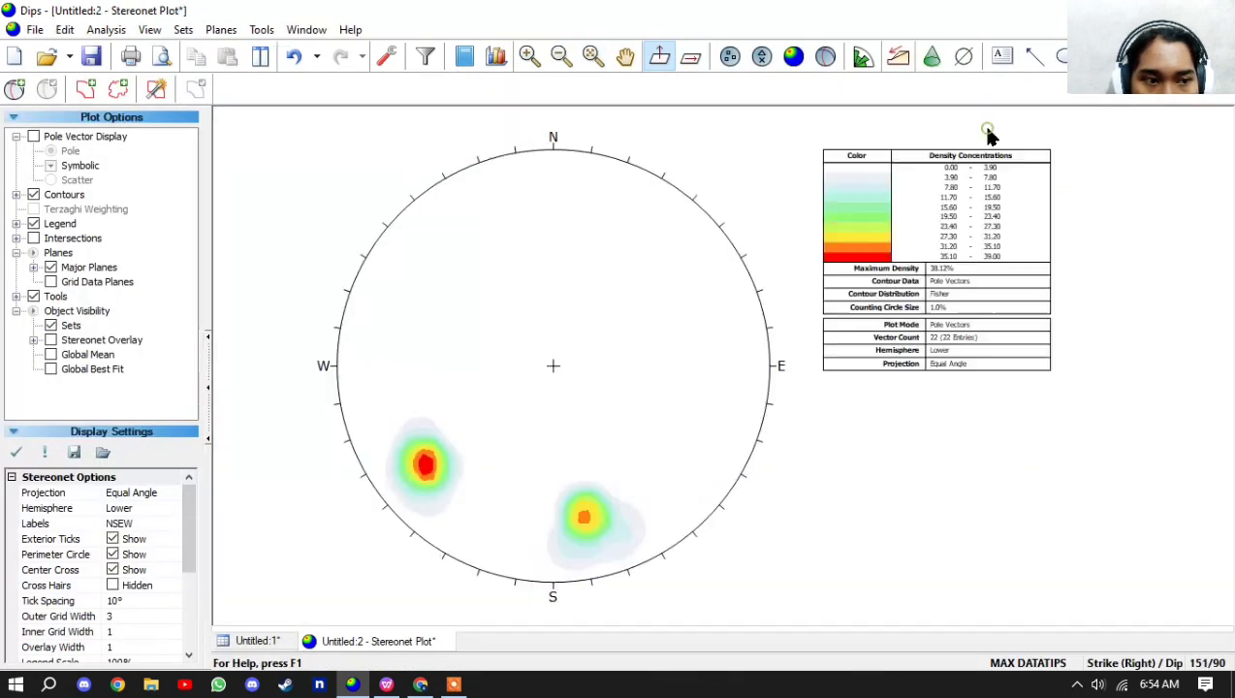
scroll(407, 514, "up", 2)
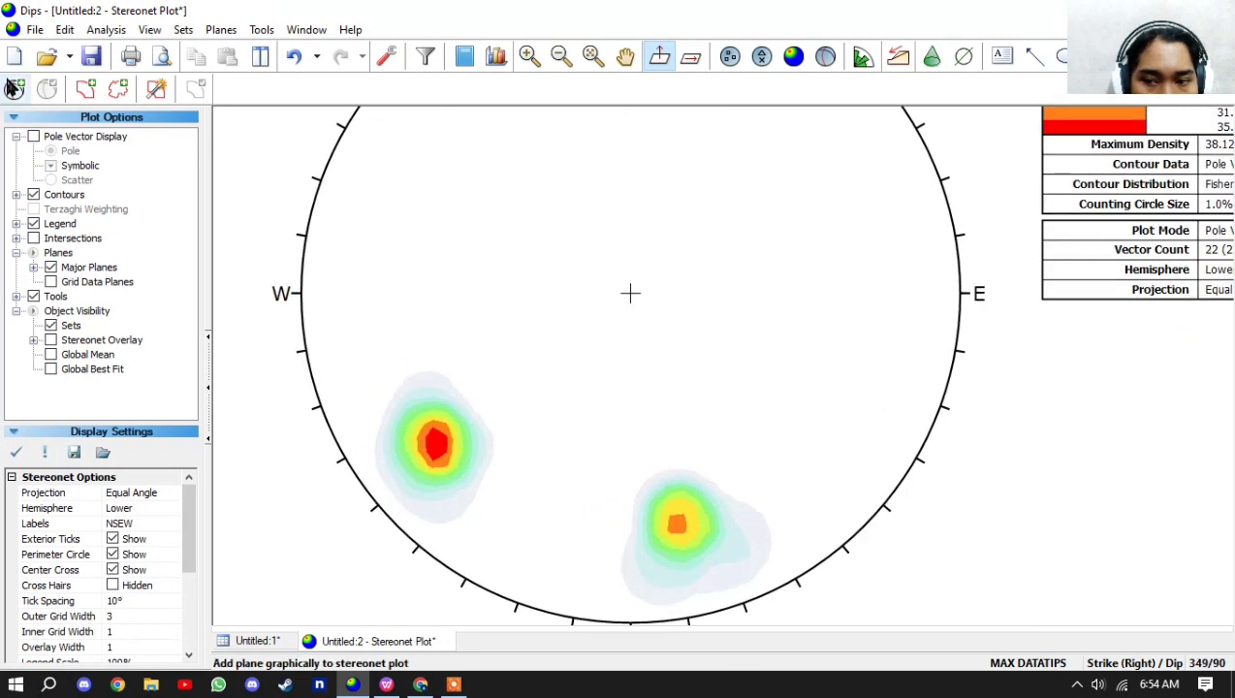
- Add a user plane at the red southwestern pole concentration, about 322/73, labelled GF, with its ID hidden
left_click(14, 88)
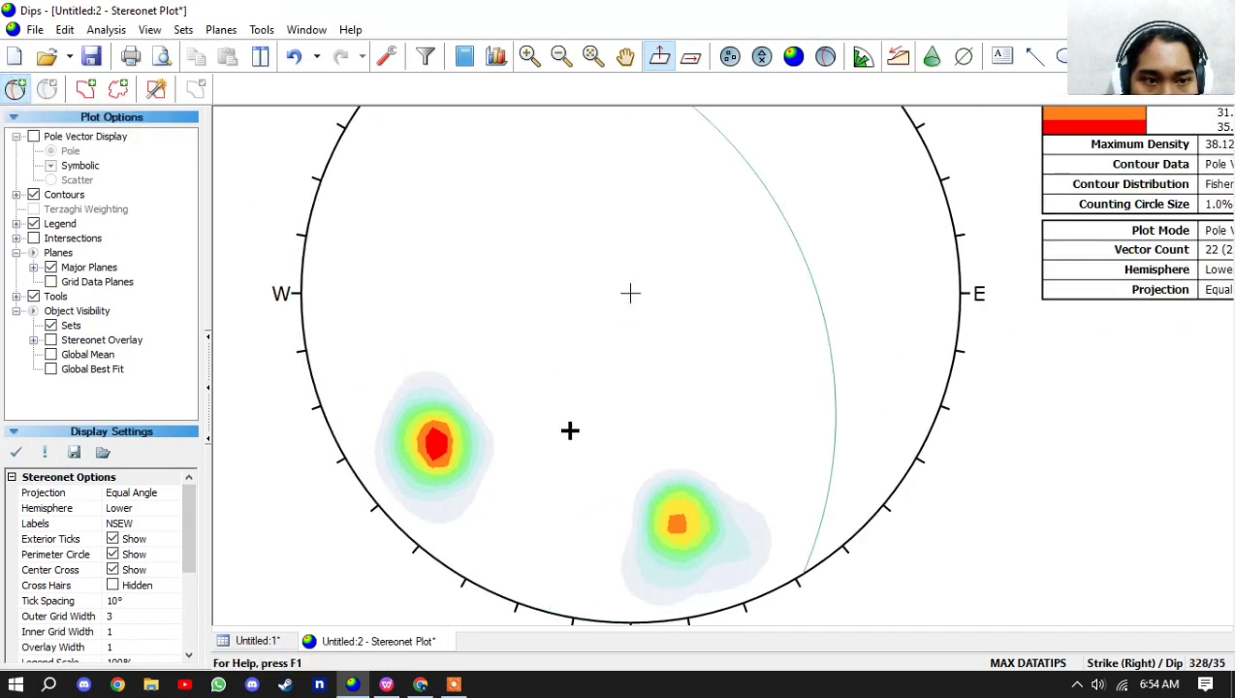
scroll(415, 495, "up", 1)
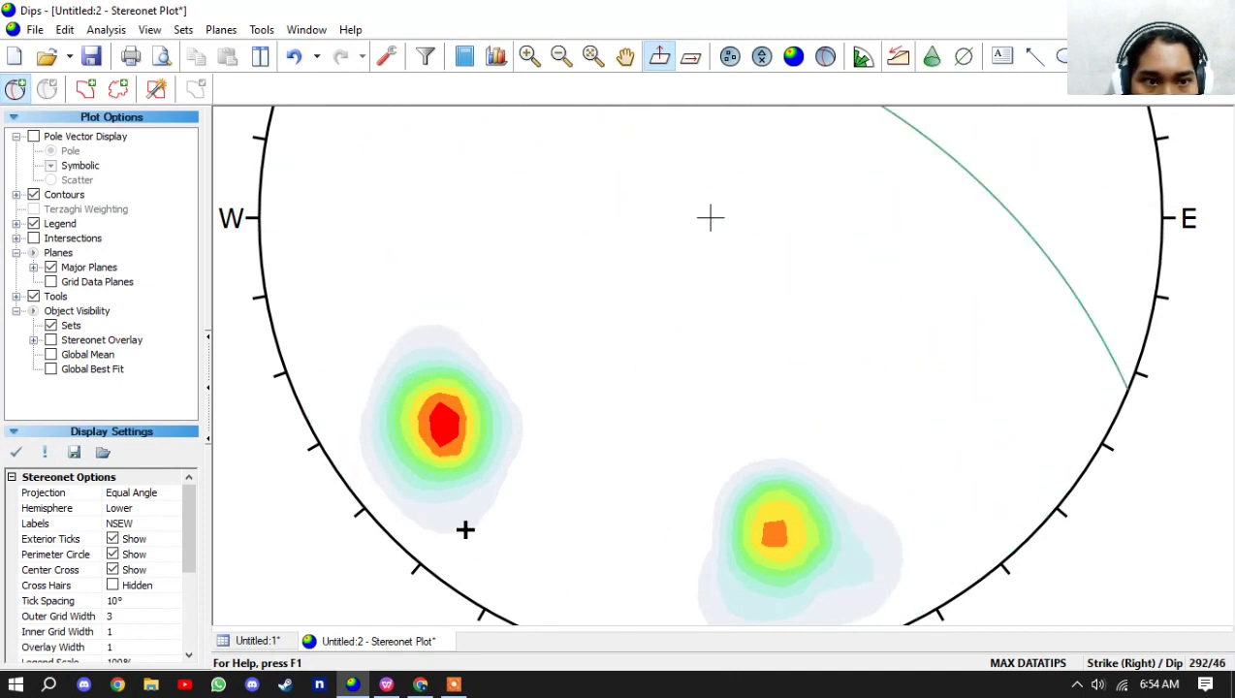
scroll(427, 428, "up", 1)
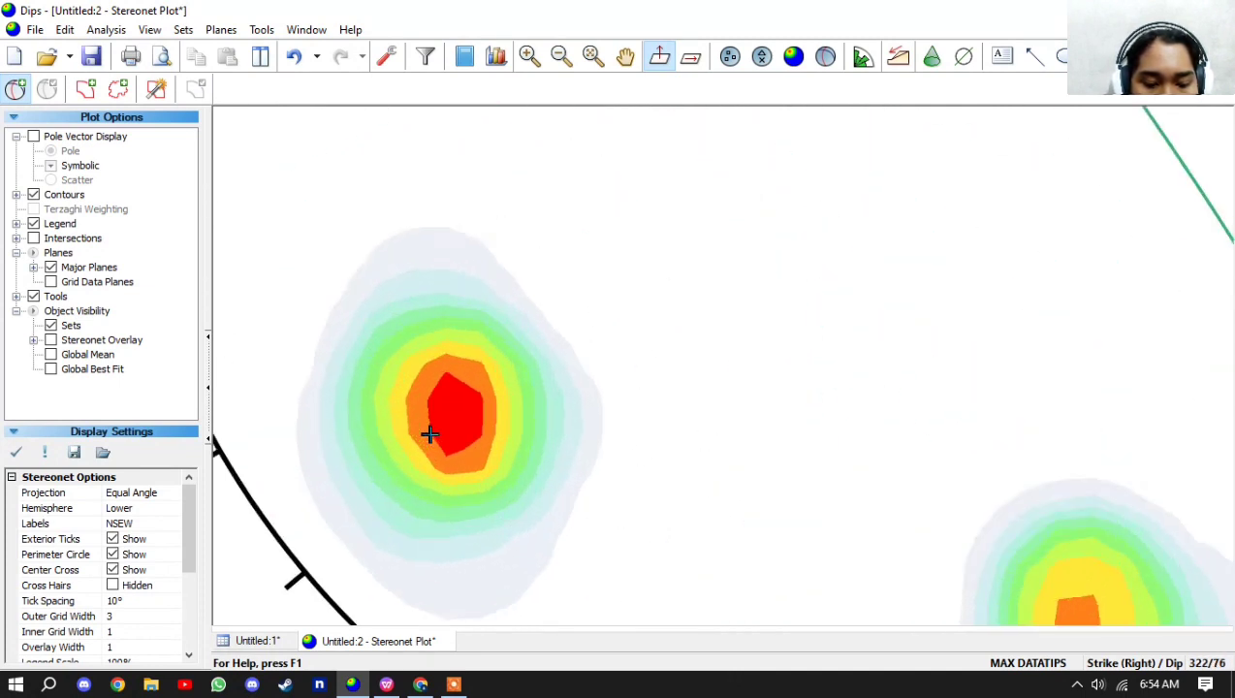
scroll(430, 434, "up", 1)
left_click(465, 408)
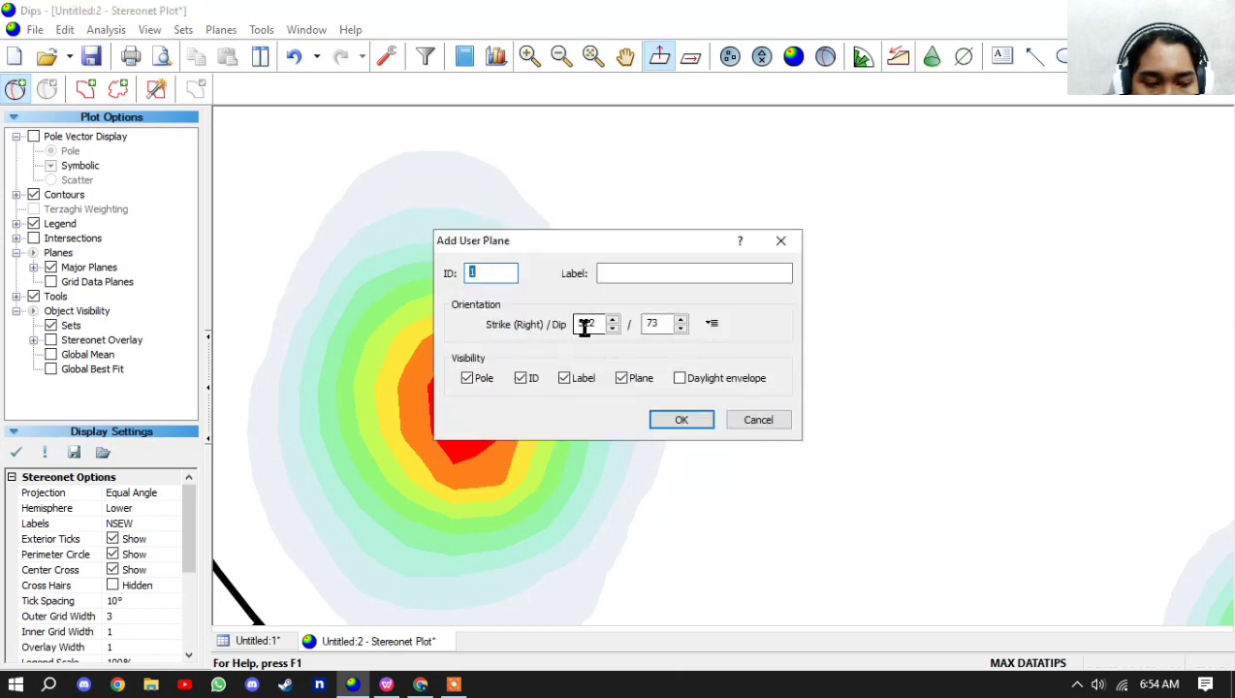
key("alt+Tab")
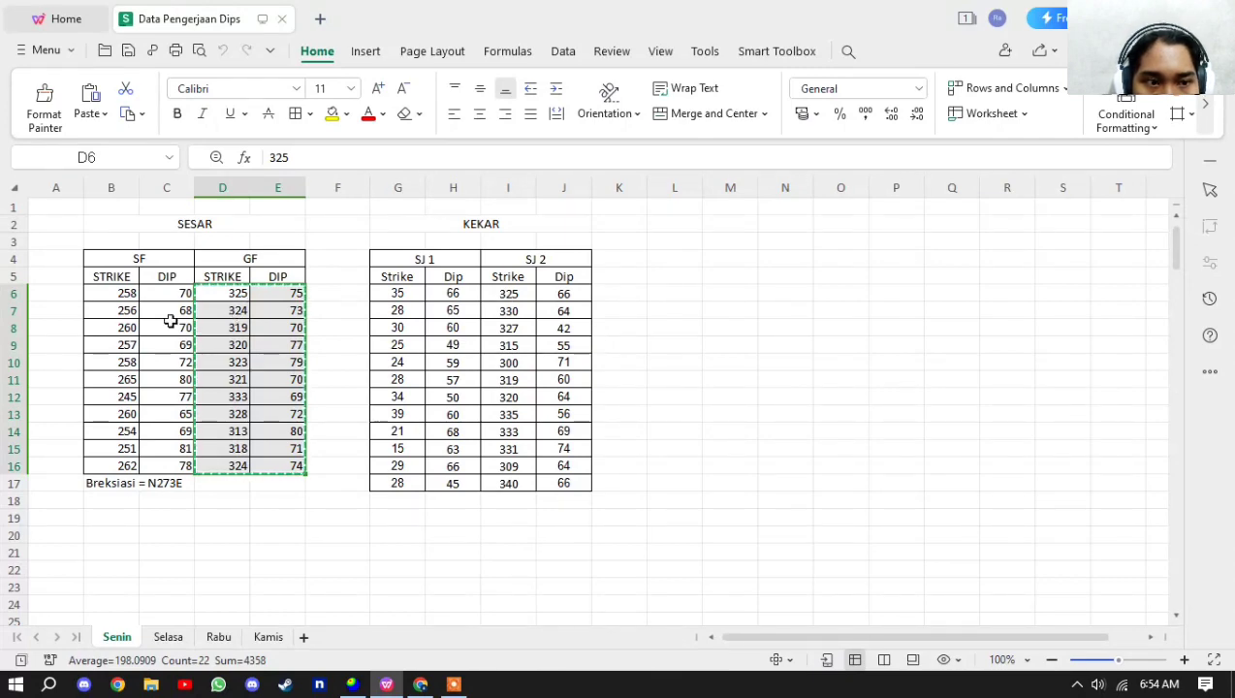
key("alt+Tab")
left_click(611, 276)
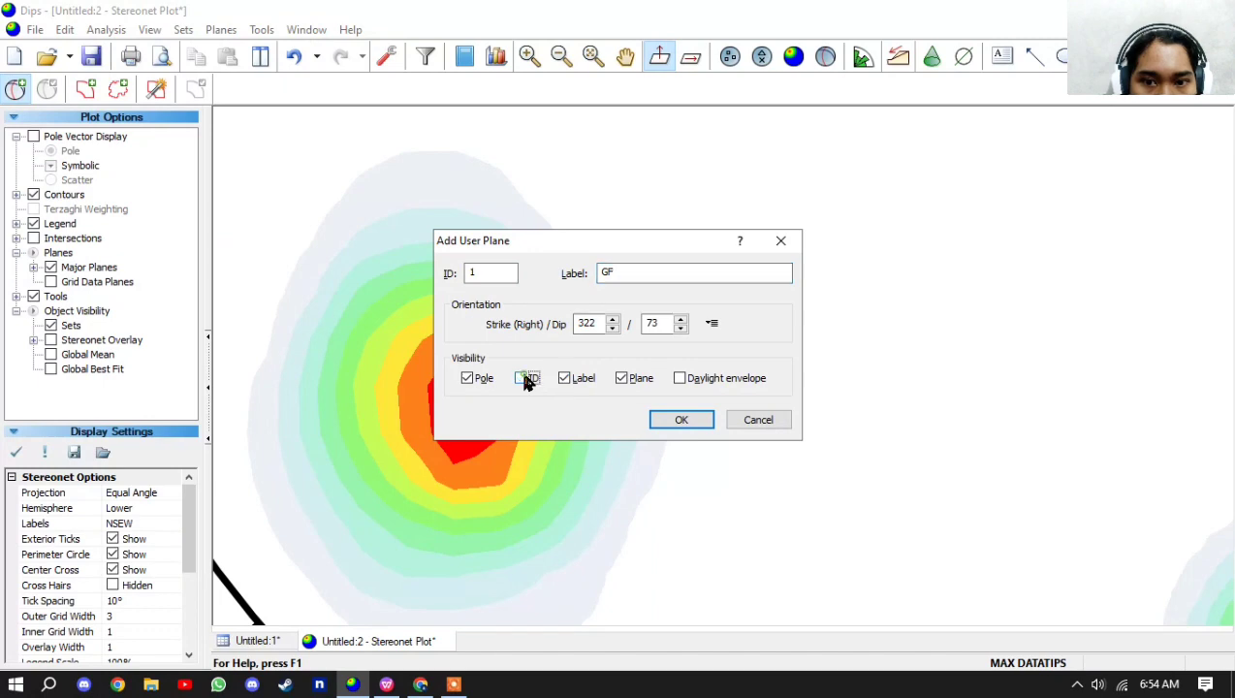
left_click(677, 418)
scroll(665, 418, "down", 3)
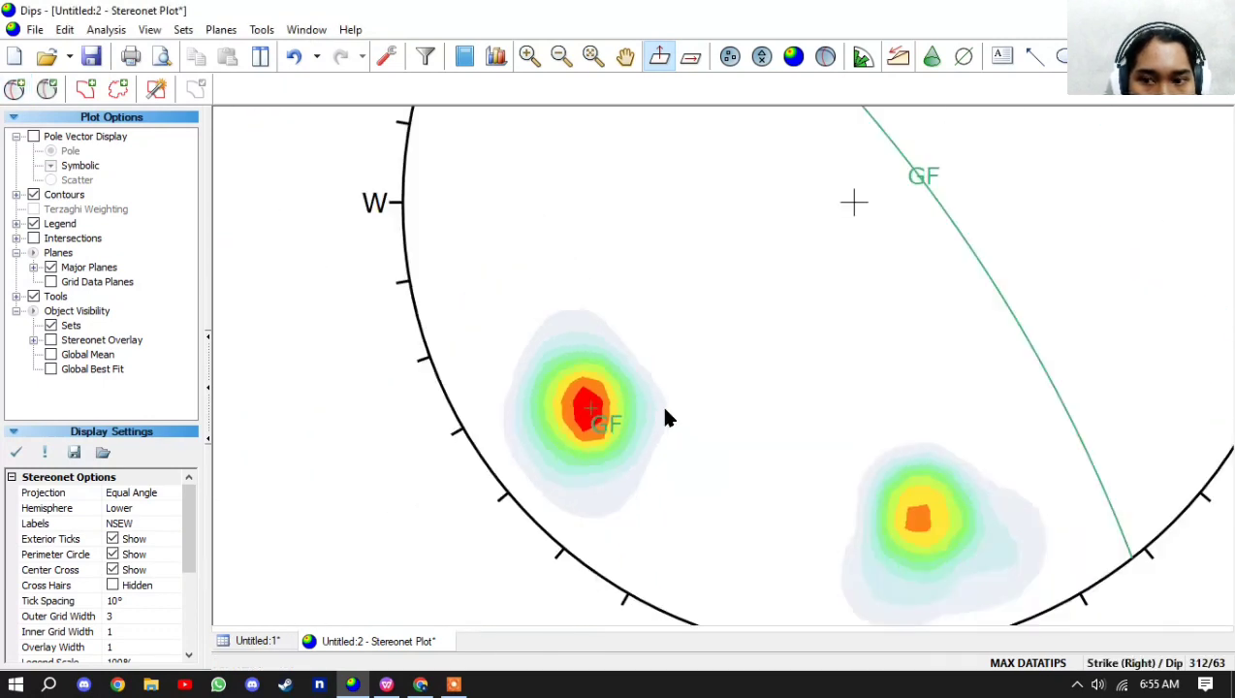
left_click_drag(836, 350, 637, 368)
key("alt+Tab")
key("alt+Tab")
key("alt+Tab")
key("alt+Tab")
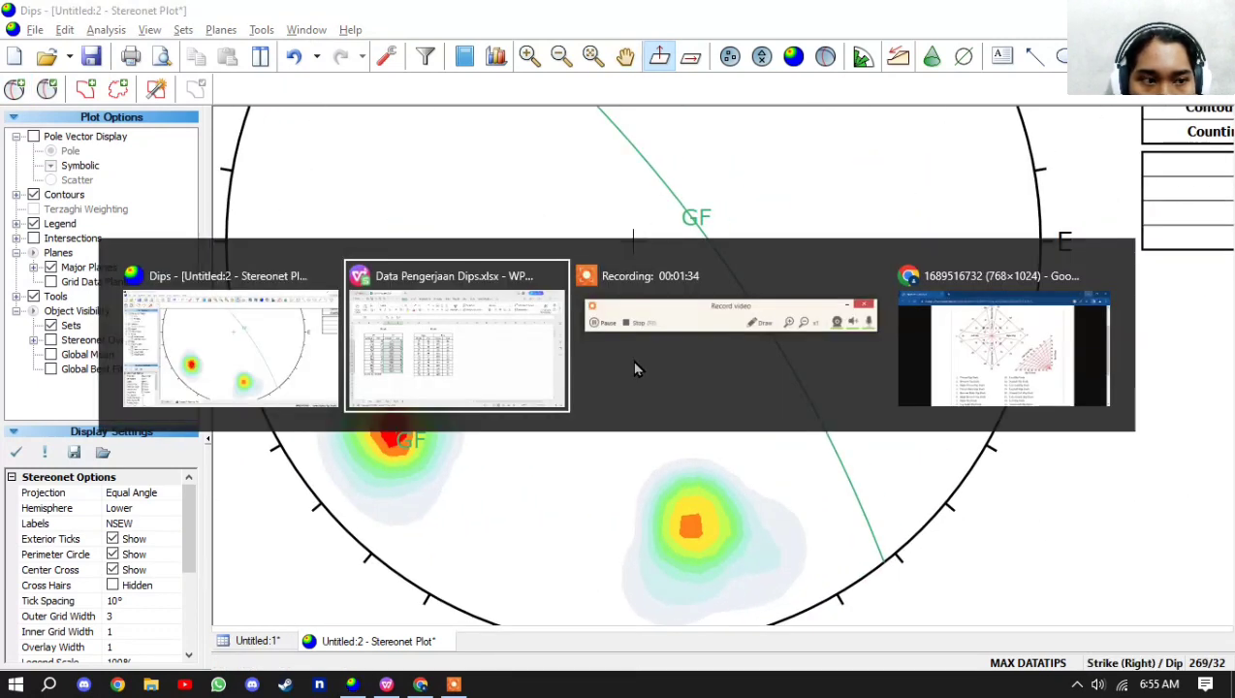
- Add a user plane at the centre of the southern orange pole concentration, about 259/71, labelled SF
left_click(14, 89)
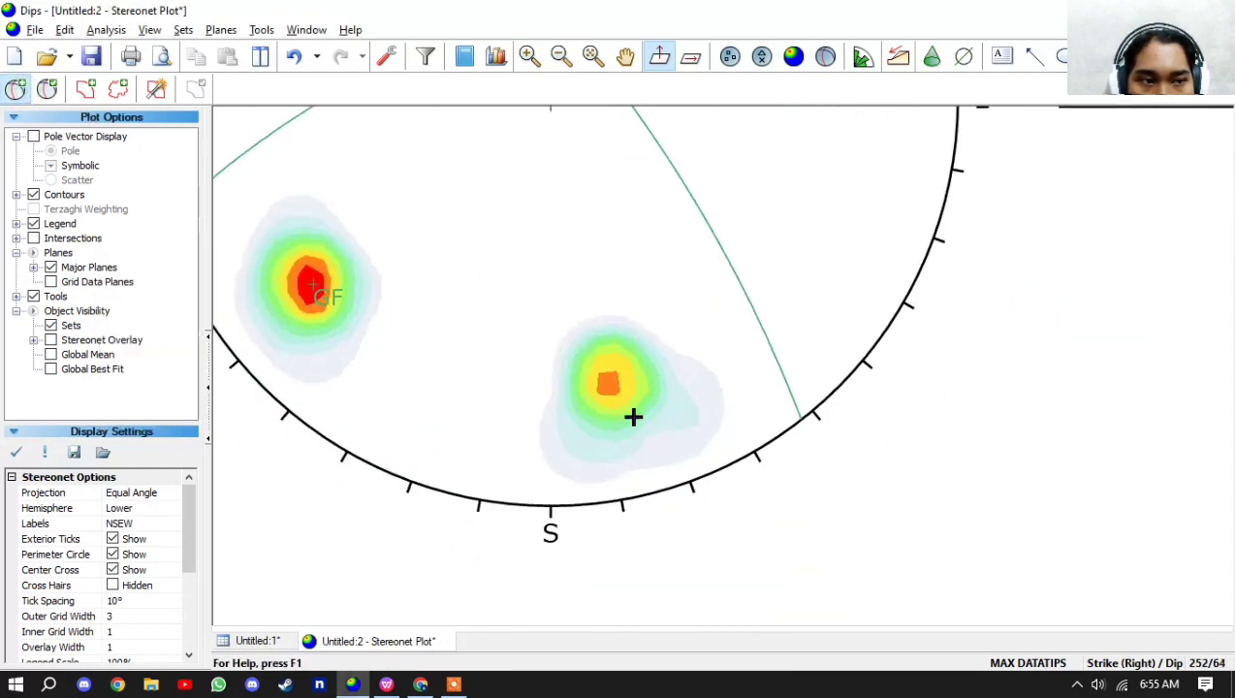
scroll(604, 379, "up", 5)
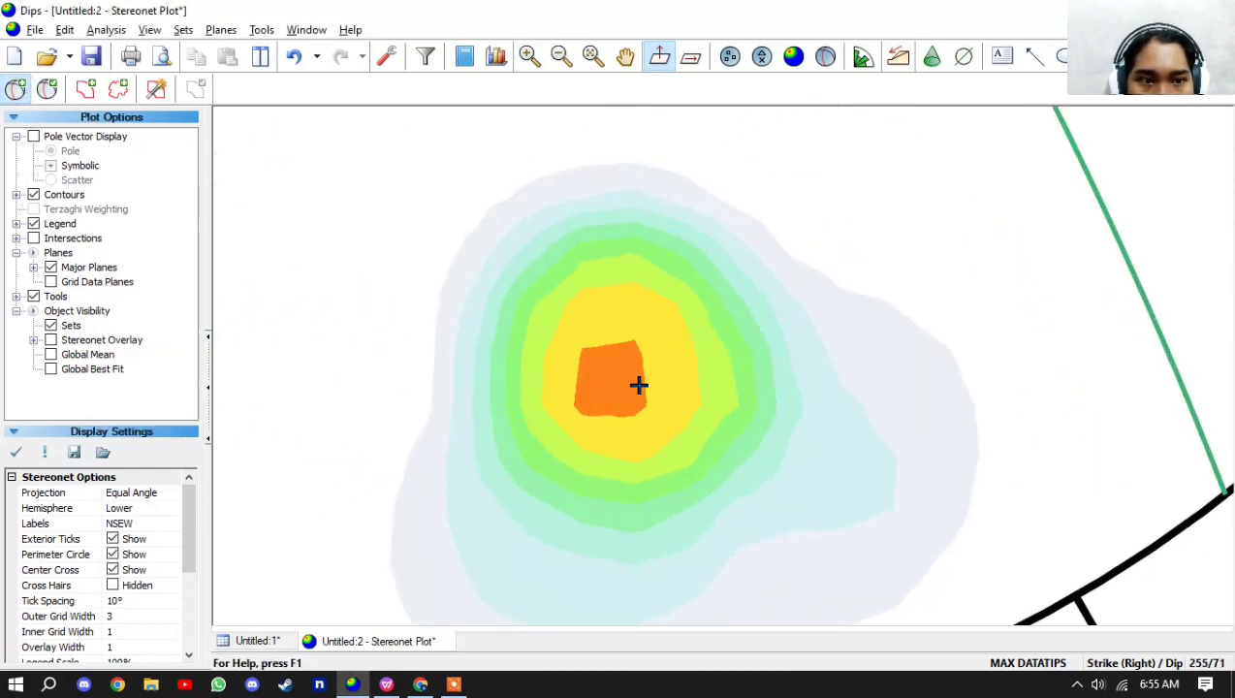
left_click(609, 379)
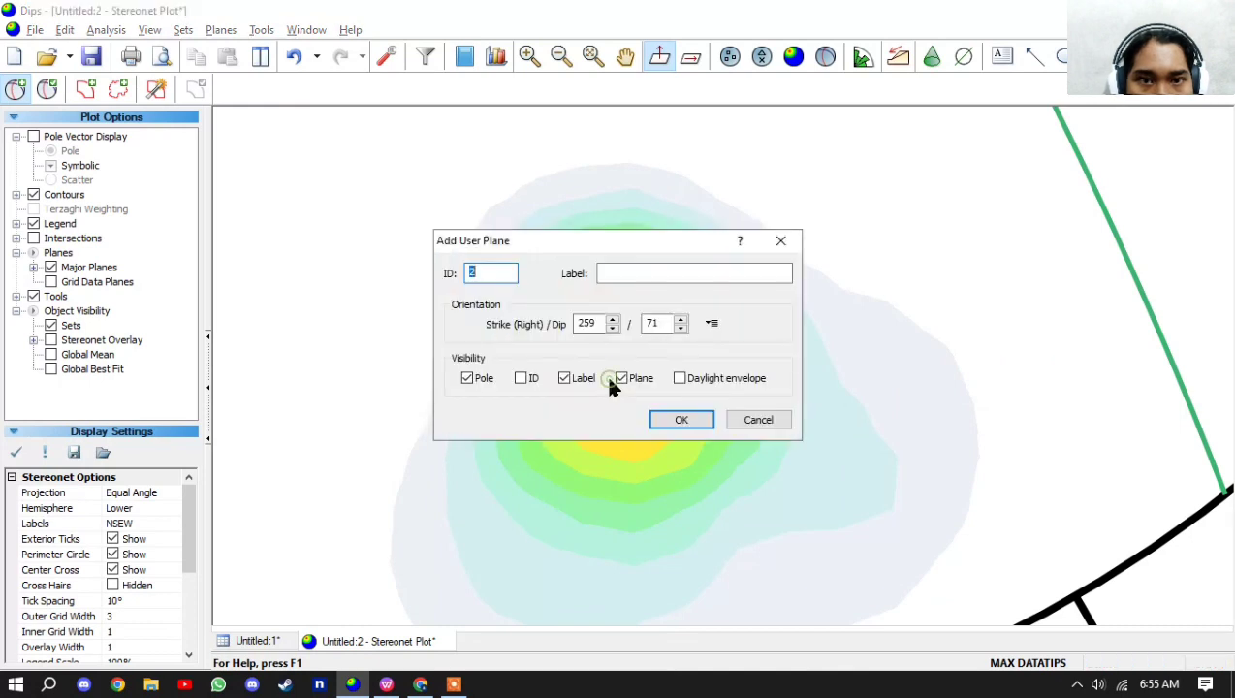
left_click(603, 275)
type("S")
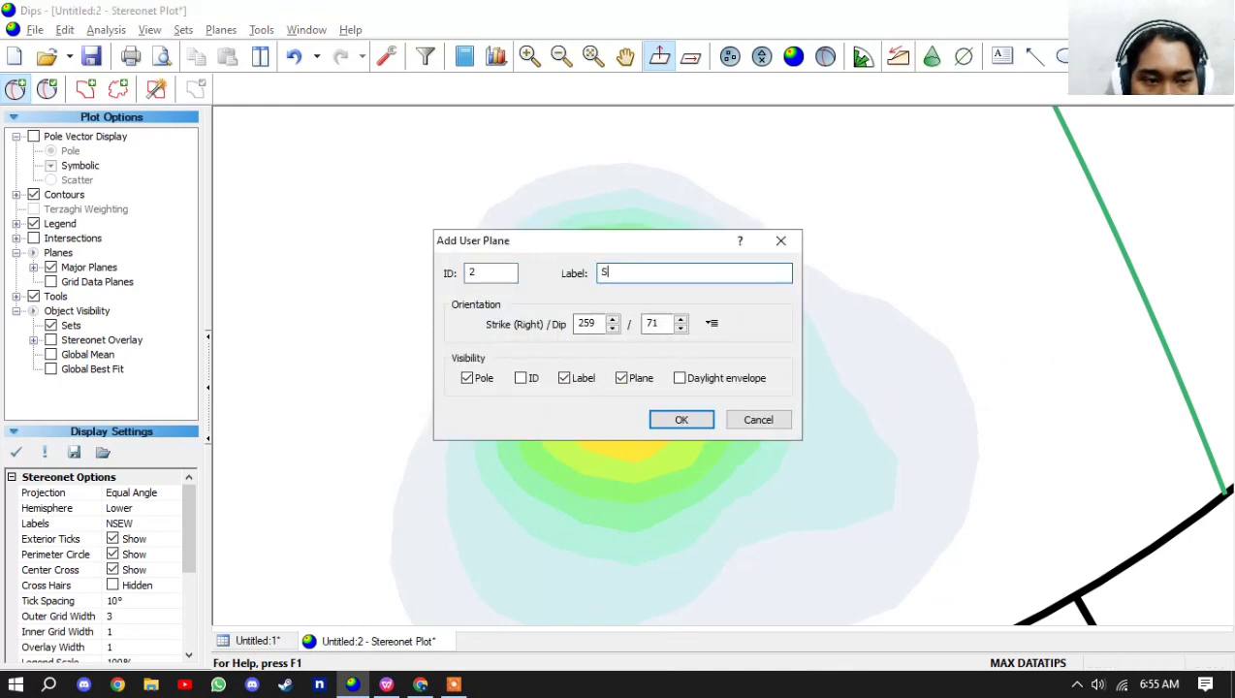
type("F")
left_click(682, 419)
- Edit the GF user plane to colour it red and hide its pole label
scroll(594, 350, "down", 5)
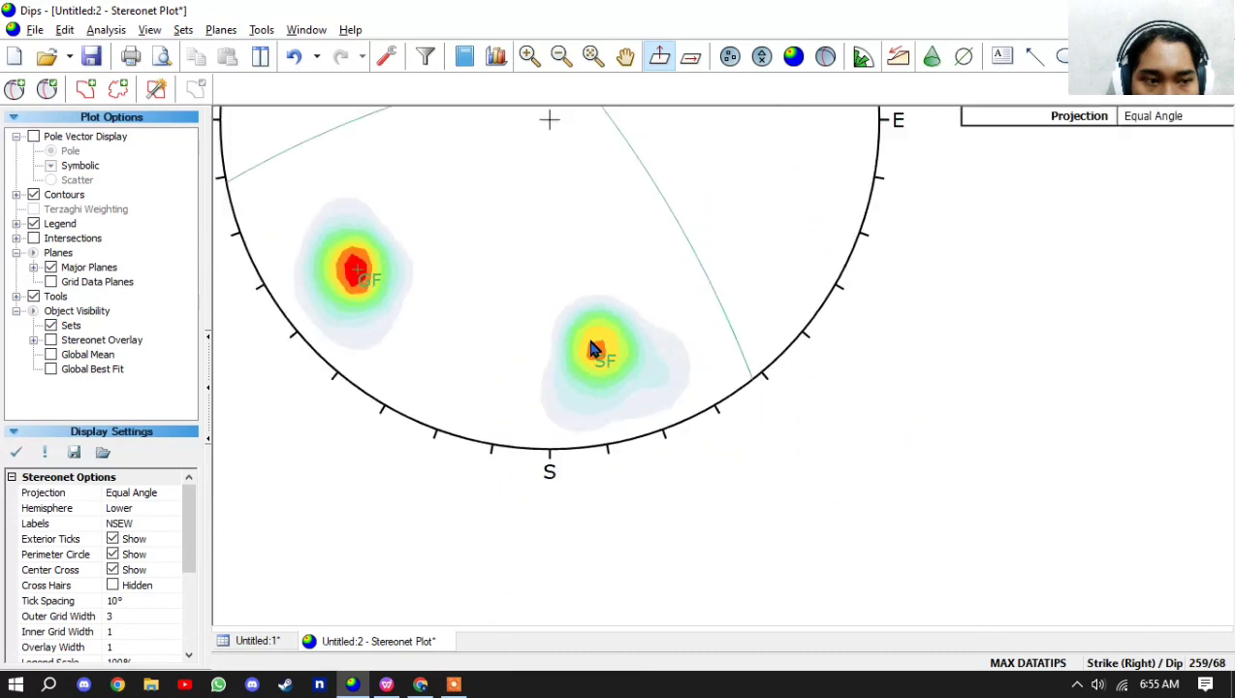
scroll(595, 349, "down", 2)
right_click(591, 212)
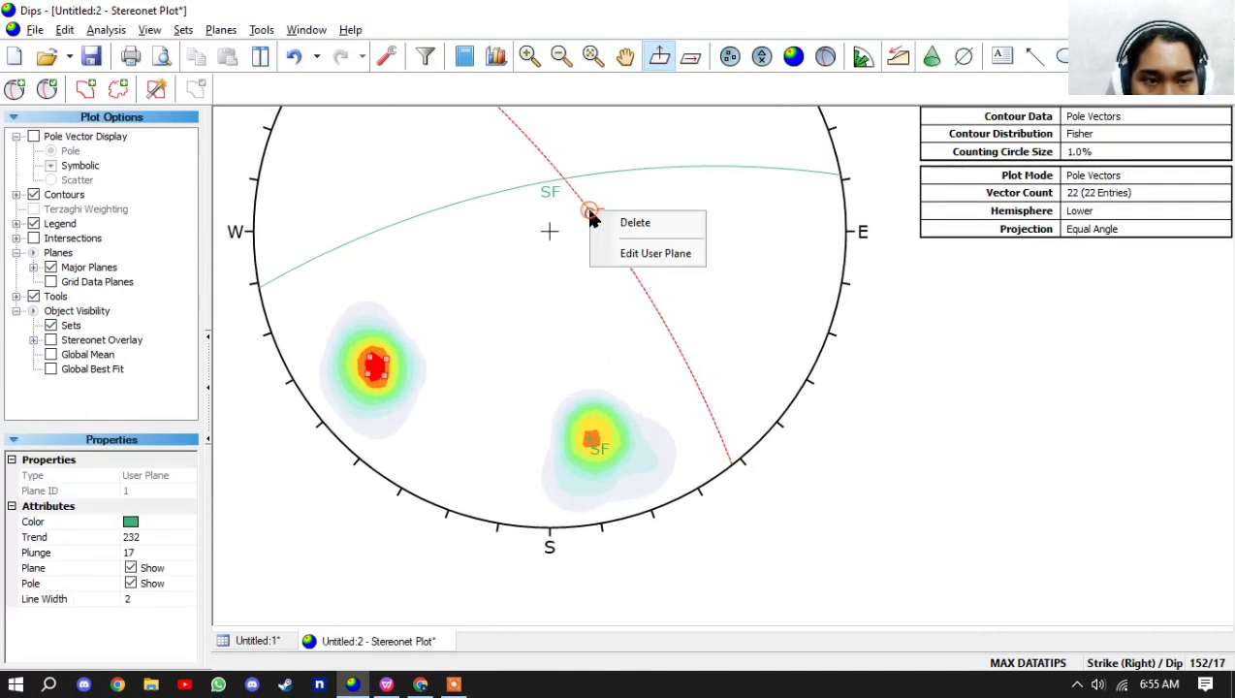
left_click(630, 253)
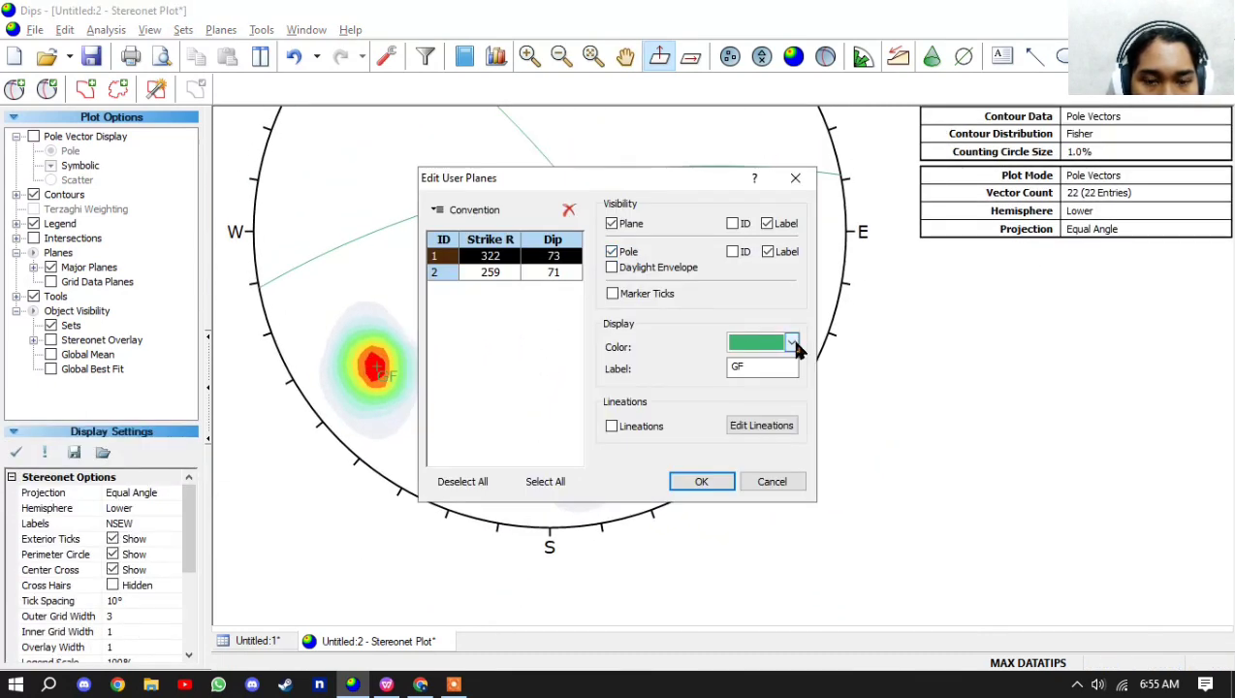
left_click(793, 344)
left_click(742, 425)
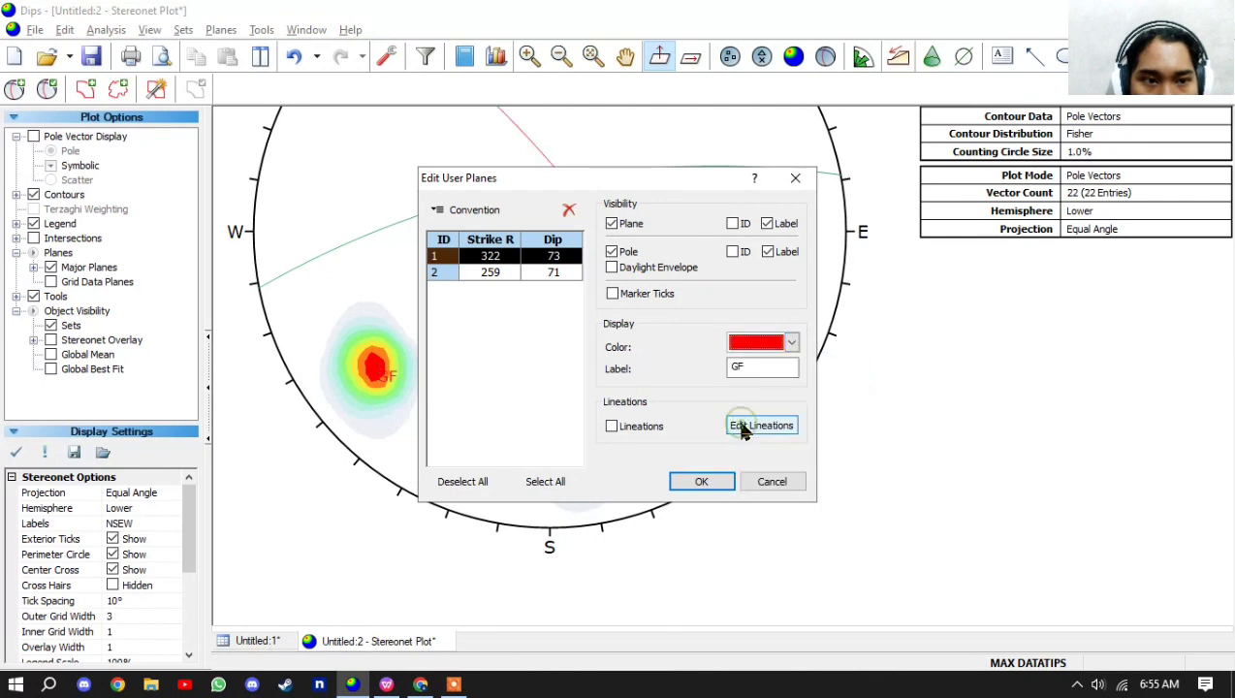
left_click(770, 253)
- Hide the SF plane's pole label, colour the plane blue, and apply the user plane edits
left_click(532, 273)
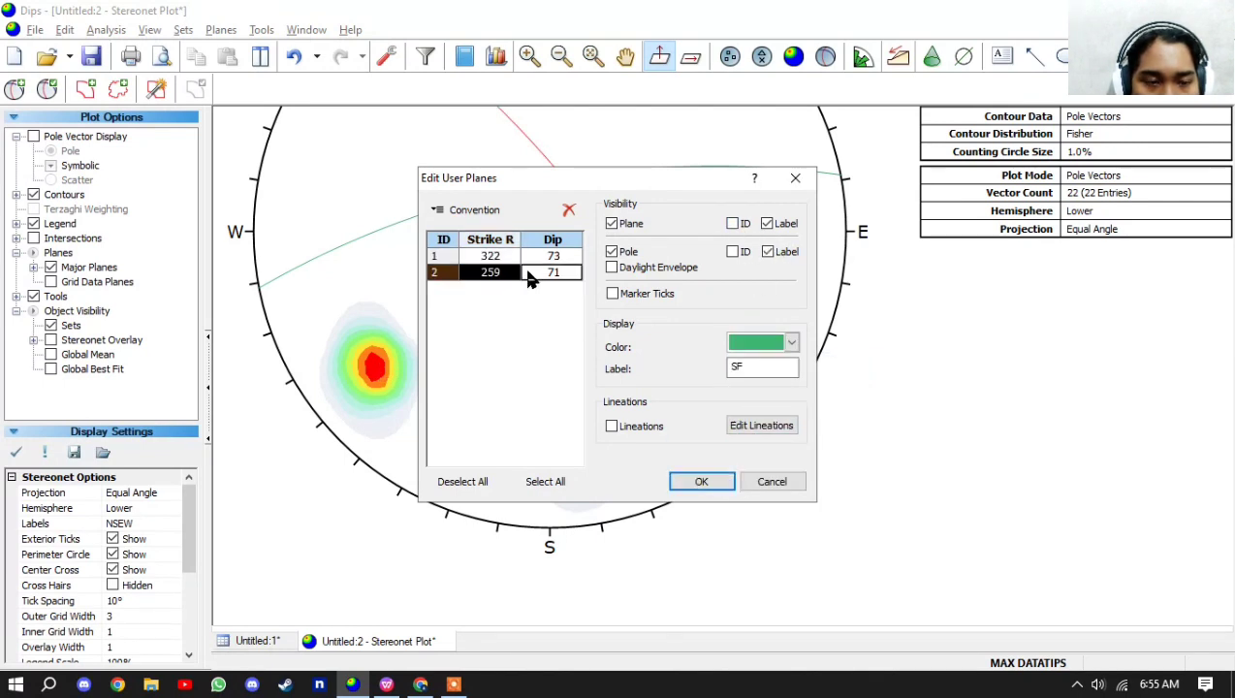
left_click(768, 253)
left_click(791, 342)
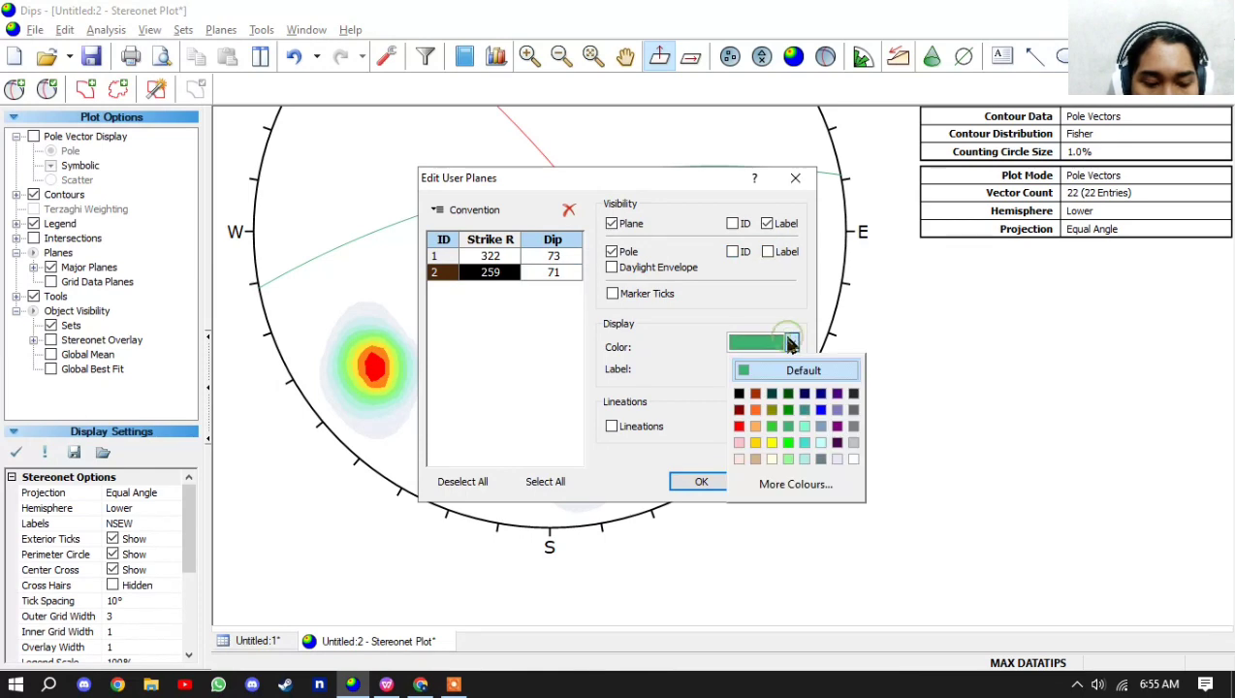
left_click(820, 409)
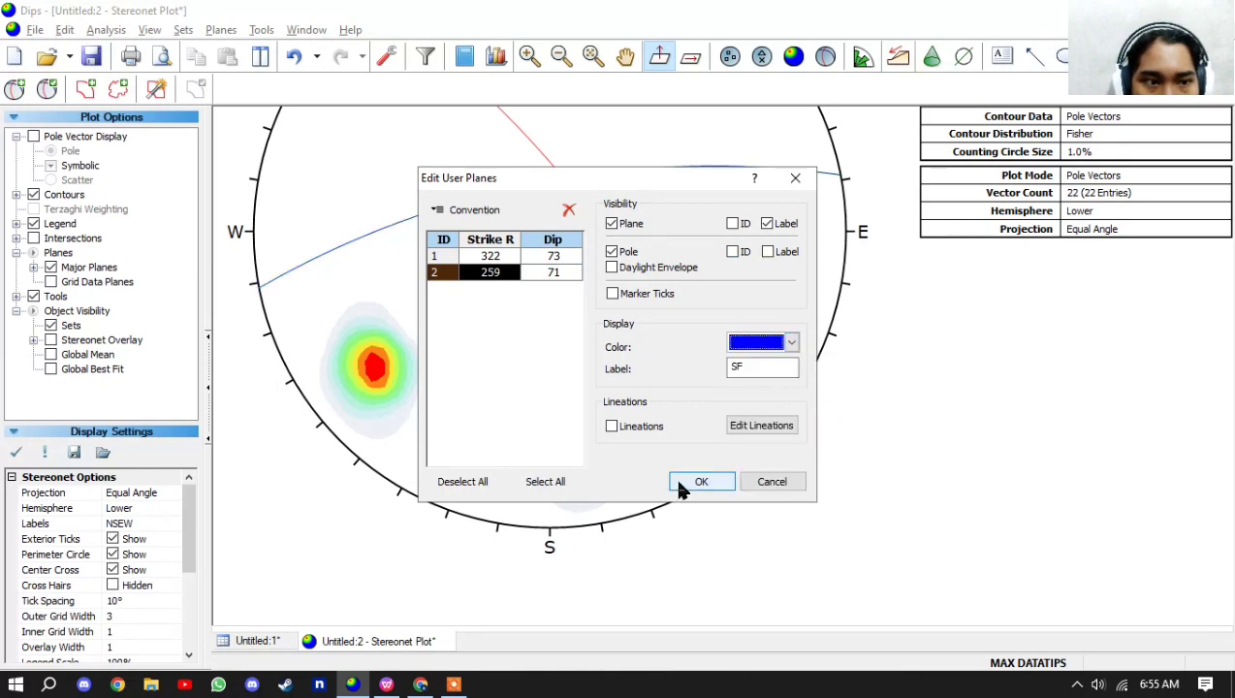
left_click(679, 479)
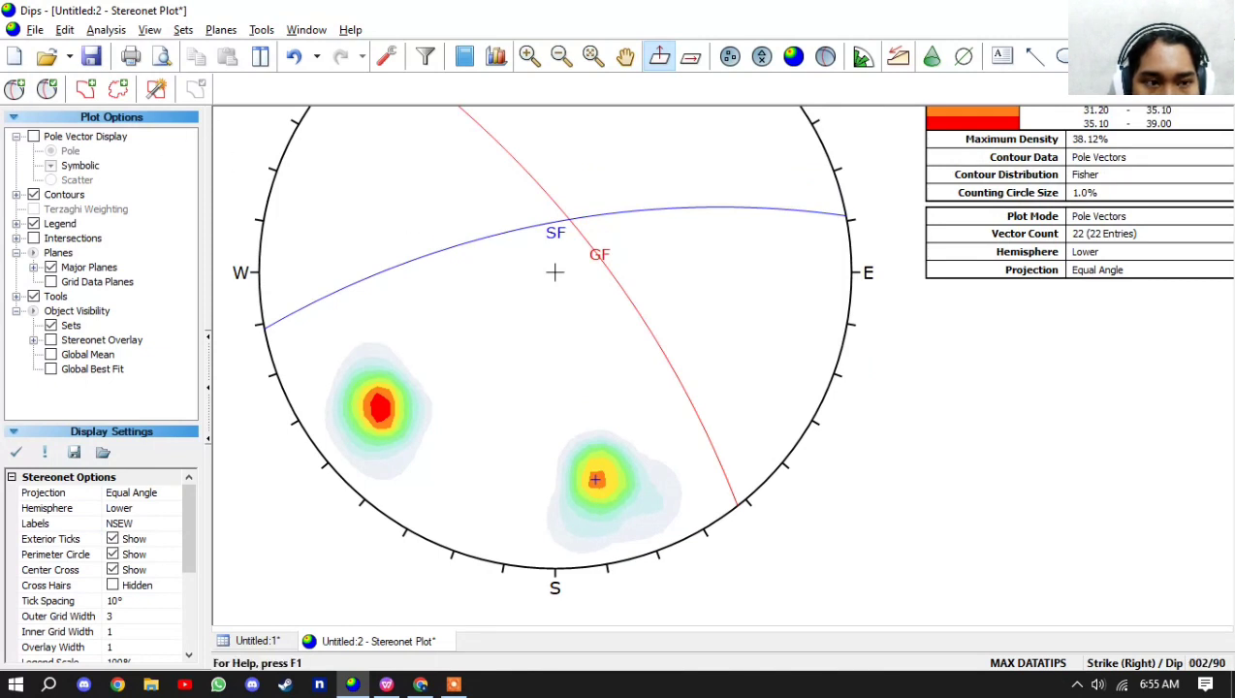
- Add a user plane at the intersection of the SF and GF planes, about 105/21, labelled BIDANG BANTU
left_click(15, 90)
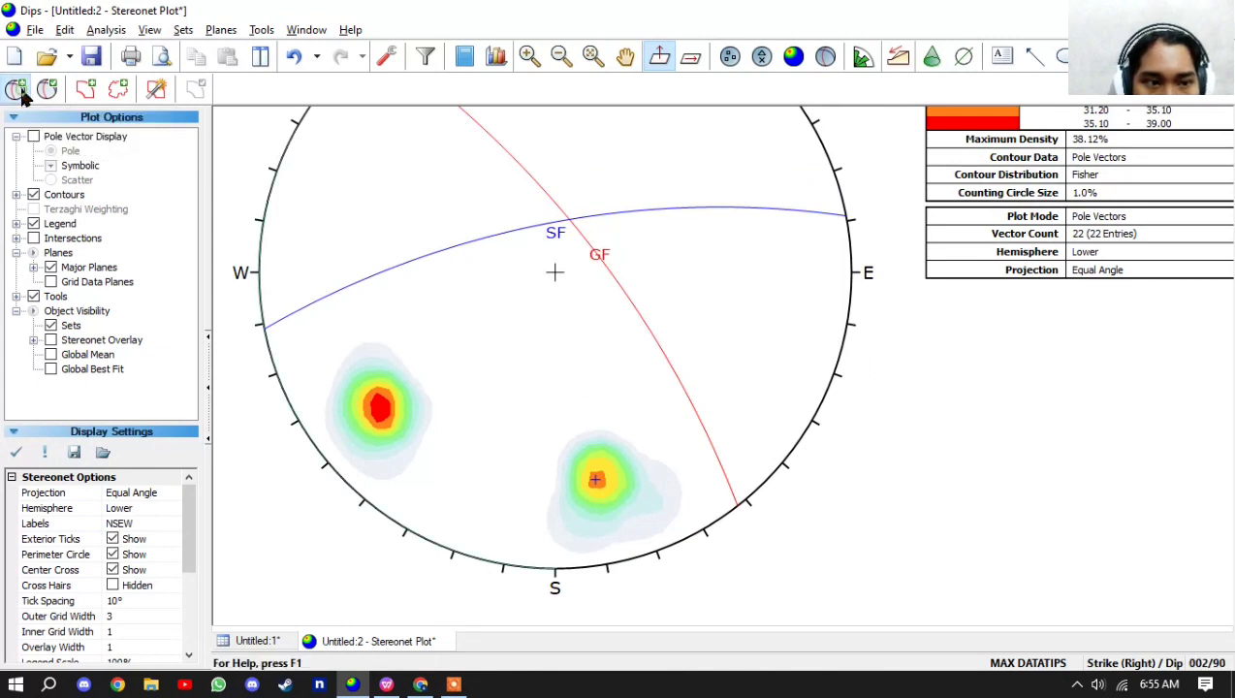
scroll(589, 178, "up", 3)
scroll(572, 194, "up", 2)
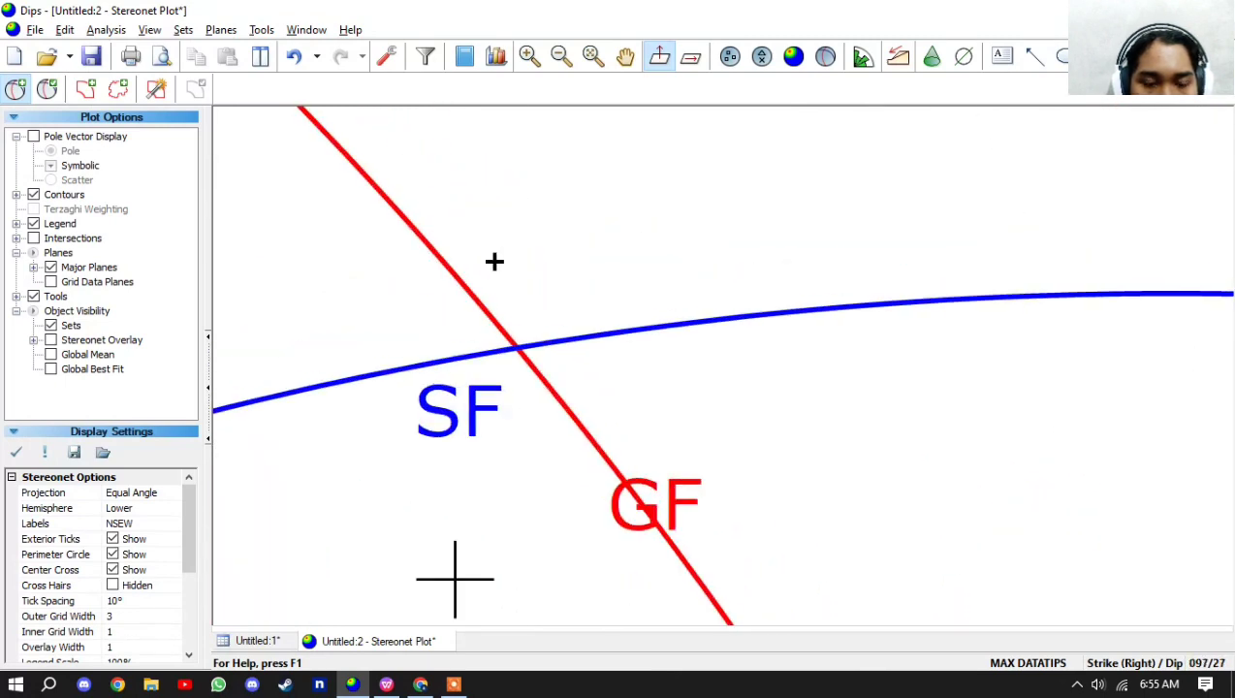
scroll(496, 262, "up", 1)
scroll(522, 367, "up", 1)
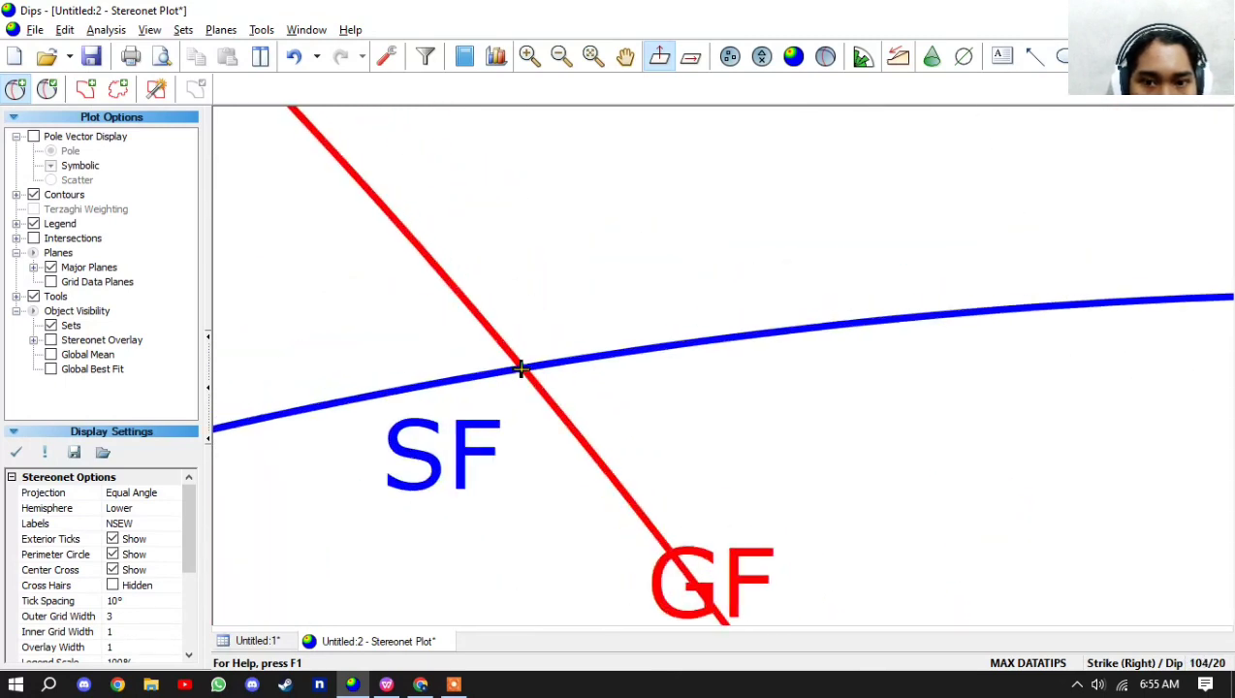
left_click(523, 366)
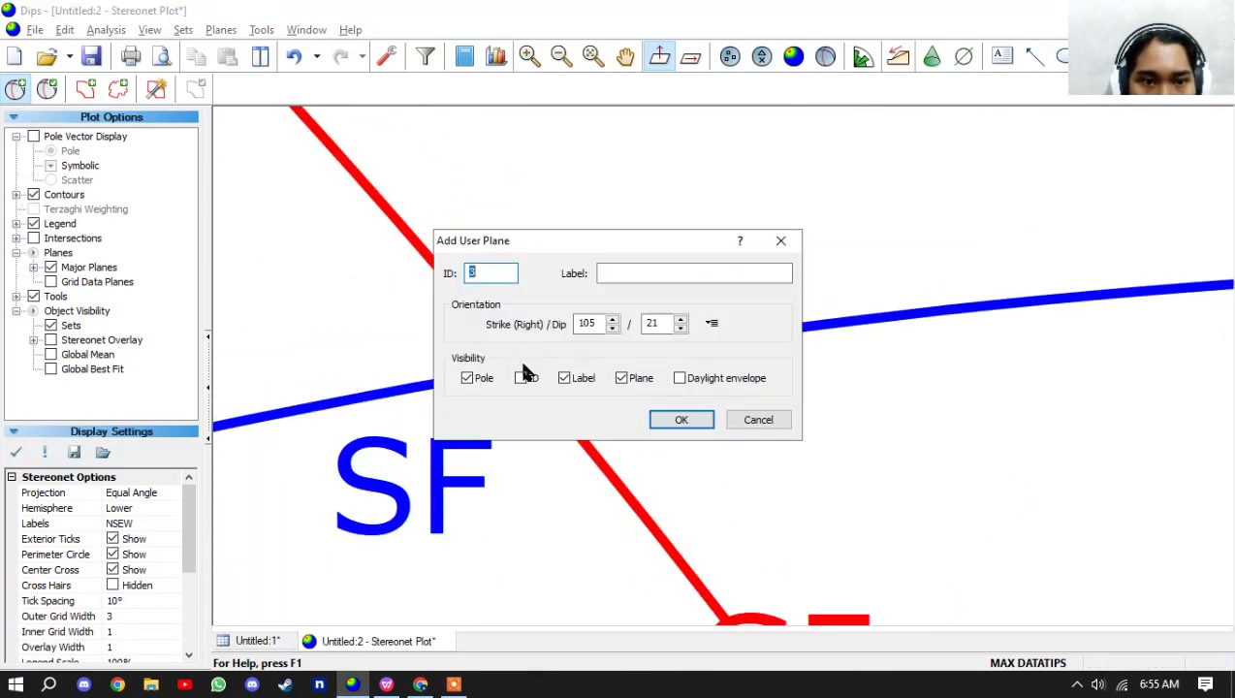
left_click(607, 272)
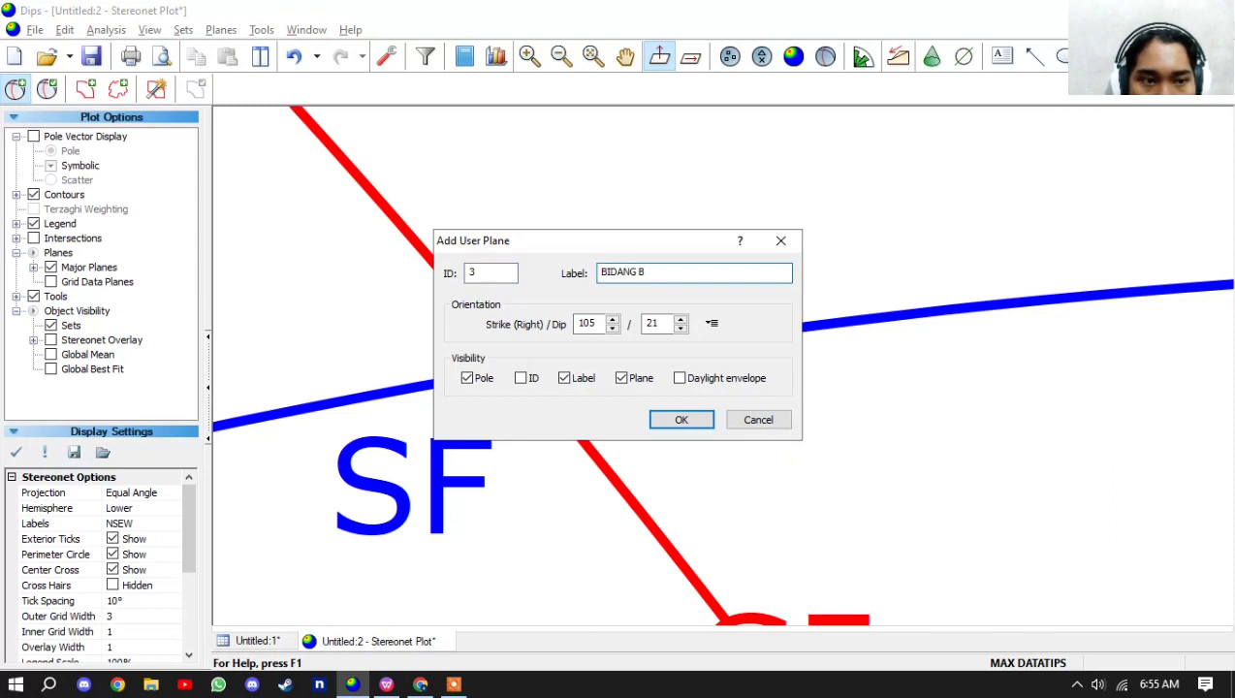
left_click(680, 420)
scroll(681, 422, "down", 5)
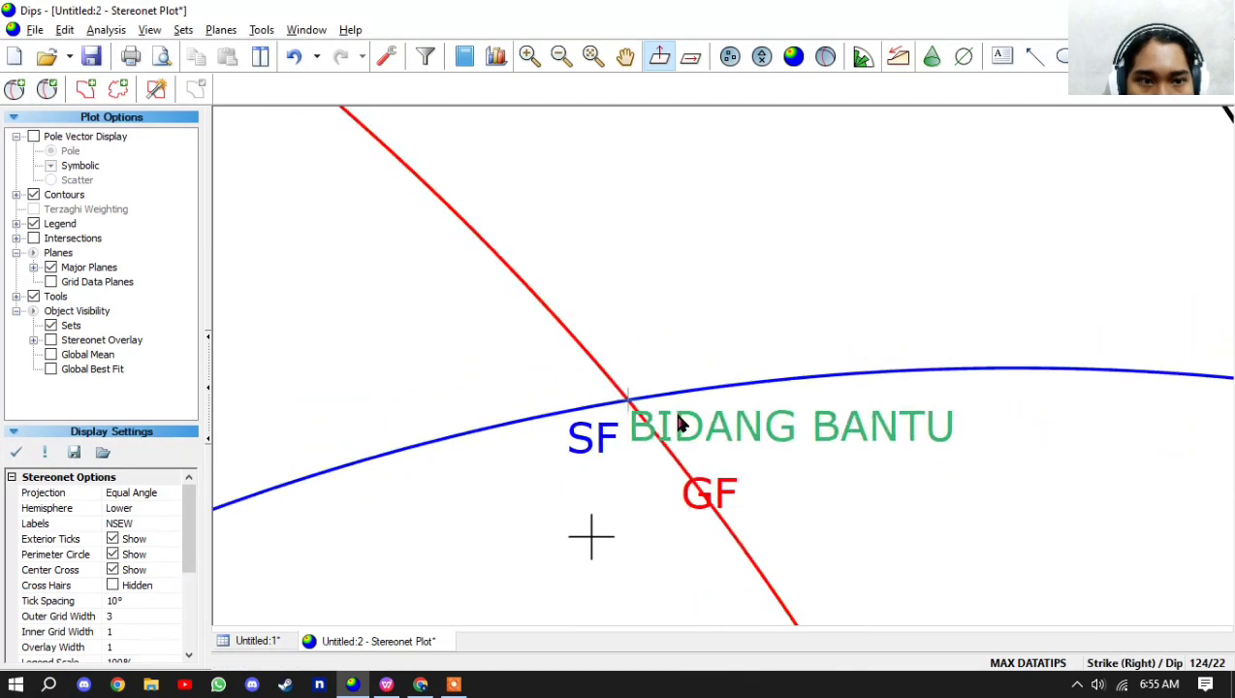
- Edit the BIDANG BANTU user plane to hide its pole label and colour it black
left_click_drag(677, 416, 631, 321)
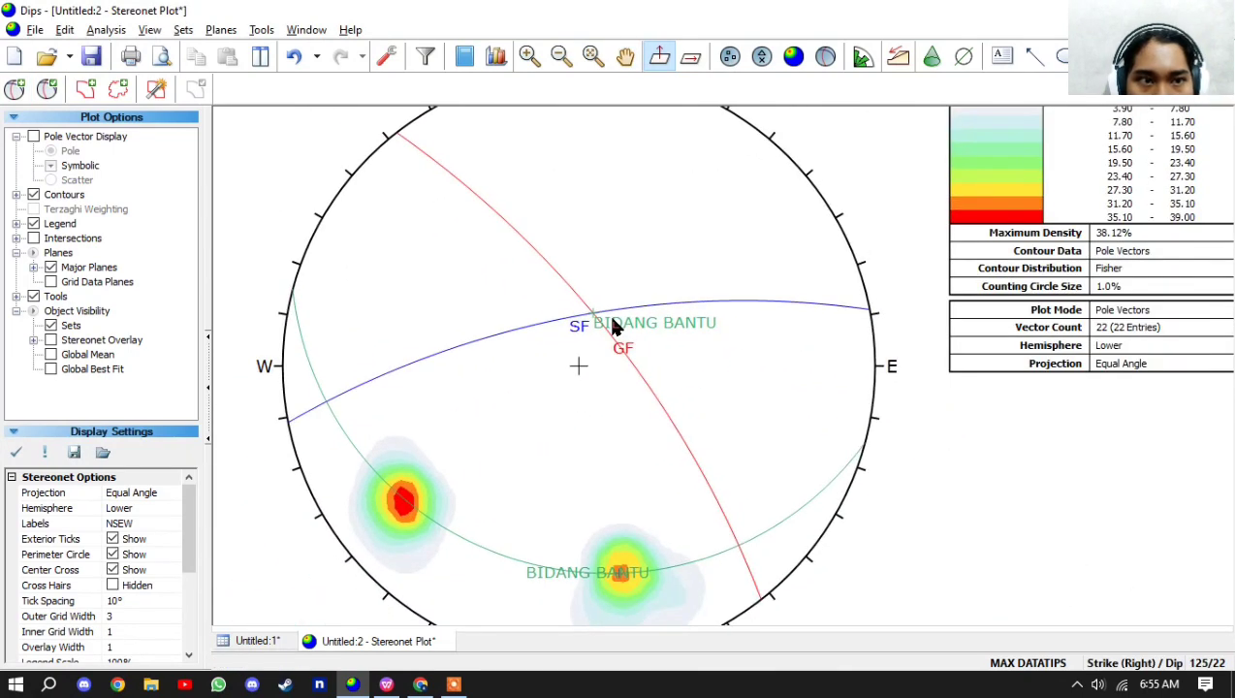
right_click(631, 321)
left_click(609, 324)
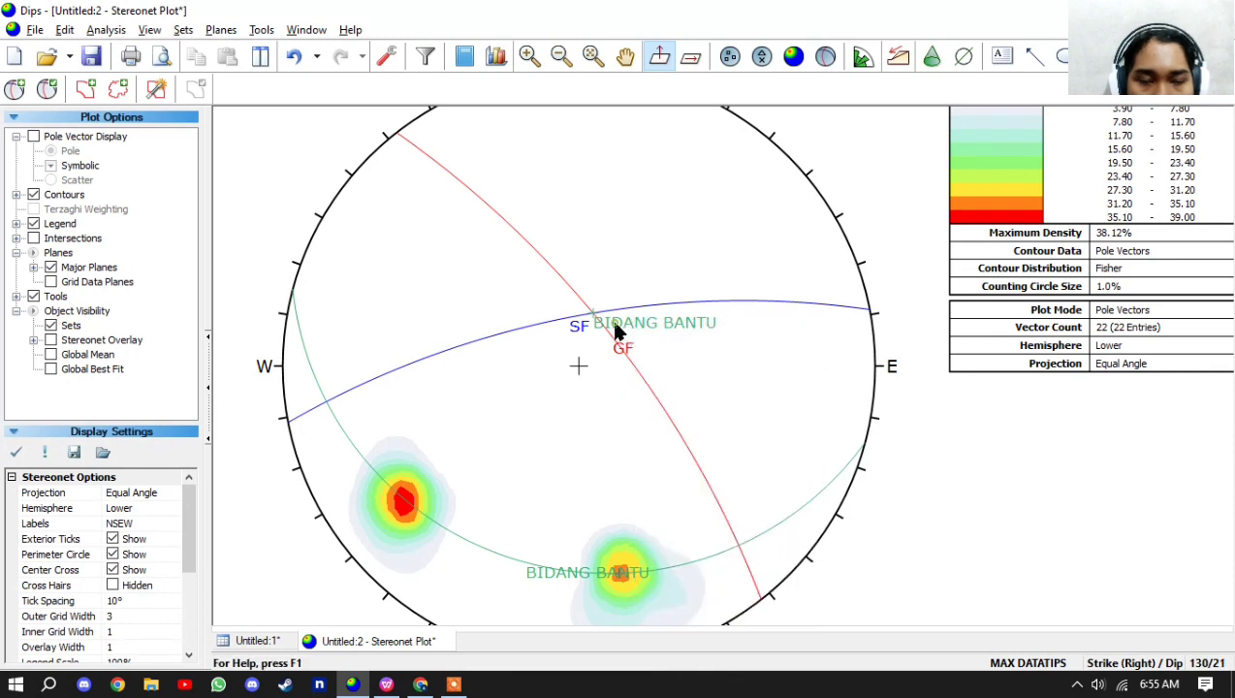
left_click(333, 415)
right_click(334, 417)
left_click(366, 459)
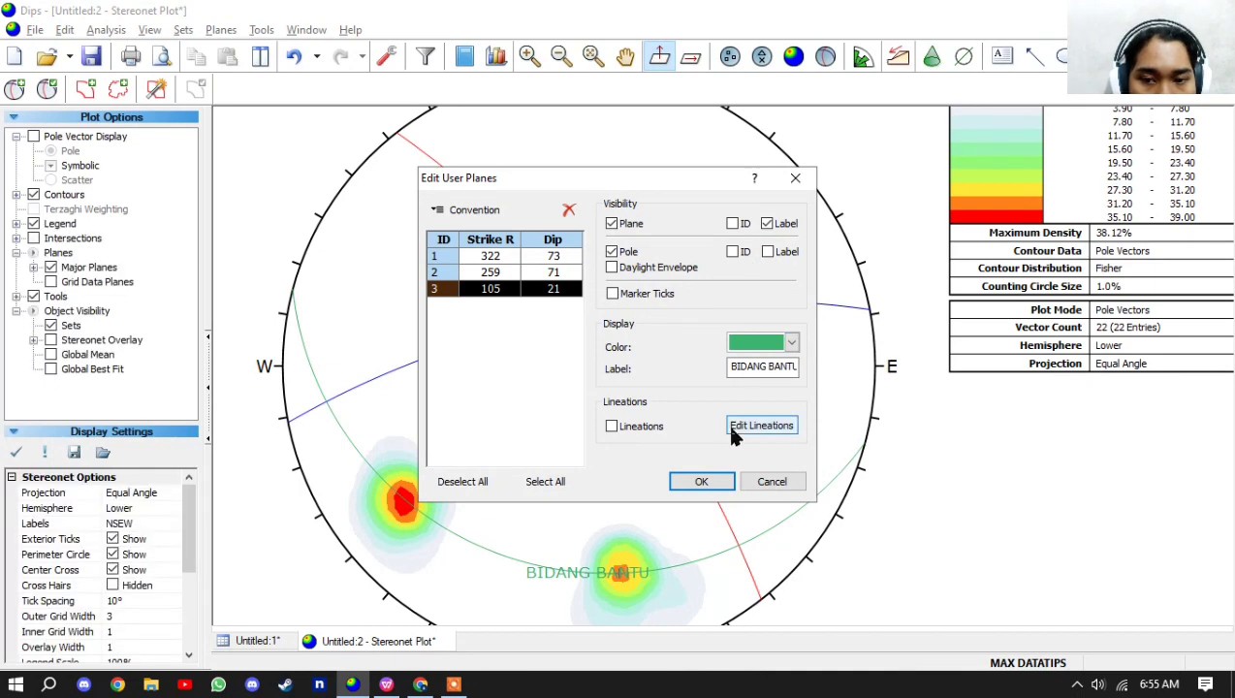
left_click(792, 342)
left_click(743, 393)
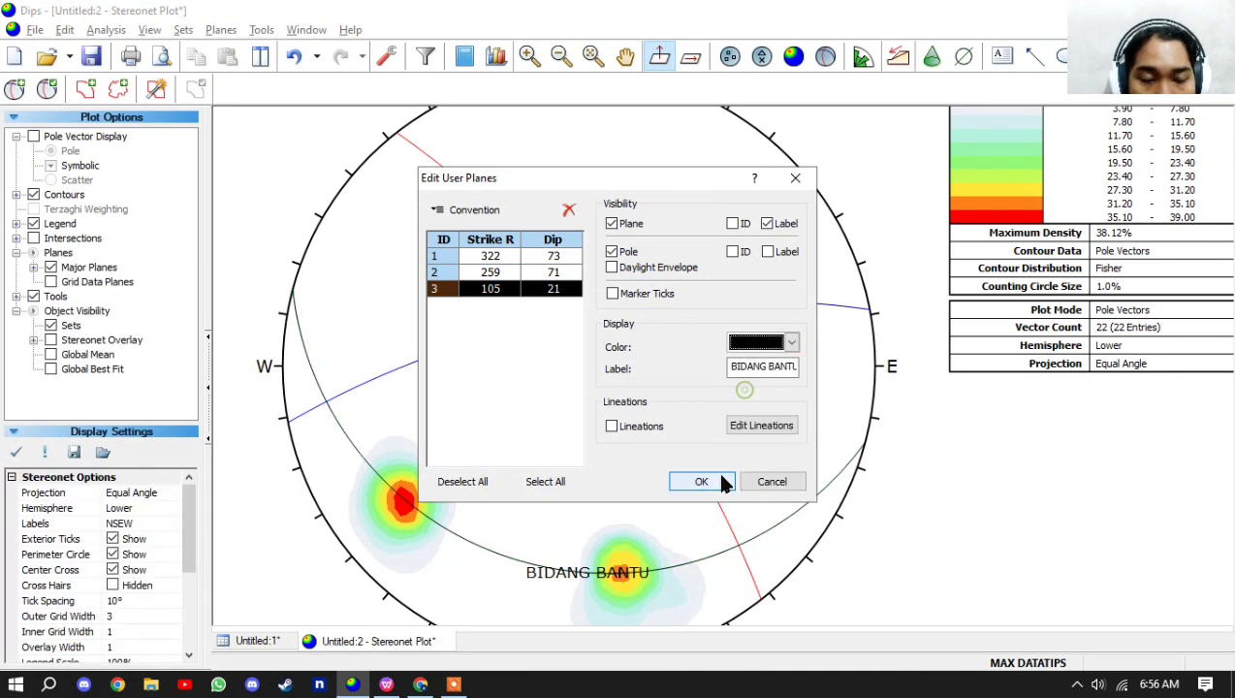
left_click(708, 481)
left_click_drag(693, 376, 671, 363)
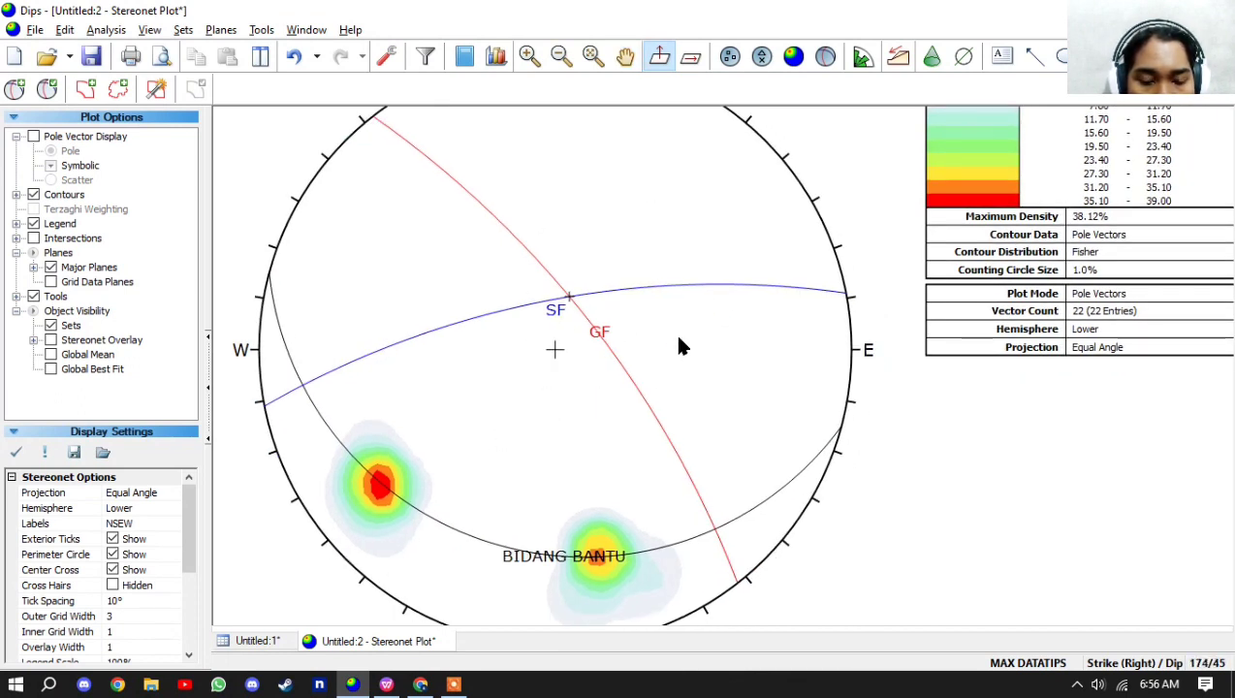
- Check the Breksiasi direction on the Senin sheet and add a matching vertical user plane in Dips, 273/90, labelled BIDANG SESAR
left_click(386, 685)
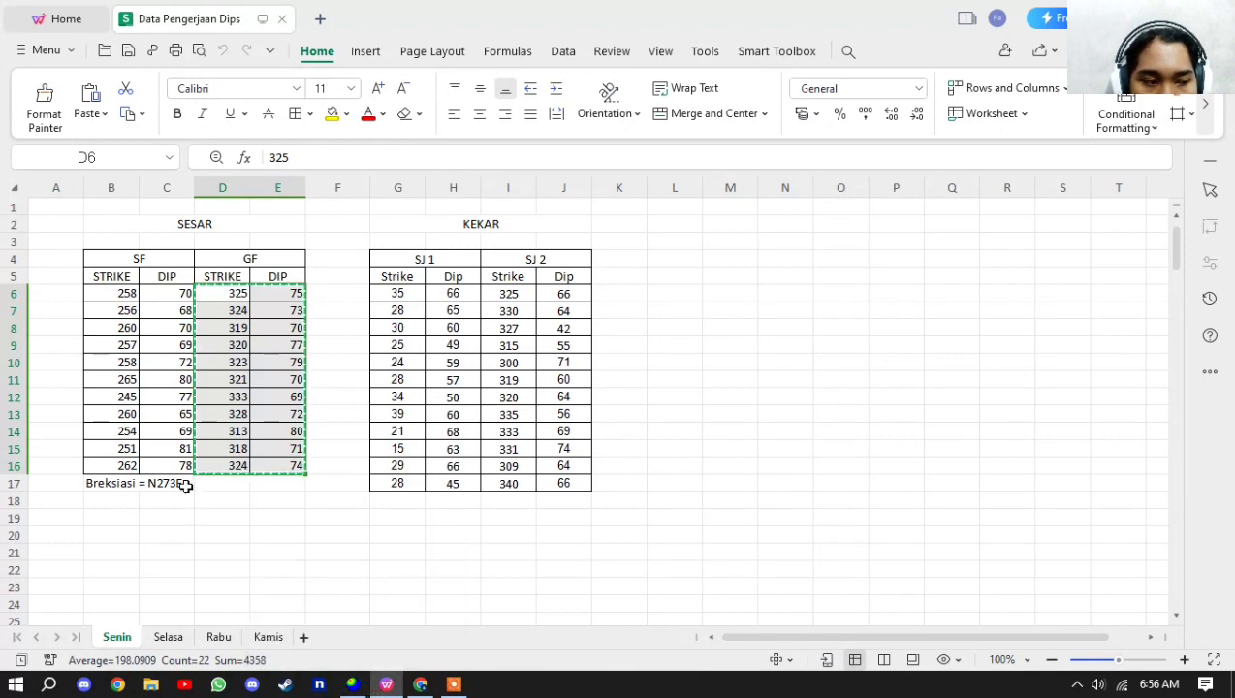
left_click(341, 684)
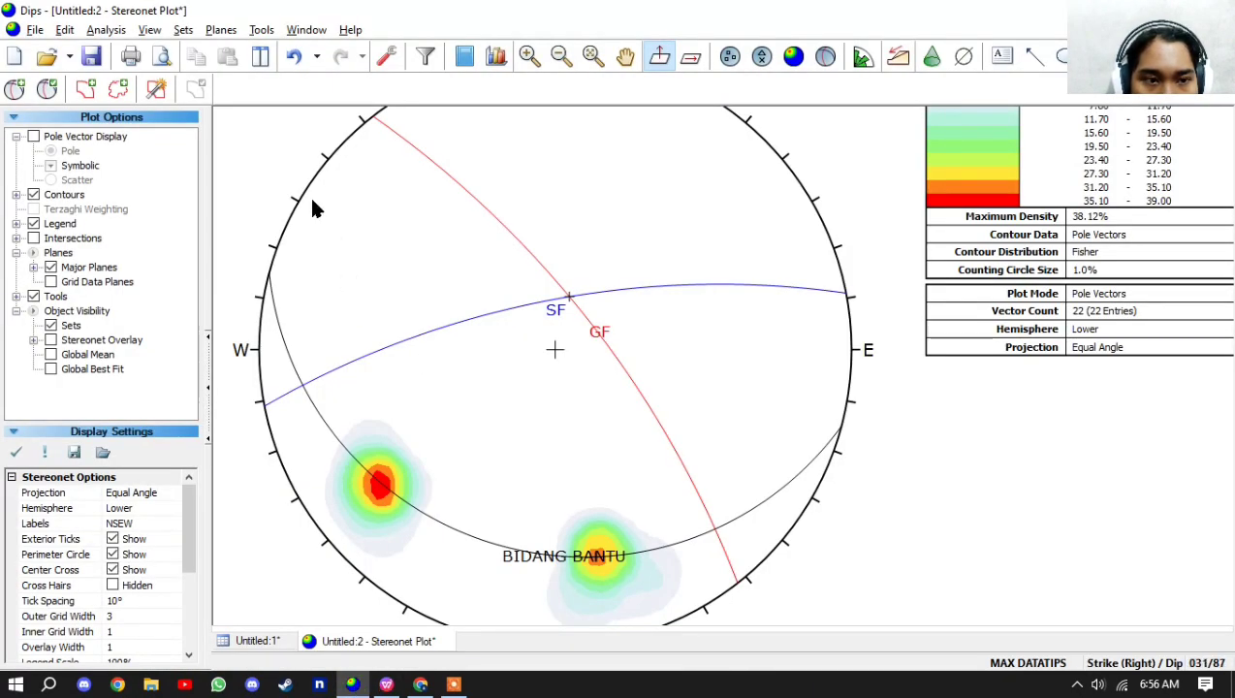
left_click(27, 90)
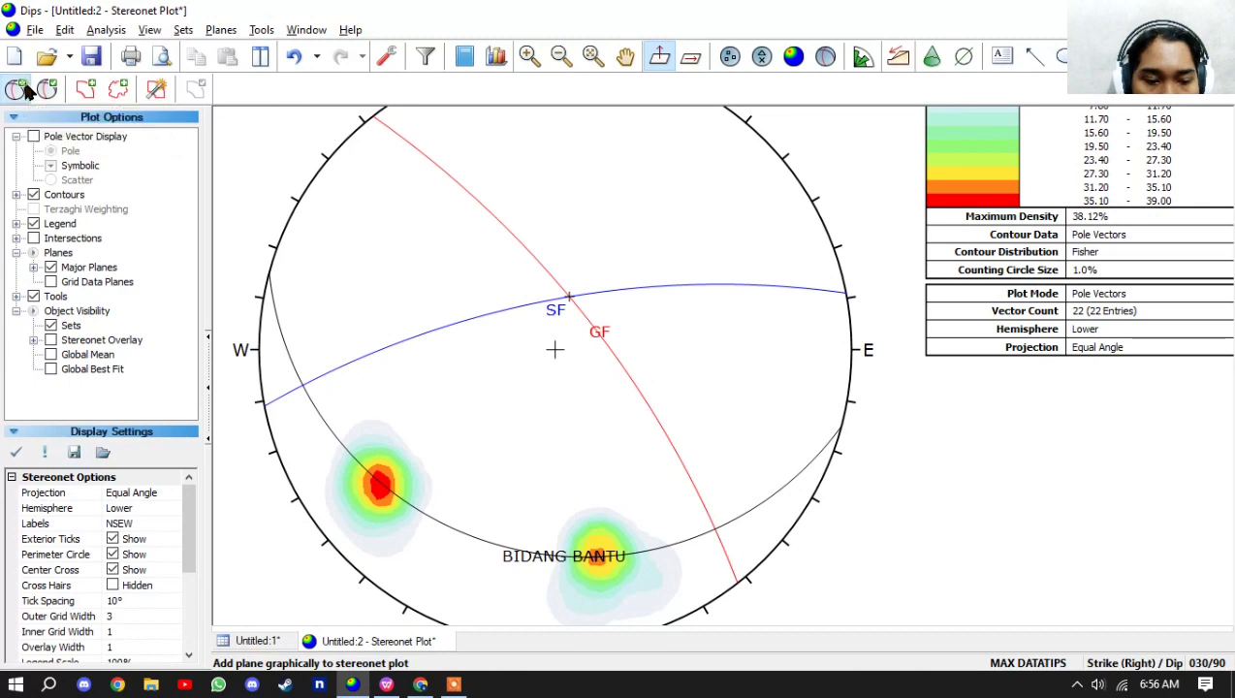
left_click(510, 402)
left_click_drag(504, 368, 482, 236)
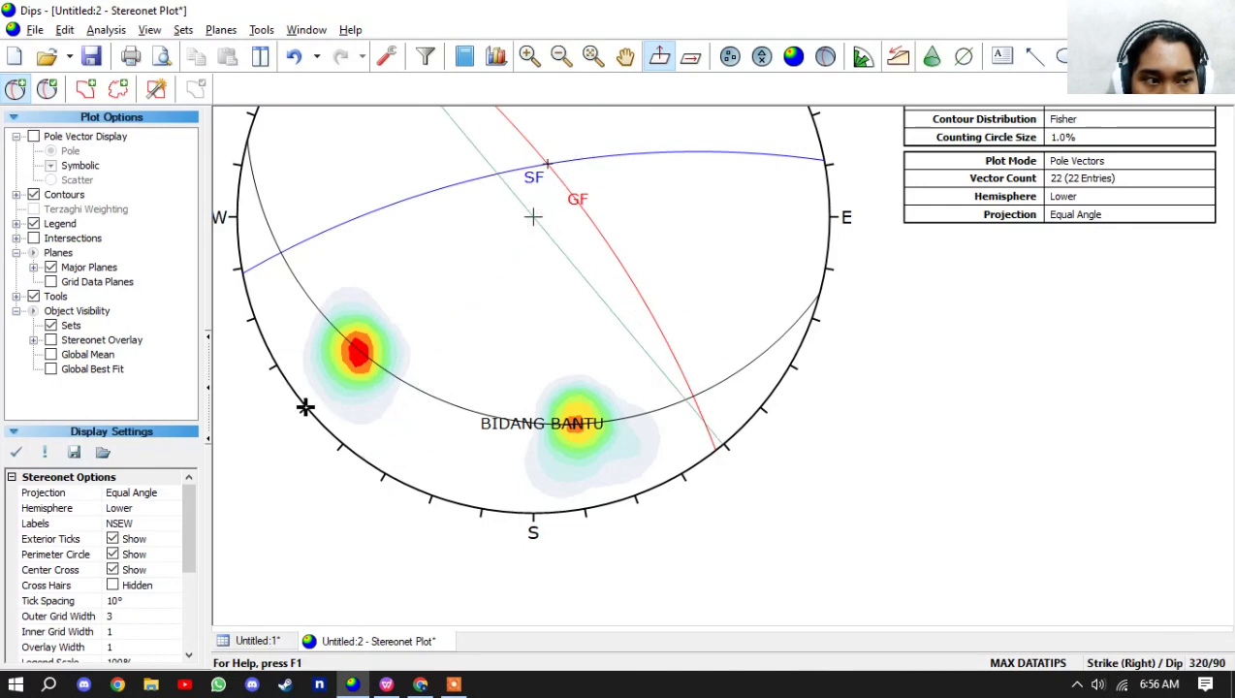
key("alt+Tab")
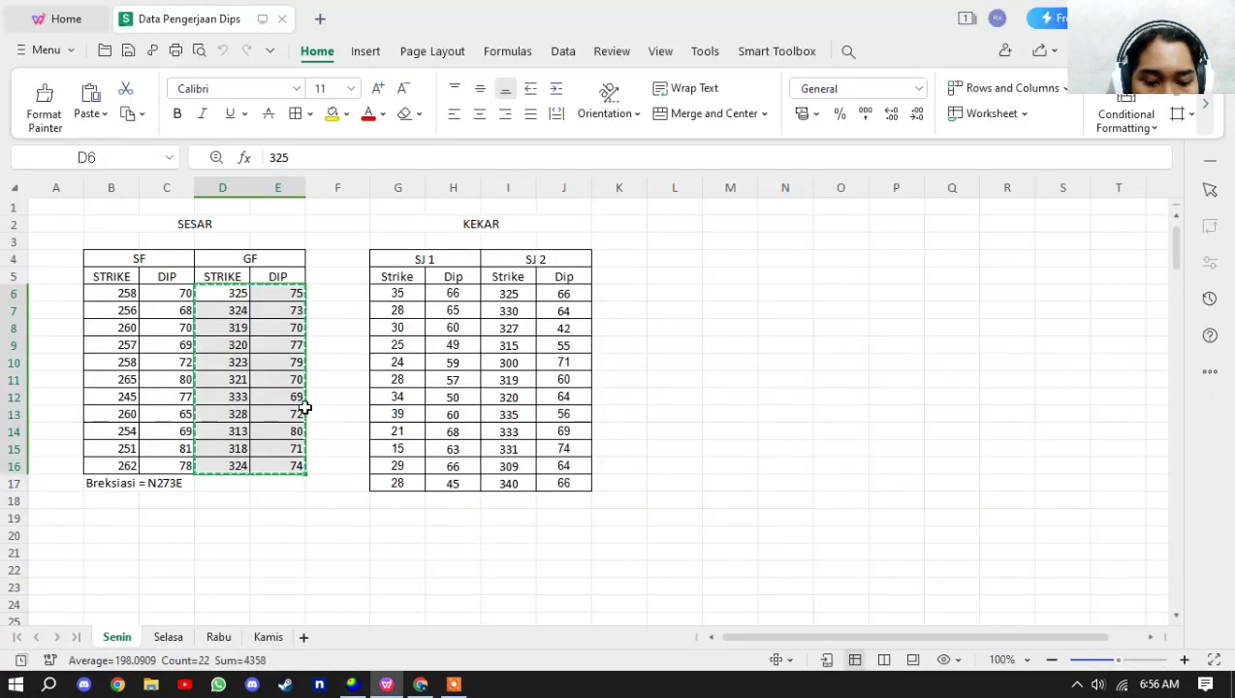
key("alt+Tab")
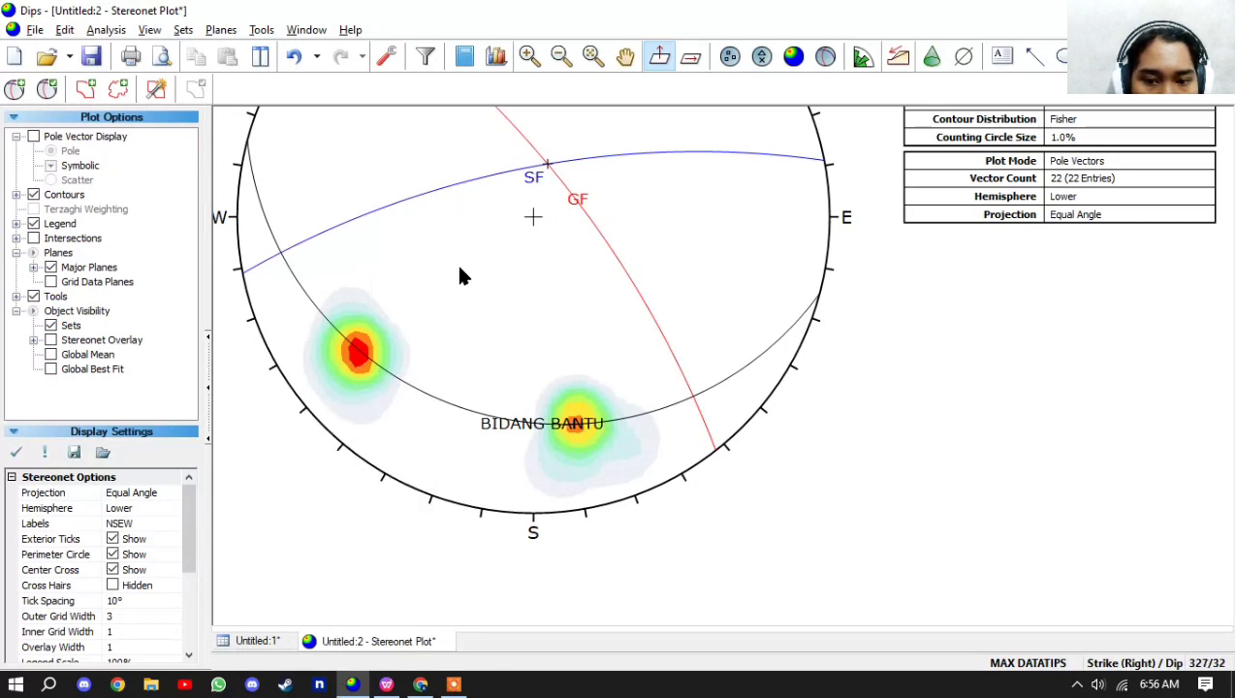
left_click(15, 89)
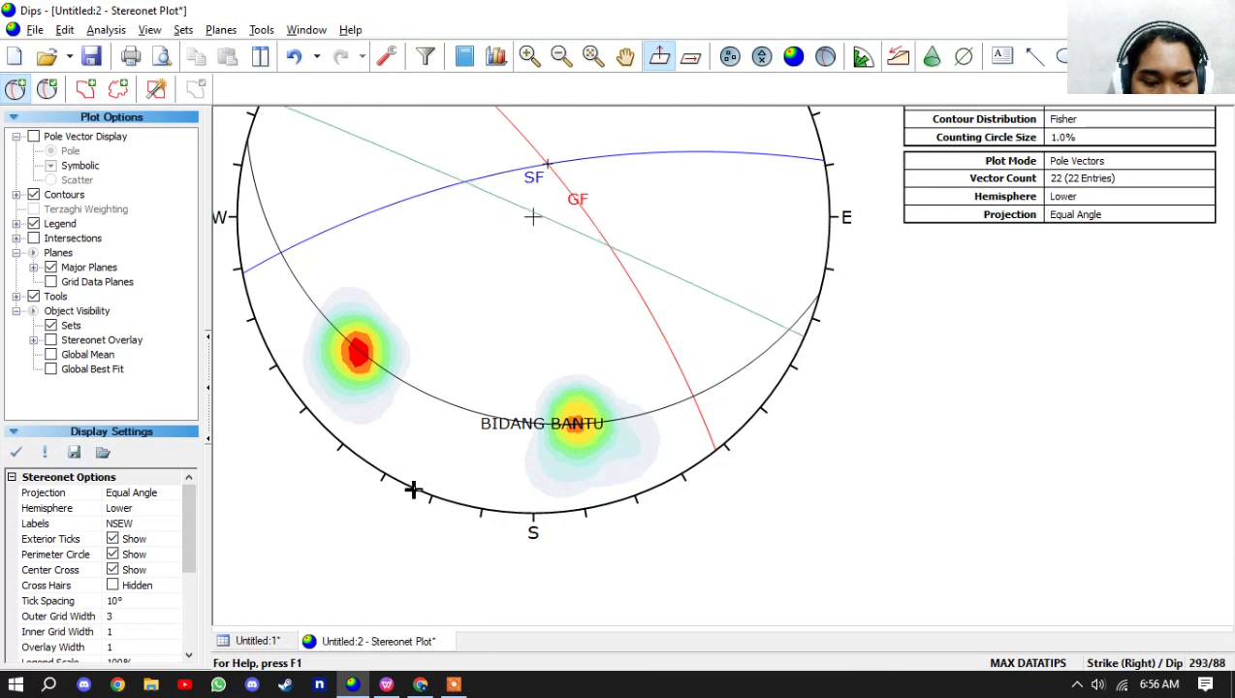
left_click(517, 511)
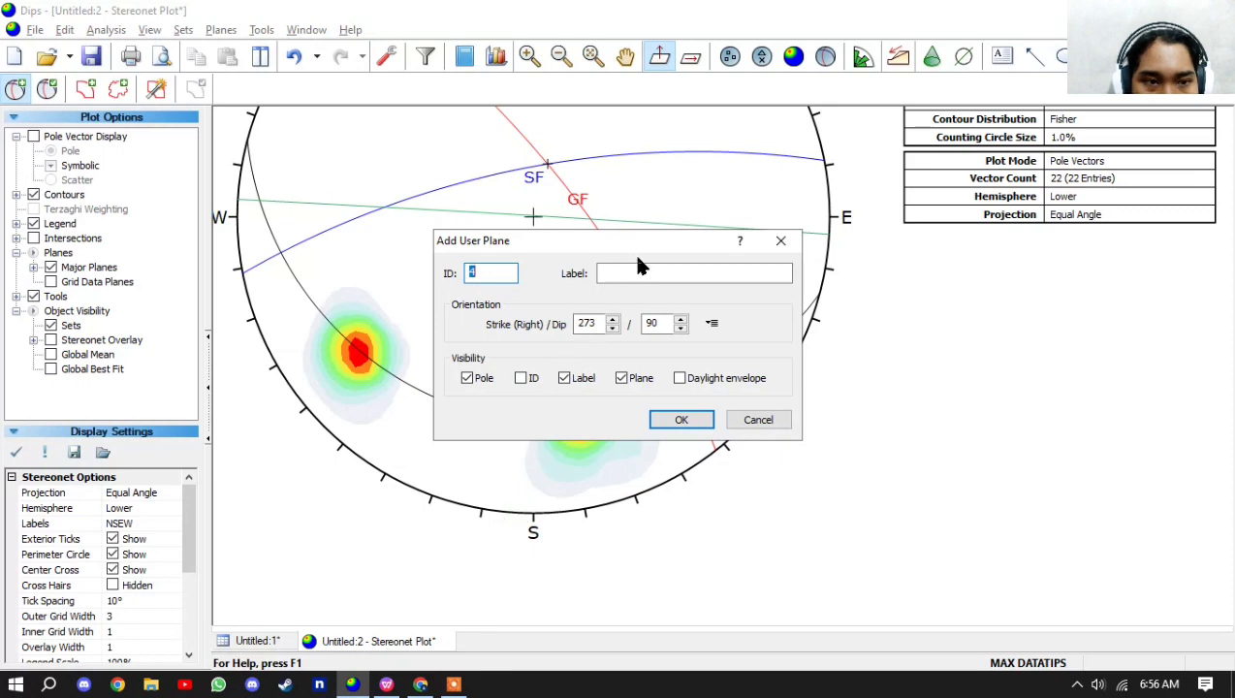
left_click(652, 273)
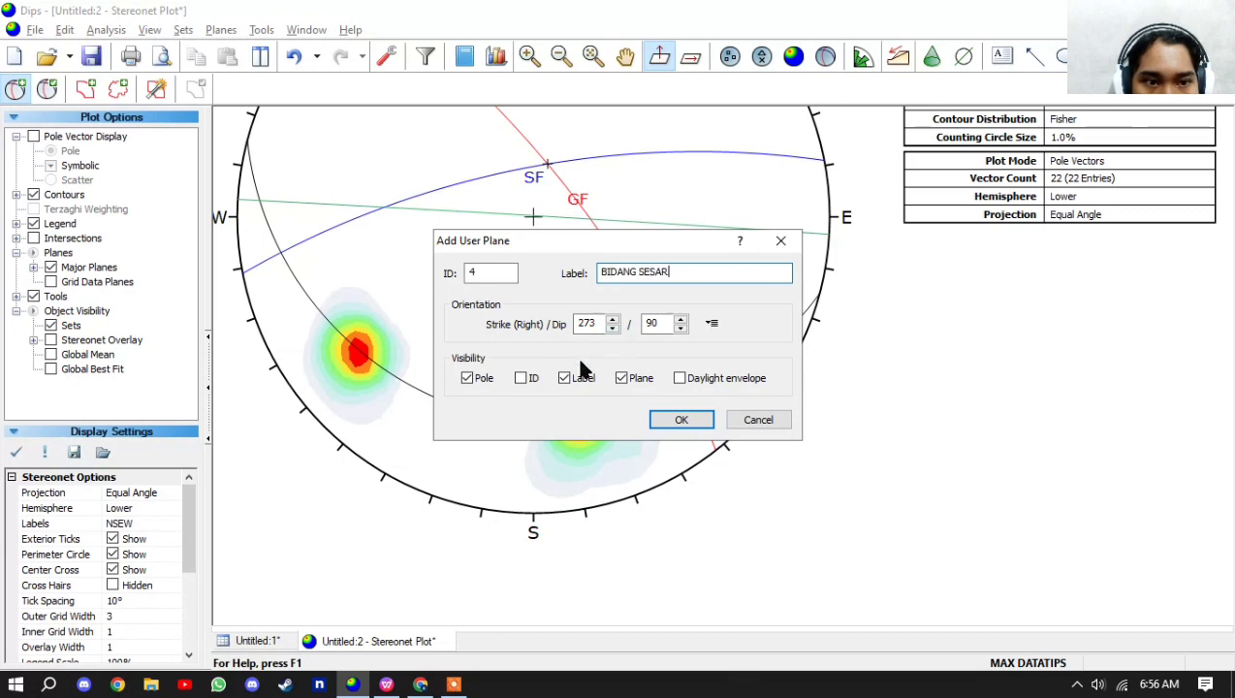
left_click(686, 419)
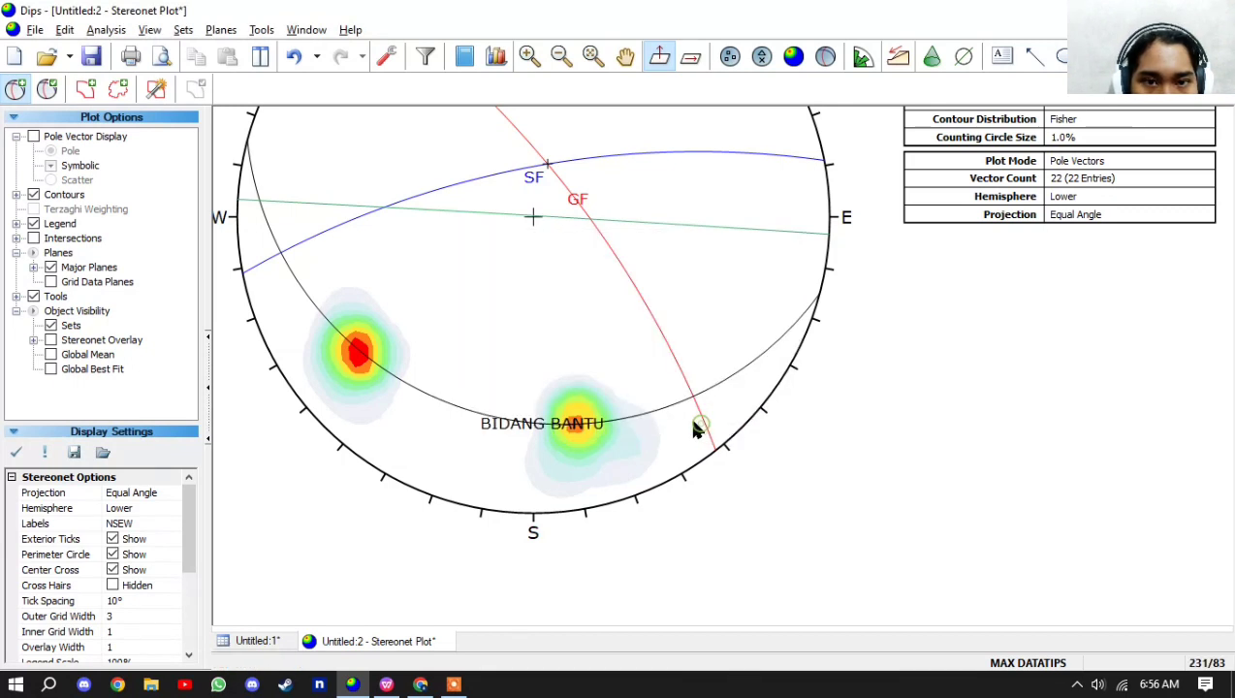
- Edit the BIDANG SESAR user plane to hide its pole label
right_click(512, 219)
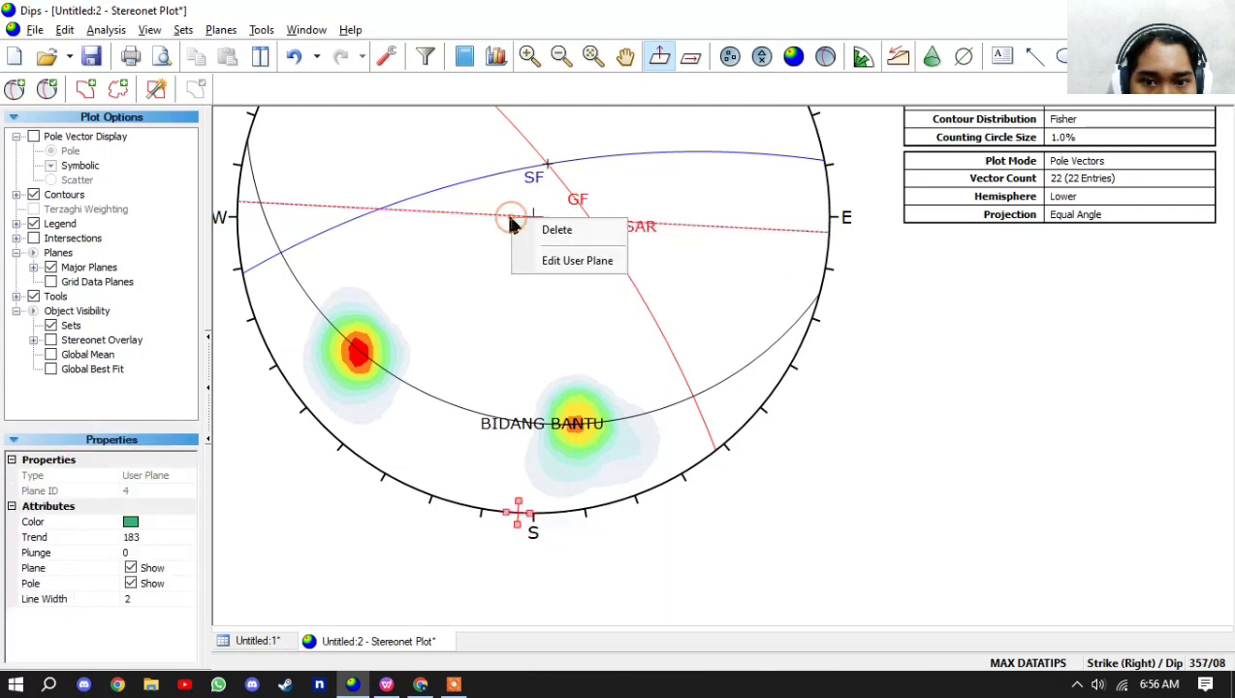
left_click(561, 262)
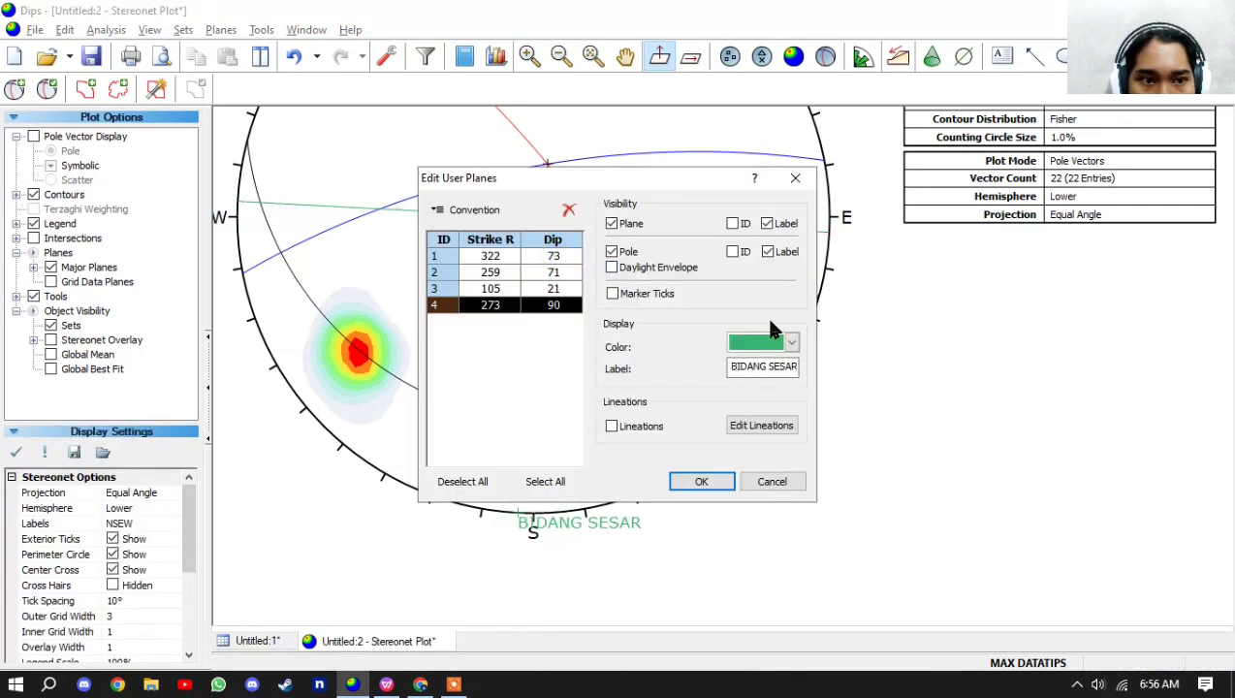
left_click(713, 475)
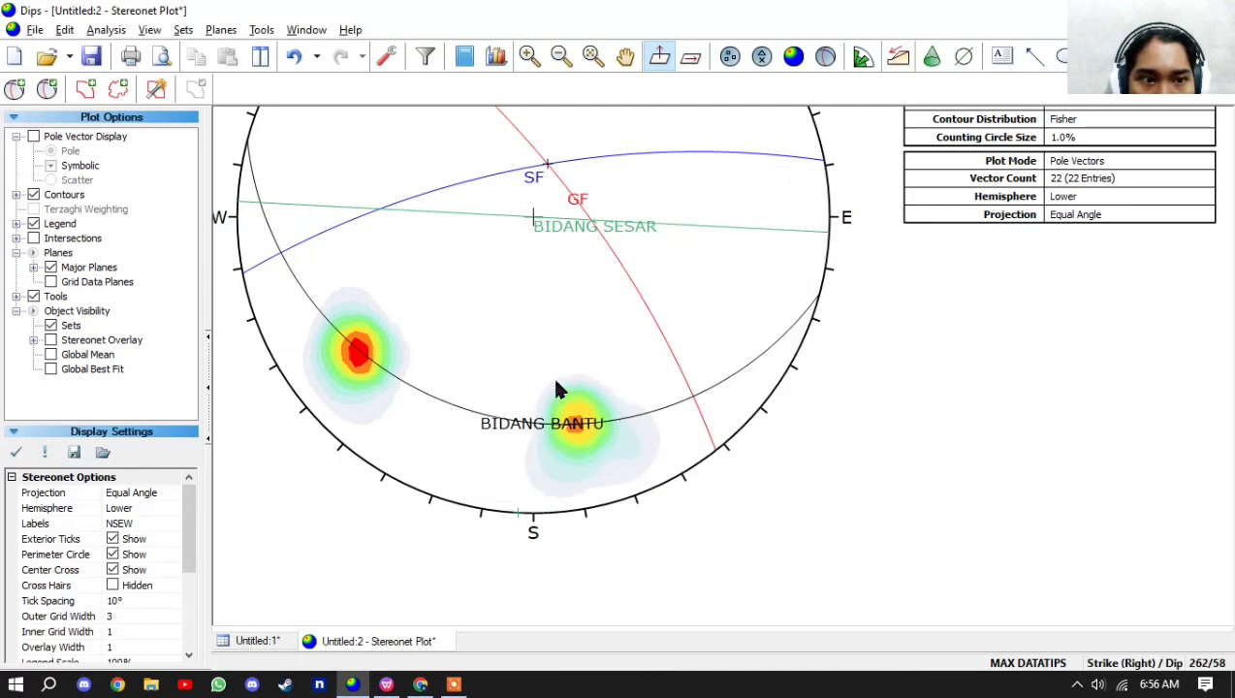
left_click_drag(519, 290, 523, 396)
scroll(524, 398, "down", 1)
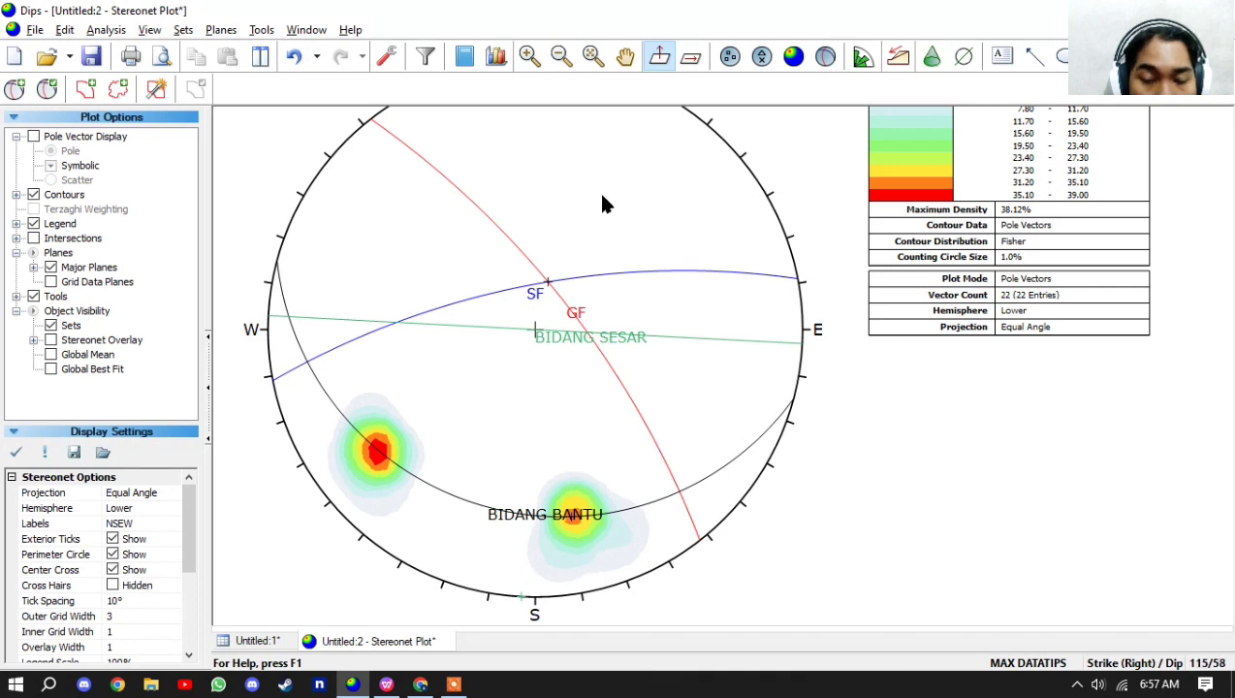
- Add a line with trend 138 through the intersection of the GF and BIDANG BANTU planes
left_click(965, 58)
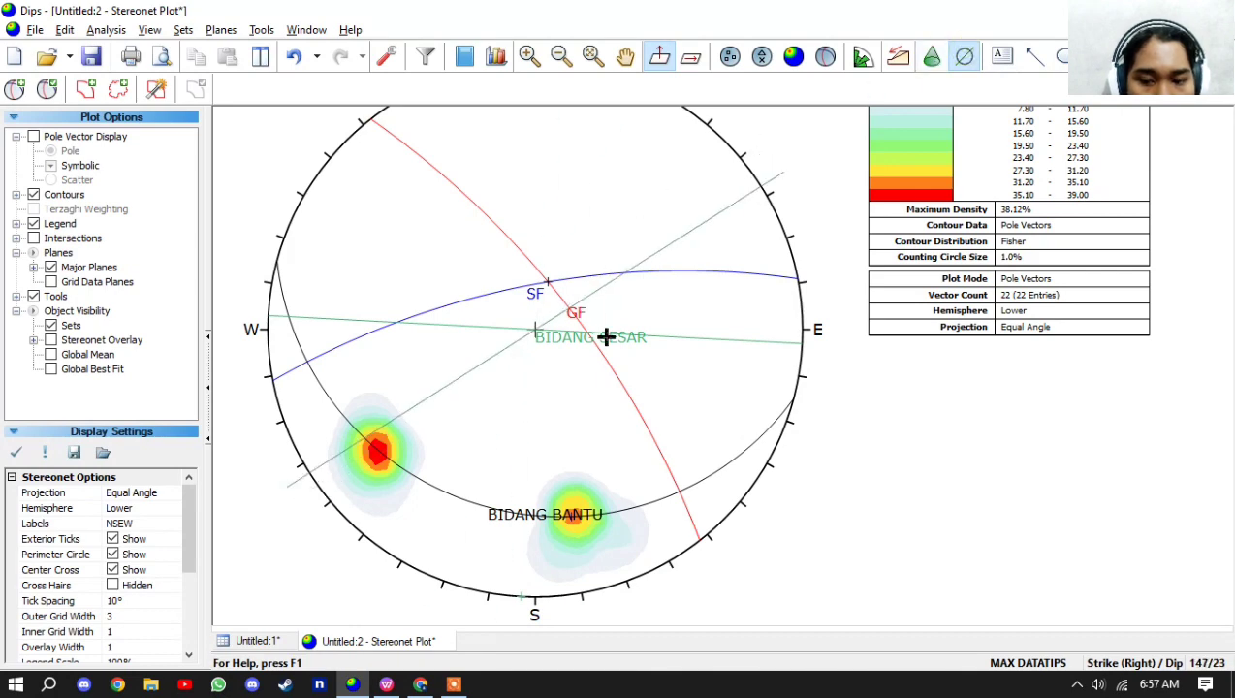
scroll(684, 513, "up", 5)
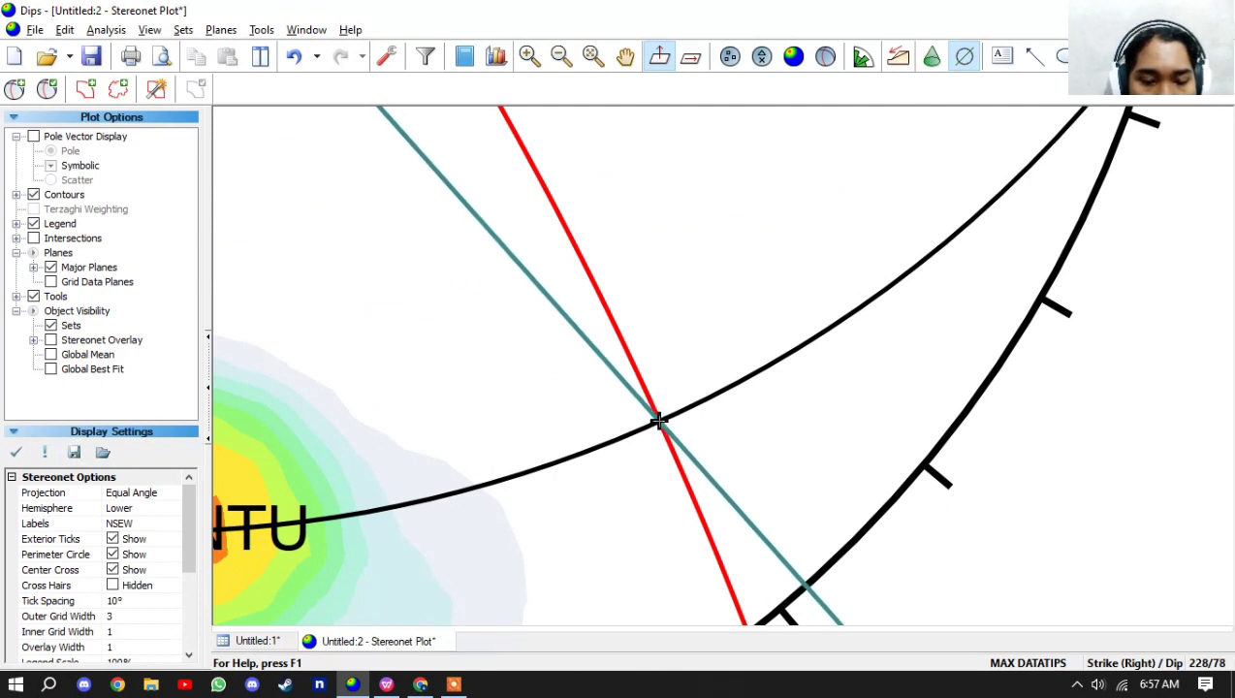
left_click(657, 422)
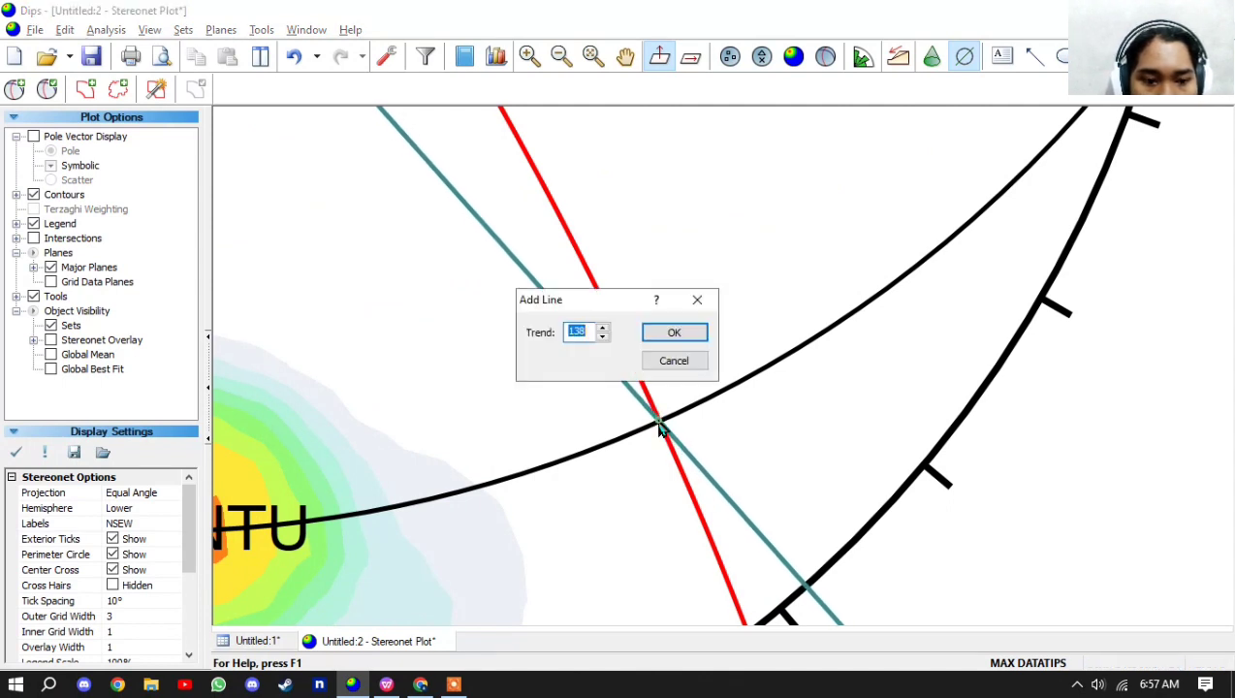
left_click(648, 332)
scroll(648, 331, "down", 5)
scroll(674, 349, "down", 2)
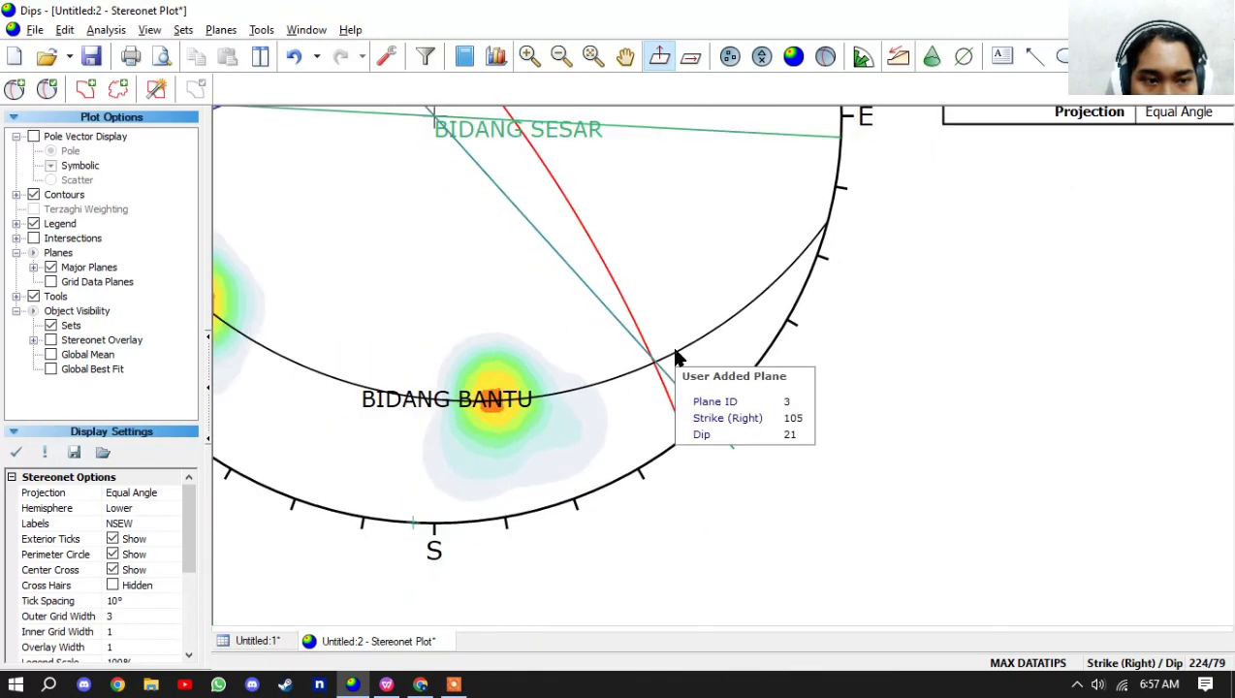
- Try to align the trend line with the plane intersection at trend 139, and delete the line
scroll(679, 356, "up", 5)
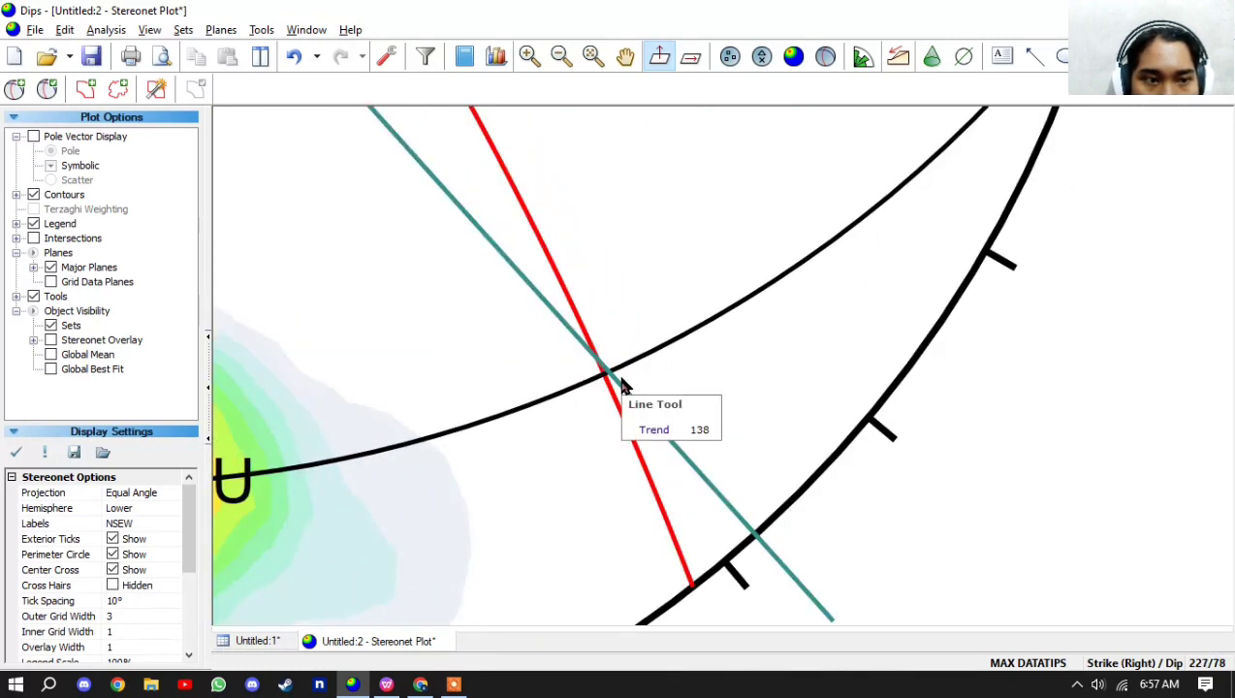
left_click(622, 378)
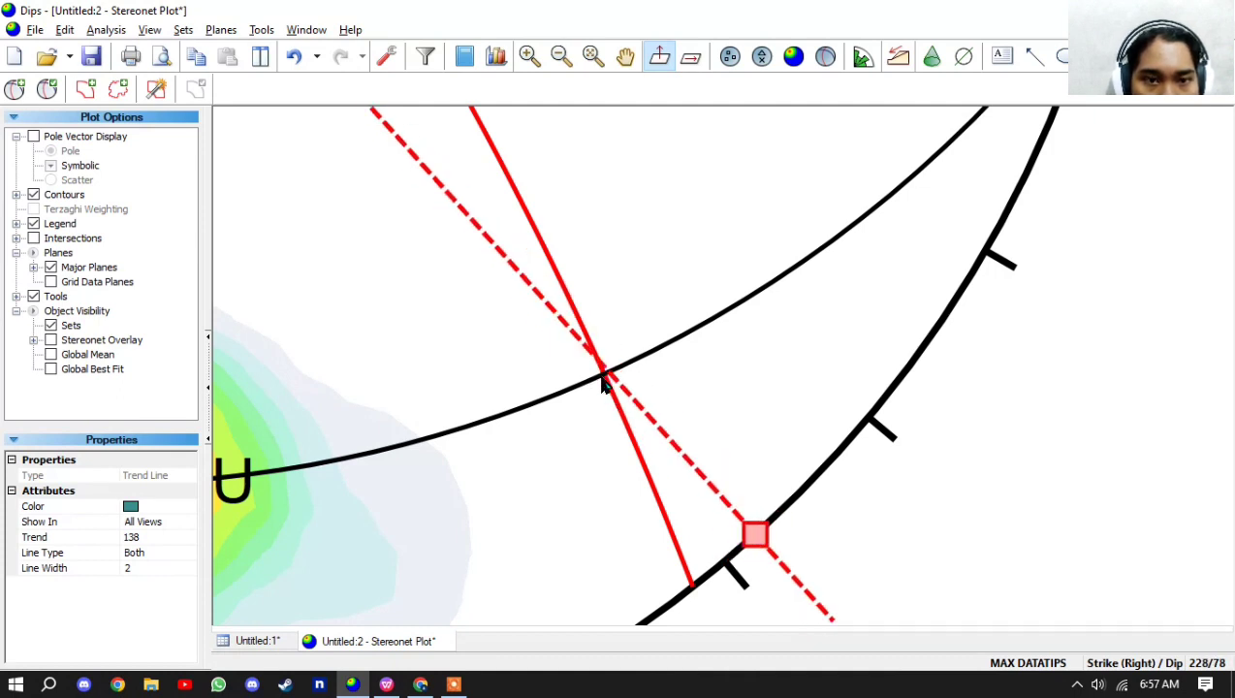
scroll(602, 384, "up", 3)
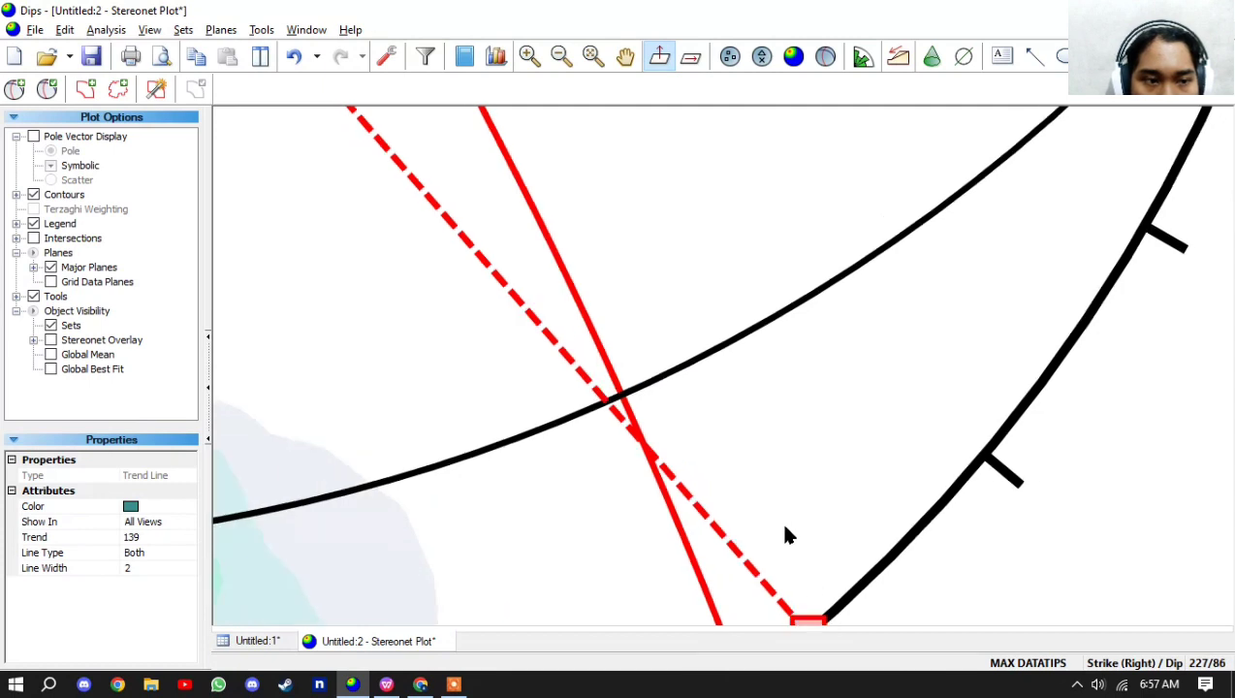
scroll(771, 523, "down", 1)
scroll(717, 441, "down", 1)
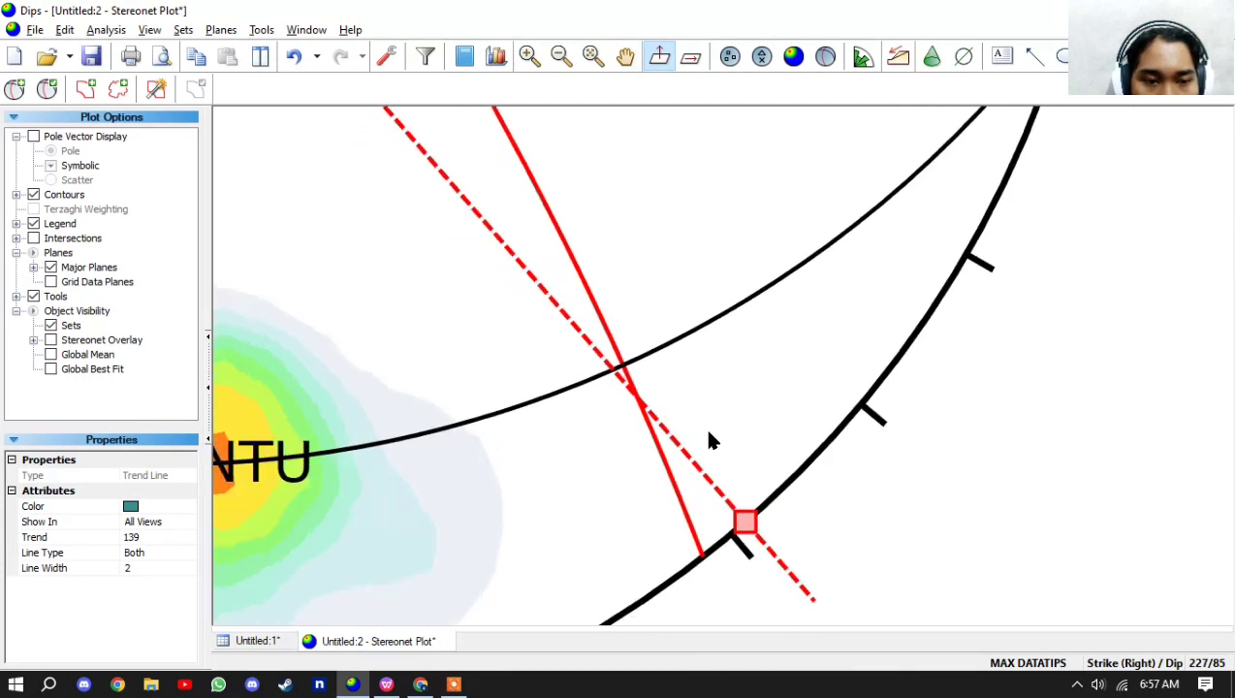
scroll(709, 441, "down", 1)
key("Delete")
scroll(612, 270, "down", 2)
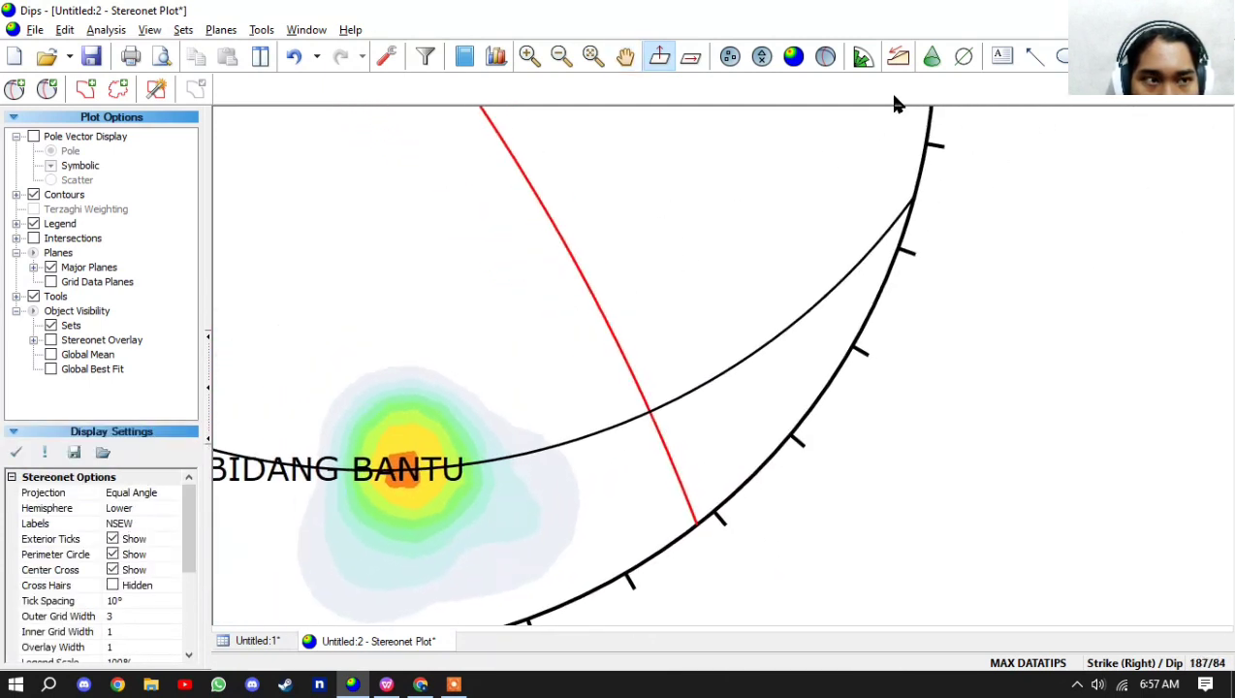
- Add a trend line at 138 through the intersection of the GF and BIDANG BANTU planes
left_click(964, 56)
scroll(650, 430, "up", 3)
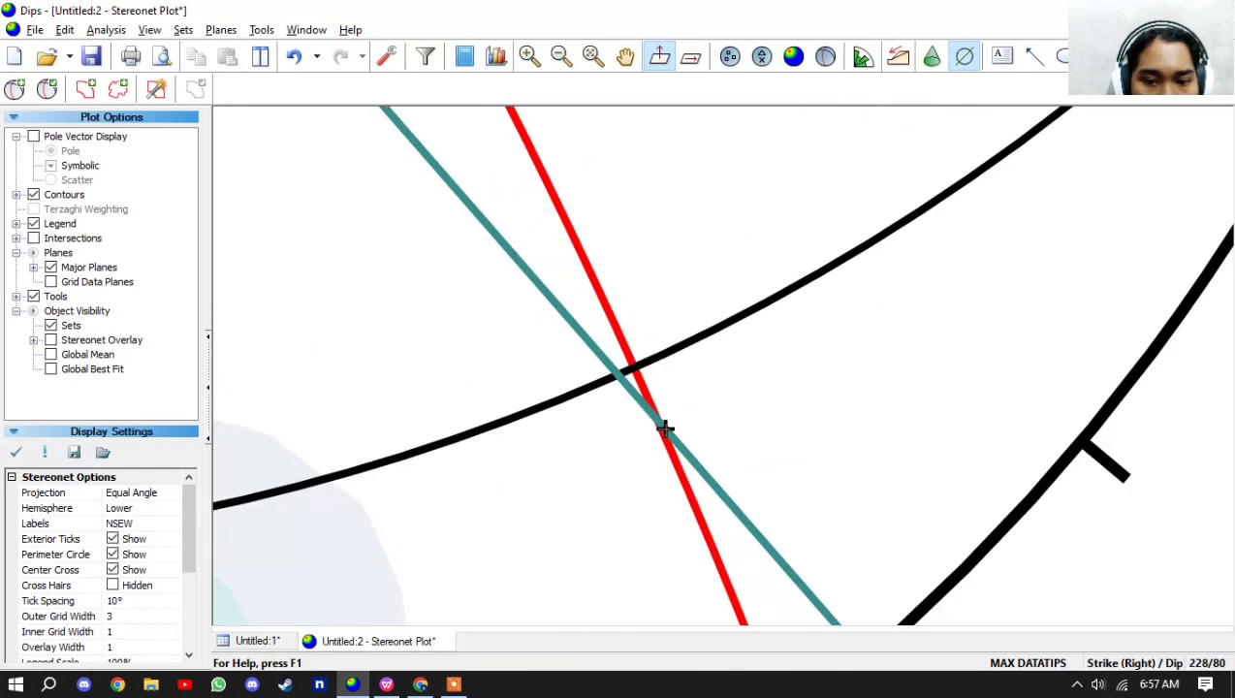
scroll(664, 428, "up", 4)
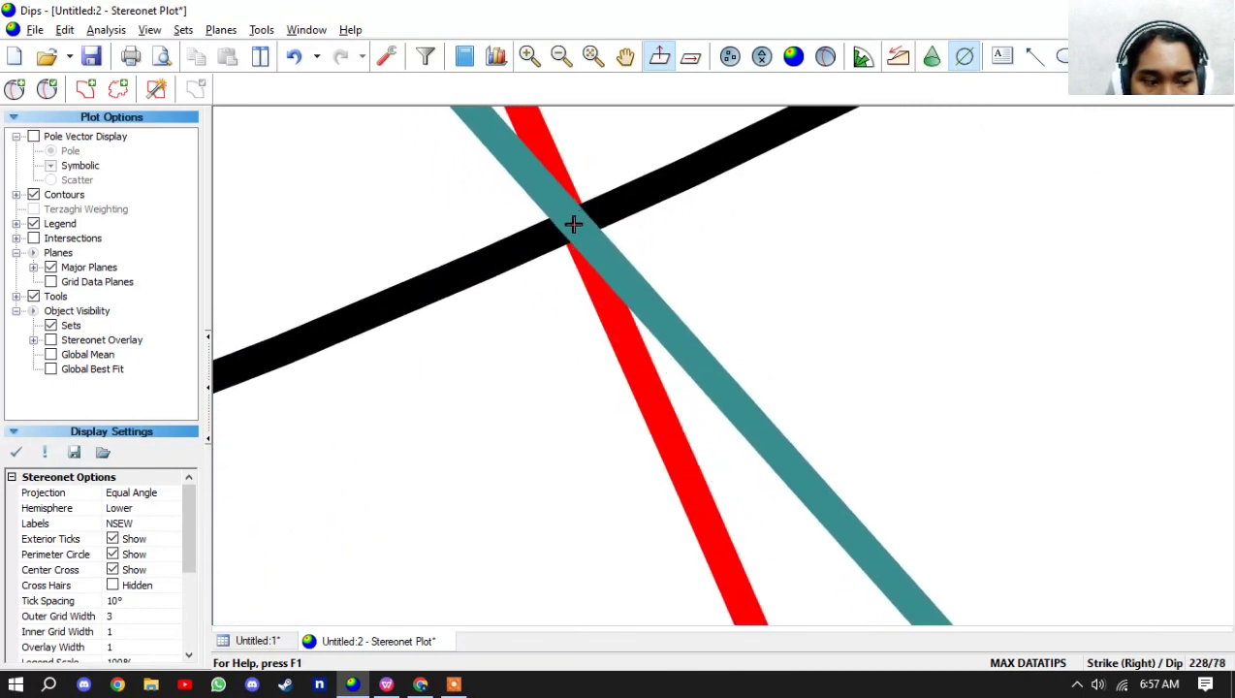
left_click(573, 224)
left_click(670, 359)
mouse_move(594, 336)
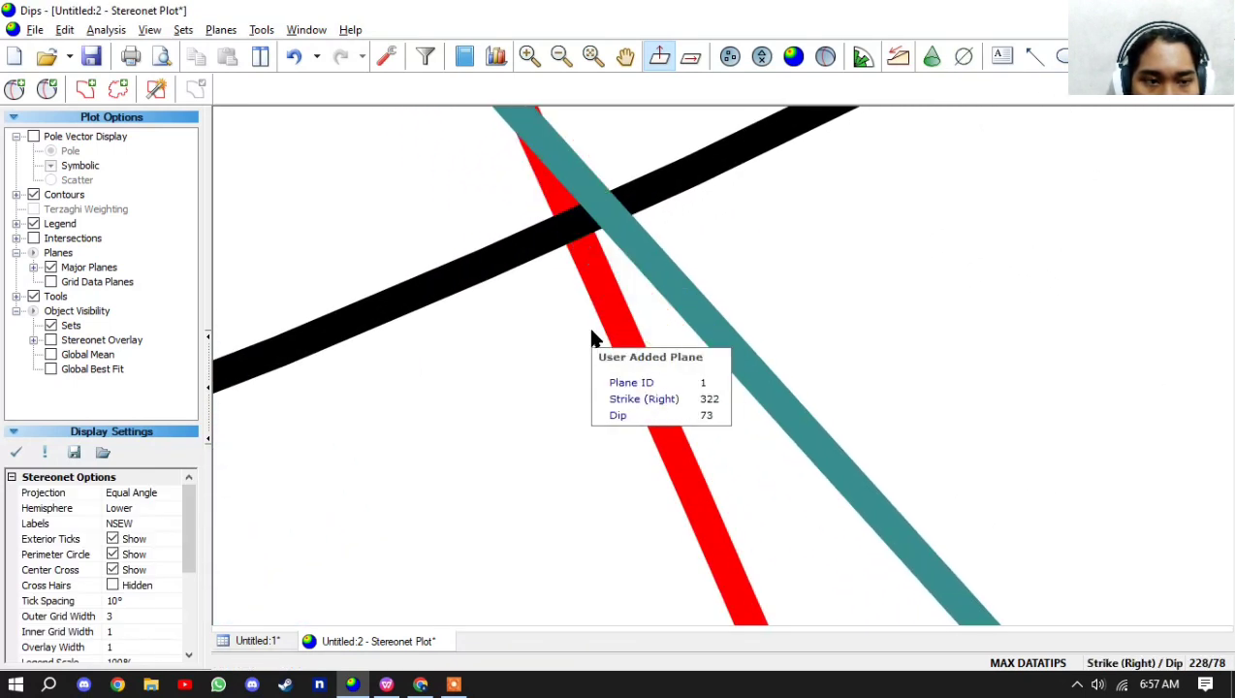
- Add a text label T1' without border or background fill near the southeast end of the trend line
scroll(594, 336, "down", 6)
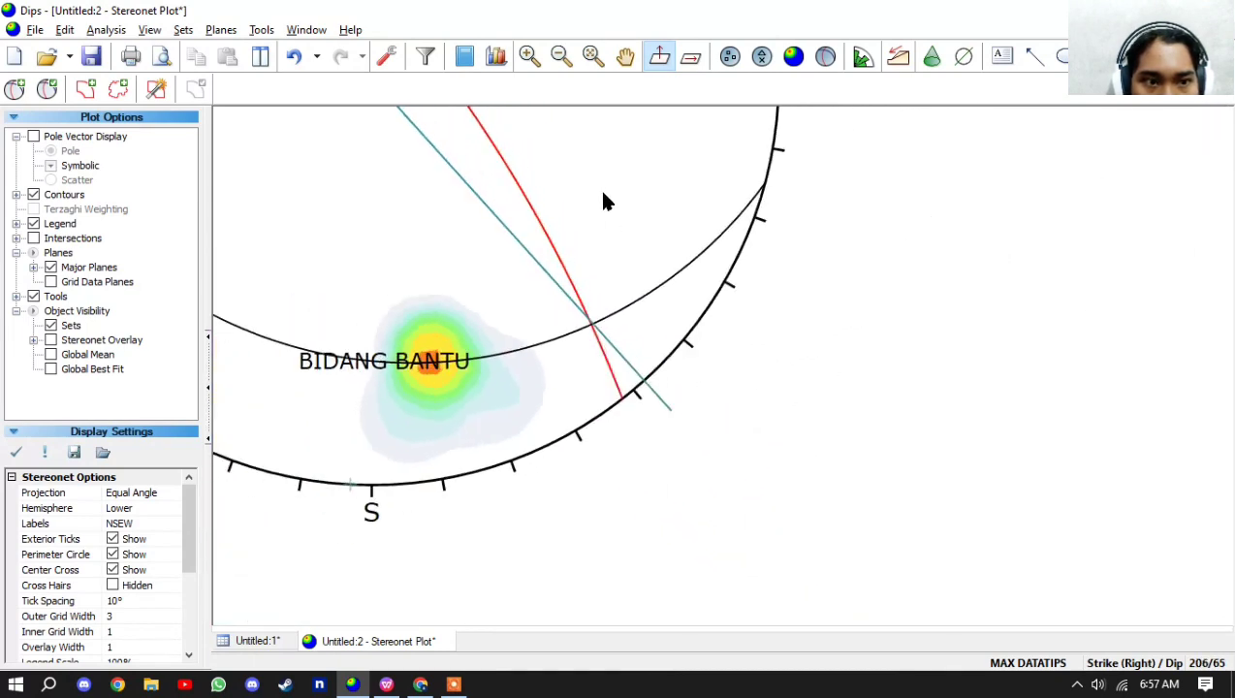
scroll(603, 200, "down", 4)
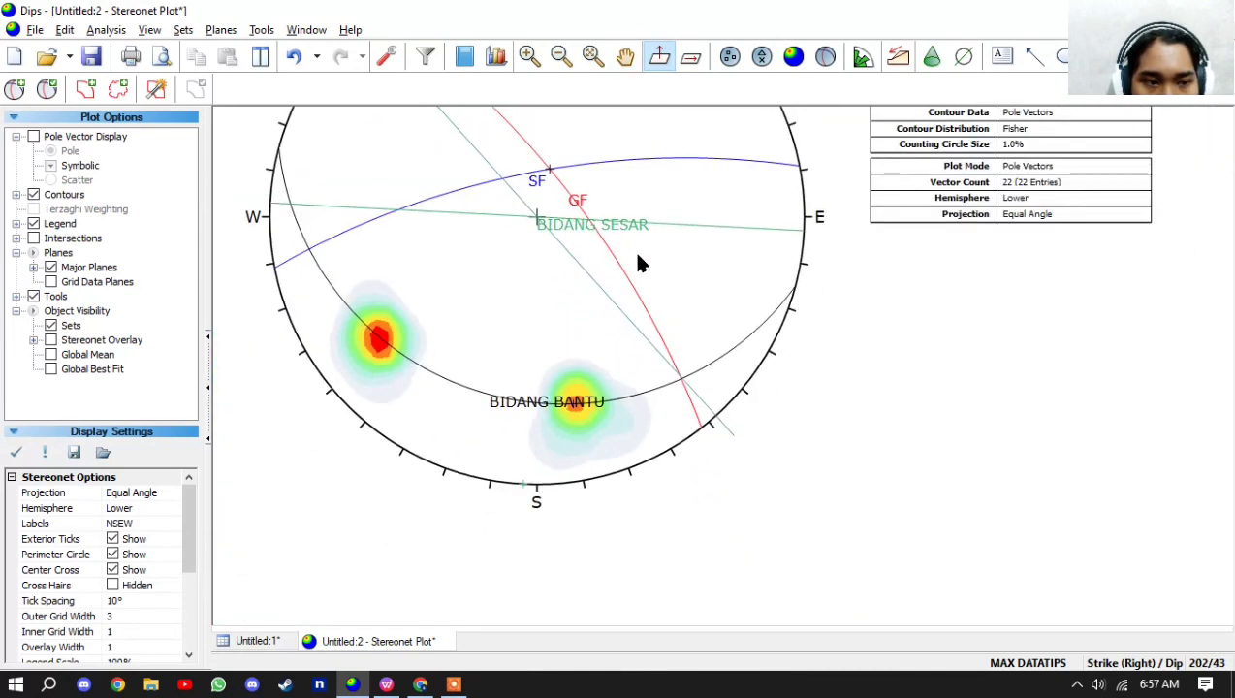
left_click_drag(638, 262, 588, 333)
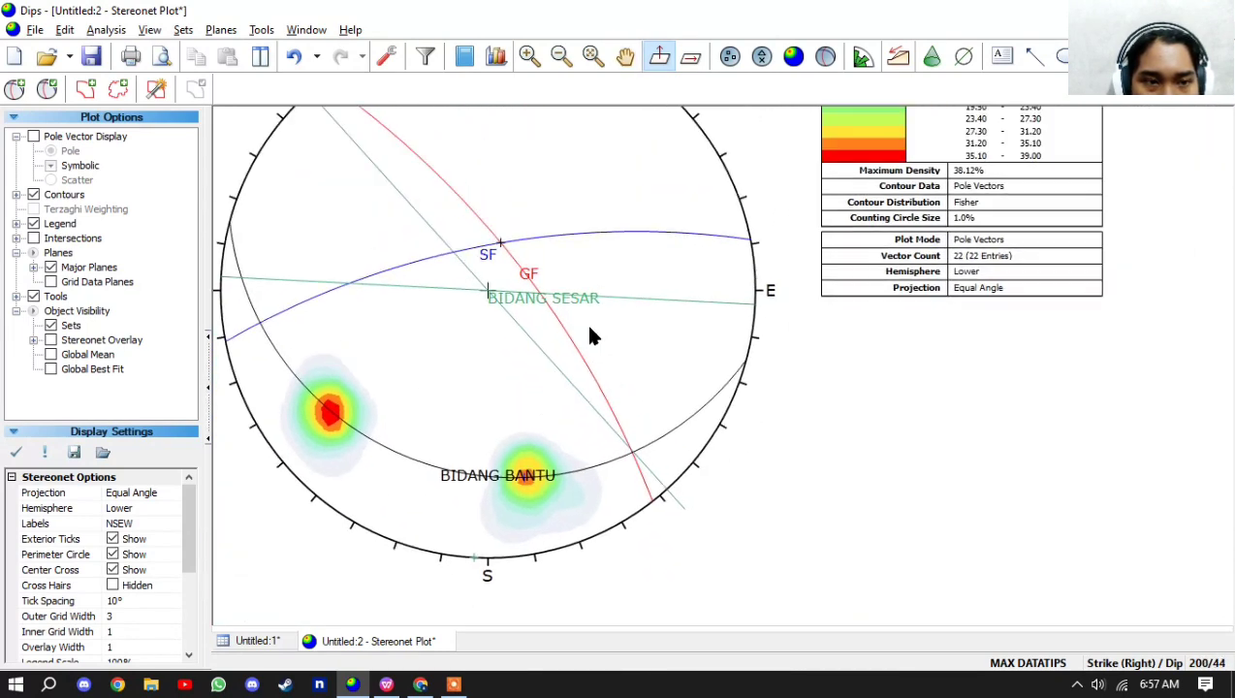
left_click(1002, 57)
left_click(706, 513)
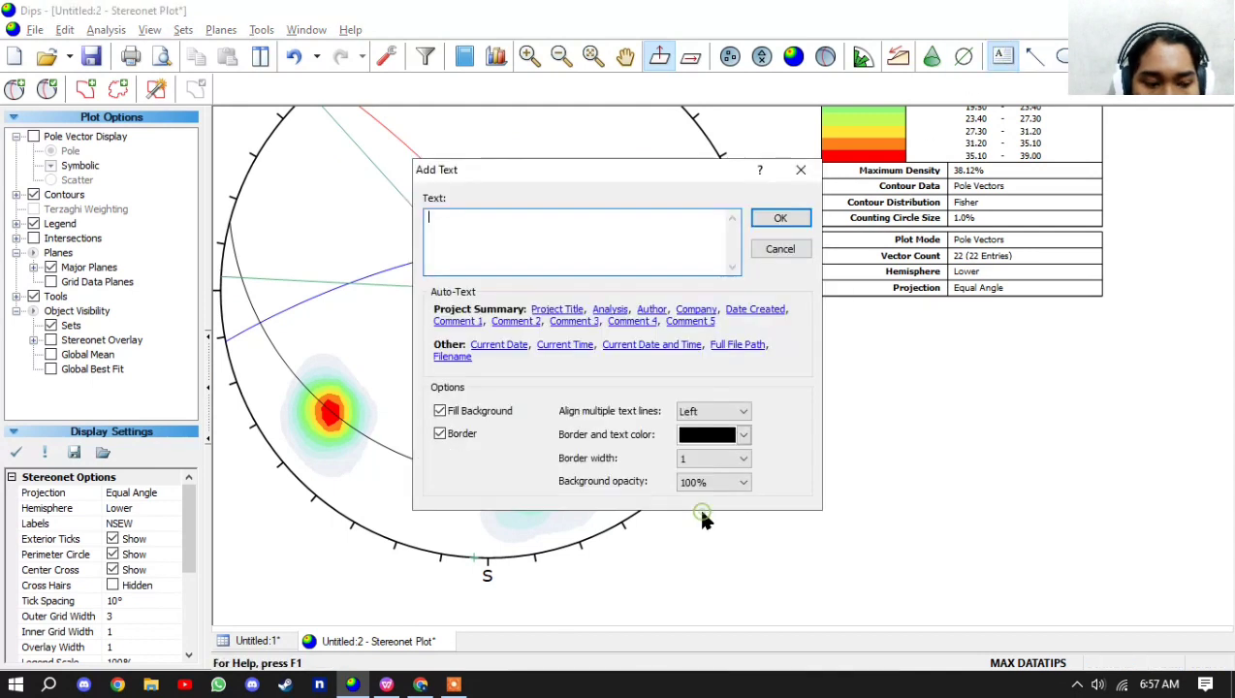
type("T")
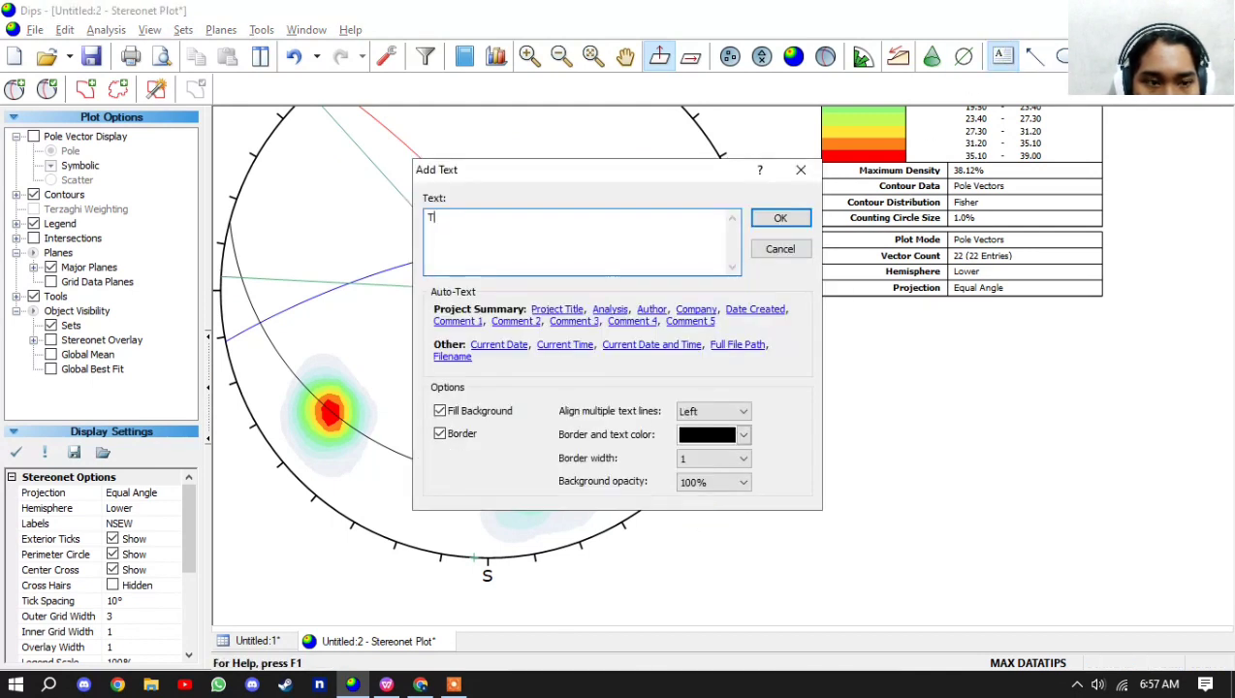
type("1")
left_click(442, 433)
left_click(441, 411)
left_click(781, 218)
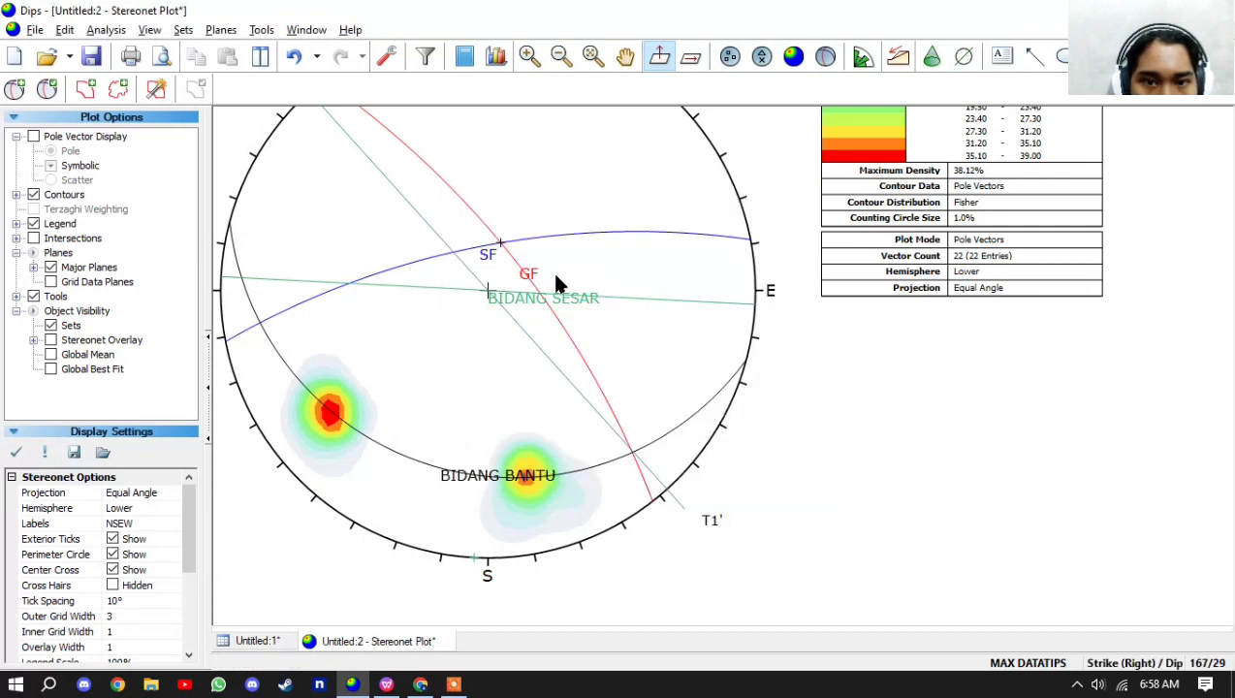
- Move the T1' label closer to the end of its trend line
left_click(714, 522)
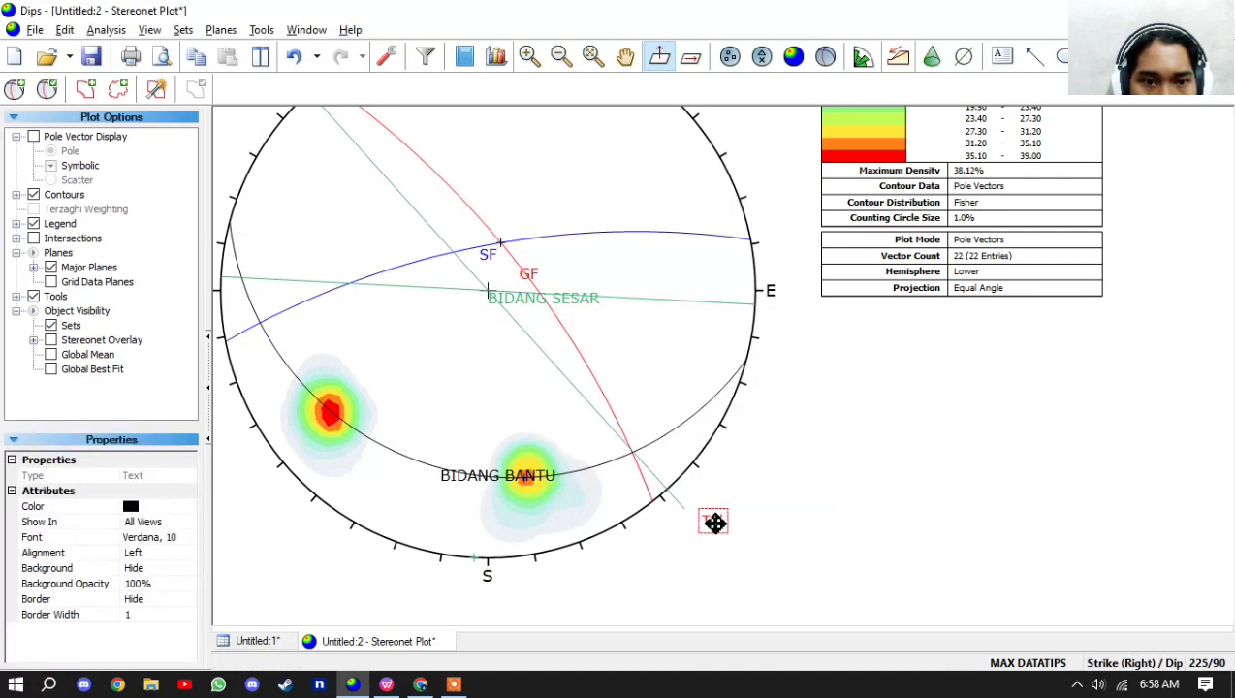
left_click_drag(714, 524, 698, 522)
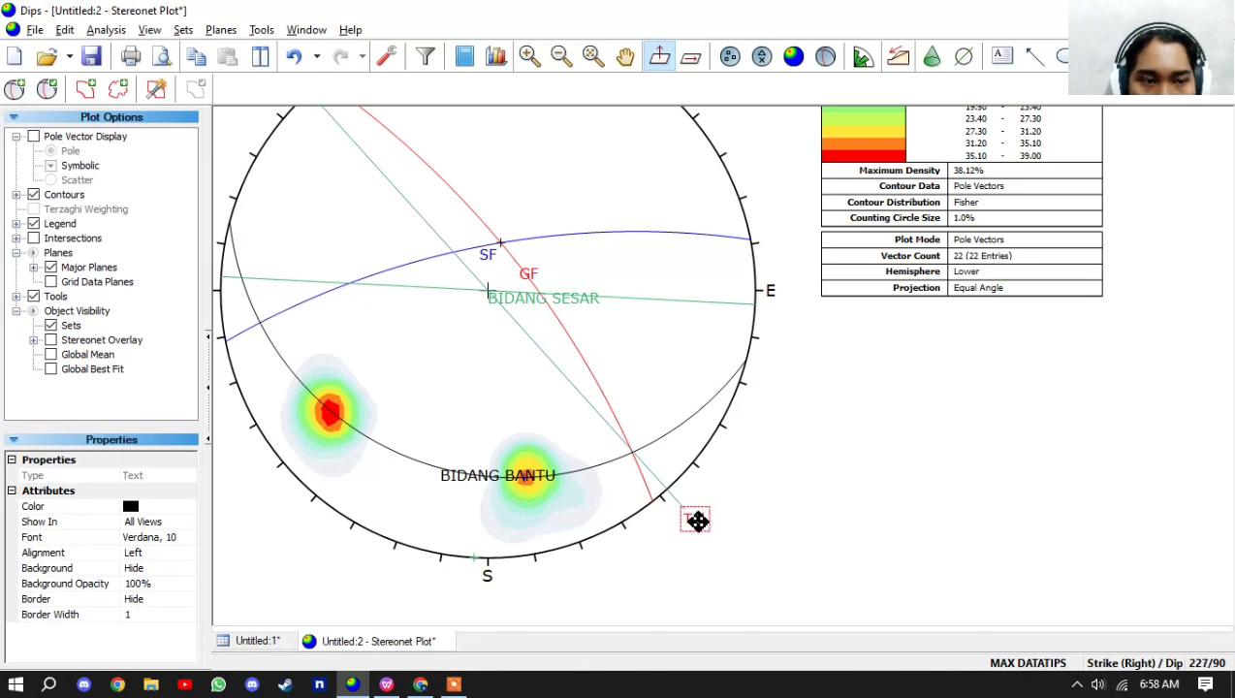
left_click(763, 505)
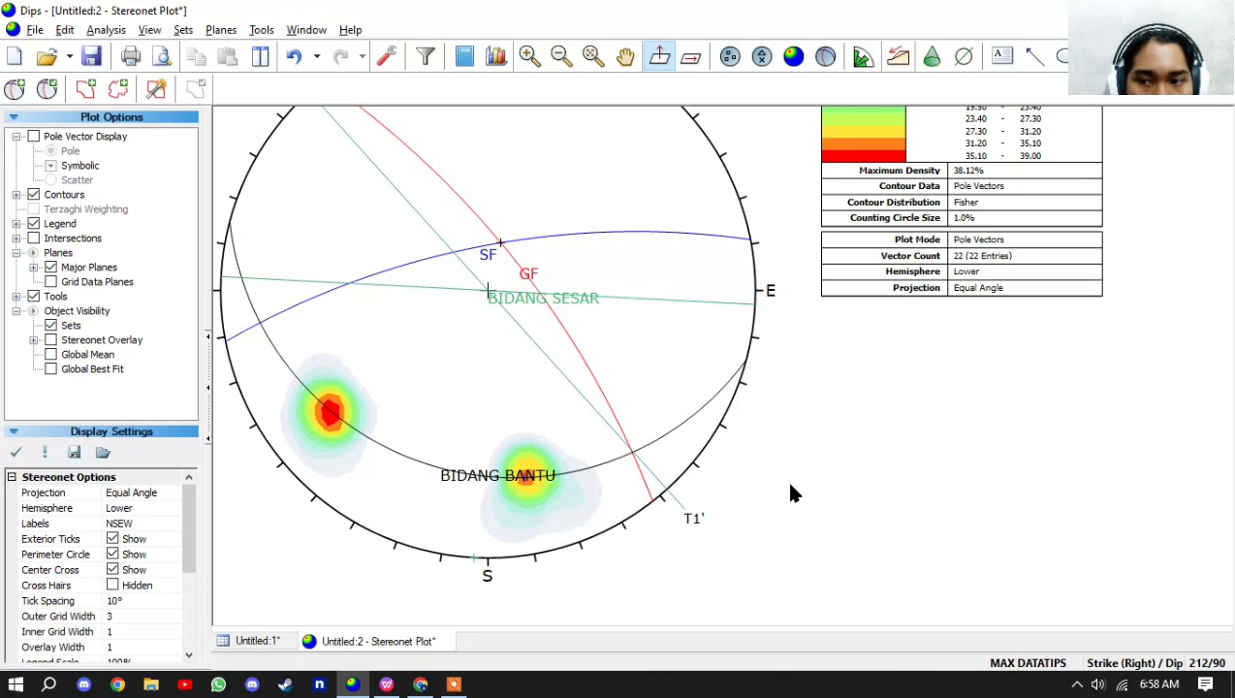
- Add a second trend line at about 108, crossing the eastern end of the BIDANG BANTU arc
mouse_move(637, 456)
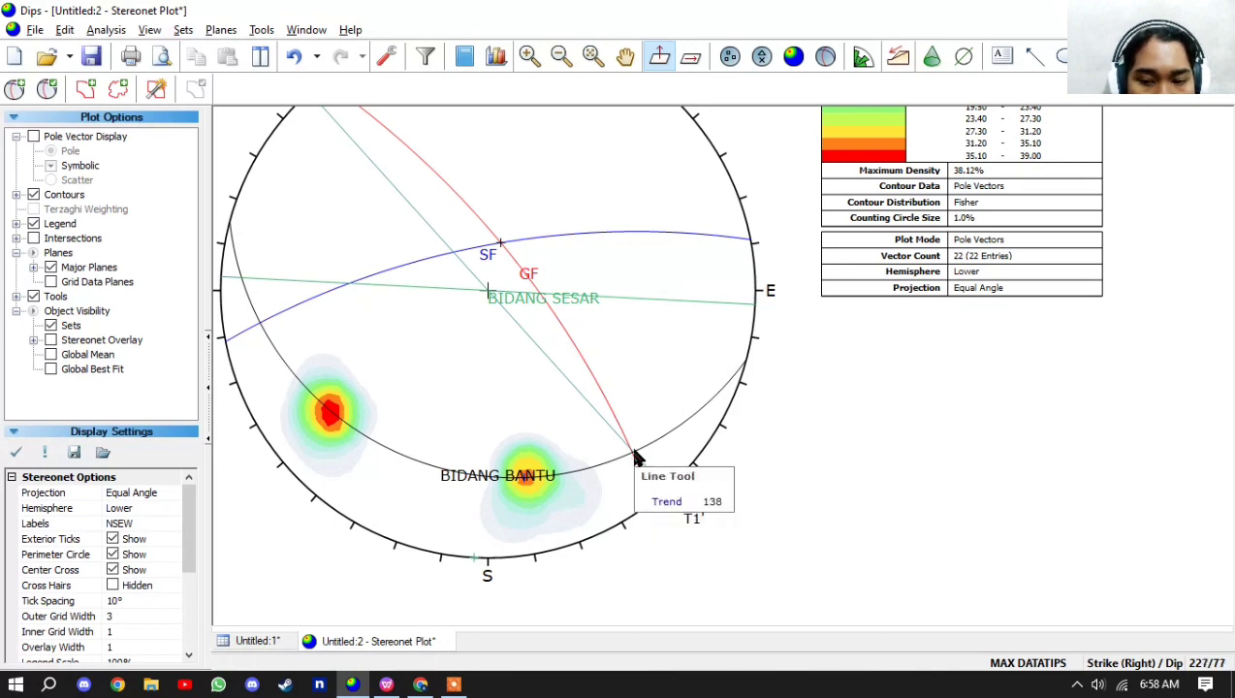
left_click(963, 56)
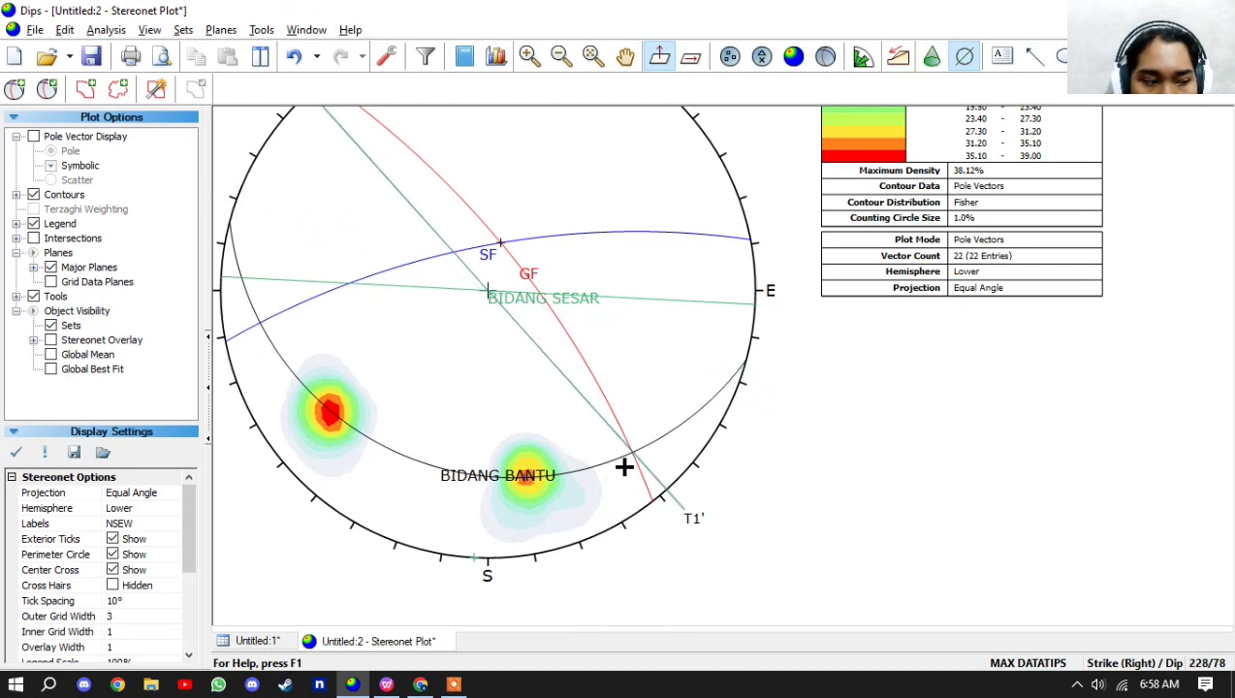
left_click(643, 344)
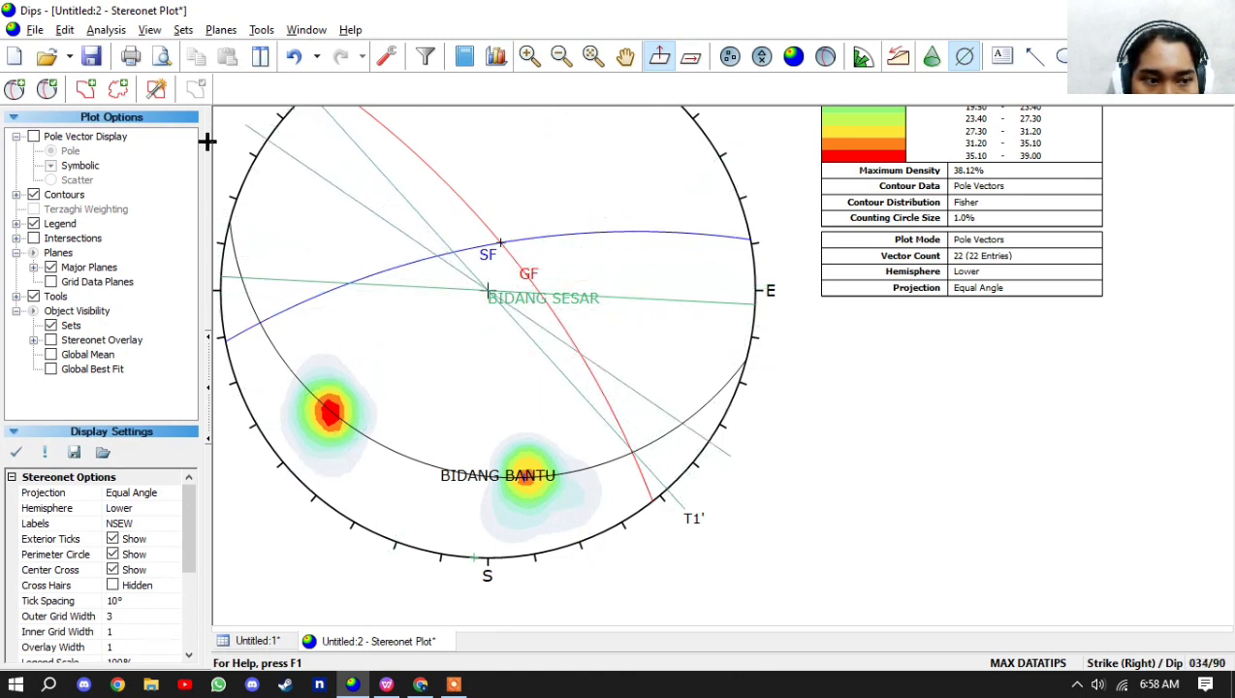
left_click_drag(263, 298, 333, 337)
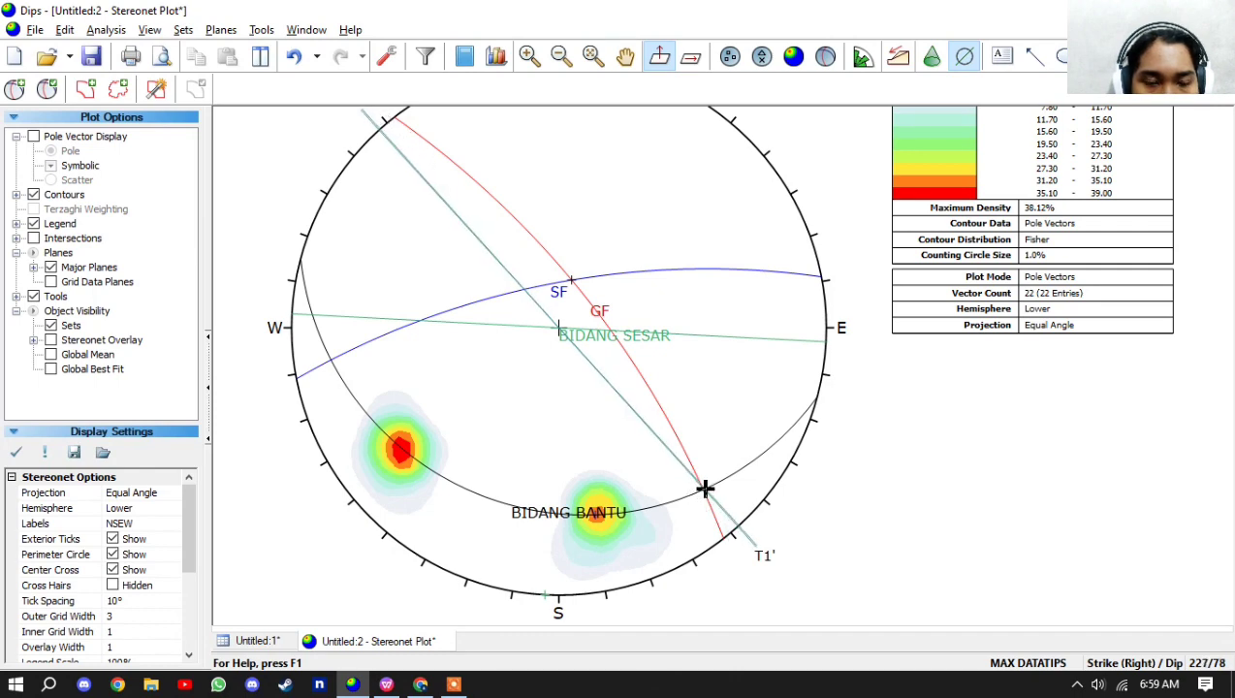
scroll(703, 485, "up", 5)
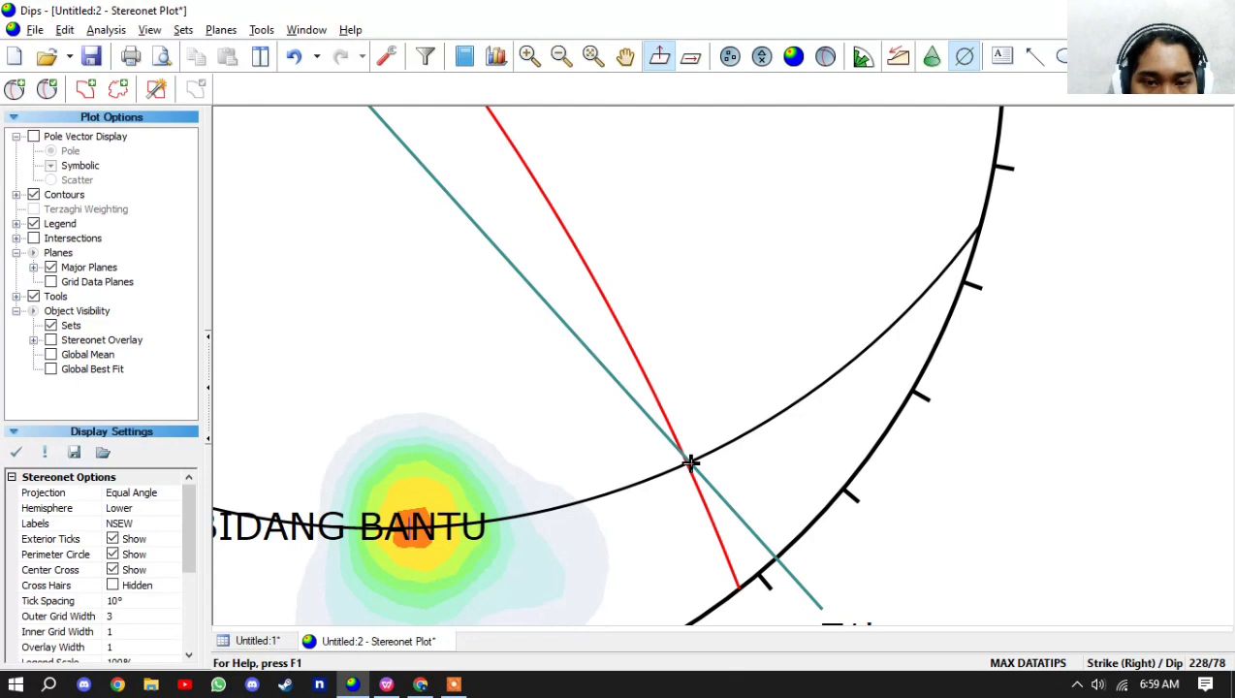
scroll(689, 463, "down", 2)
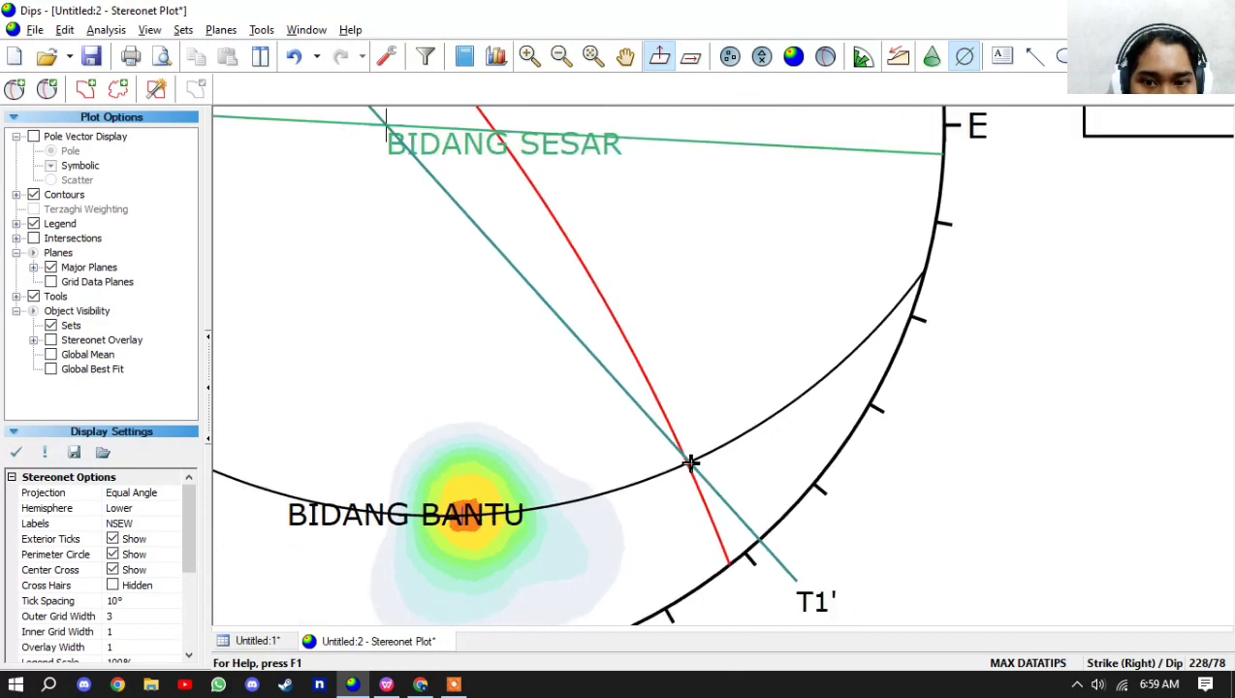
left_click(908, 296)
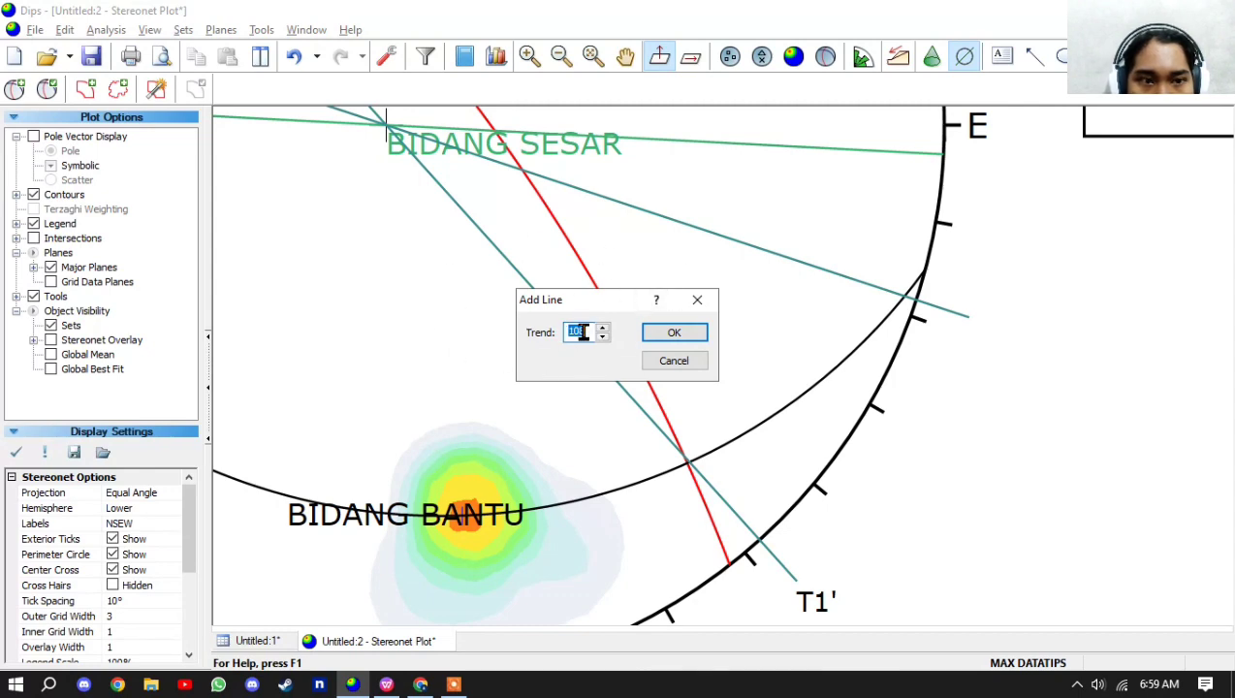
left_click(665, 335)
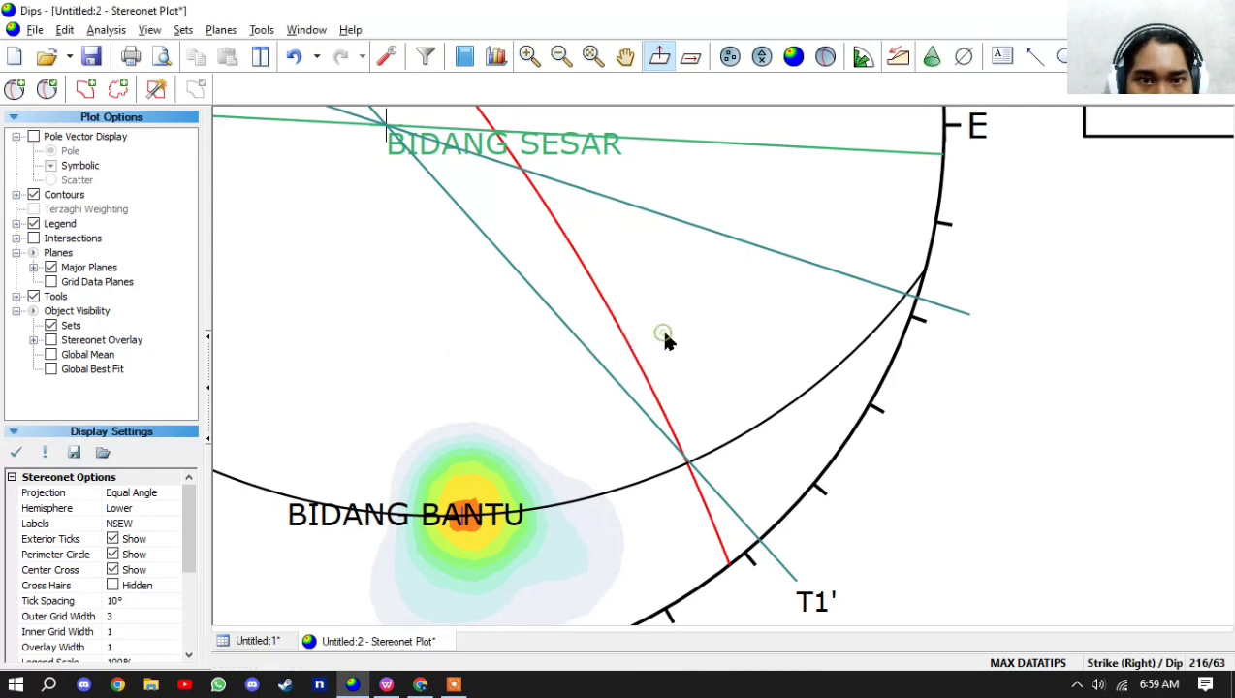
- Add a text label T1 and position it at the east-southeast end of the second trend line
scroll(781, 334, "down", 5)
left_click_drag(913, 332, 859, 320)
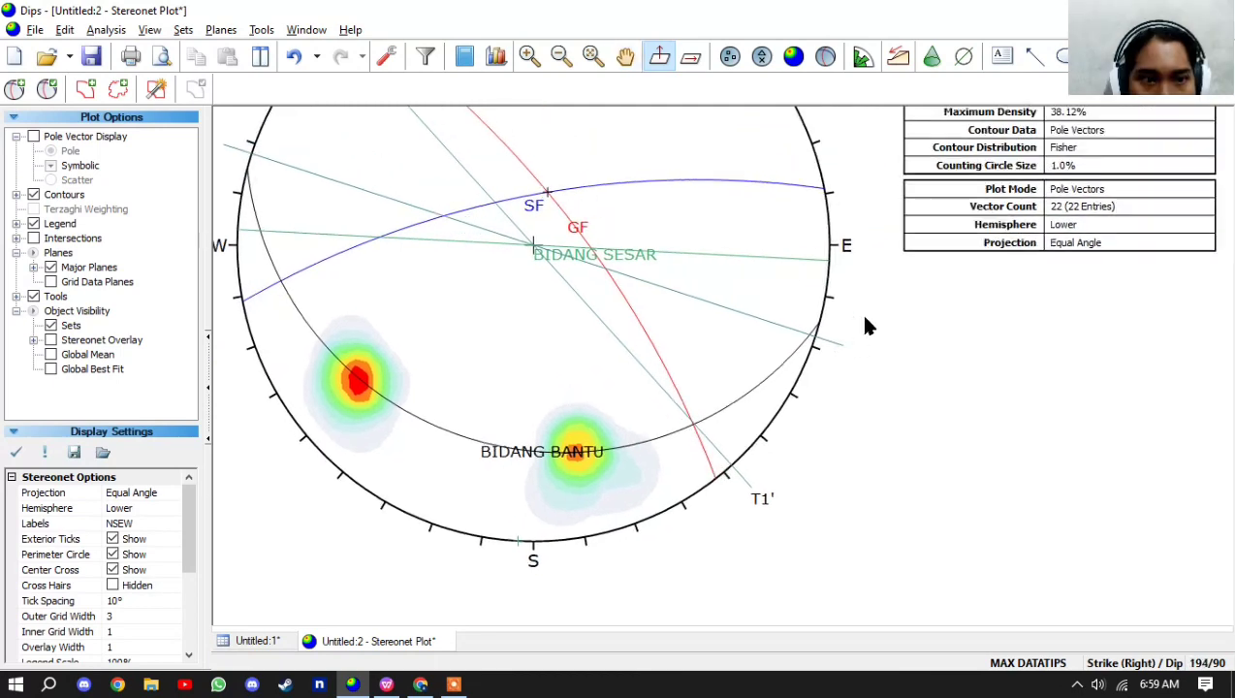
left_click(1002, 57)
left_click(841, 351)
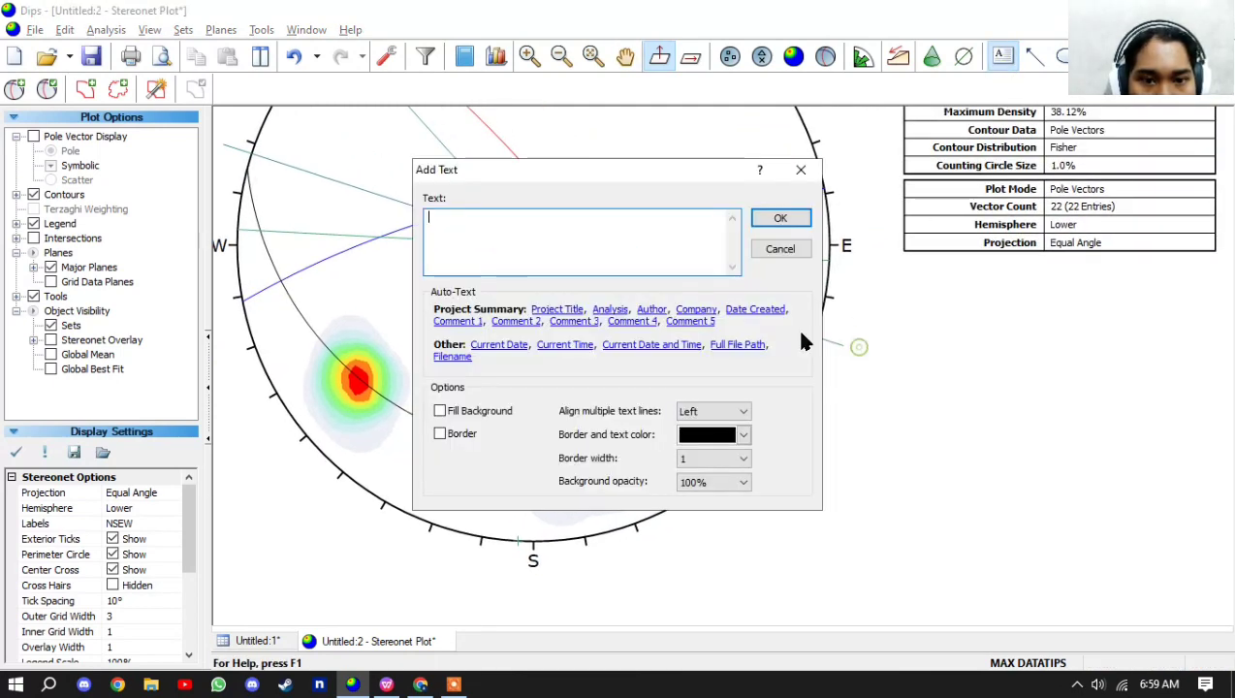
left_click(781, 217)
left_click(860, 354)
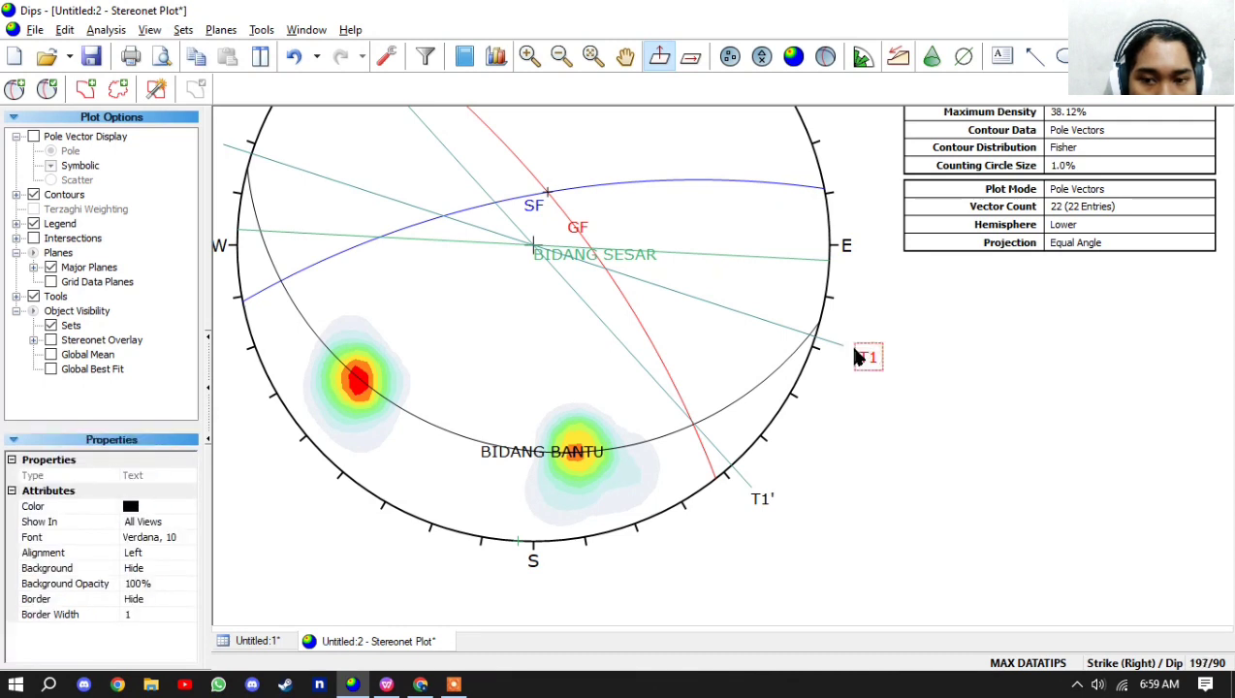
left_click_drag(877, 365, 862, 359)
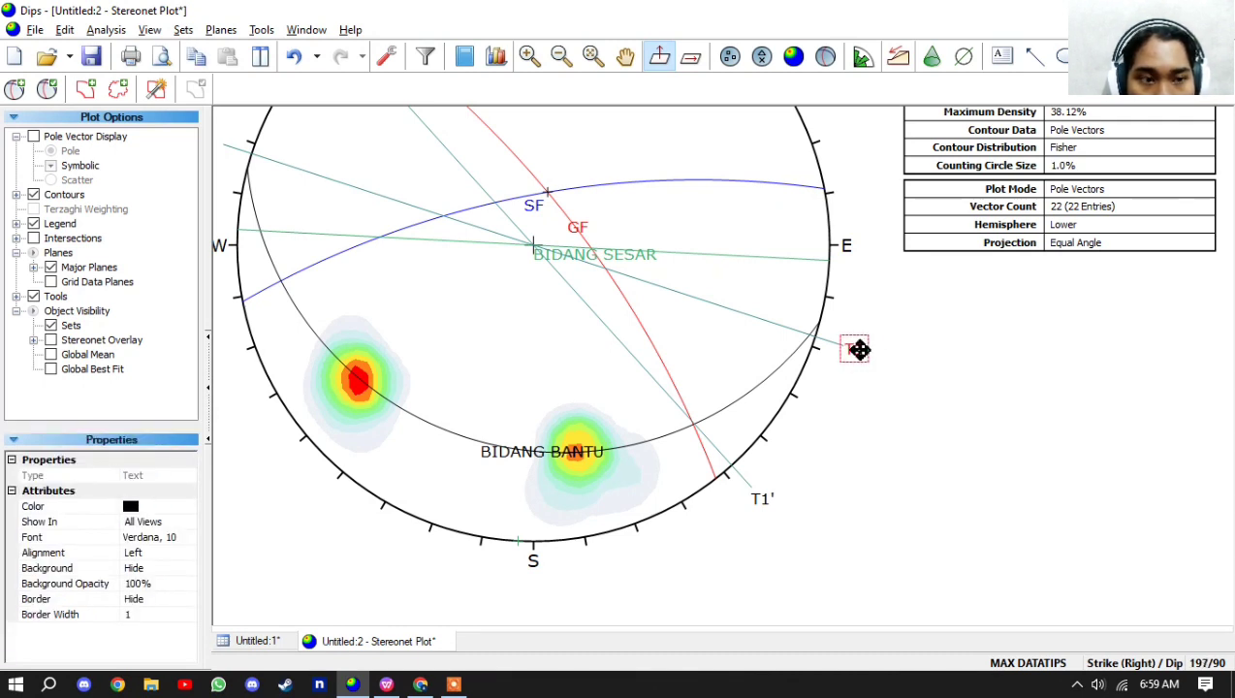
- Check the trend of the T1' line and add a perpendicular line with trend 228 toward the southwest
scroll(853, 388, "down", 2)
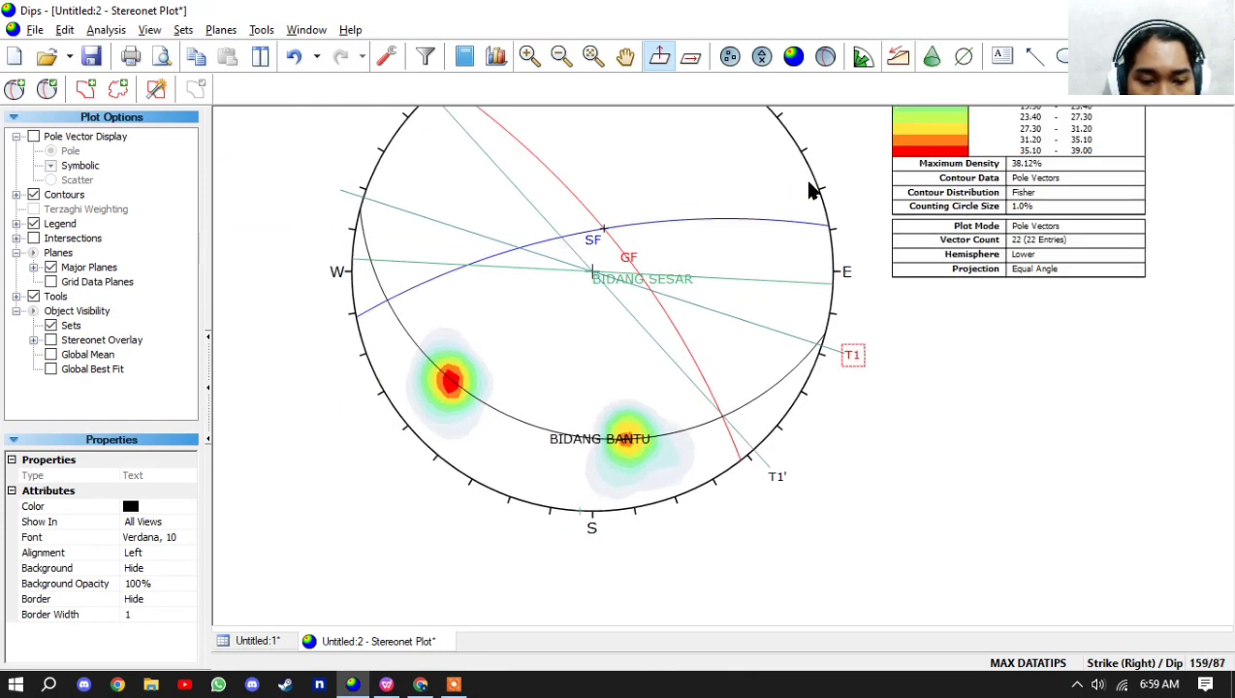
left_click(729, 430)
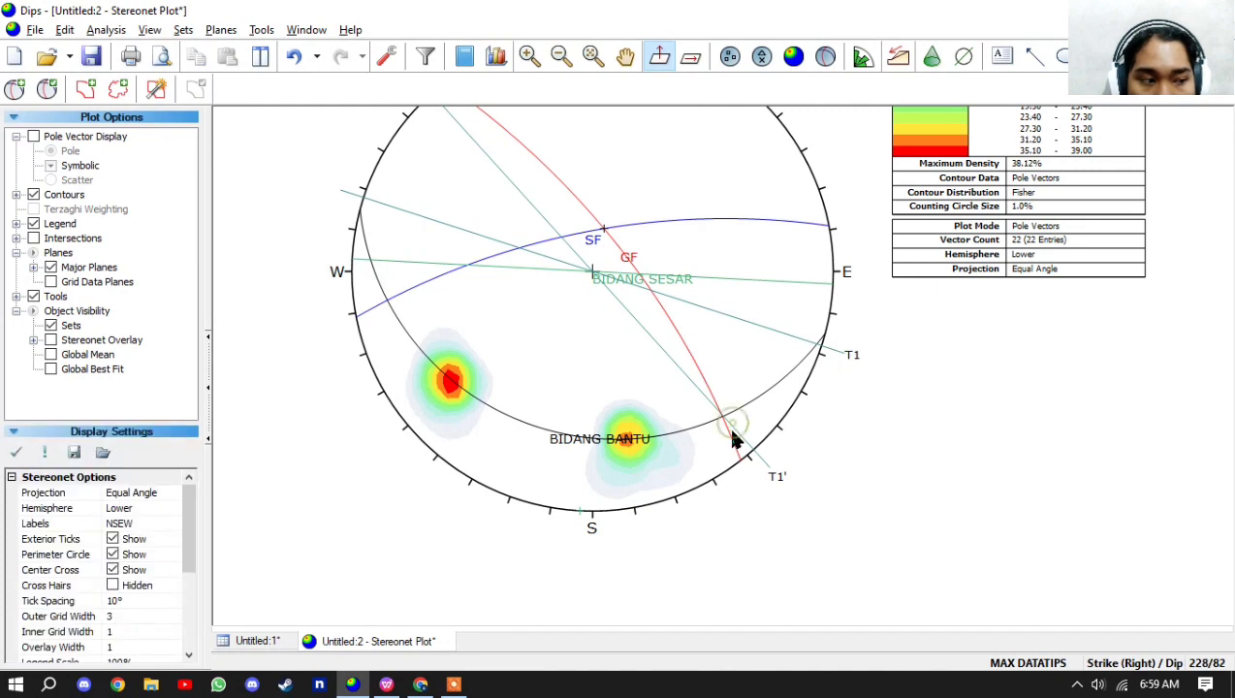
left_click(733, 433)
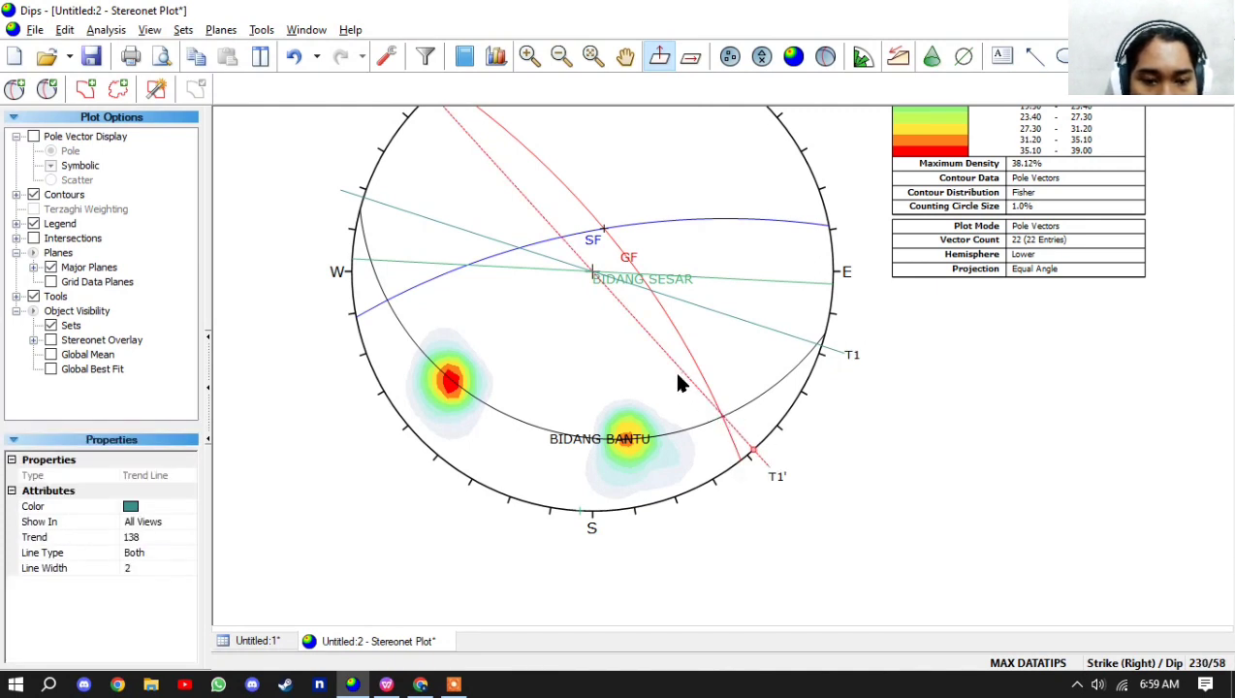
left_click(823, 412)
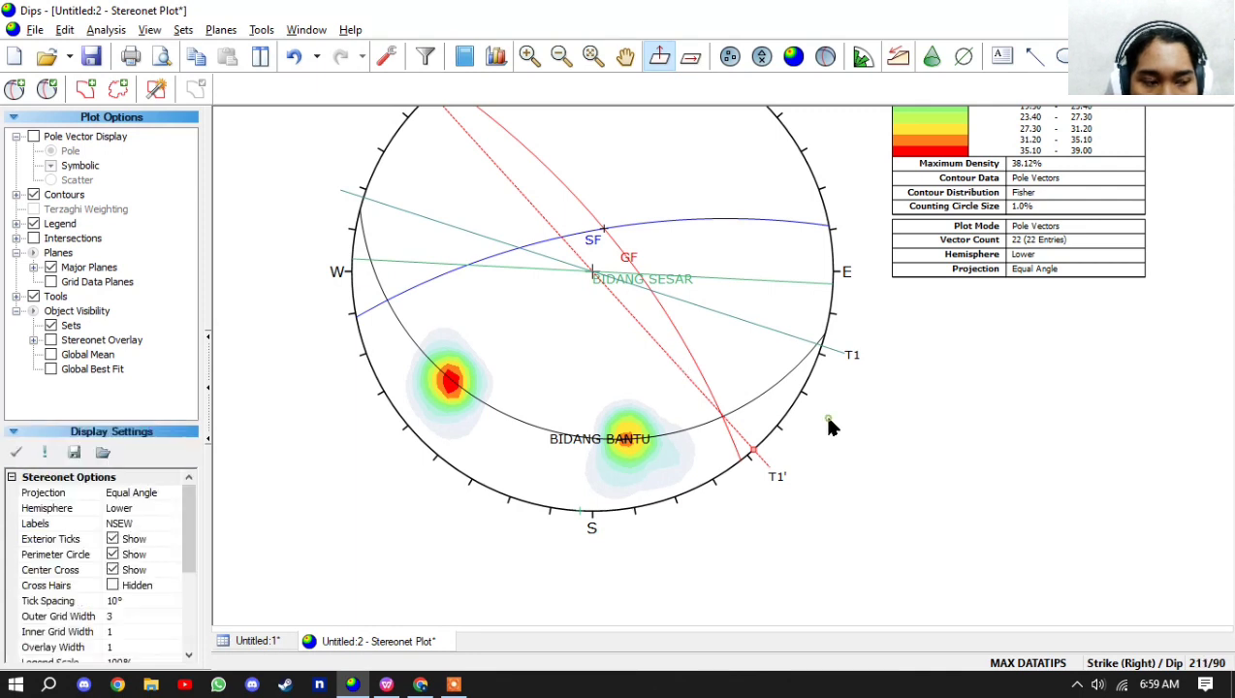
left_click(963, 60)
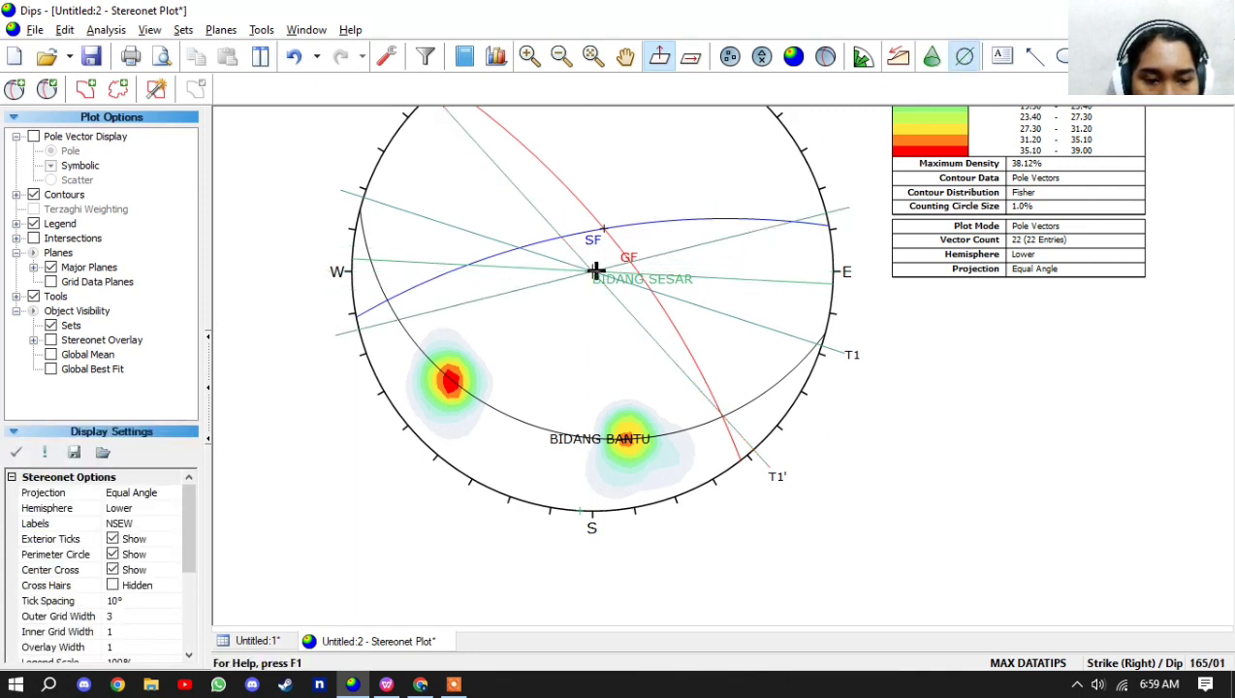
left_click(411, 433)
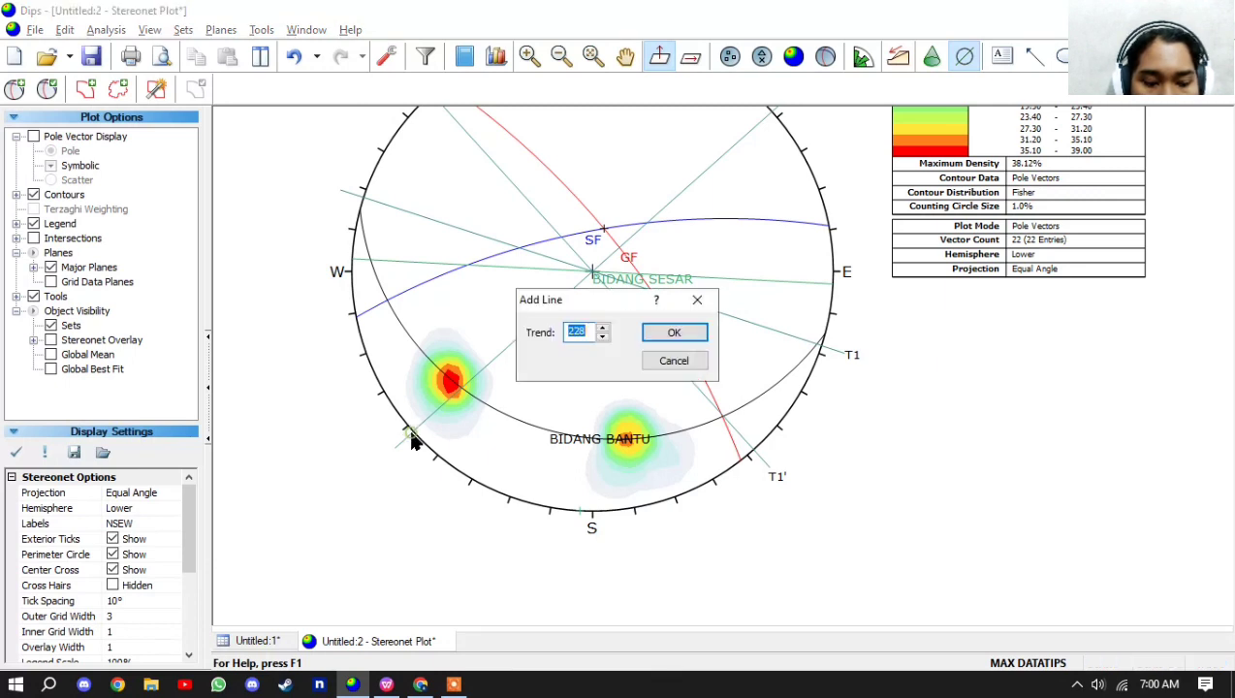
left_click(676, 340)
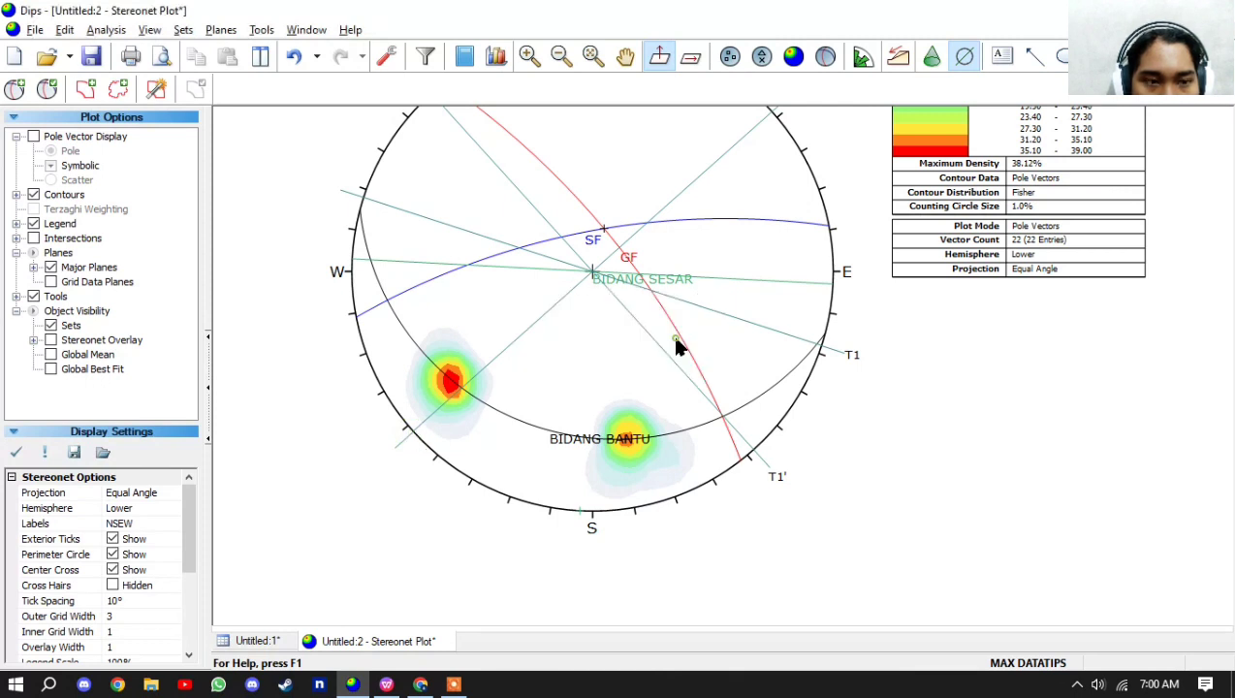
- Add a text label T3' and position it at the southwest end of the trend 228 line
left_click(1003, 57)
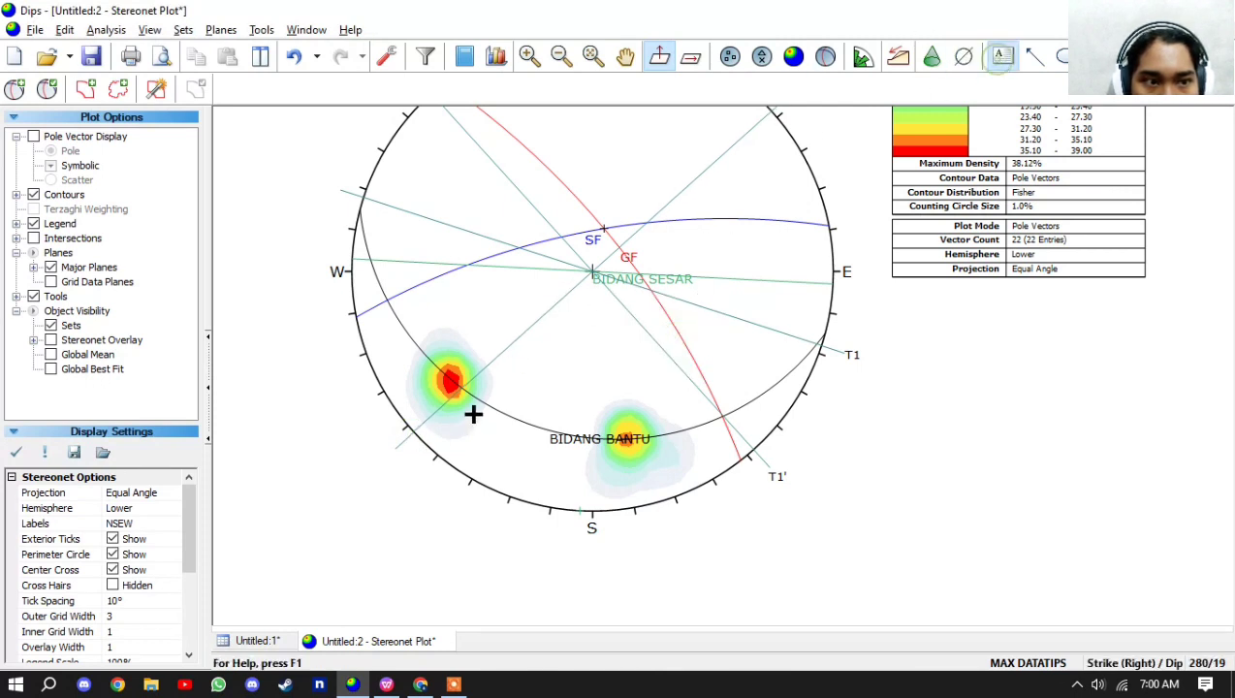
left_click(380, 453)
type("T")
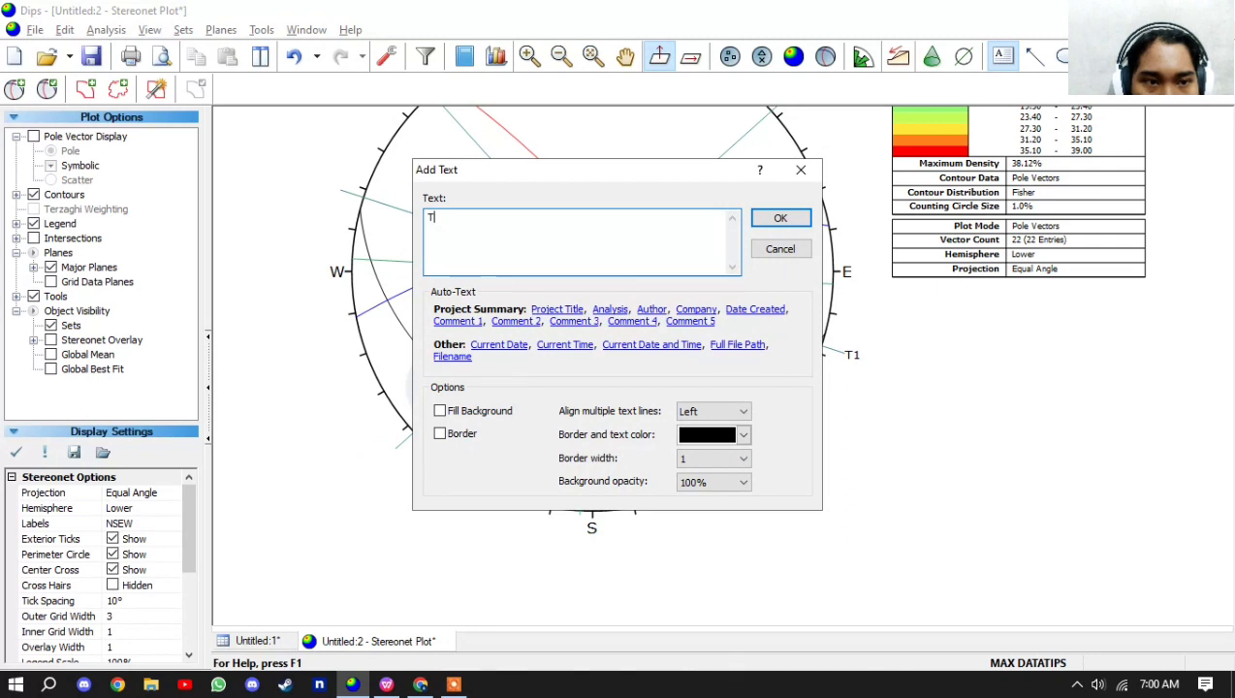
type("3'")
left_click(768, 215)
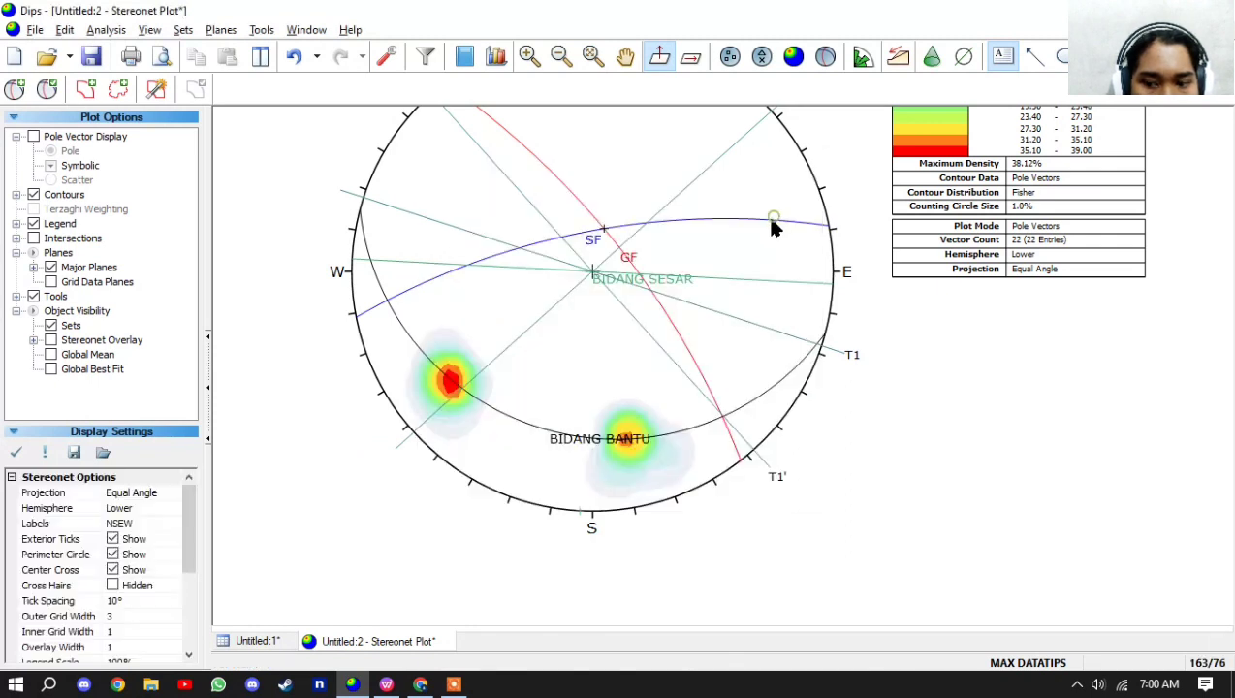
left_click_drag(386, 463, 390, 458)
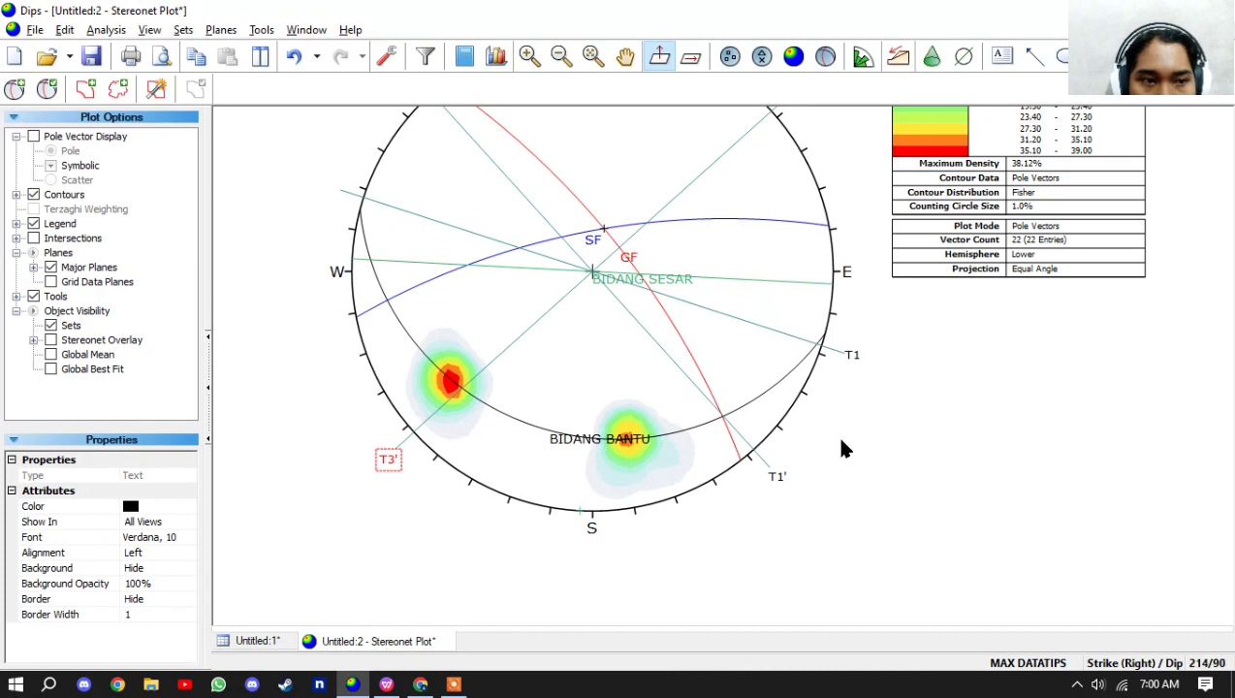
- Add a trend line with trend 198, perpendicular to the T1 line, toward the south-southwest
left_click(902, 398)
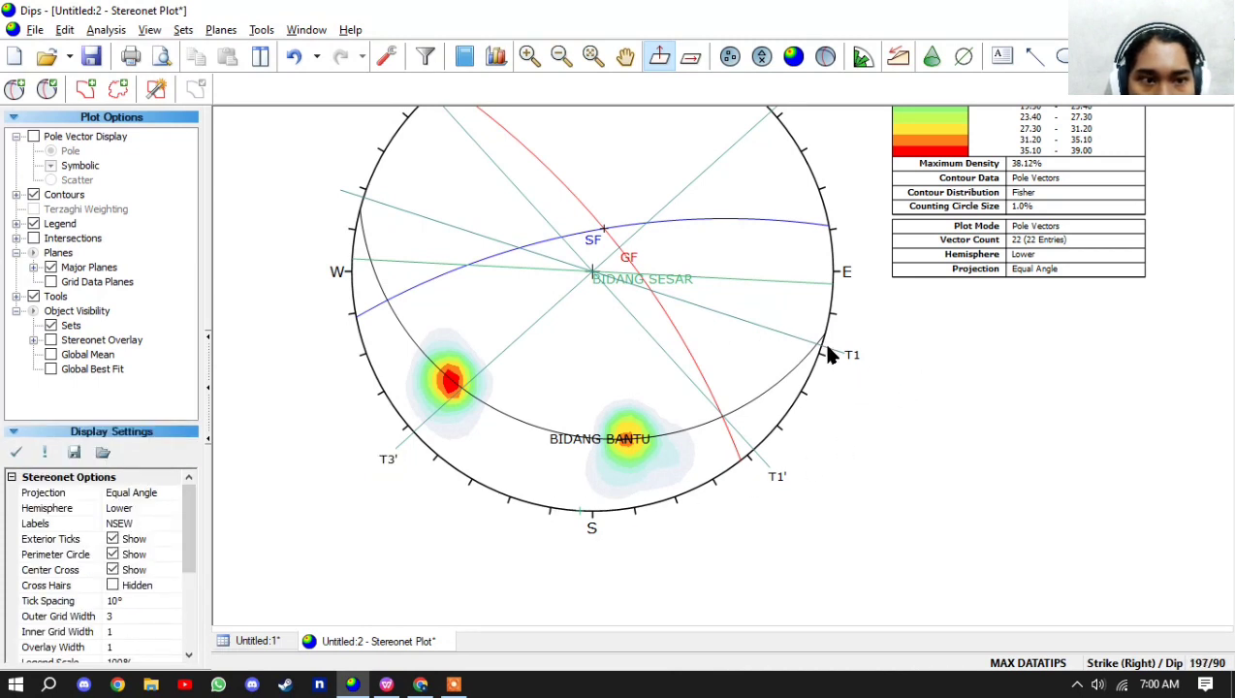
left_click(965, 64)
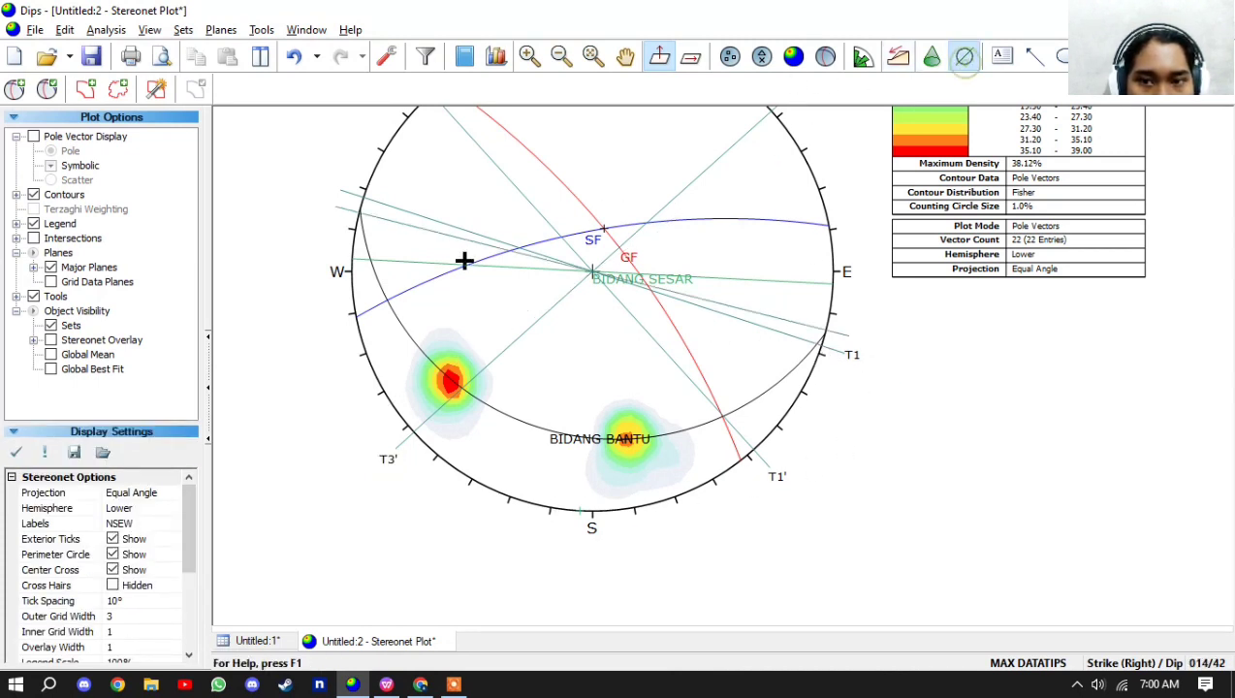
left_click(322, 351)
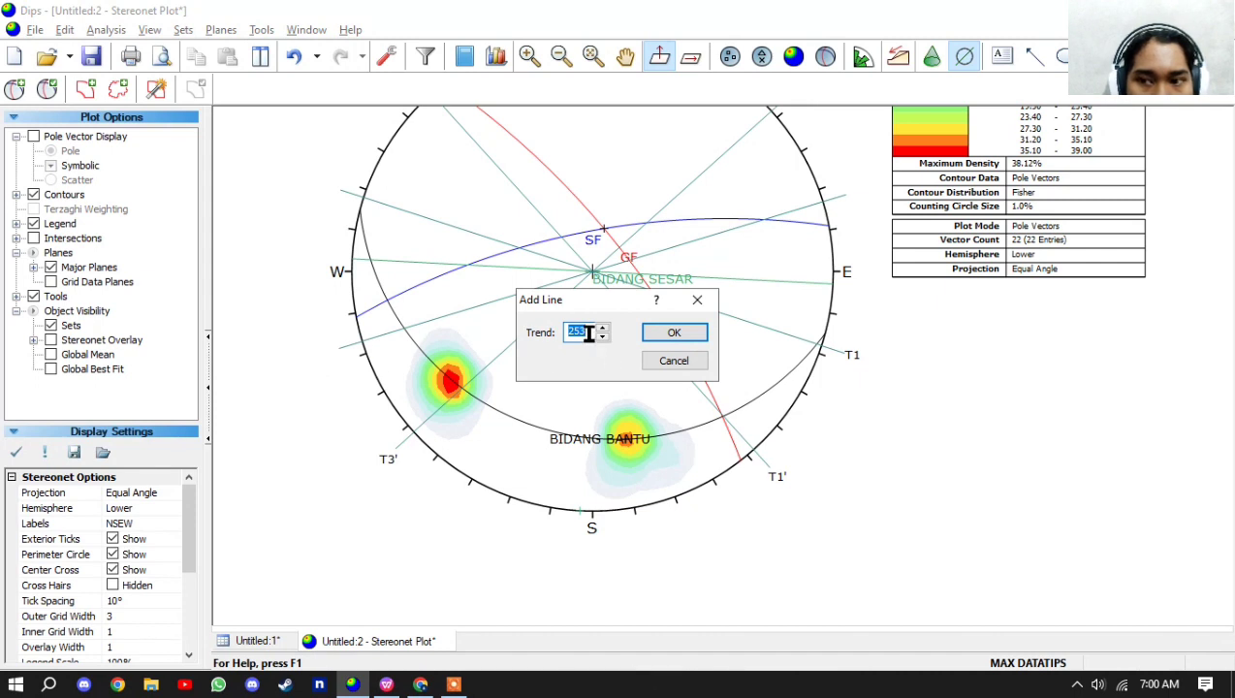
type("198")
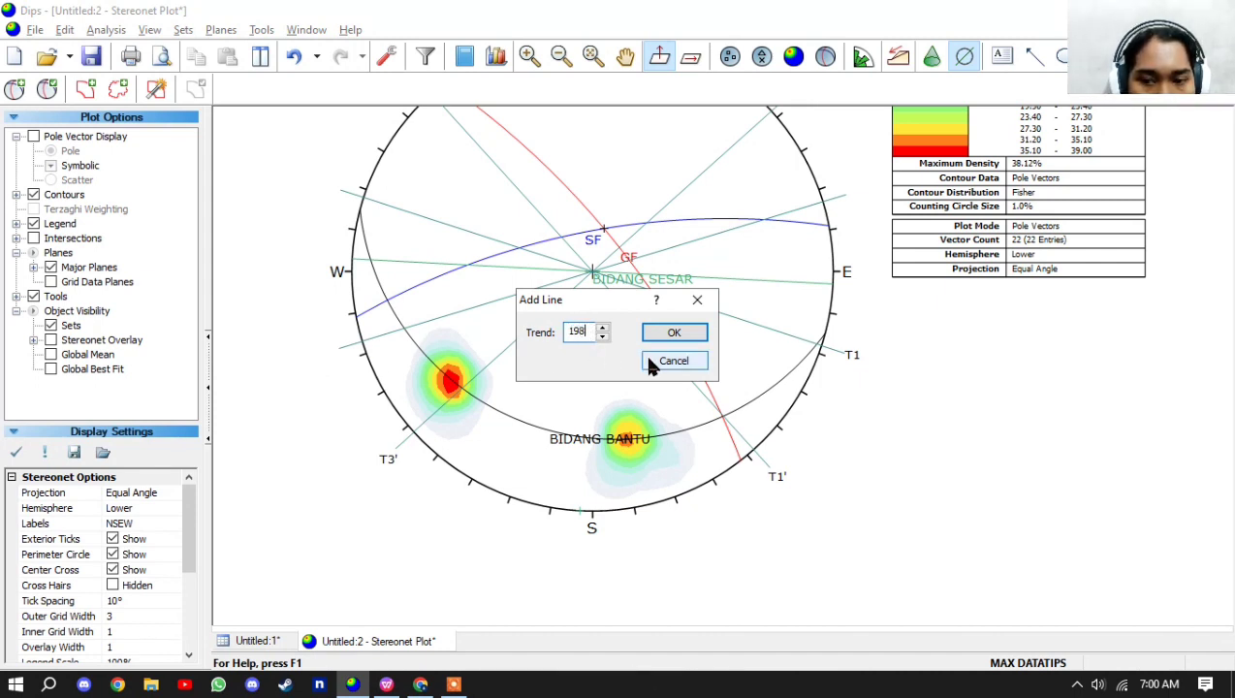
left_click(663, 332)
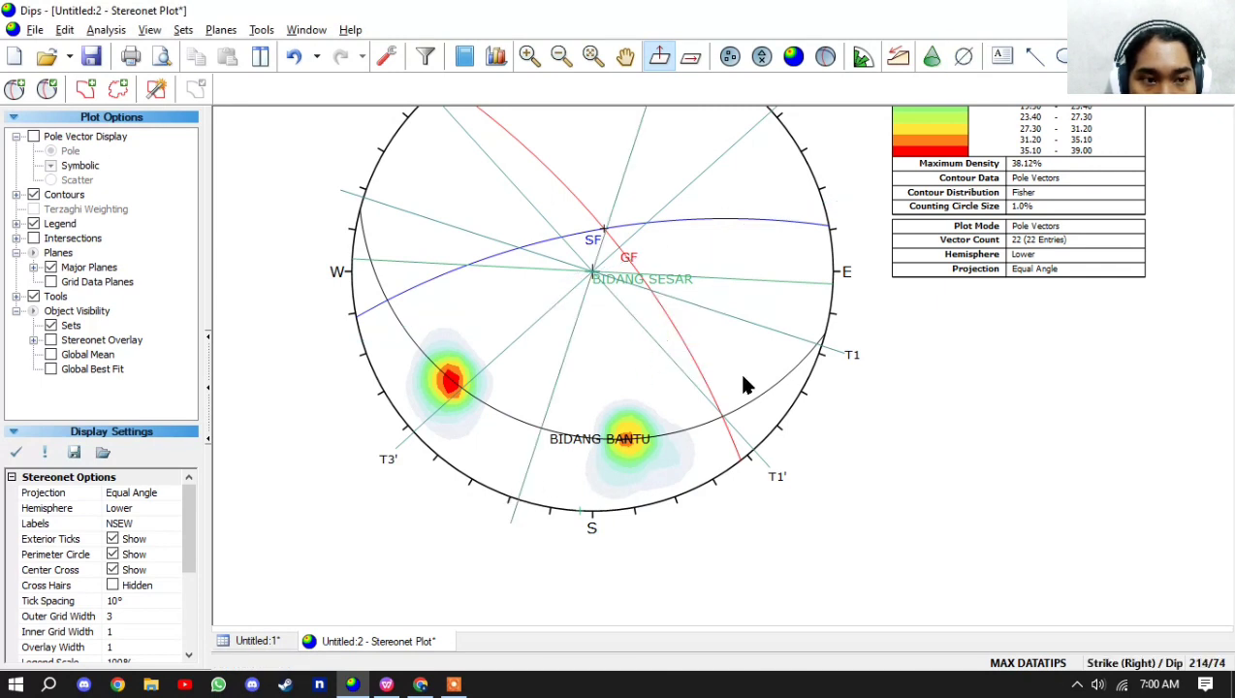
- Add a text label T3 and position it at the south-southwest end of the trend 198 line
left_click(995, 67)
left_click(509, 525)
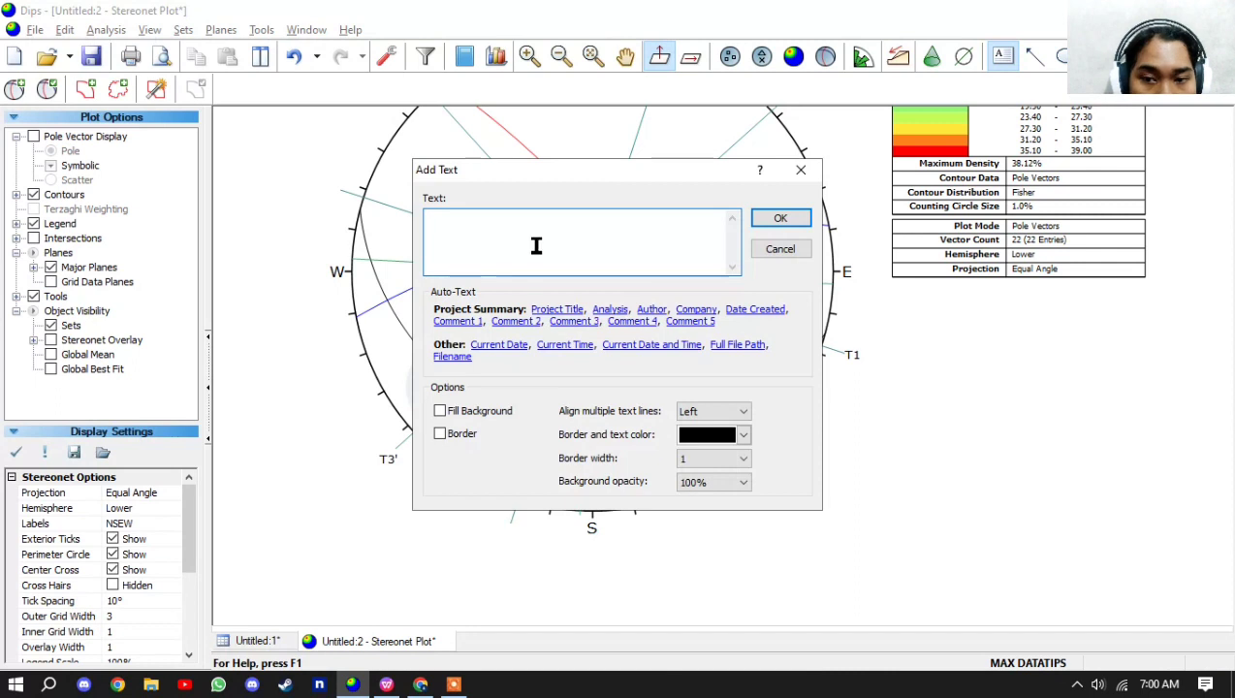
left_click(781, 218)
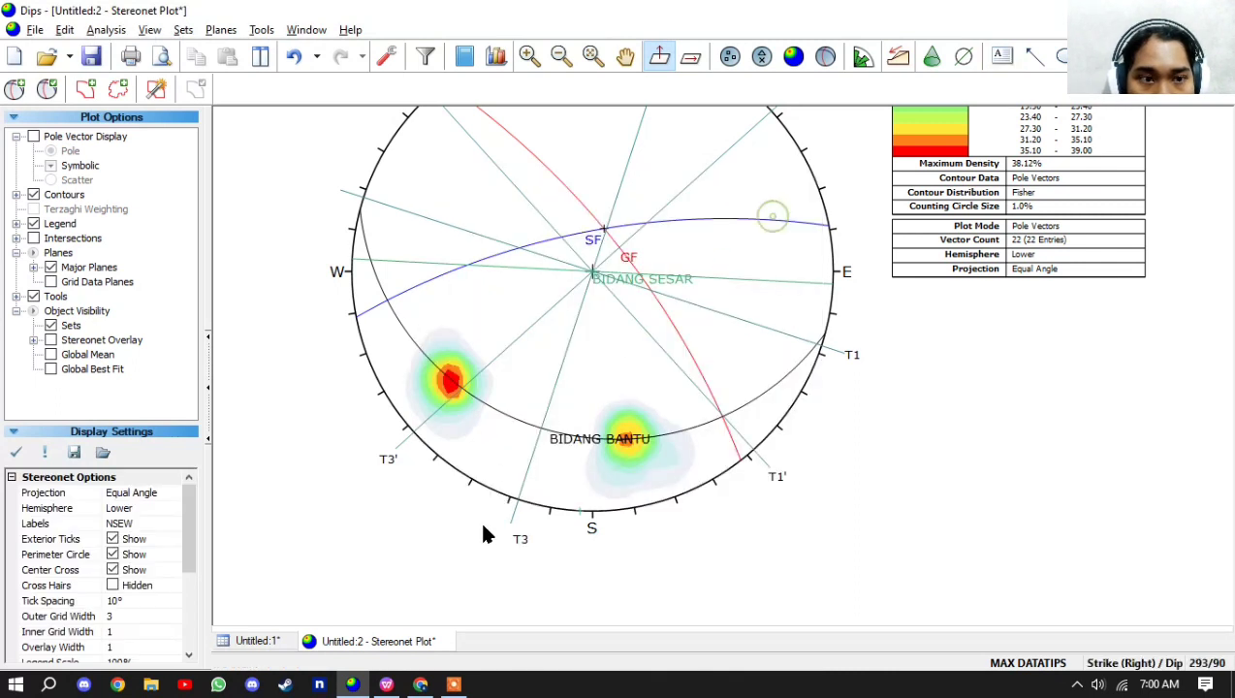
left_click(512, 532)
mouse_move(512, 532)
left_mouse_down()
mouse_move(524, 532)
mouse_move(510, 531)
left_mouse_up()
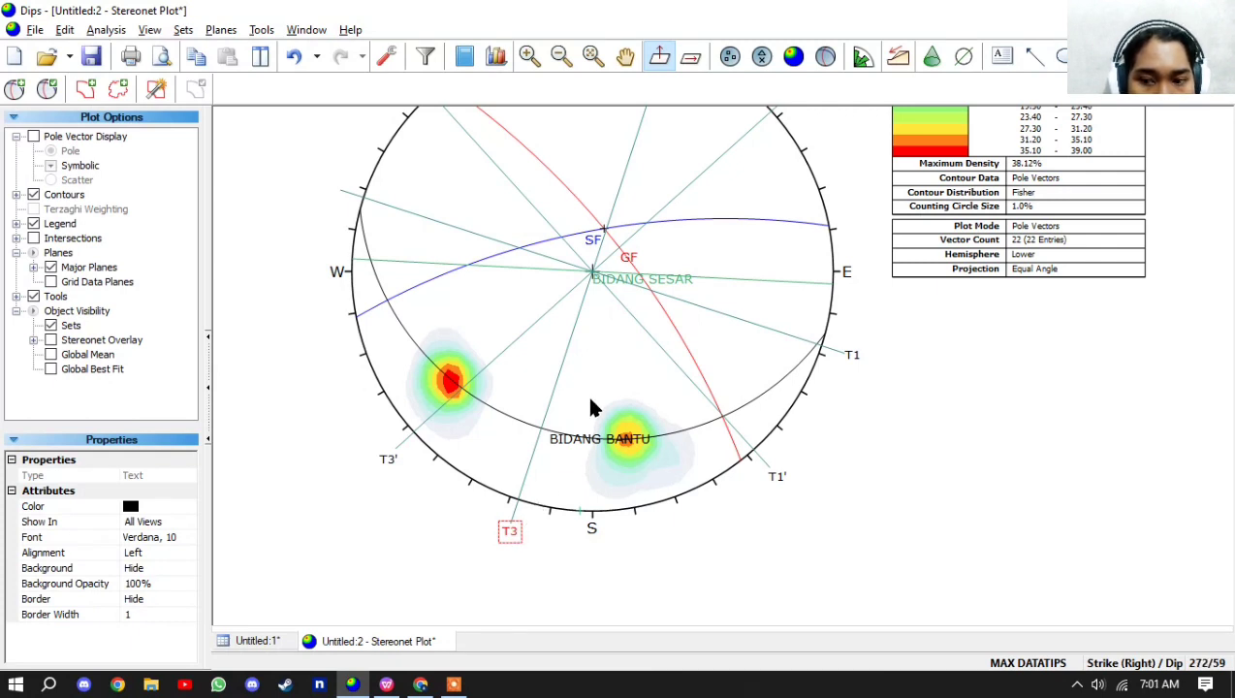
left_click(926, 314)
- Add a trend line with trend 15 passing through the intersection of the SF and GF planes
scroll(662, 202, "up", 5)
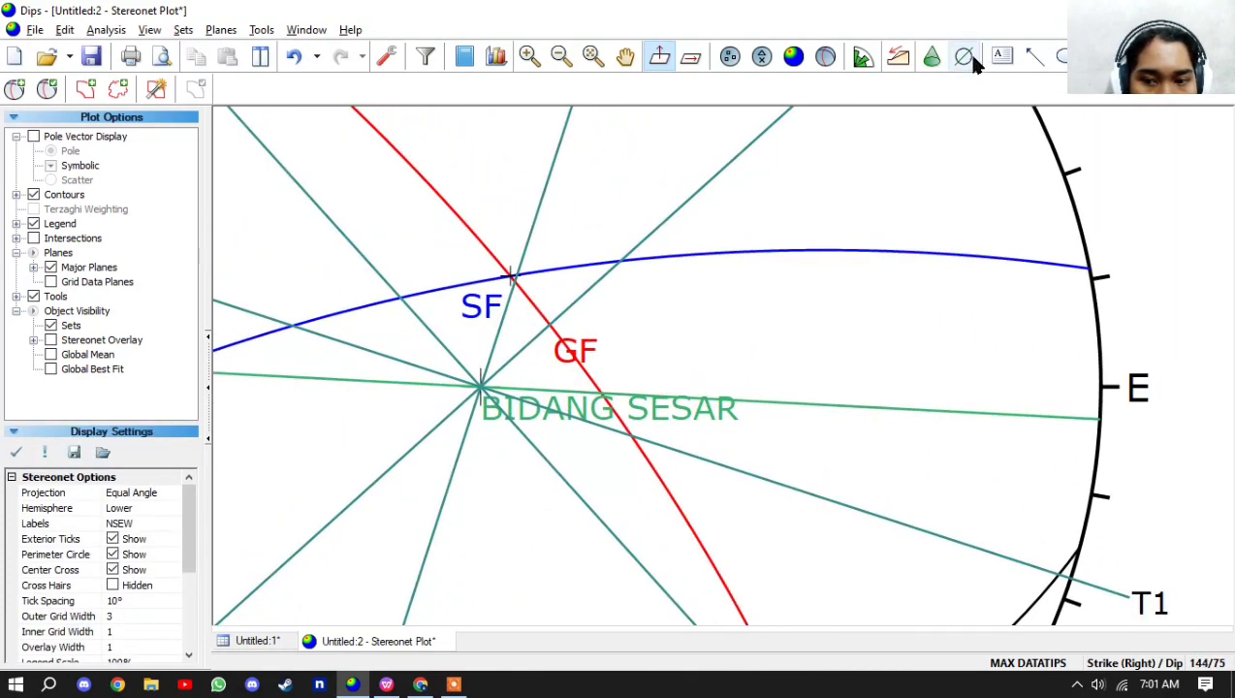
left_click(971, 58)
scroll(510, 270, "up", 2)
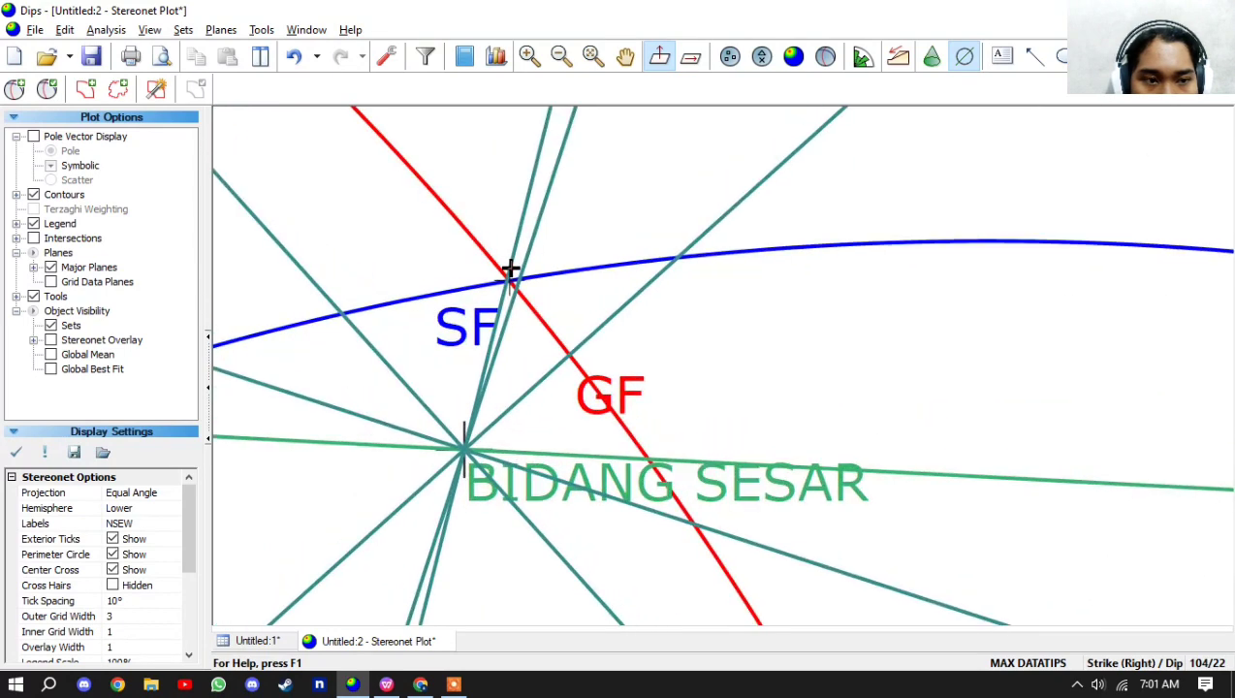
scroll(510, 269, "up", 3)
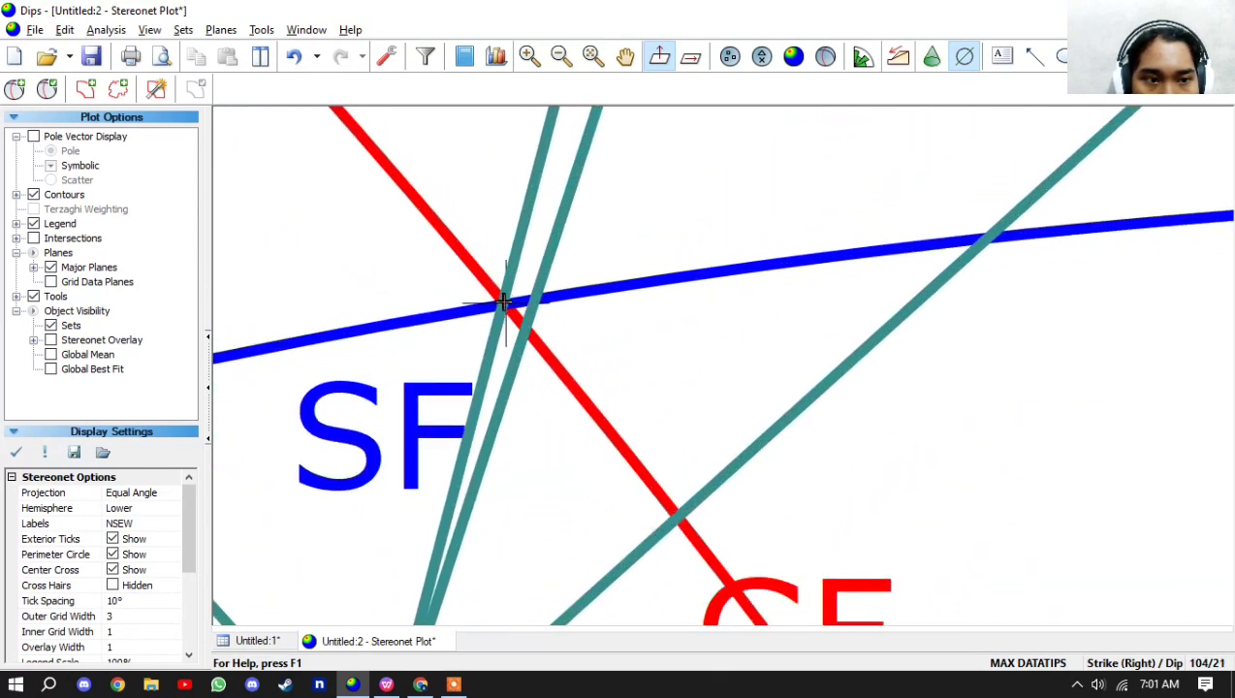
left_click(504, 304)
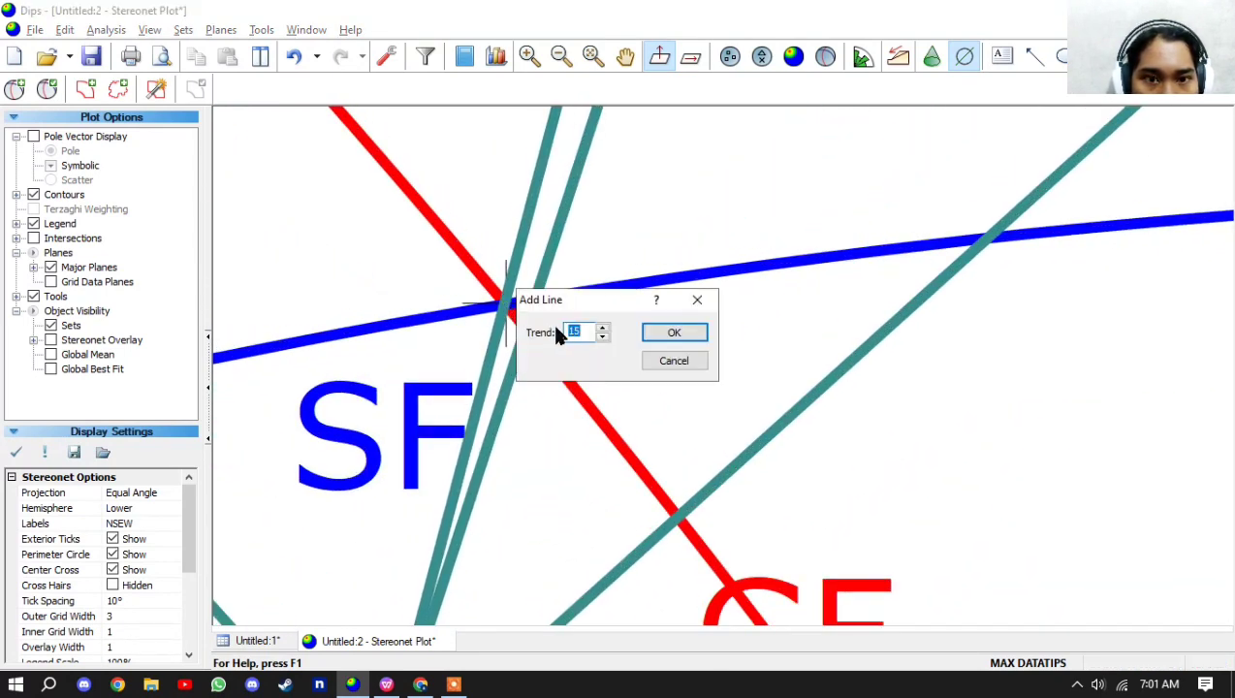
left_click(675, 340)
scroll(611, 349, "down", 5)
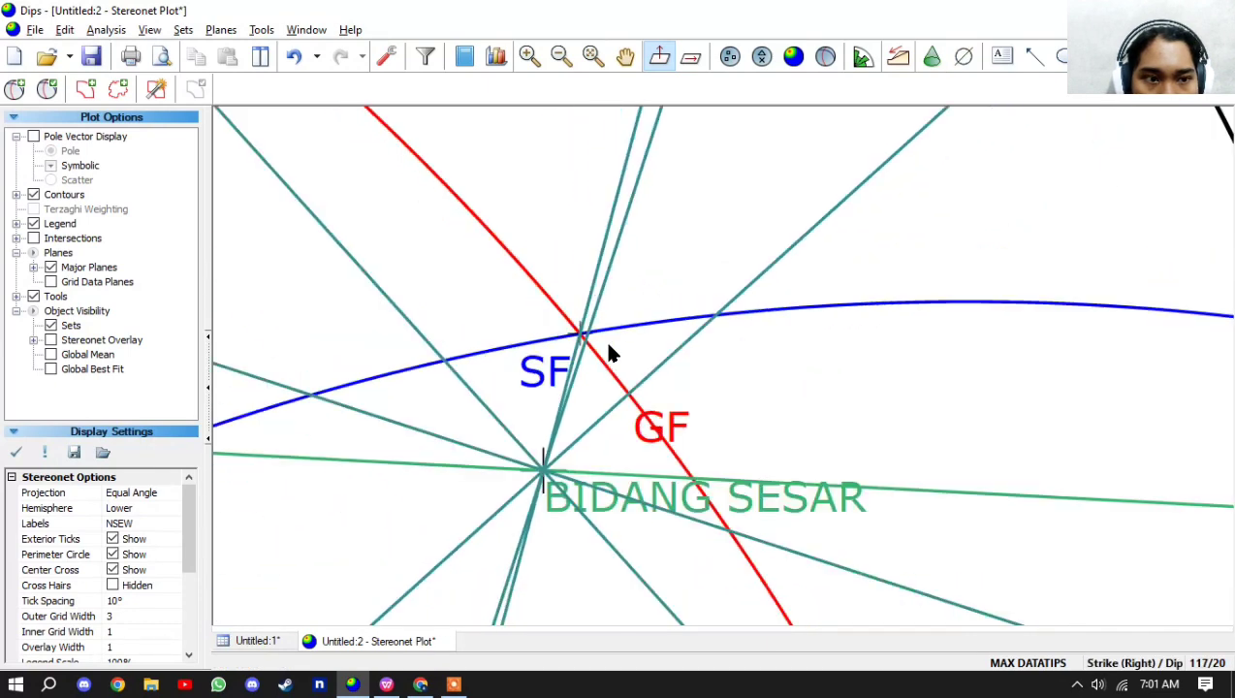
scroll(610, 354, "down", 4)
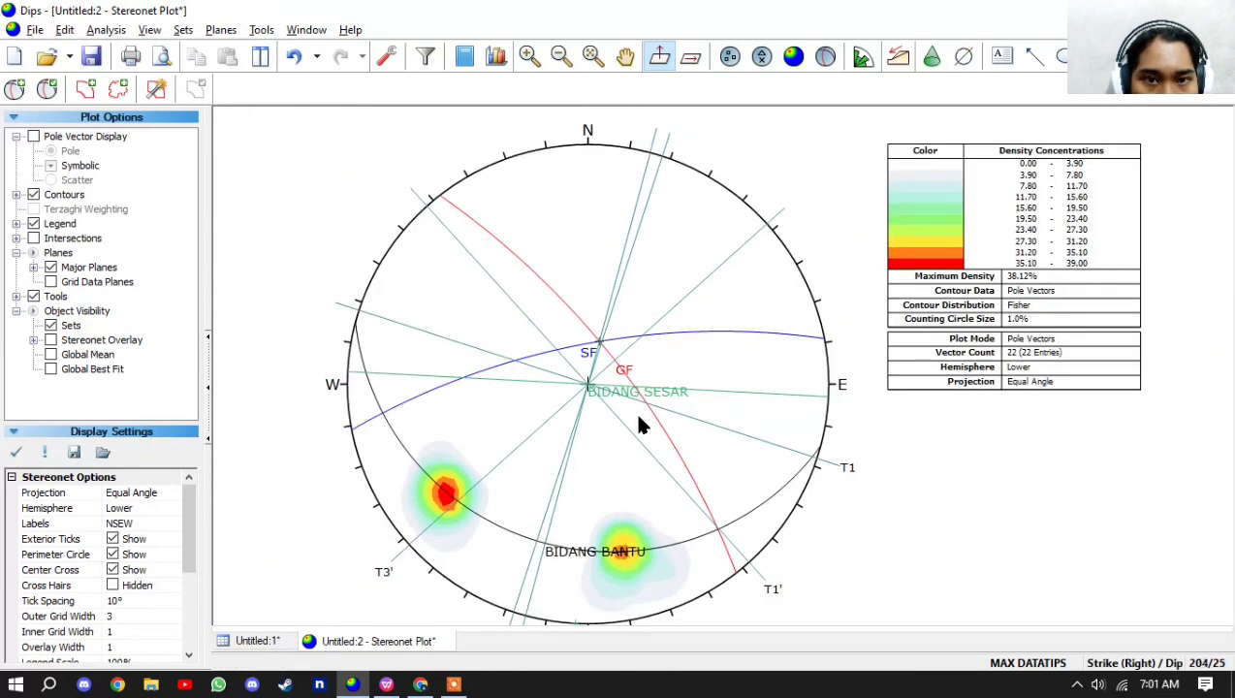
- Add a text label T2,T2' near the south-southwest end of the trend 15 line
left_click_drag(639, 457, 635, 390)
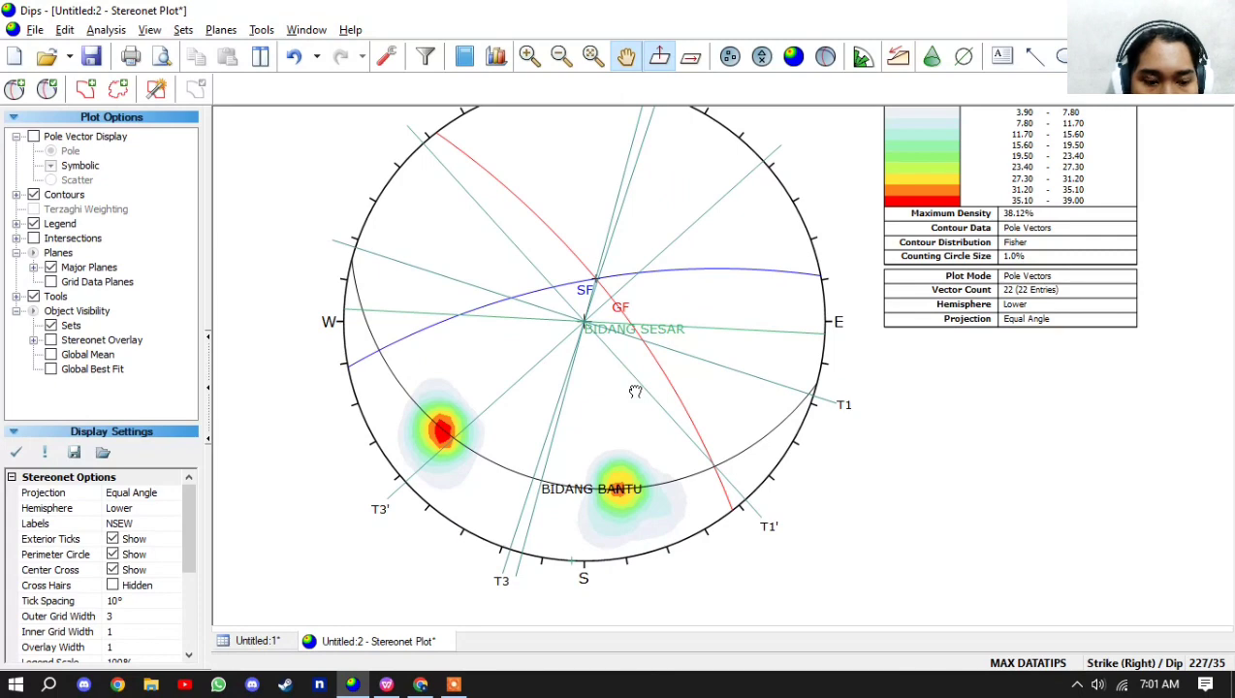
key("Escape")
left_click_drag(657, 315, 611, 310)
key("Escape")
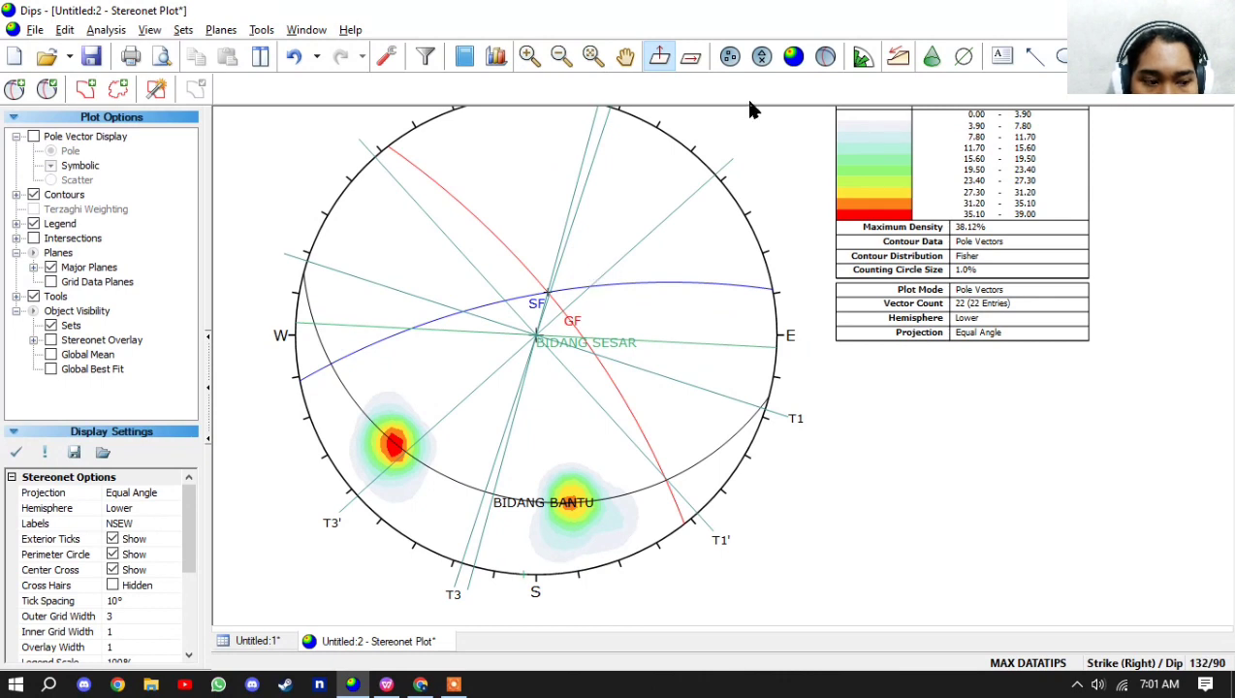
left_click(1005, 56)
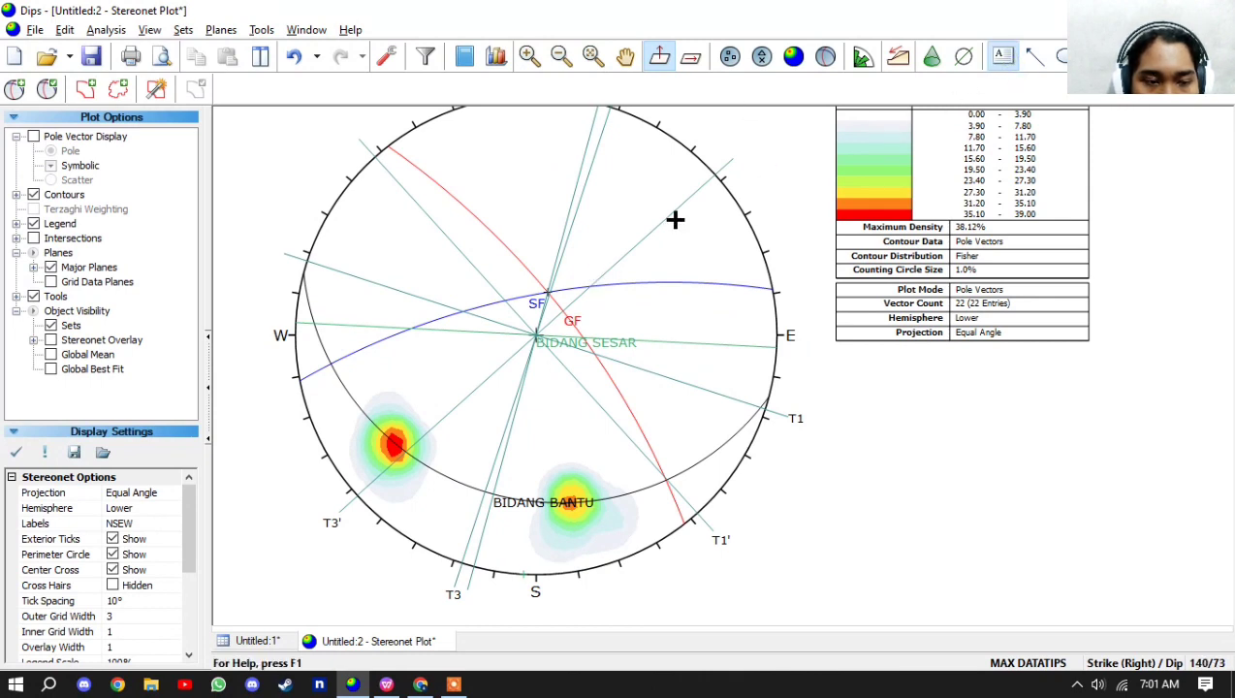
scroll(526, 363, "down", 3)
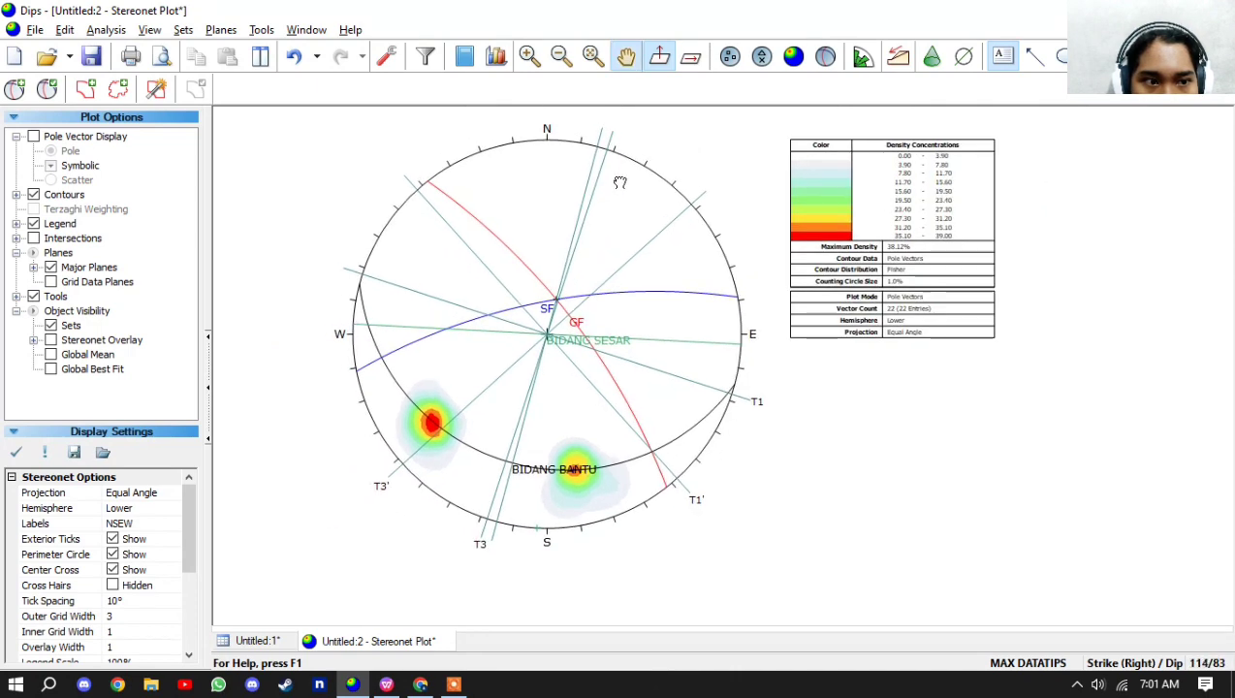
left_click_drag(621, 182, 615, 163)
left_click(490, 532)
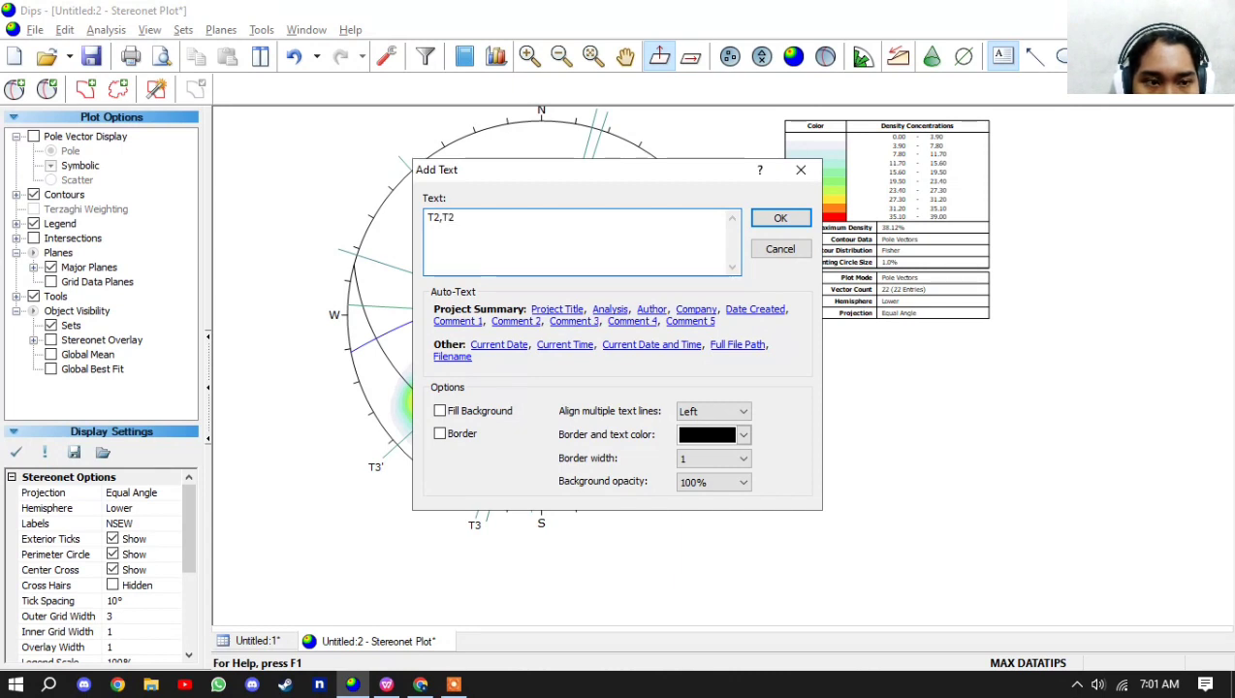
type(",T2'")
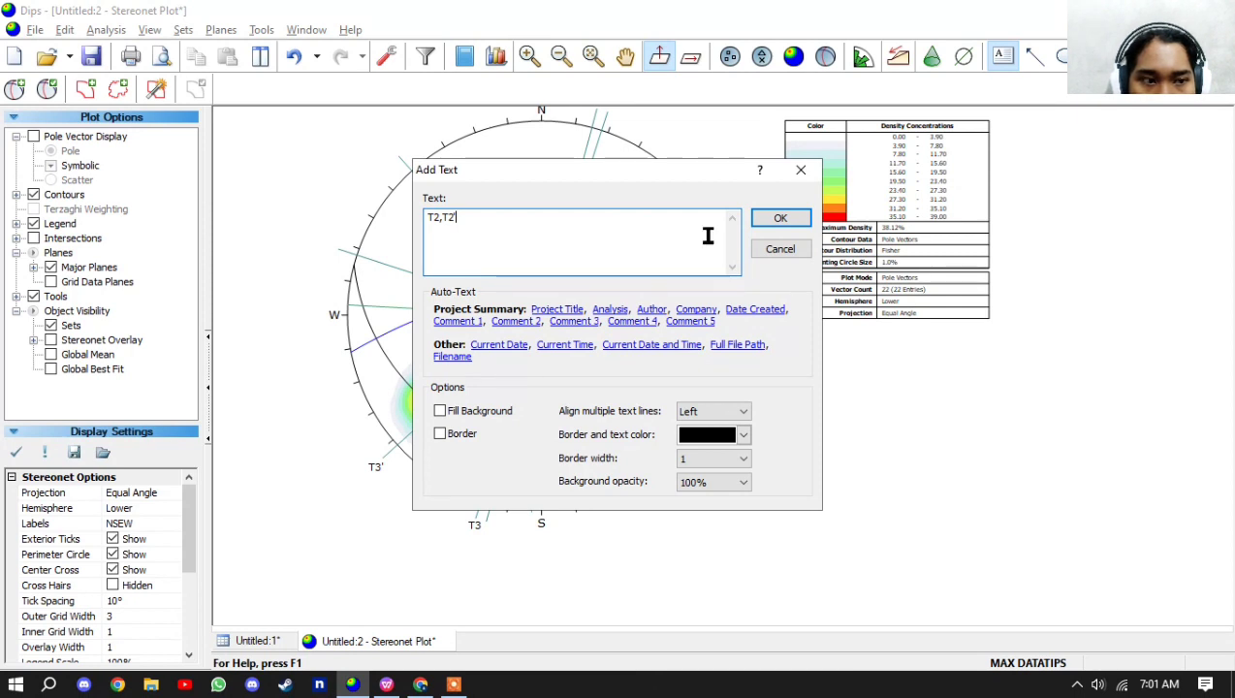
left_click(797, 220)
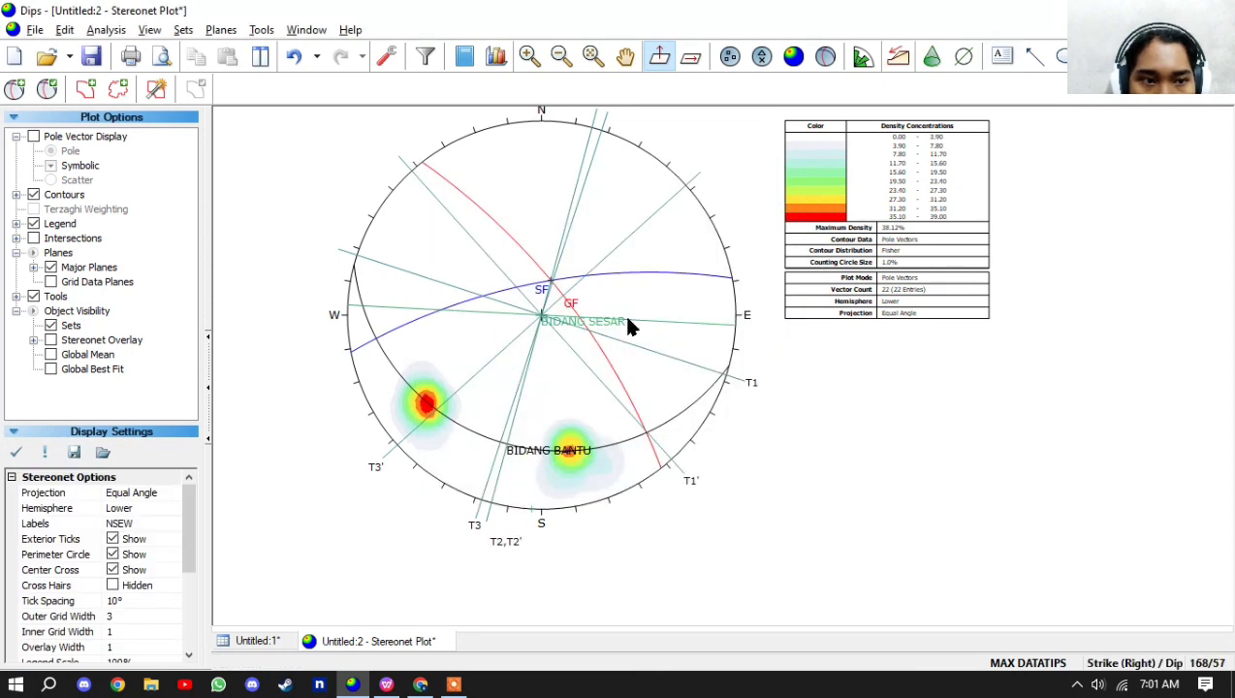
- Move the T2,T2' label to the north-northeast end of the trend 15 line
left_click(509, 540)
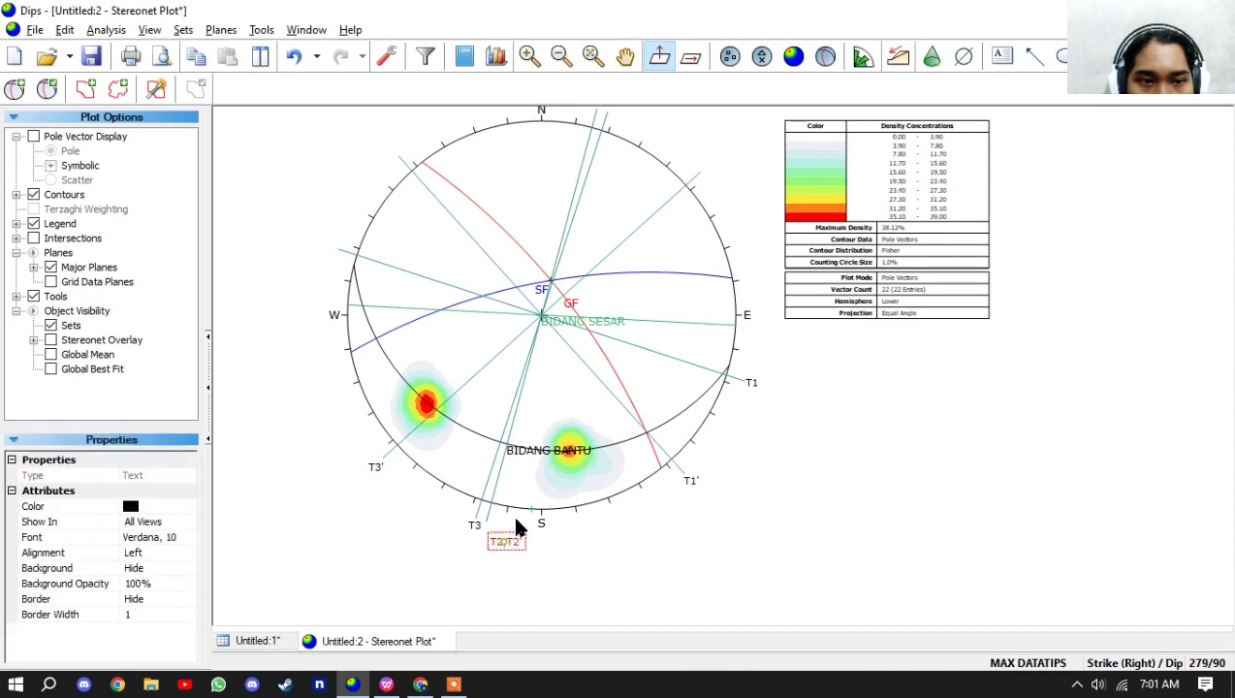
left_click_drag(517, 528, 650, 138)
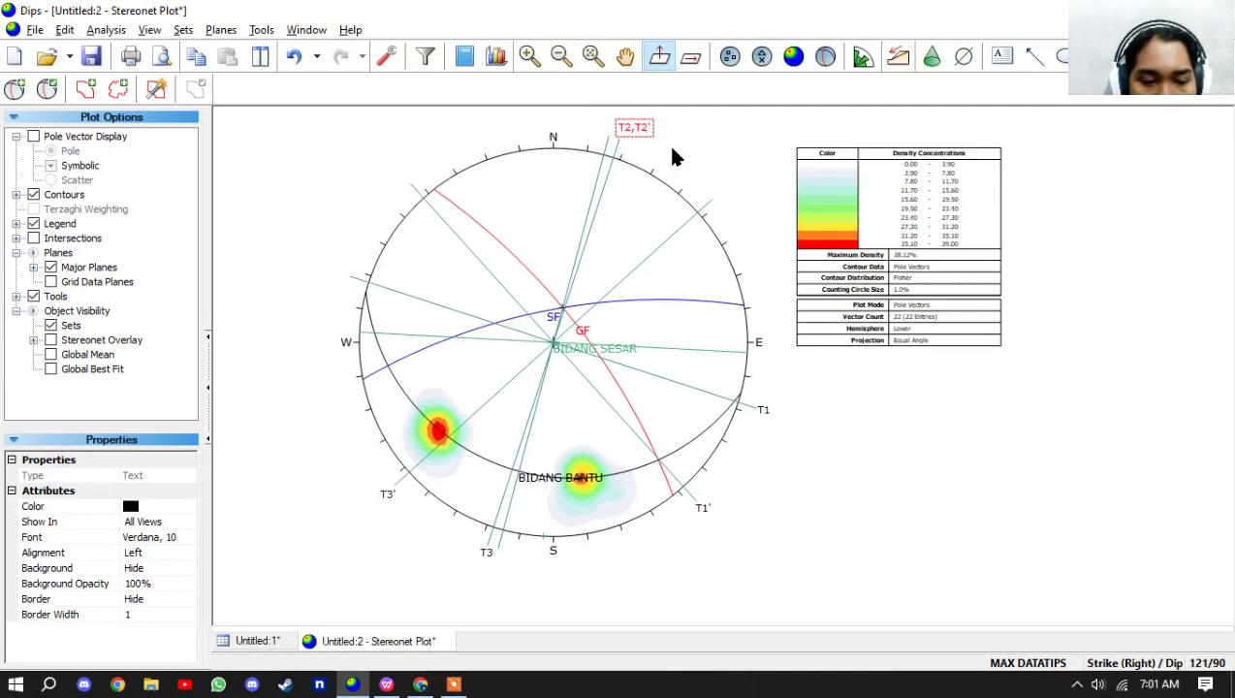
left_click(676, 157)
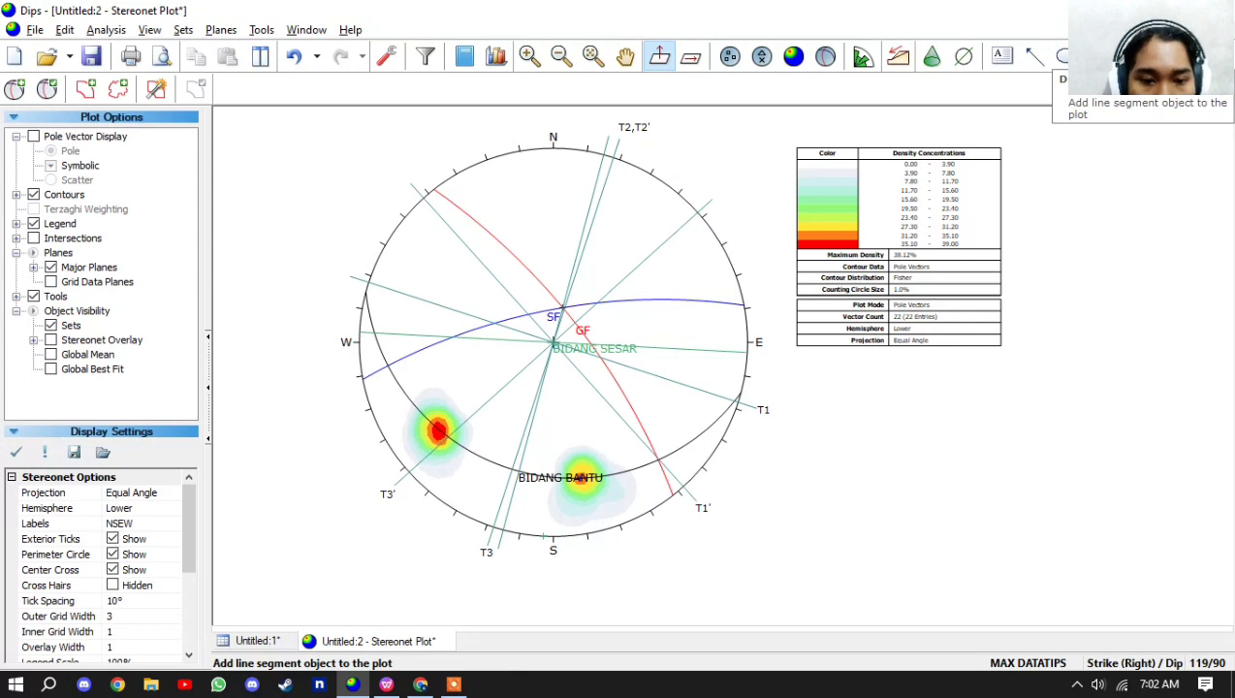
- Draw a line segment from the stereonet centre along the BIDANG SESAR plane, ending just outside the perimeter above the W label
left_click(260, 30)
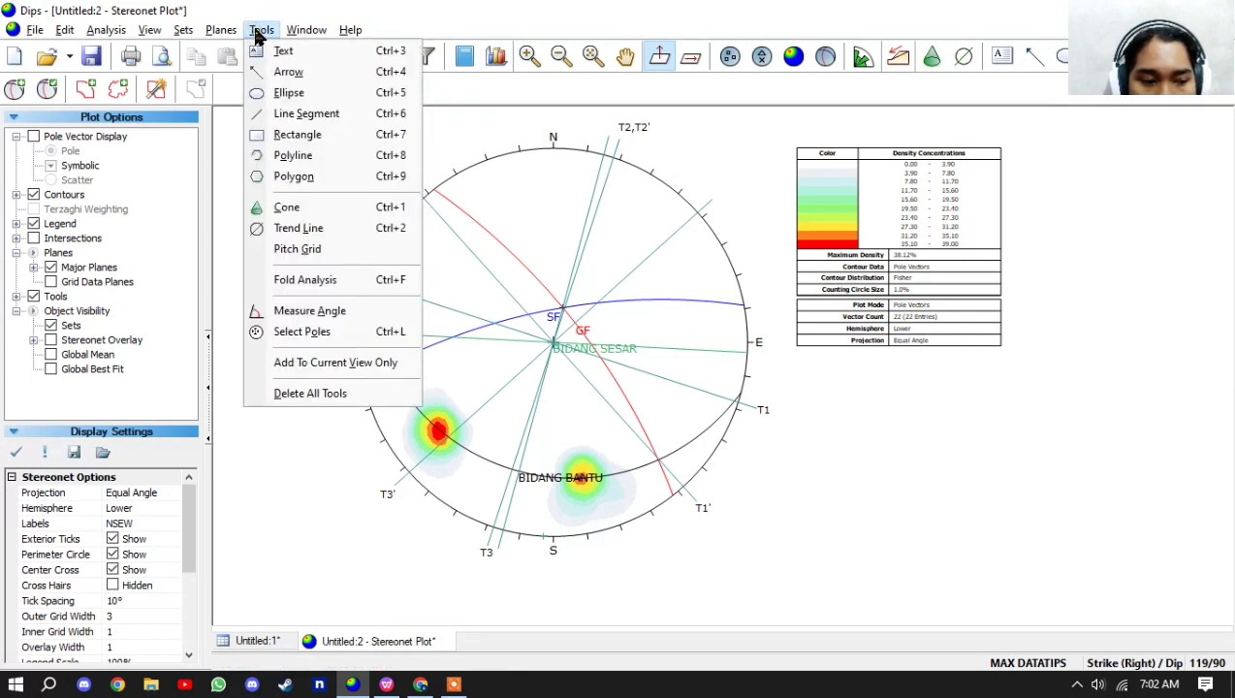
left_click(307, 113)
scroll(526, 343, "up", 2)
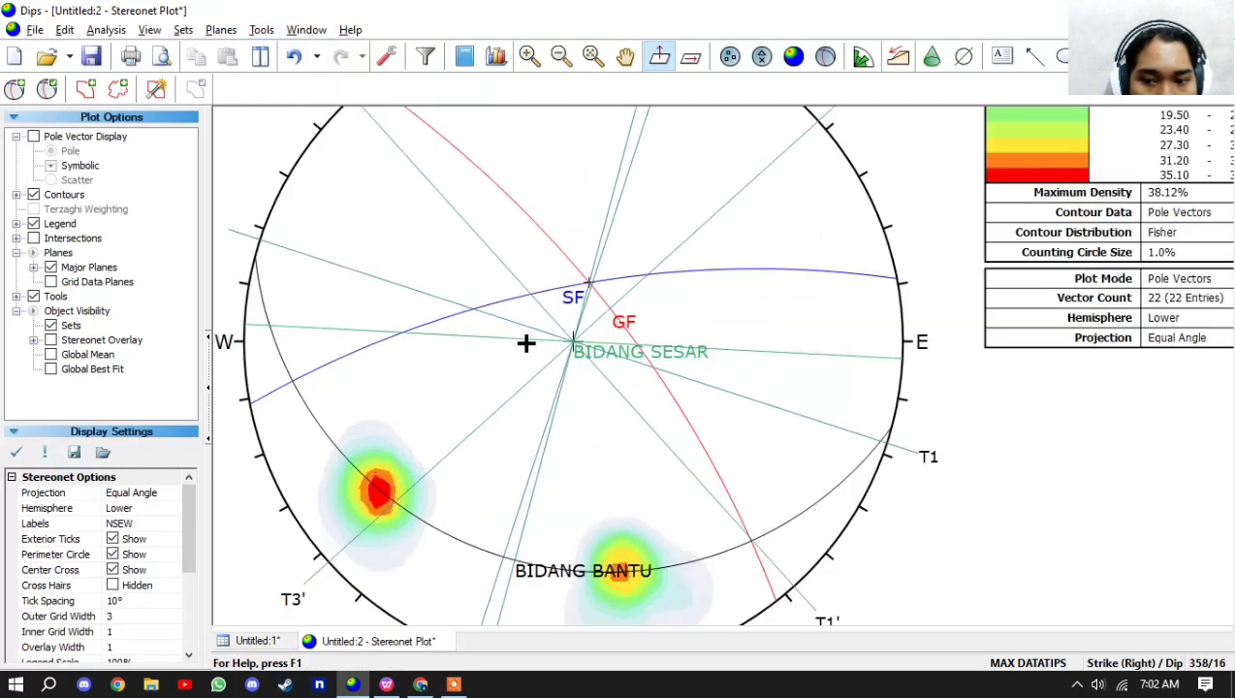
scroll(526, 343, "up", 5)
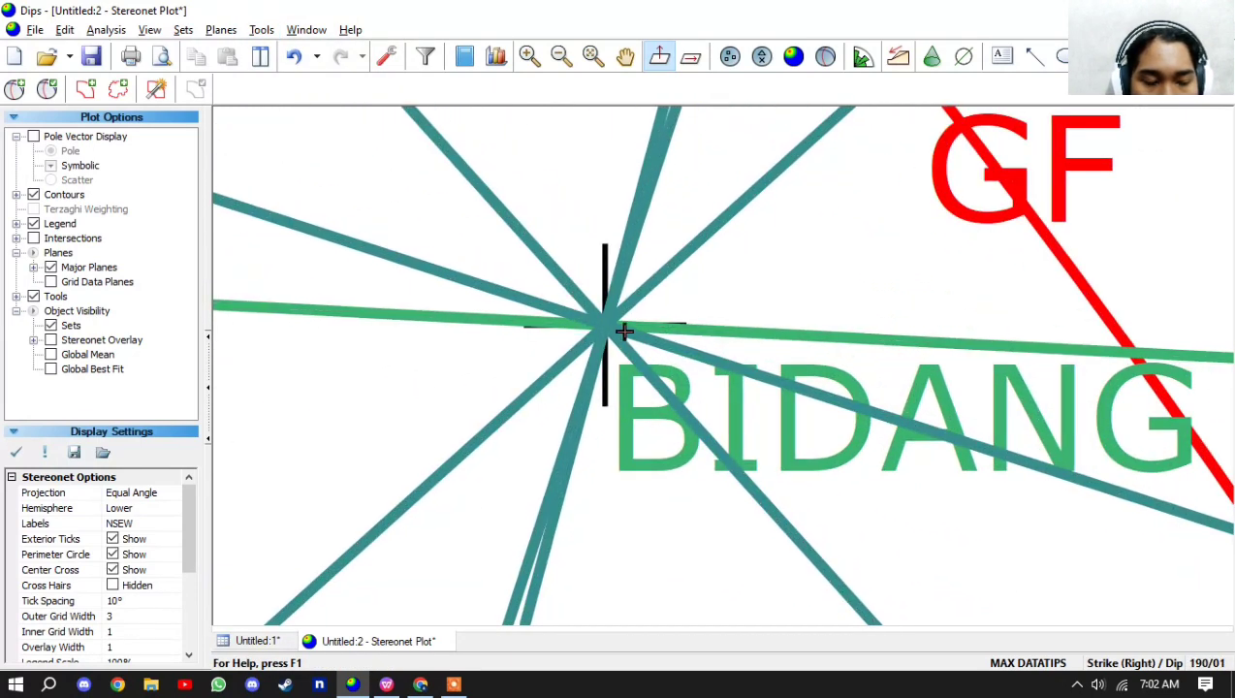
left_click(604, 325)
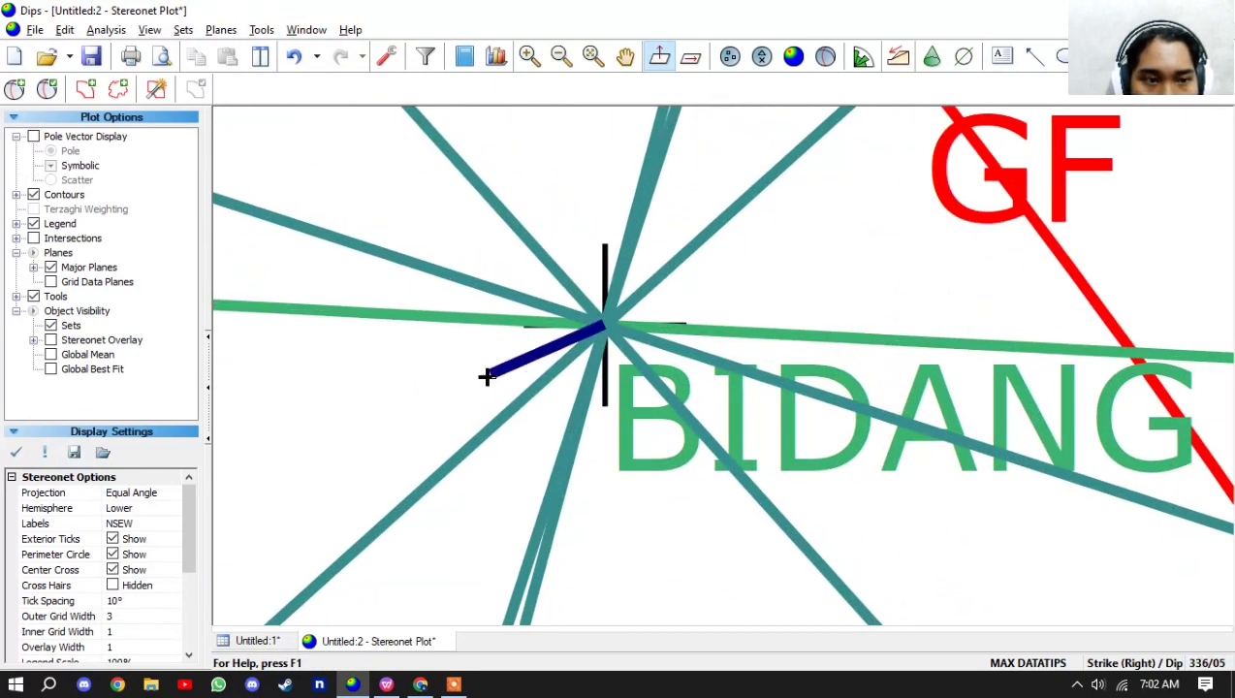
scroll(484, 372, "down", 3)
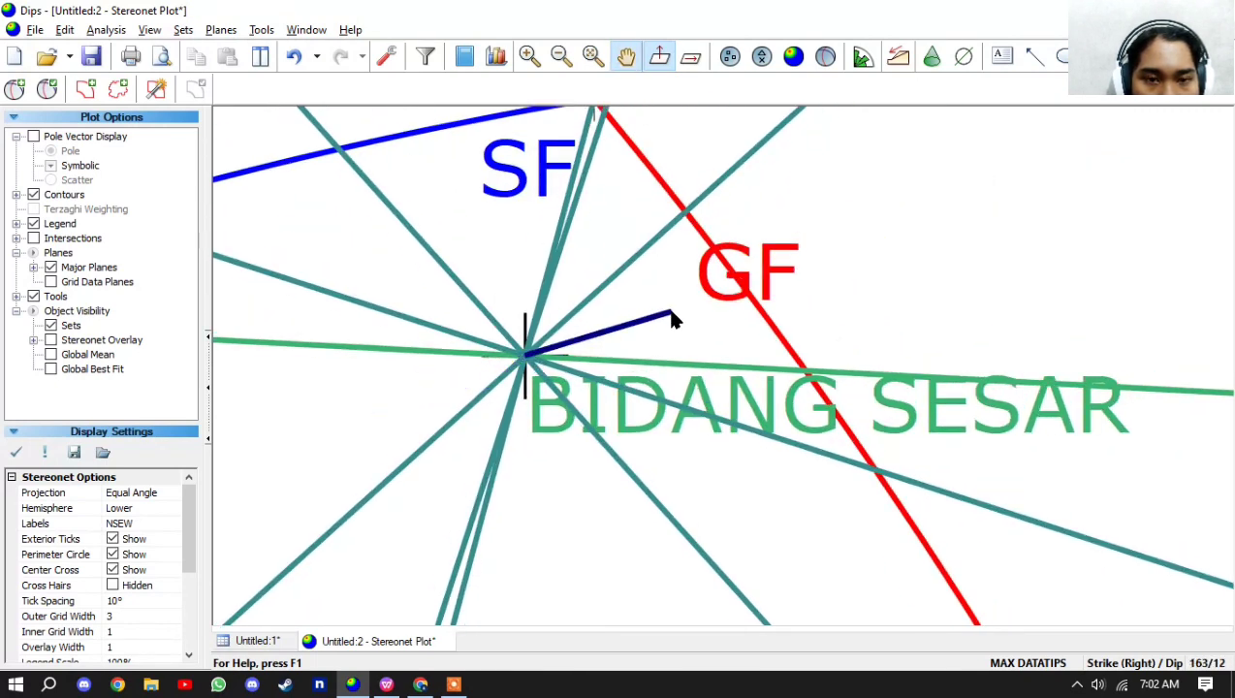
scroll(312, 435, "down", 5)
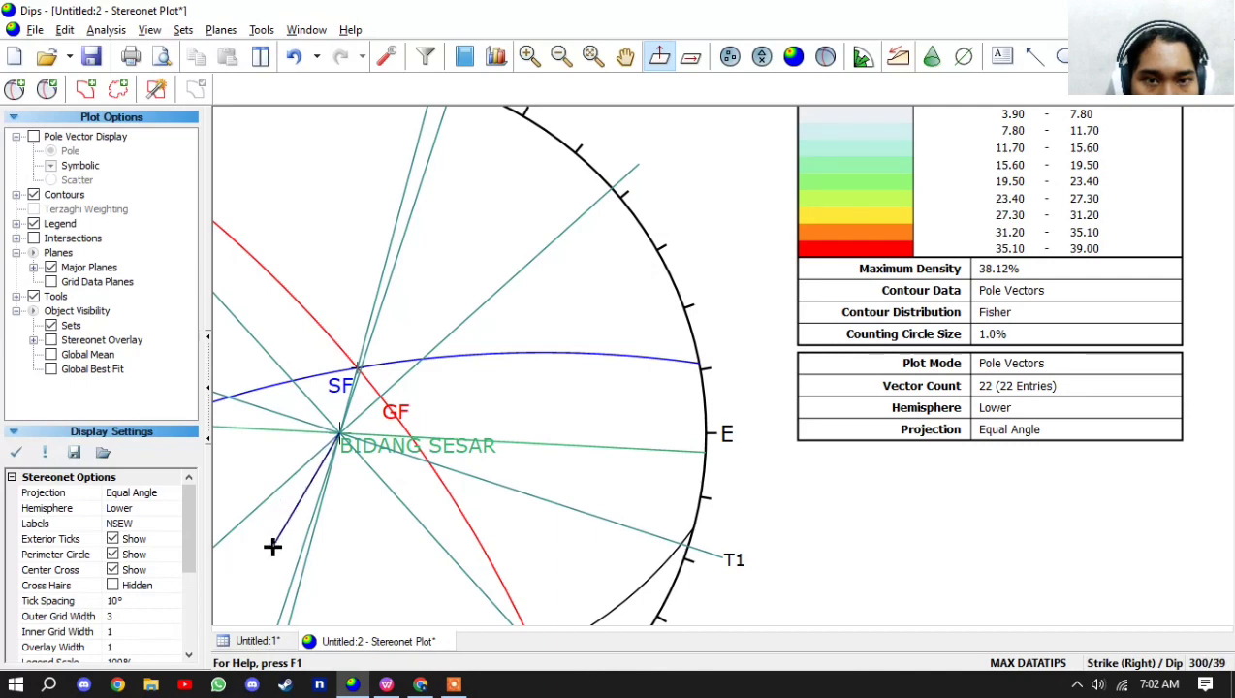
left_click_drag(320, 497, 405, 378)
left_click_drag(274, 475, 460, 387)
scroll(459, 402, "down", 1)
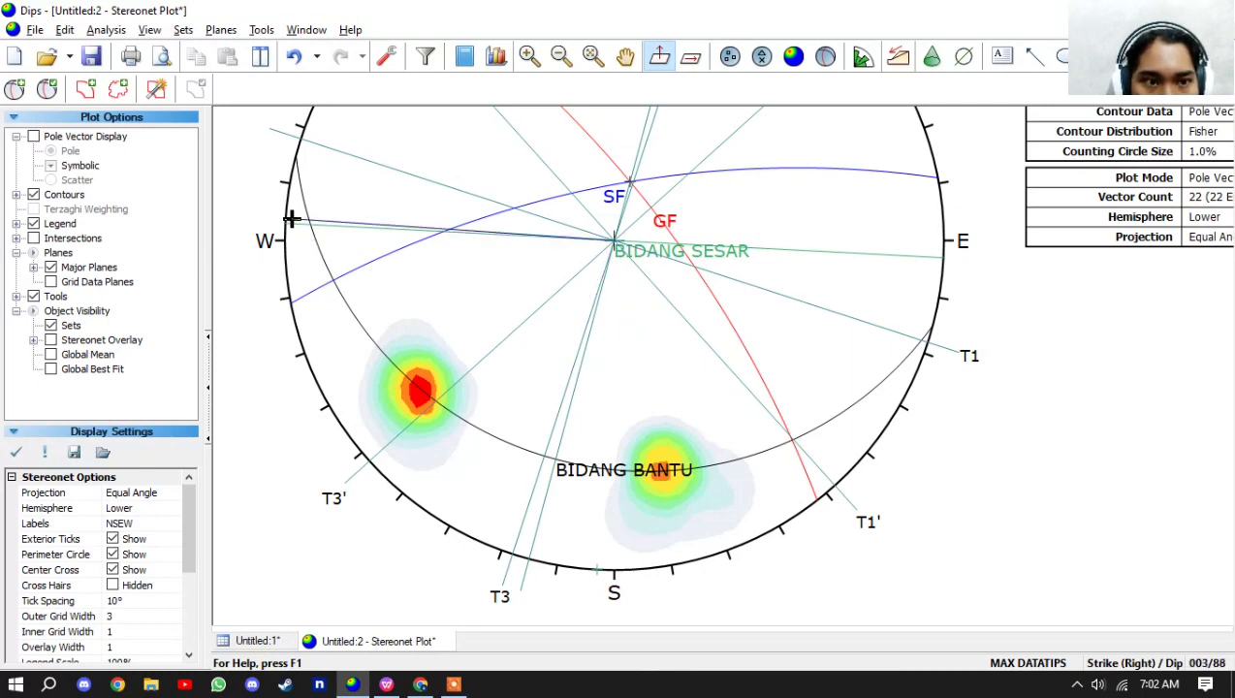
scroll(291, 219, "up", 3)
scroll(291, 220, "up", 2)
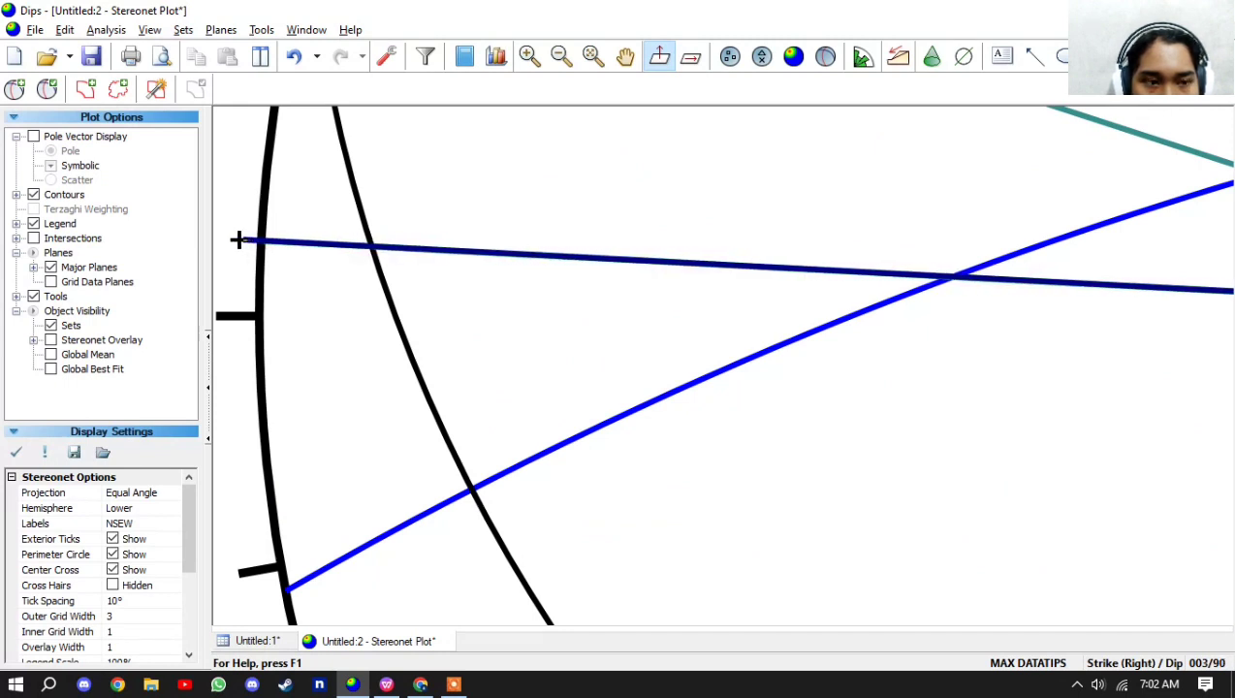
scroll(272, 240, "down", 2)
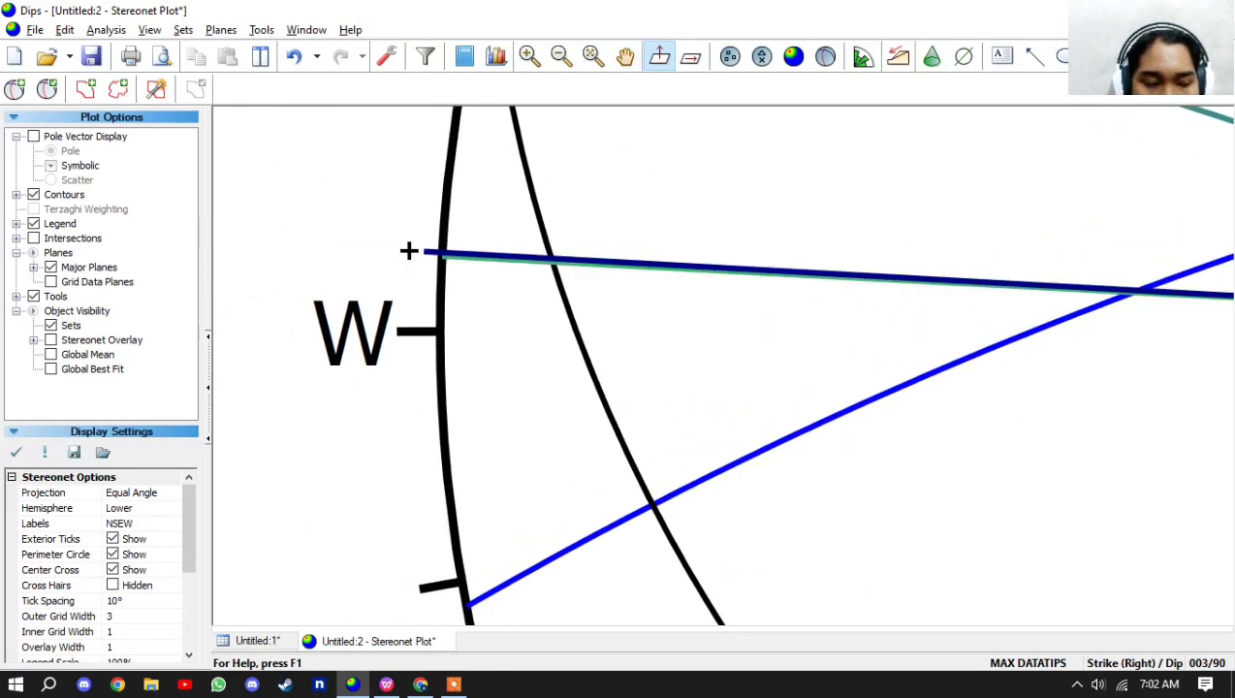
left_click(310, 250)
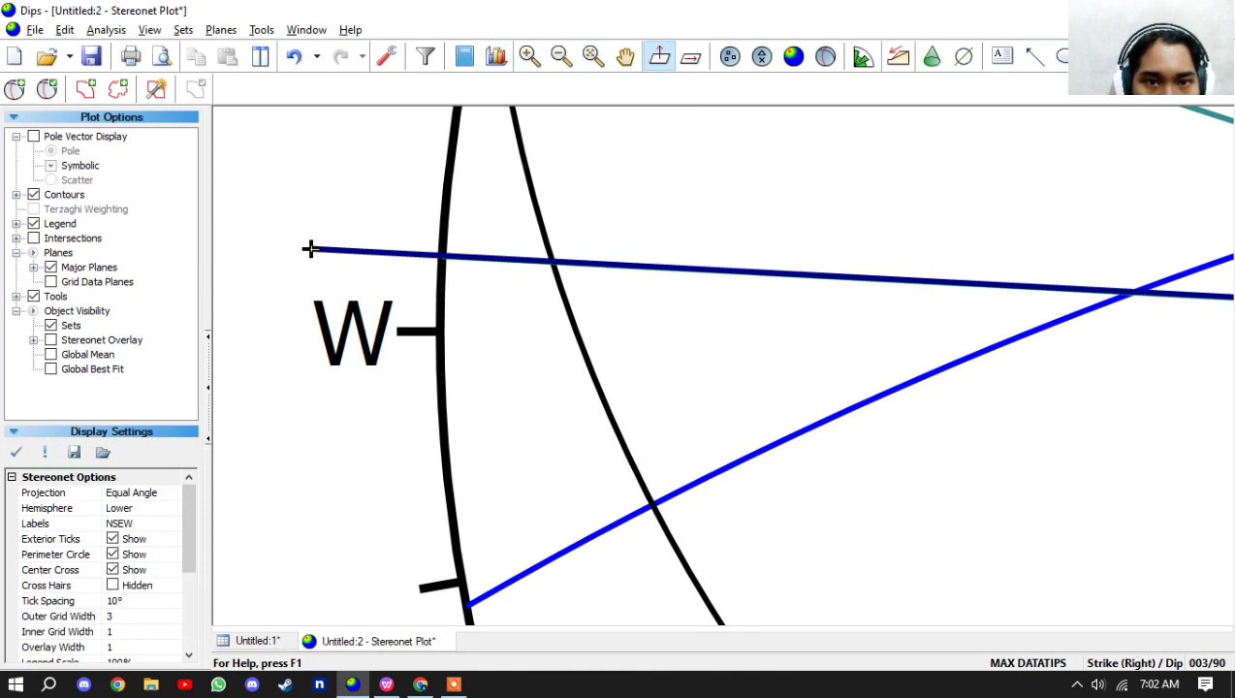
scroll(378, 274, "down", 4)
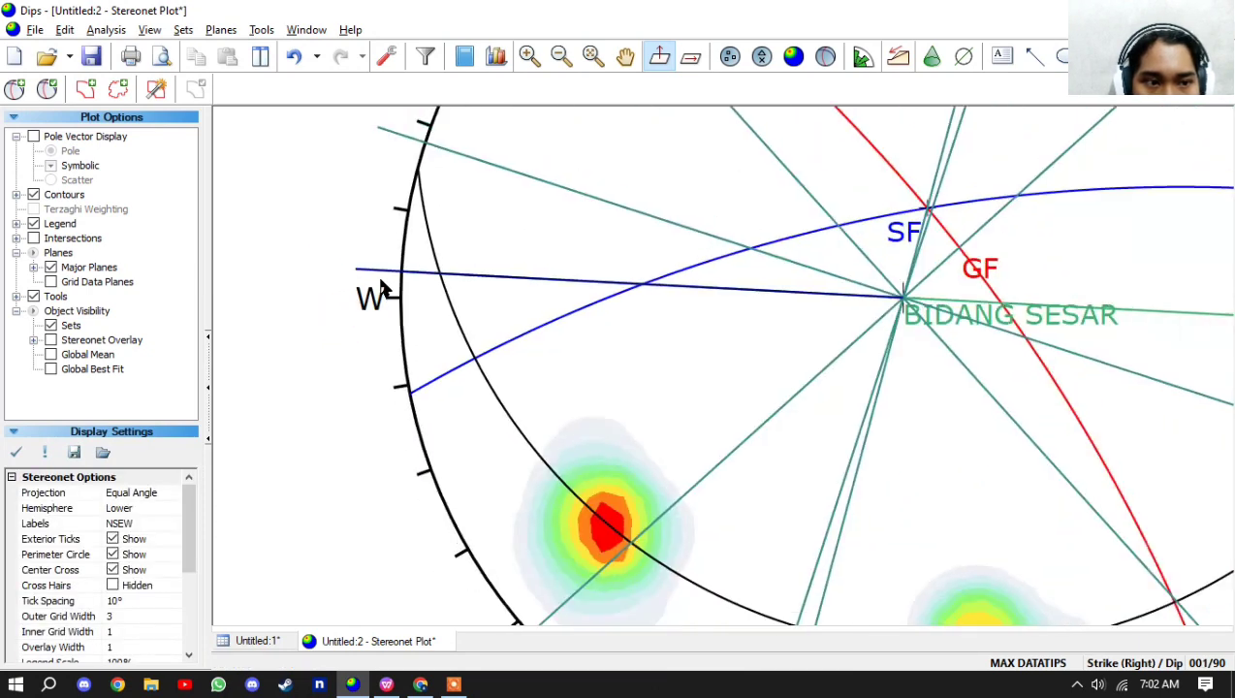
- Add a text label NS just beyond the western end of the line segment above the W label
left_click(376, 272)
right_click(379, 277)
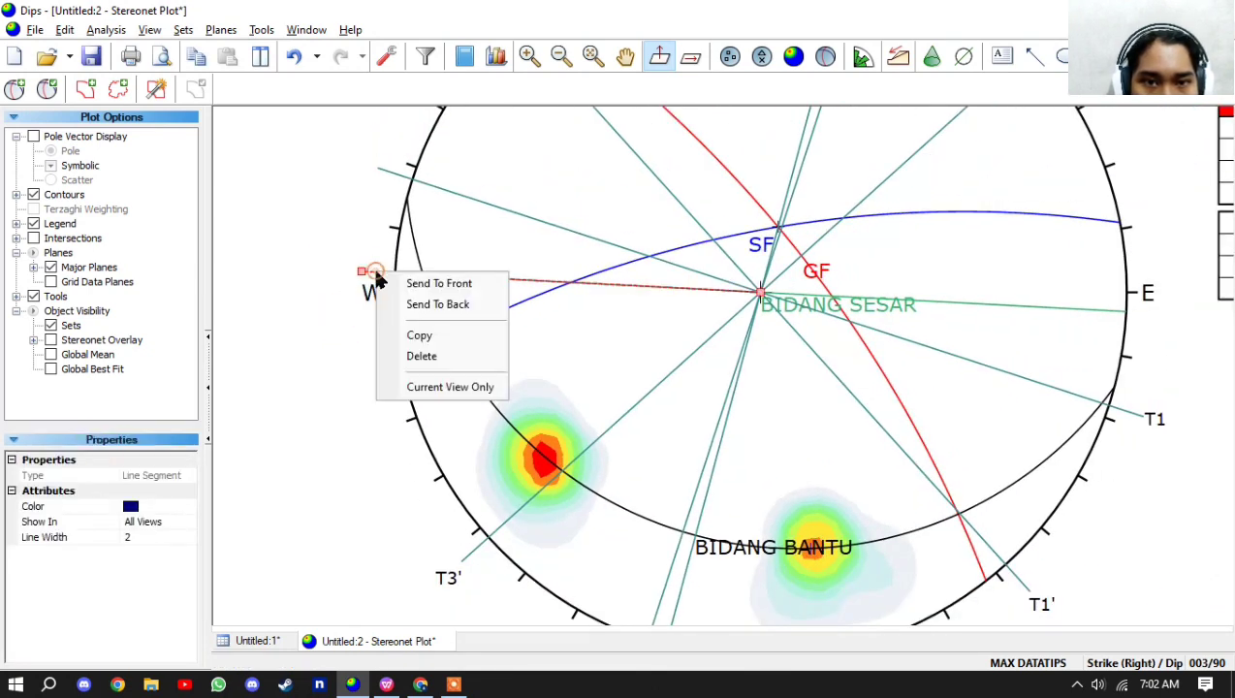
left_click(330, 279)
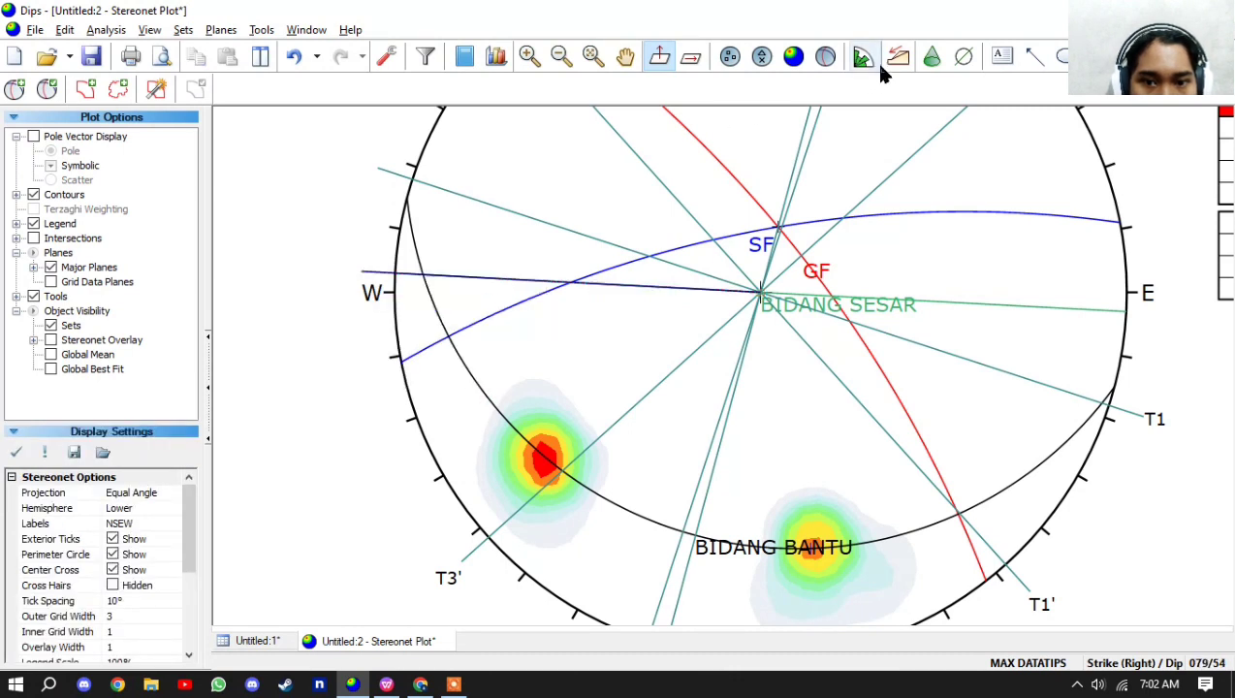
left_click(1003, 55)
left_click(331, 272)
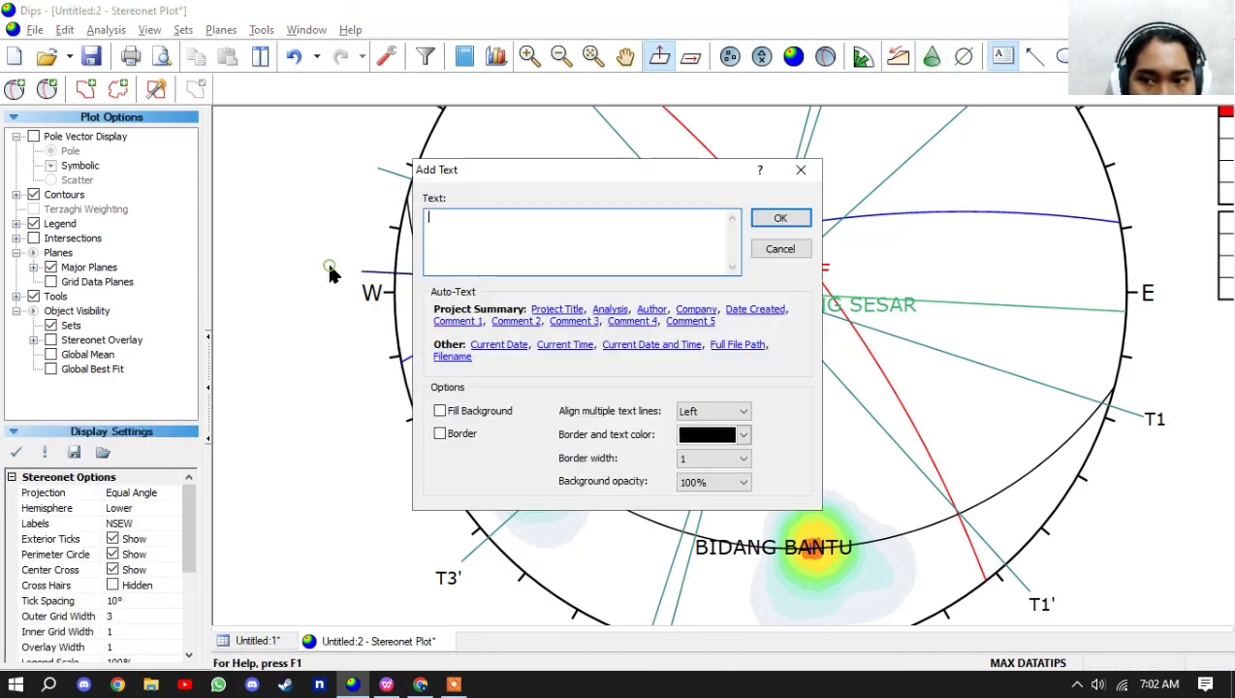
type("NS")
left_click(782, 218)
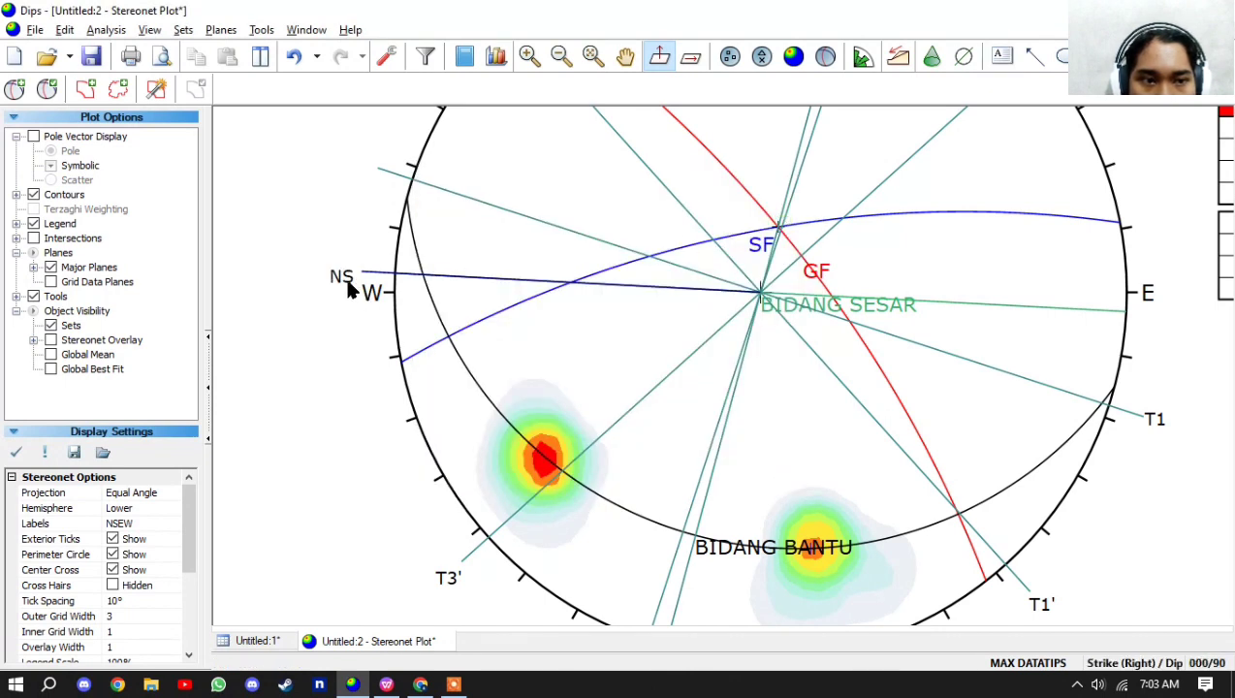
- Nudge the NS label slightly toward the western end of its line segment
left_click(341, 278)
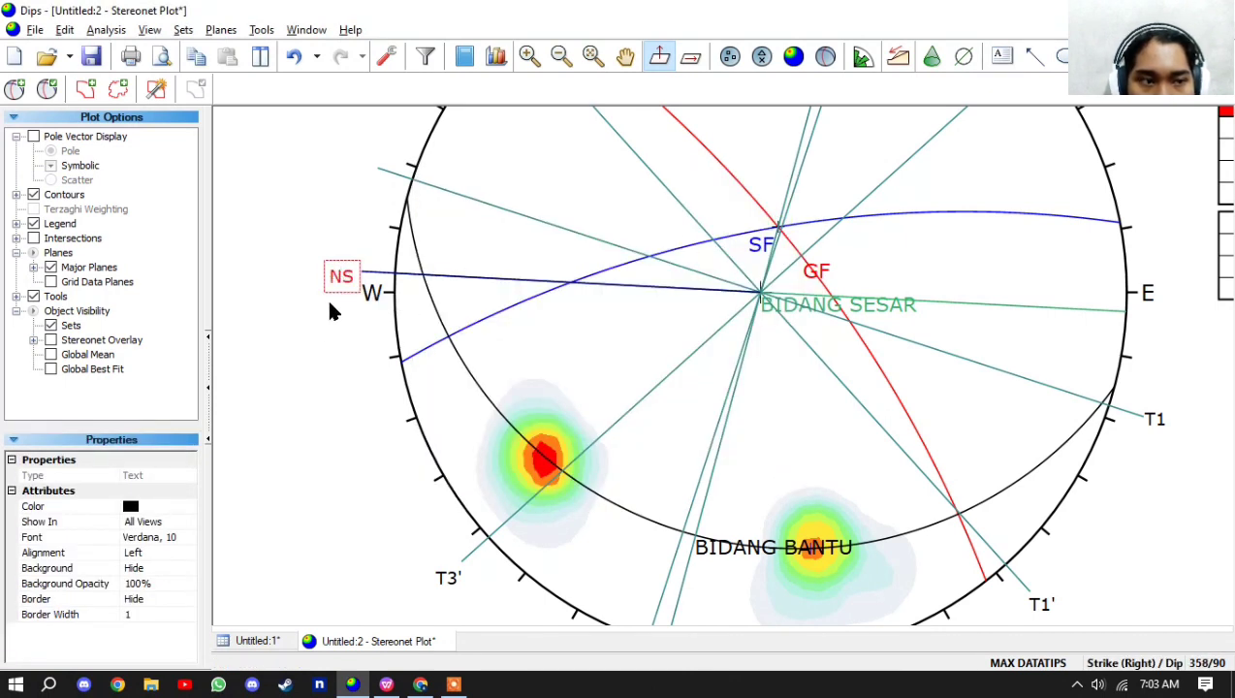
left_click_drag(342, 283, 348, 276)
left_click(299, 323)
scroll(299, 323, "down", 2)
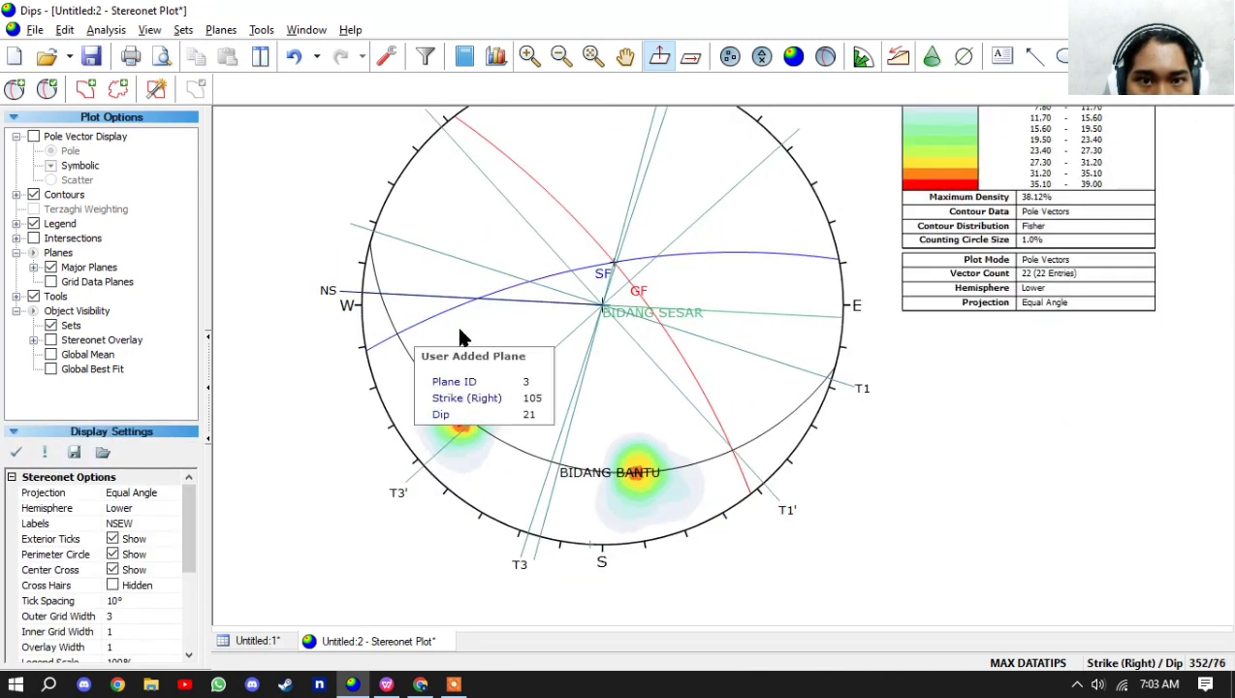
left_click(532, 369)
right_click(532, 369)
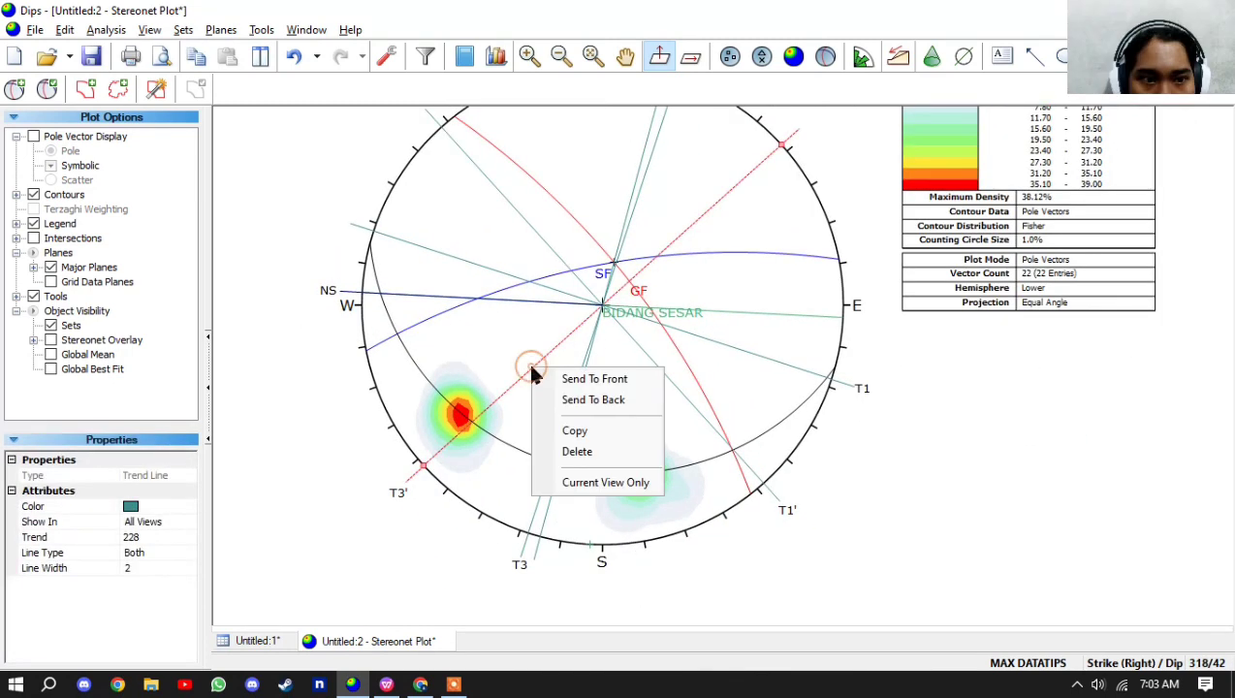
left_click(321, 400)
left_click(533, 367)
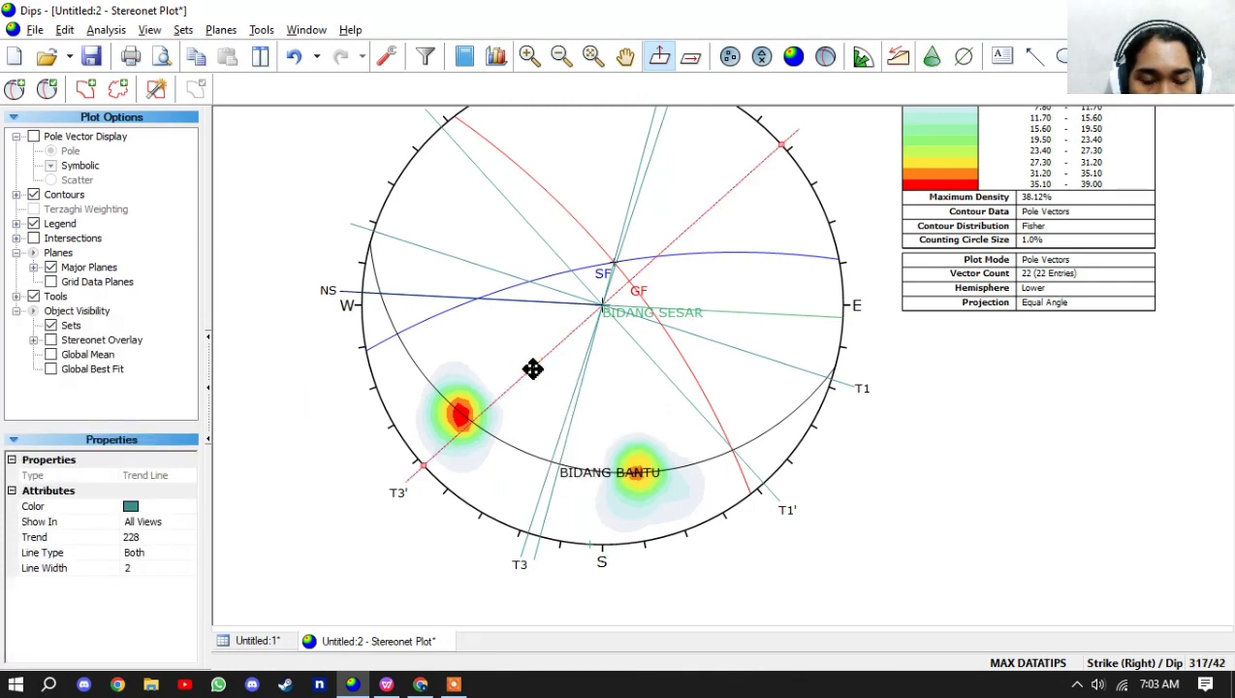
left_click(135, 508)
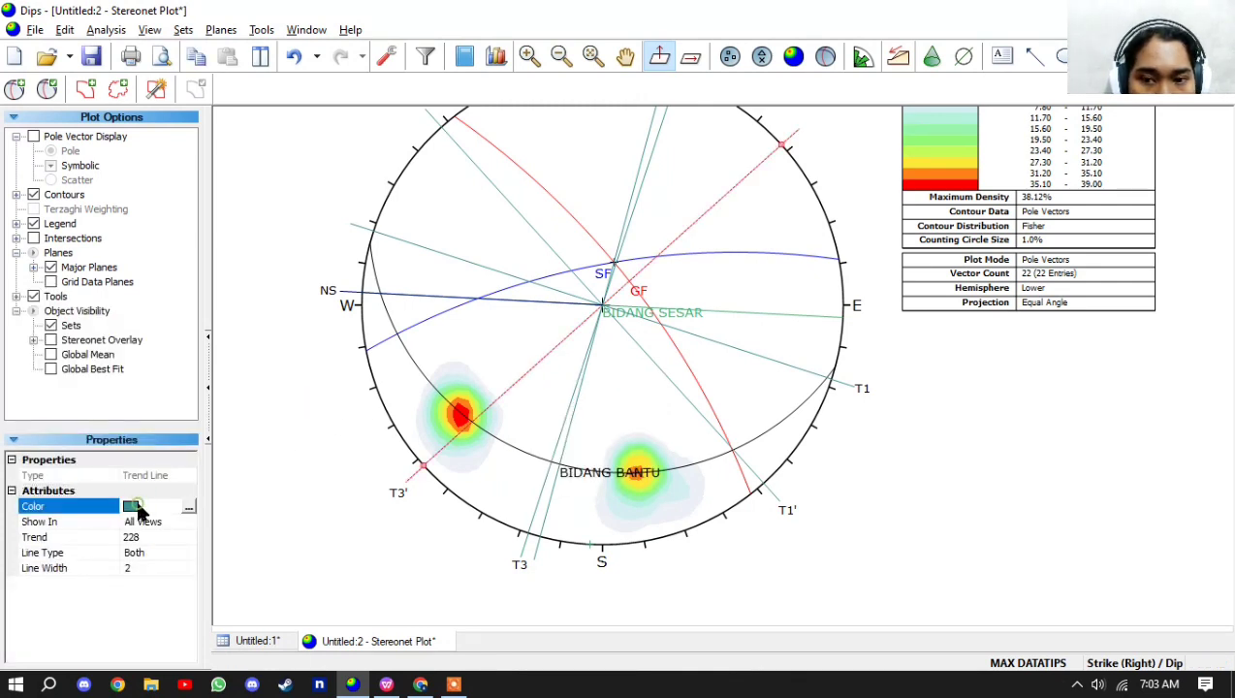
left_click(188, 507)
left_click(357, 302)
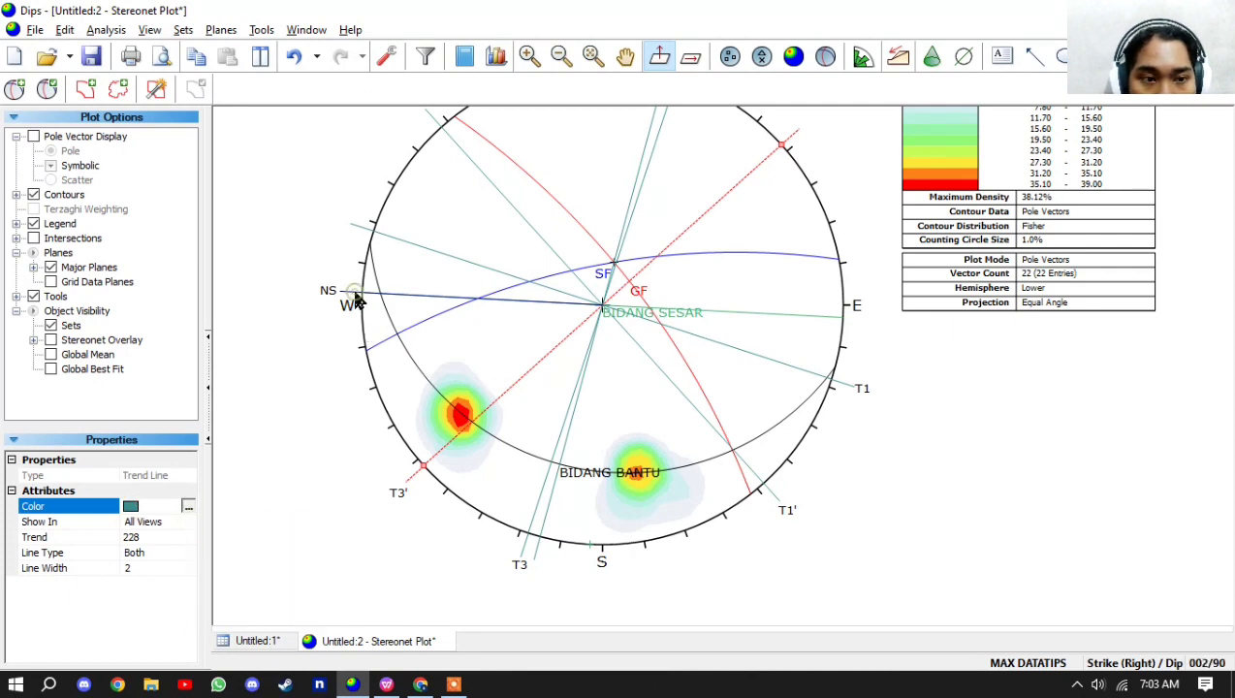
- Change the colour of the NS line segment to yellow
left_click(346, 294)
left_click(190, 507)
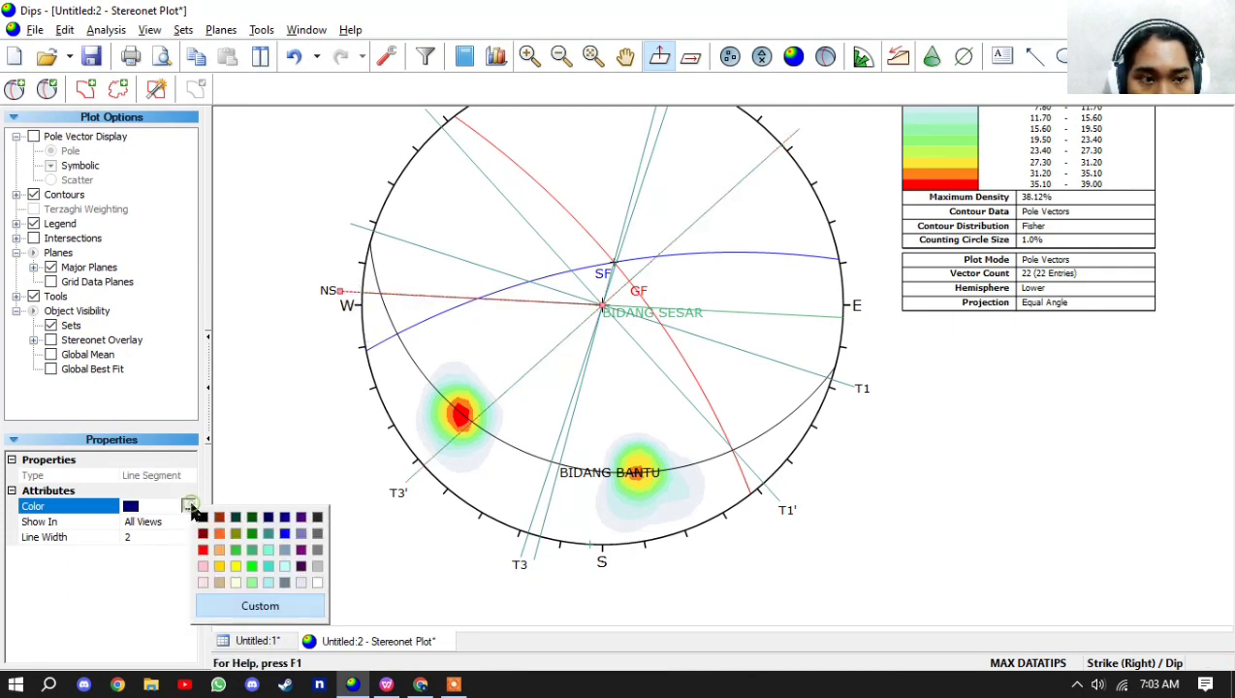
left_click(235, 563)
left_click(257, 510)
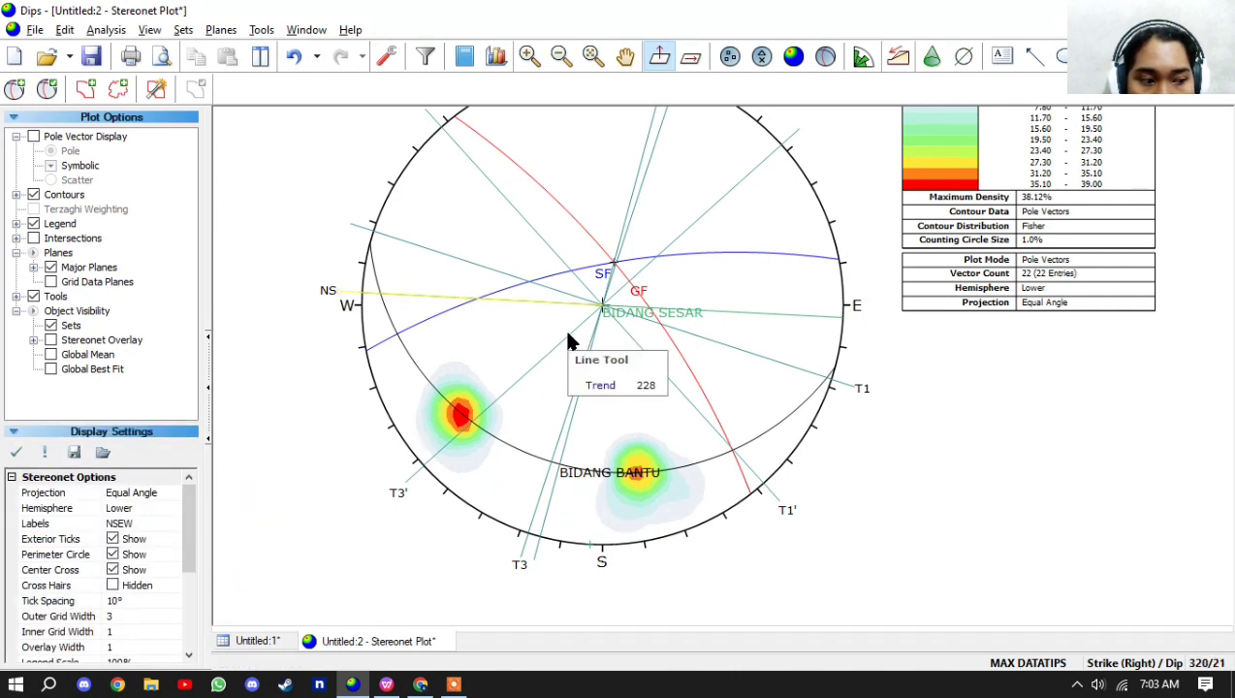
- Change the display colour of the BIDANG SESAR user plane to light pink
left_click(617, 312)
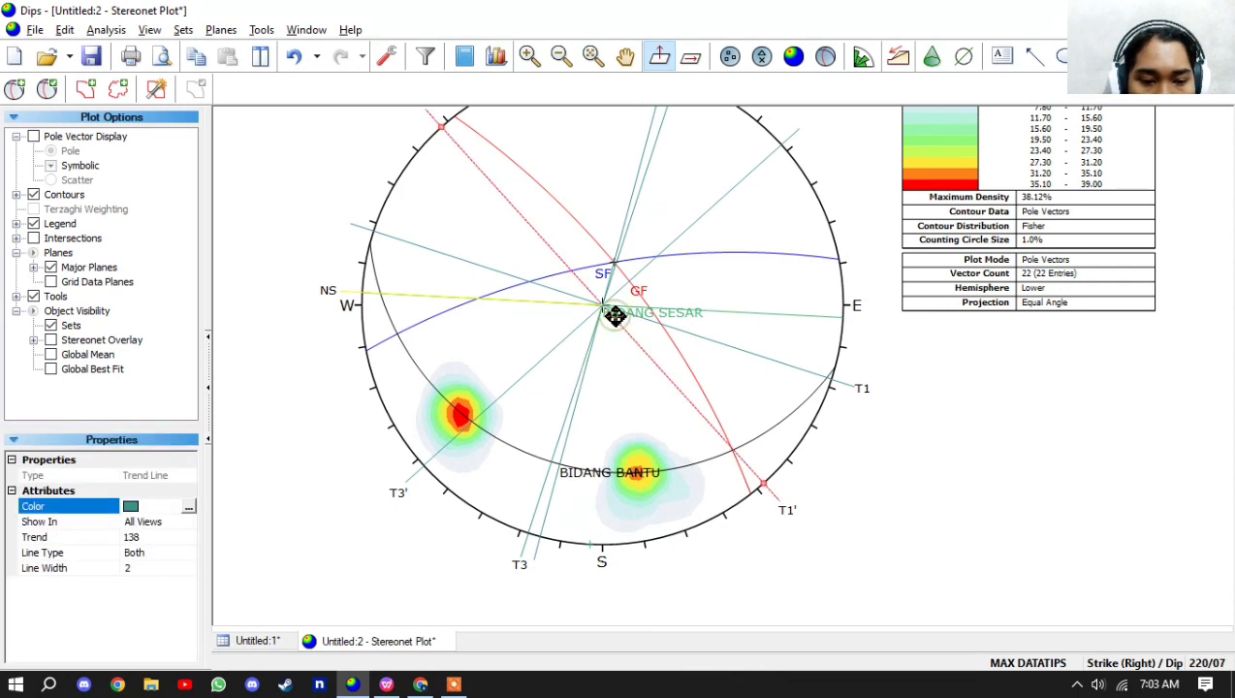
key("Escape")
left_click(652, 317)
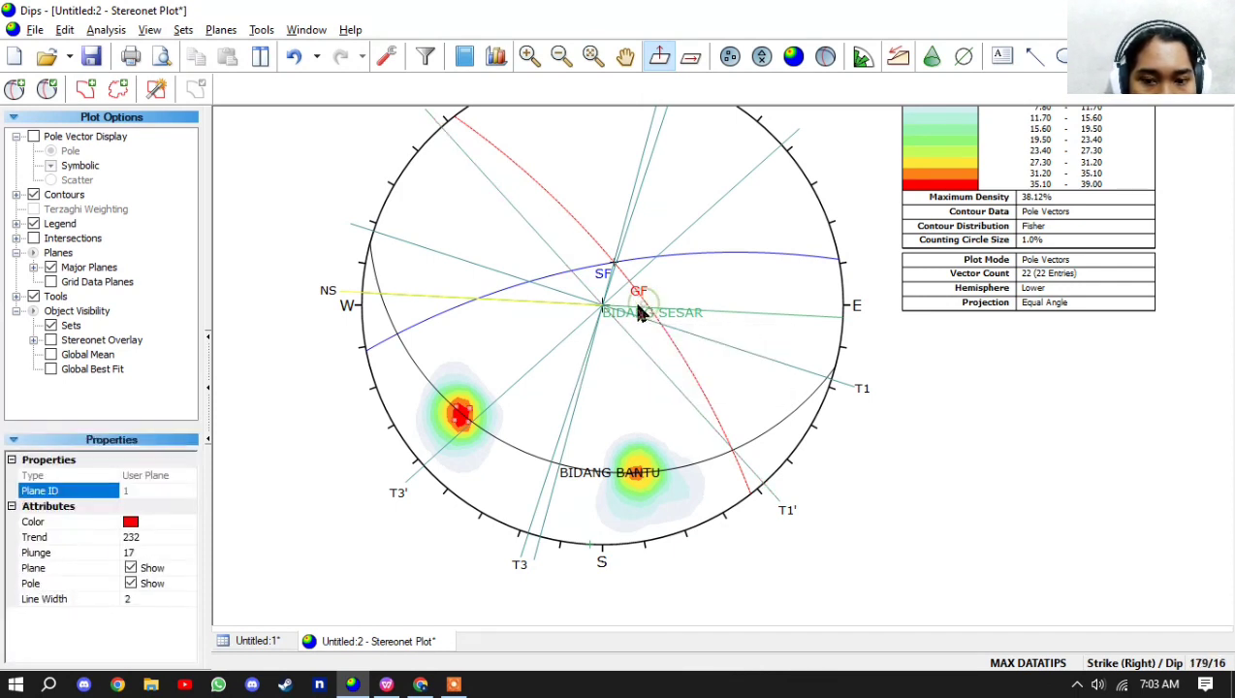
right_click(682, 310)
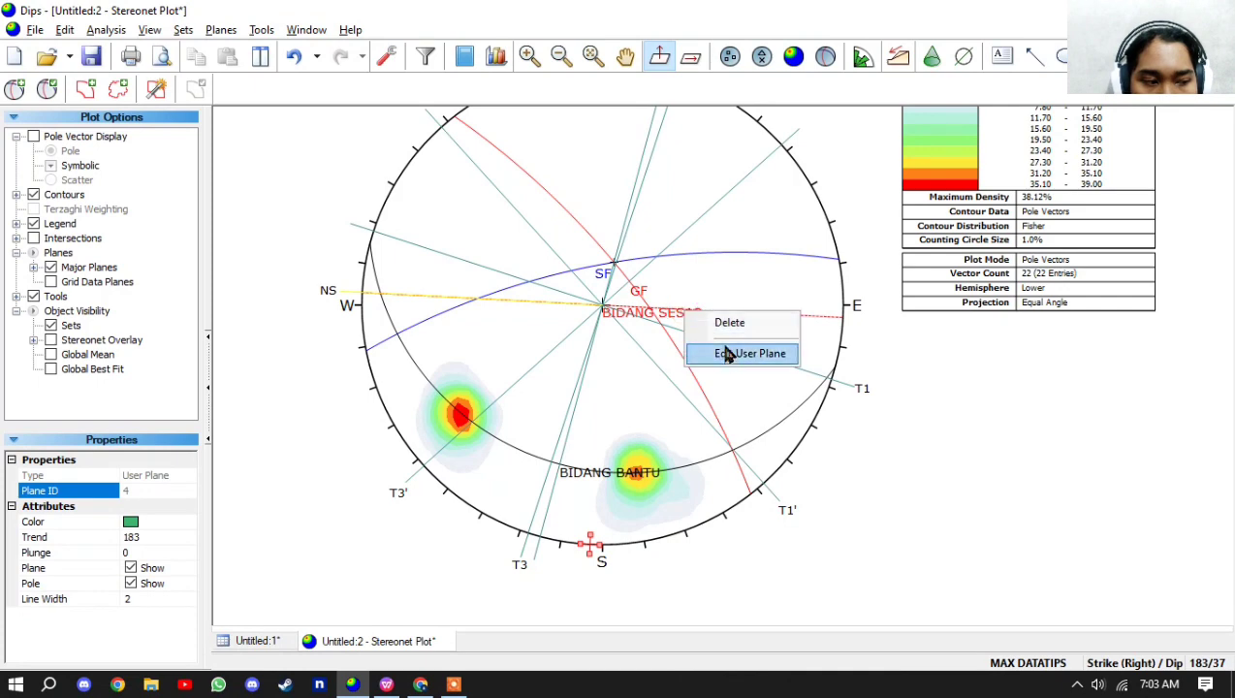
left_click(725, 354)
left_click(791, 343)
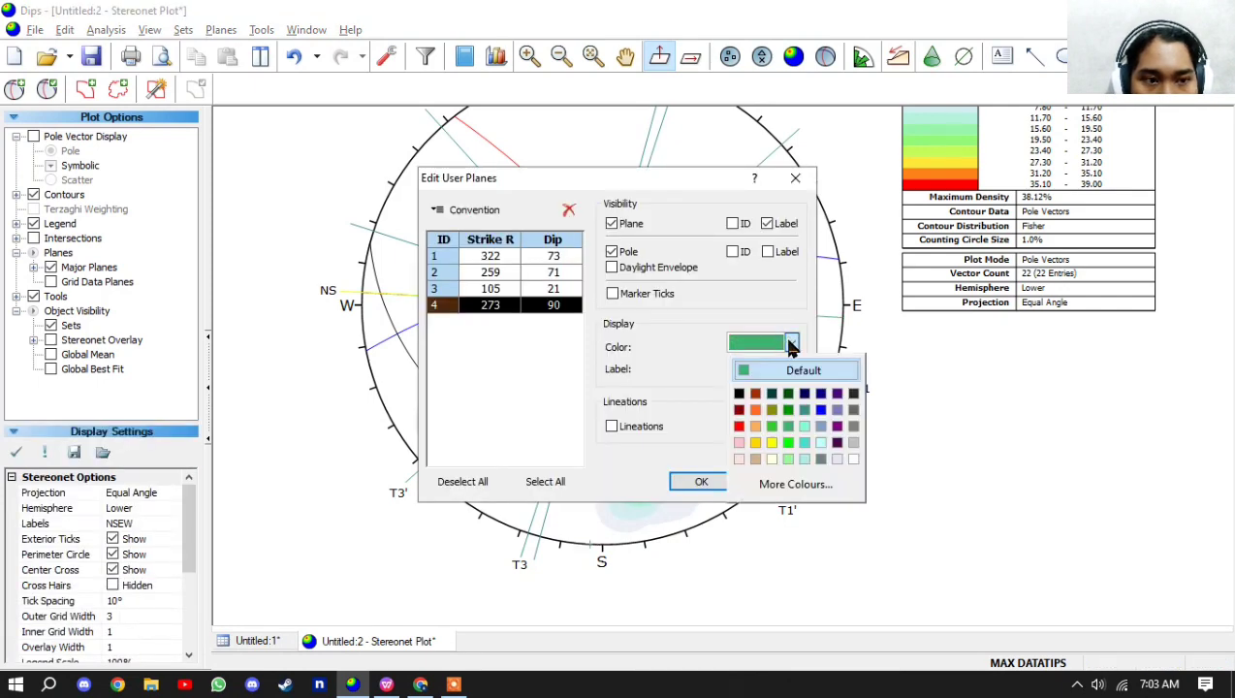
left_click(739, 459)
left_click(700, 482)
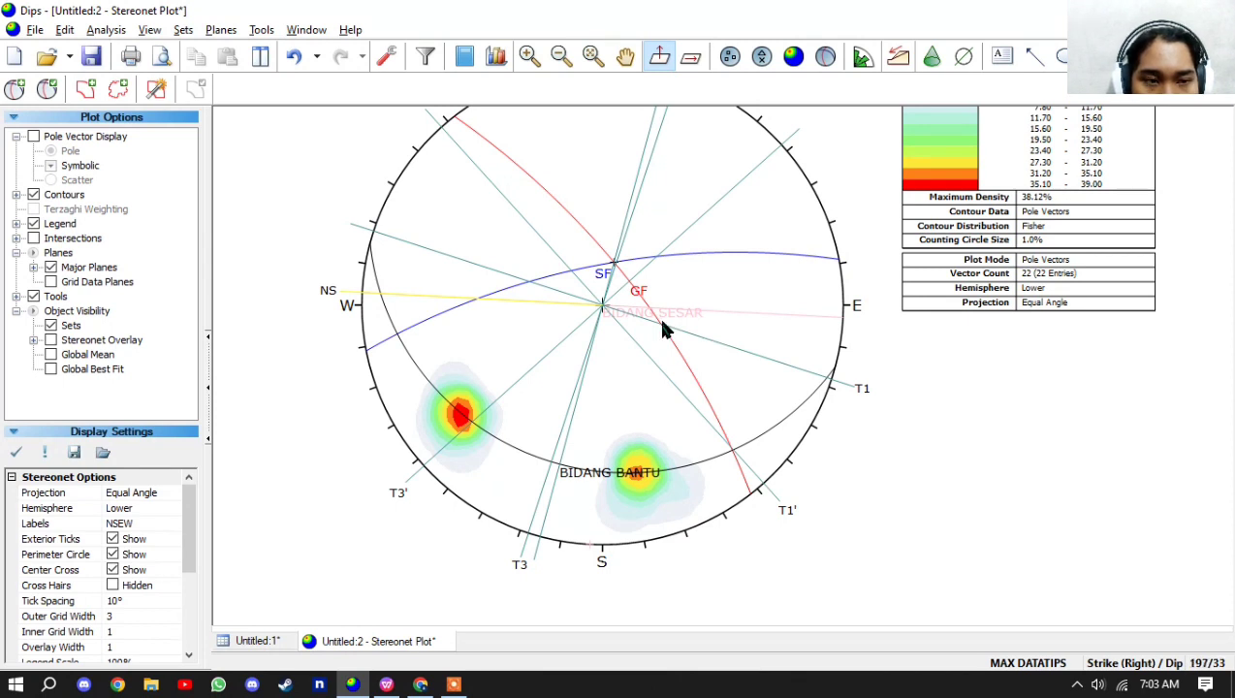
- Draw a west-pointing arrow just above the BIDANG SESAR plane, with its head near the stereonet centre
scroll(615, 312, "up", 1)
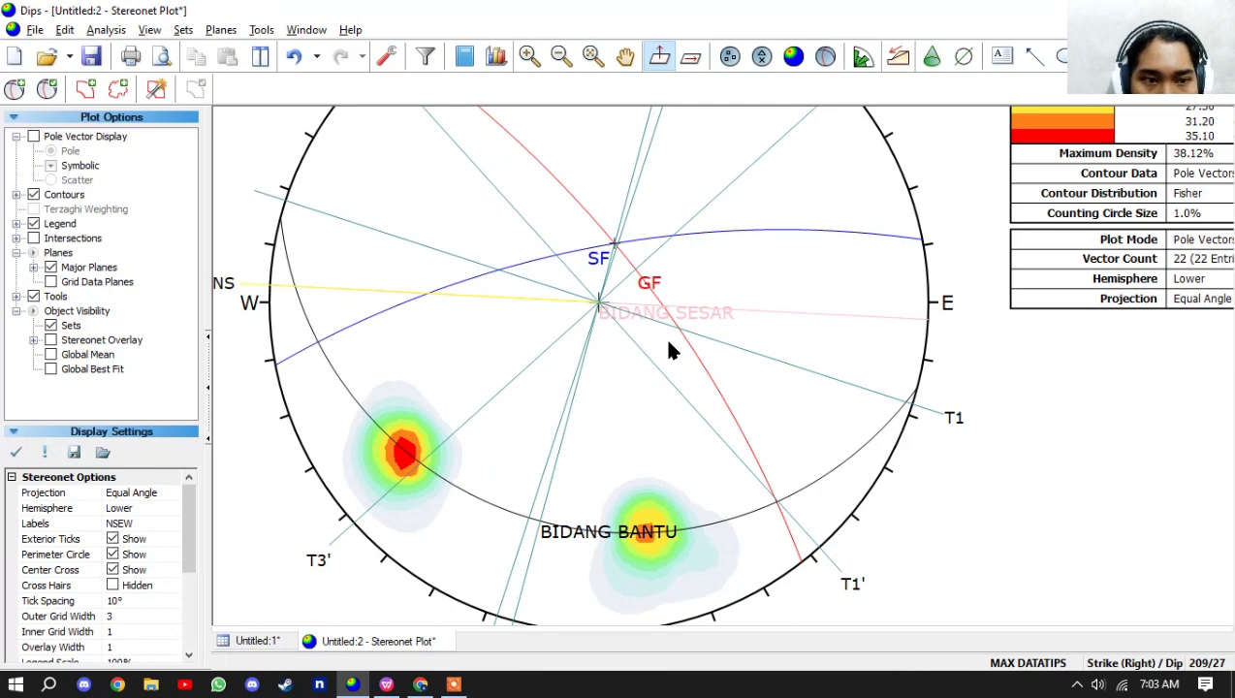
scroll(647, 323, "up", 1)
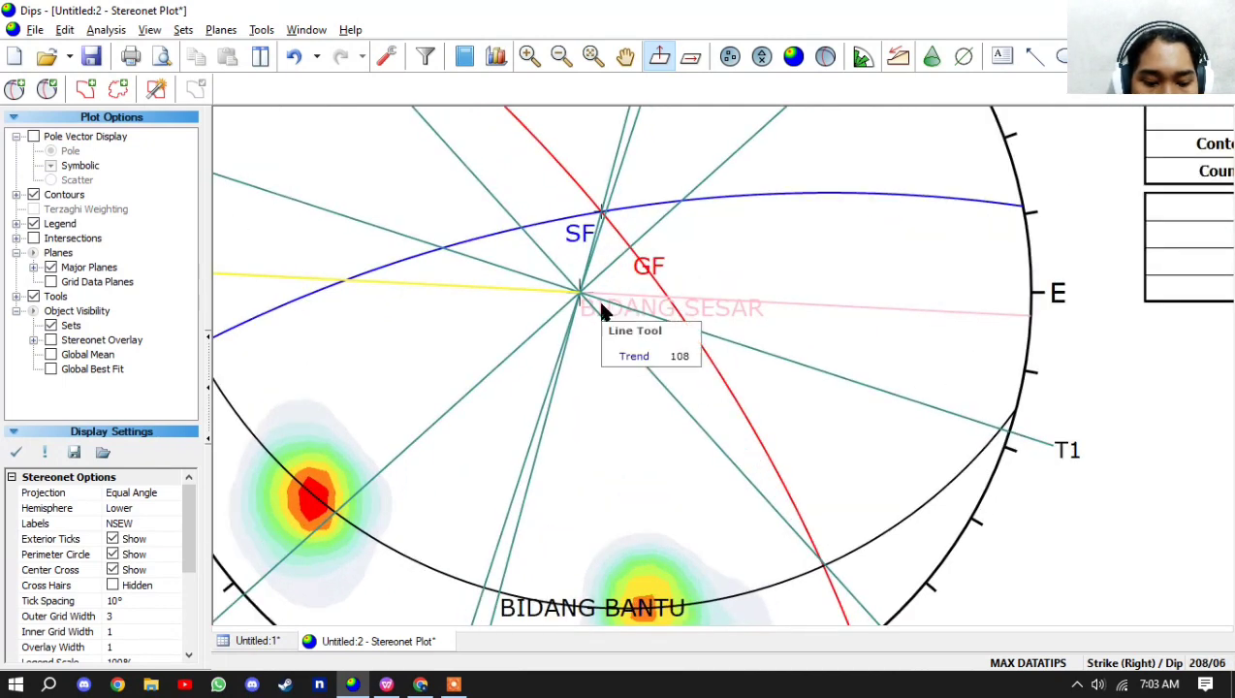
scroll(596, 298, "down", 1)
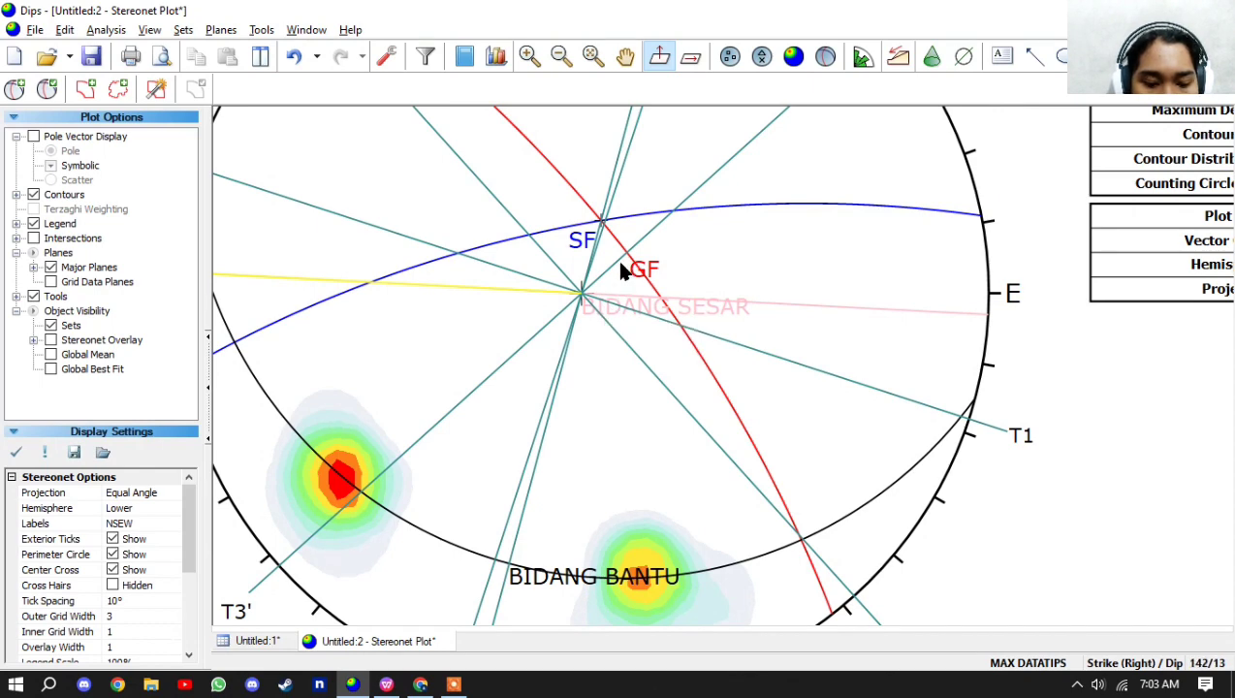
scroll(621, 264, "down", 1)
left_click_drag(620, 264, 626, 344)
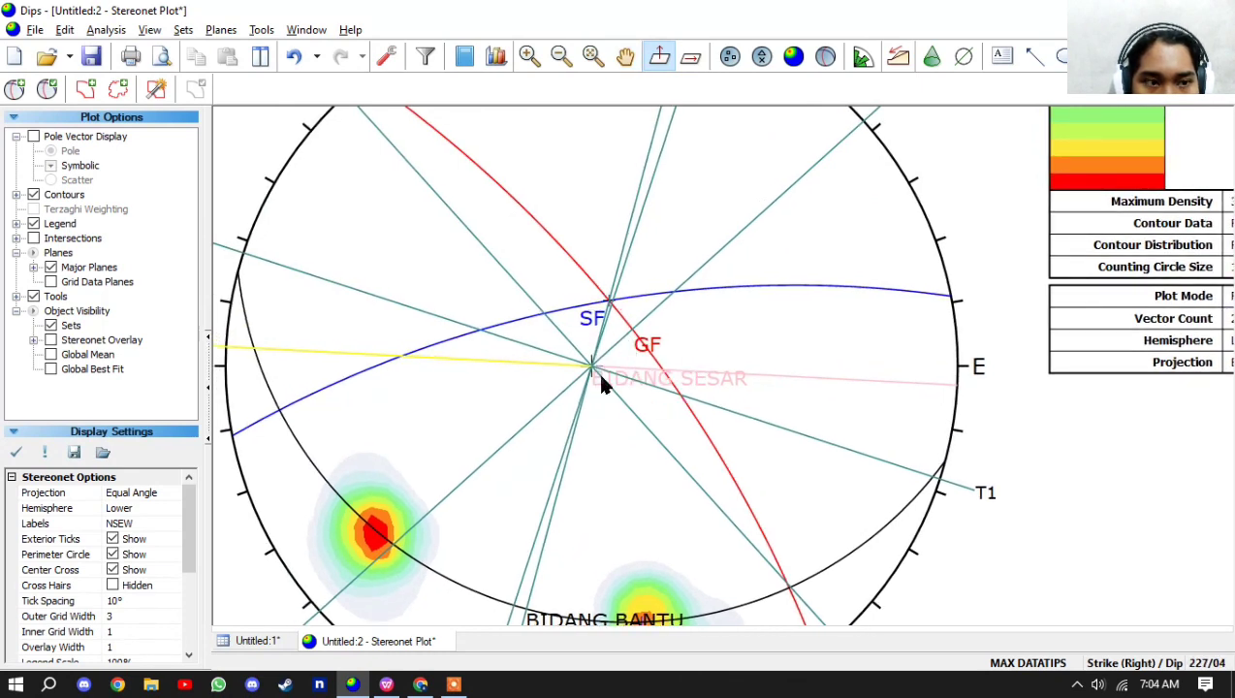
mouse_move(637, 332)
scroll(637, 332, "up", 1)
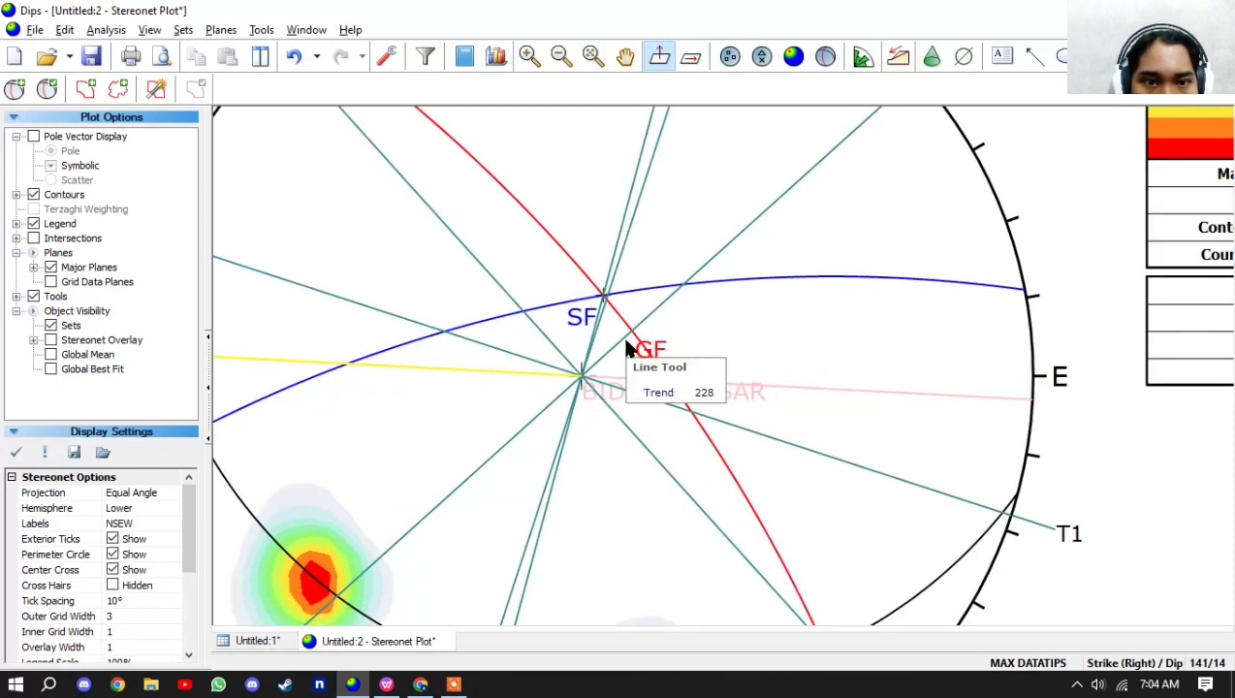
left_click(1035, 56)
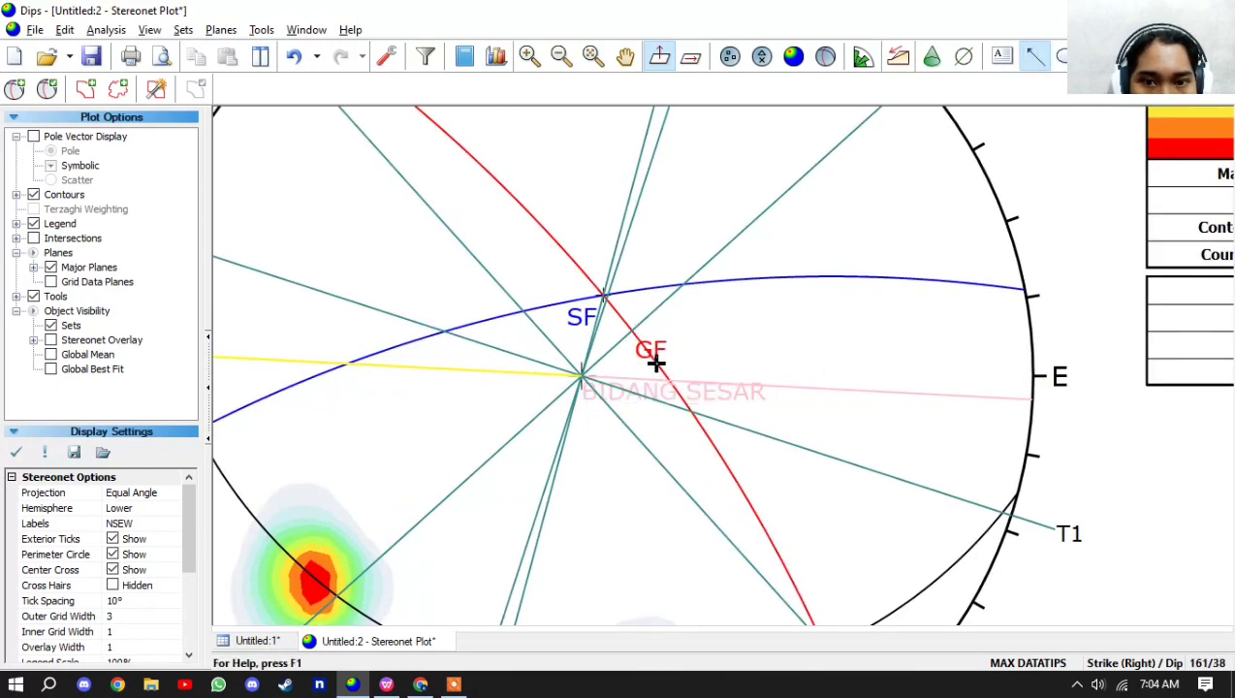
left_click(611, 369)
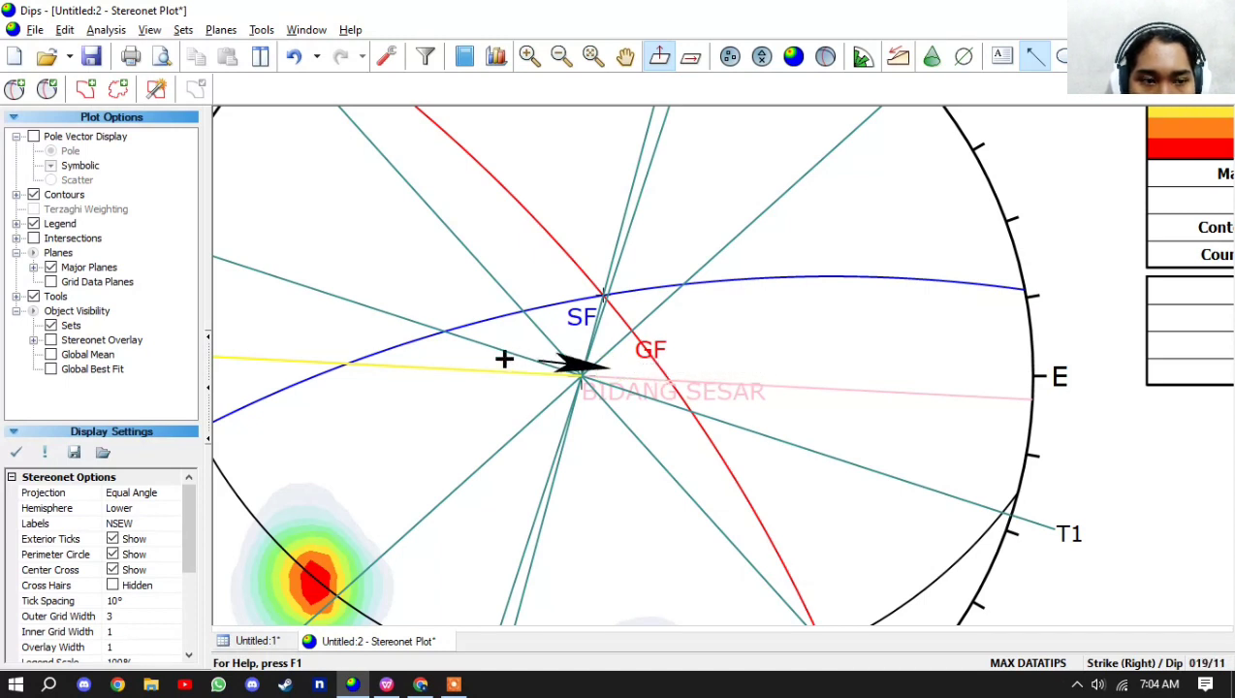
left_click(722, 366)
- Delete the west-pointing arrow above the BIDANG SESAR plane
scroll(842, 391, "down", 1)
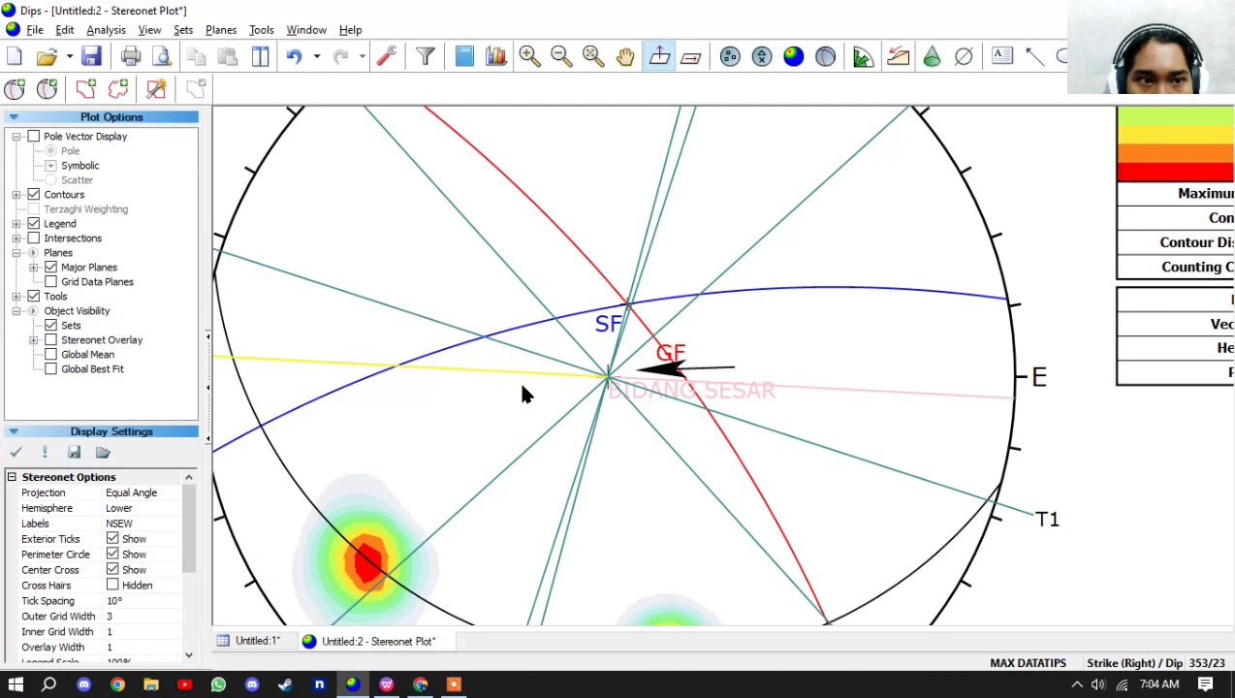
left_click(694, 368)
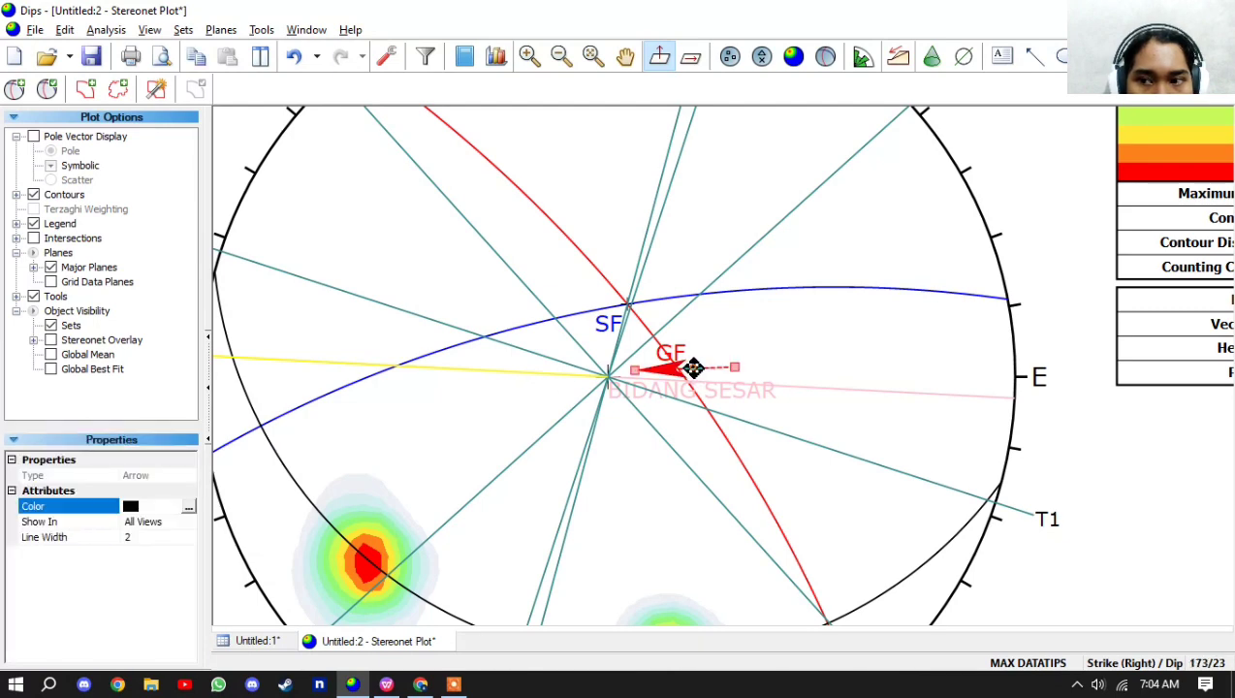
right_click(695, 368)
left_click(706, 322)
left_click(706, 322)
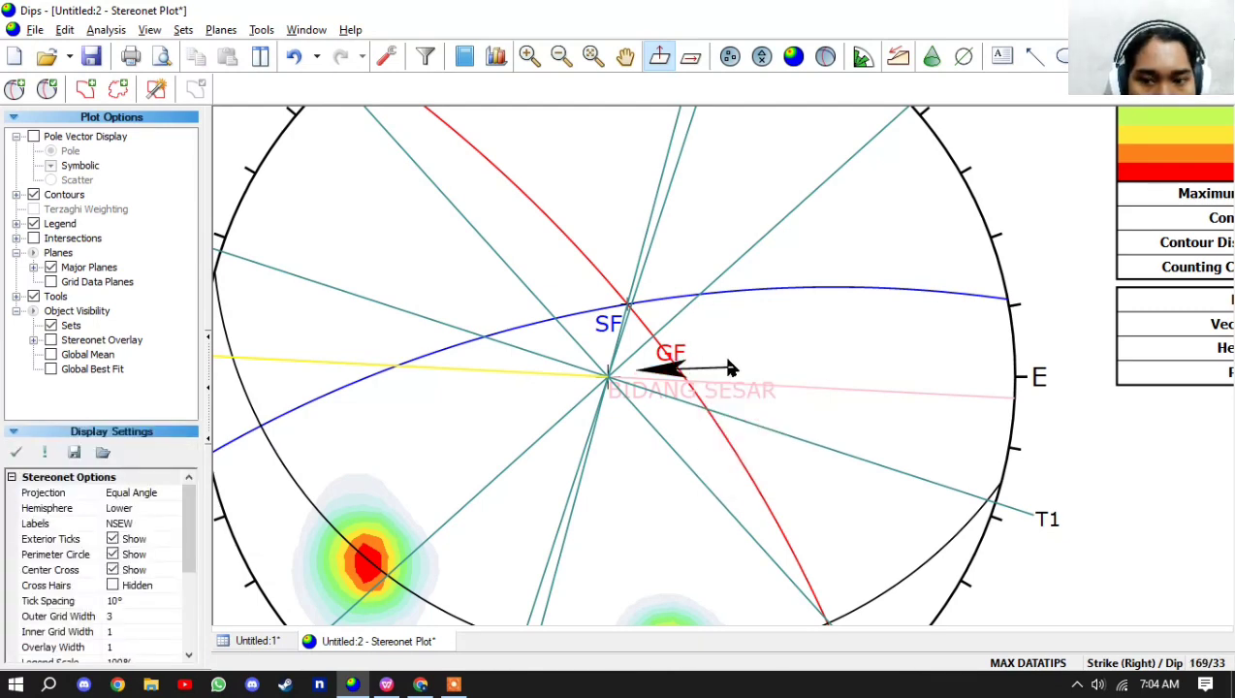
left_click(730, 368)
key("Delete")
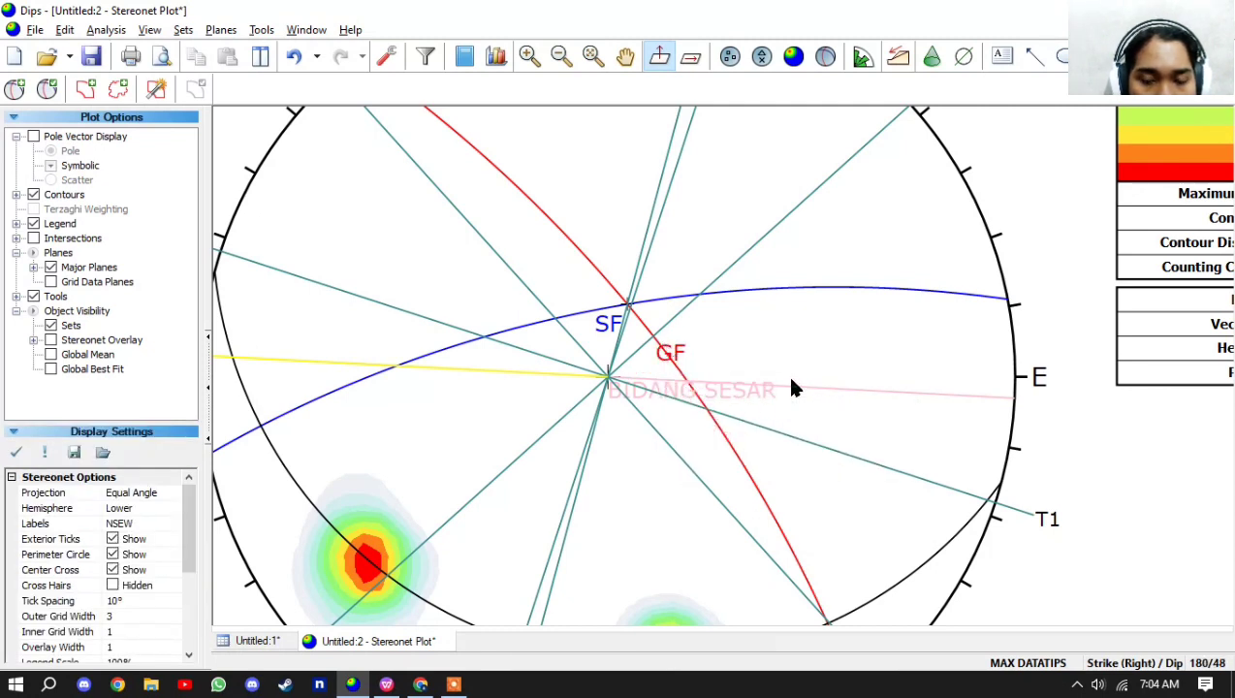
- Draw an east-pointing arrow above the BIDANG SESAR plane near the centre and a west-pointing arrow along its lower side, farther east
left_click(1036, 57)
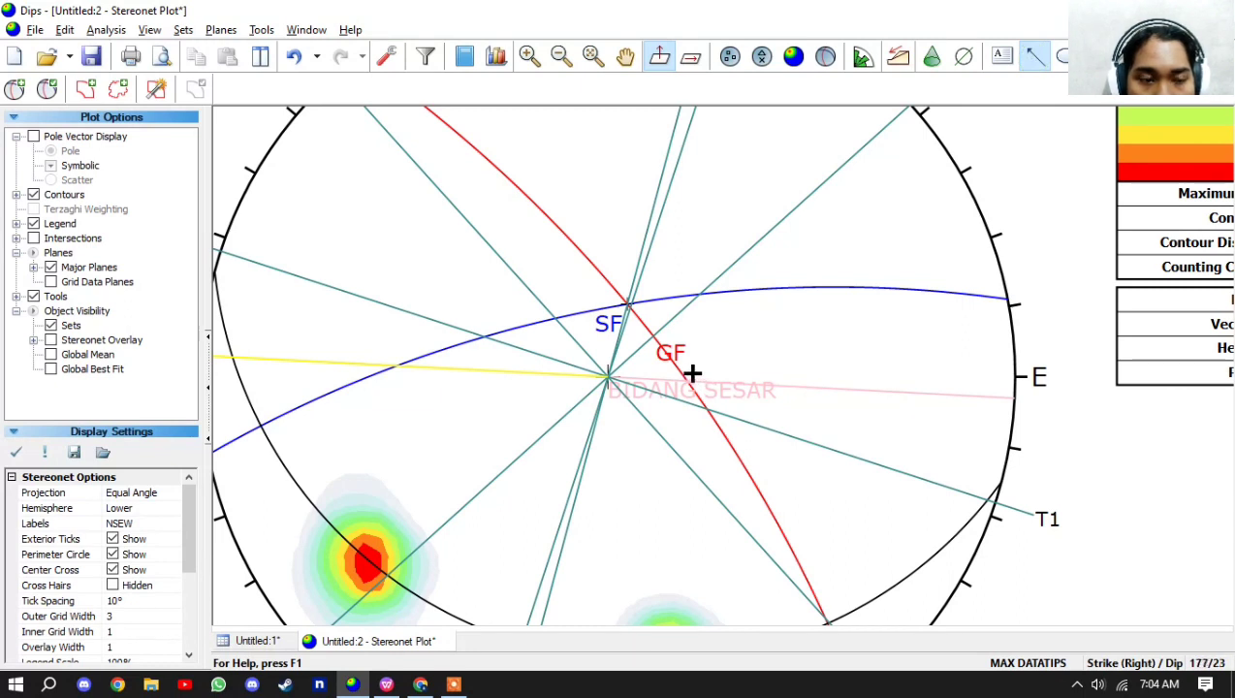
mouse_move(696, 371)
left_mouse_down()
mouse_move(751, 367)
mouse_move(537, 361)
mouse_move(720, 407)
mouse_move(580, 366)
left_mouse_up()
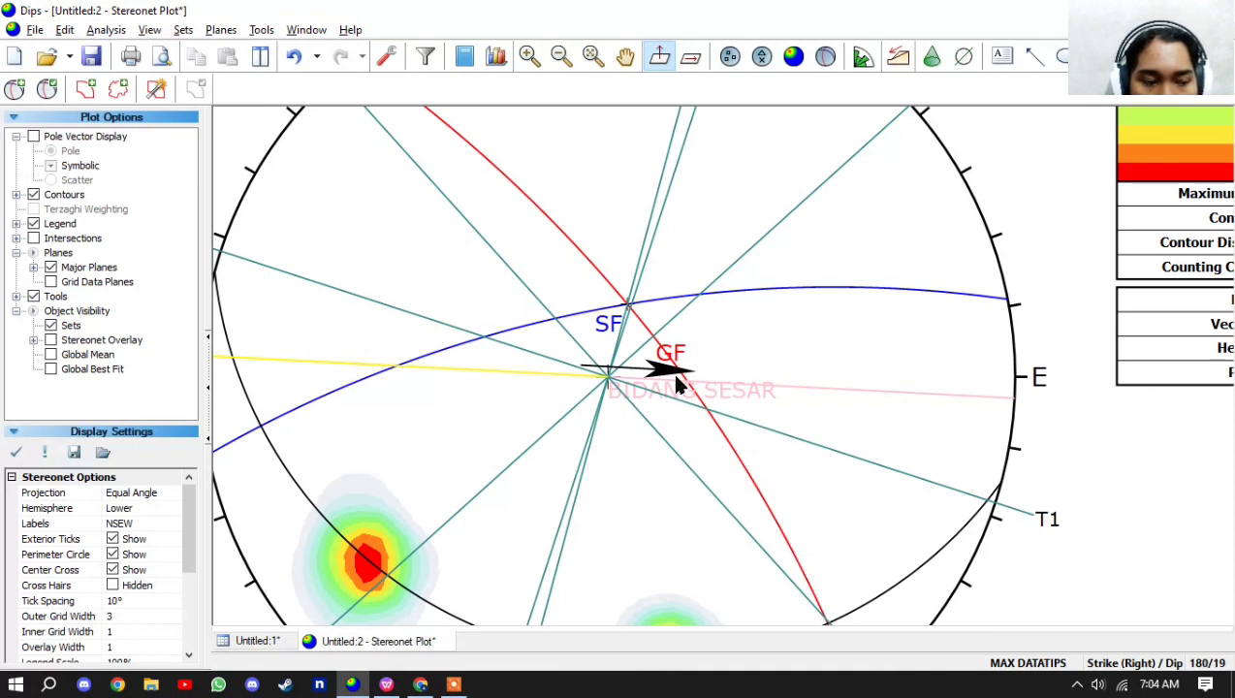
mouse_move(666, 373)
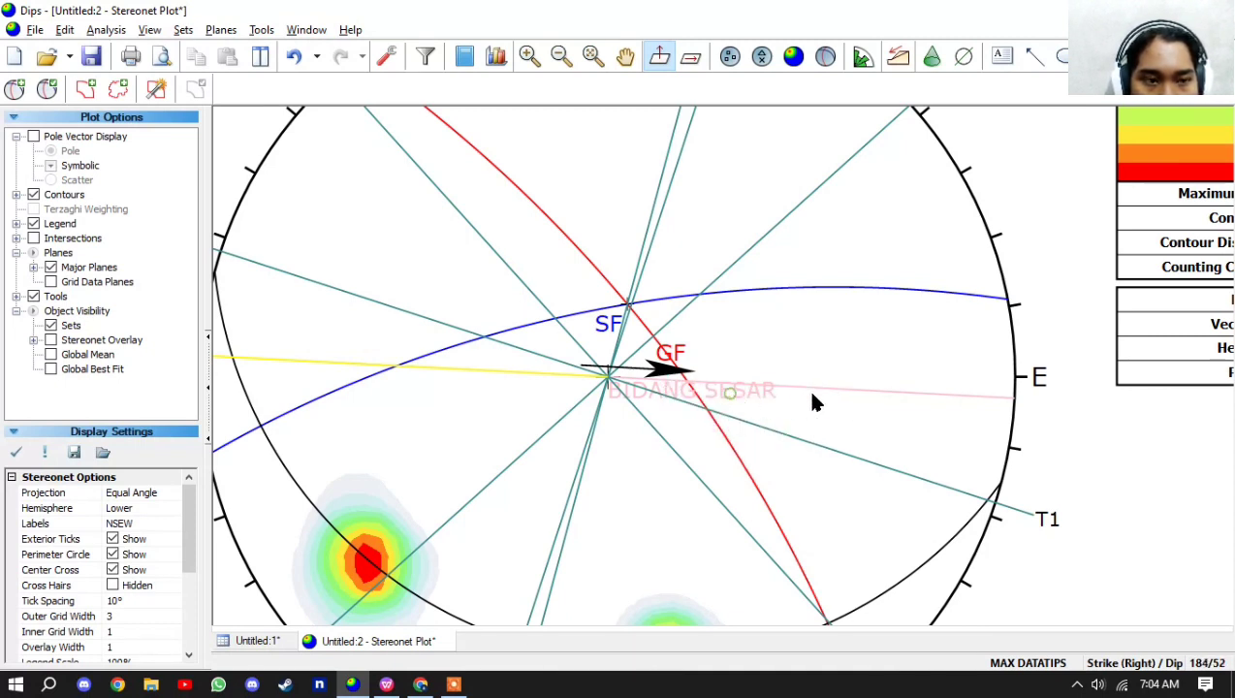
left_click(1034, 56)
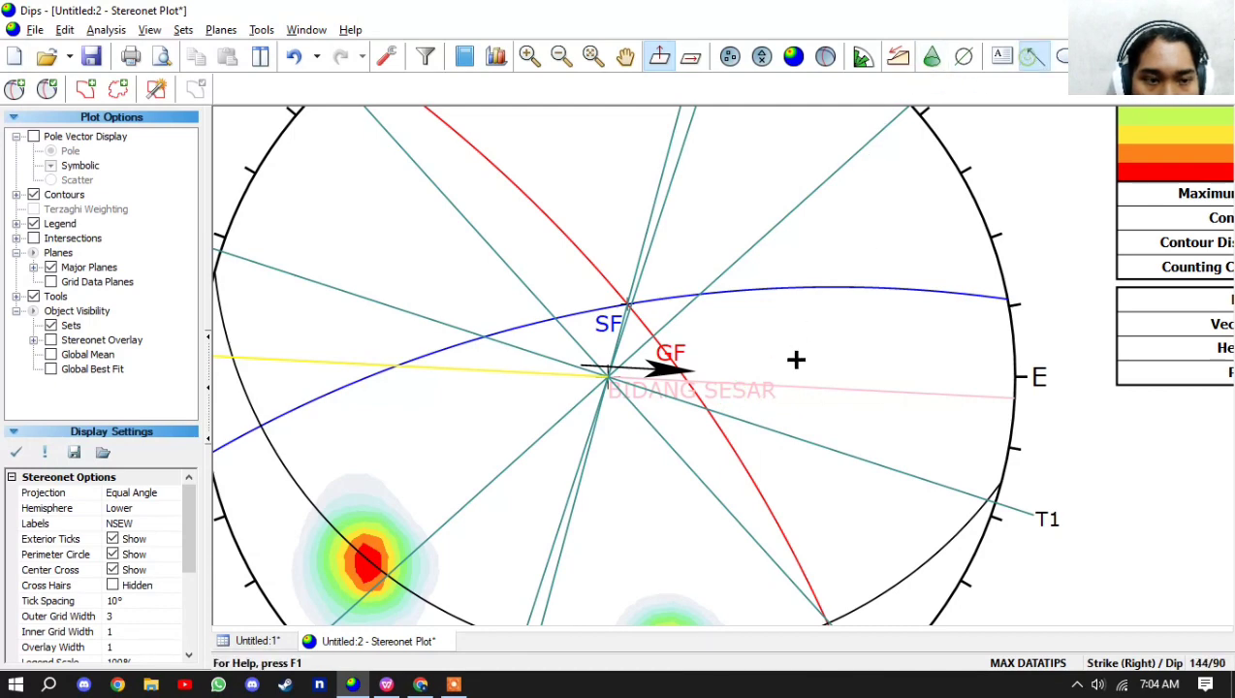
mouse_move(745, 392)
left_mouse_down()
mouse_move(857, 392)
mouse_move(869, 404)
mouse_move(800, 392)
mouse_move(866, 409)
left_mouse_up()
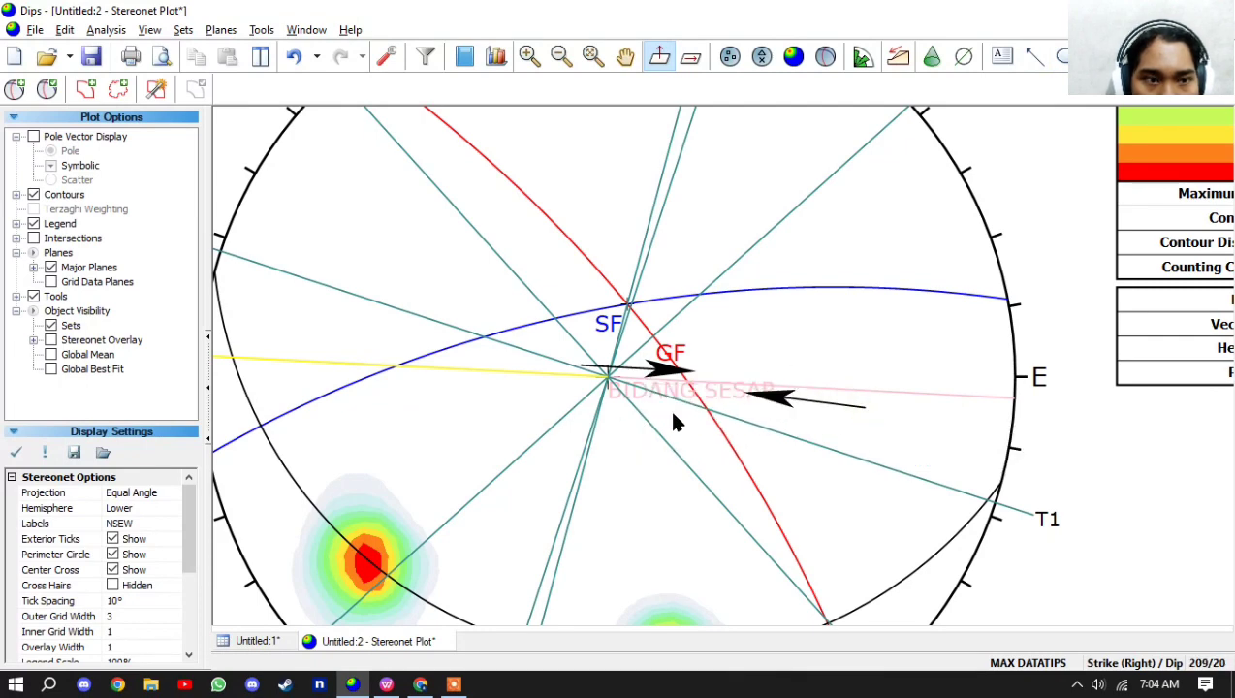
scroll(676, 423, "down", 1)
left_click_drag(676, 423, 722, 401)
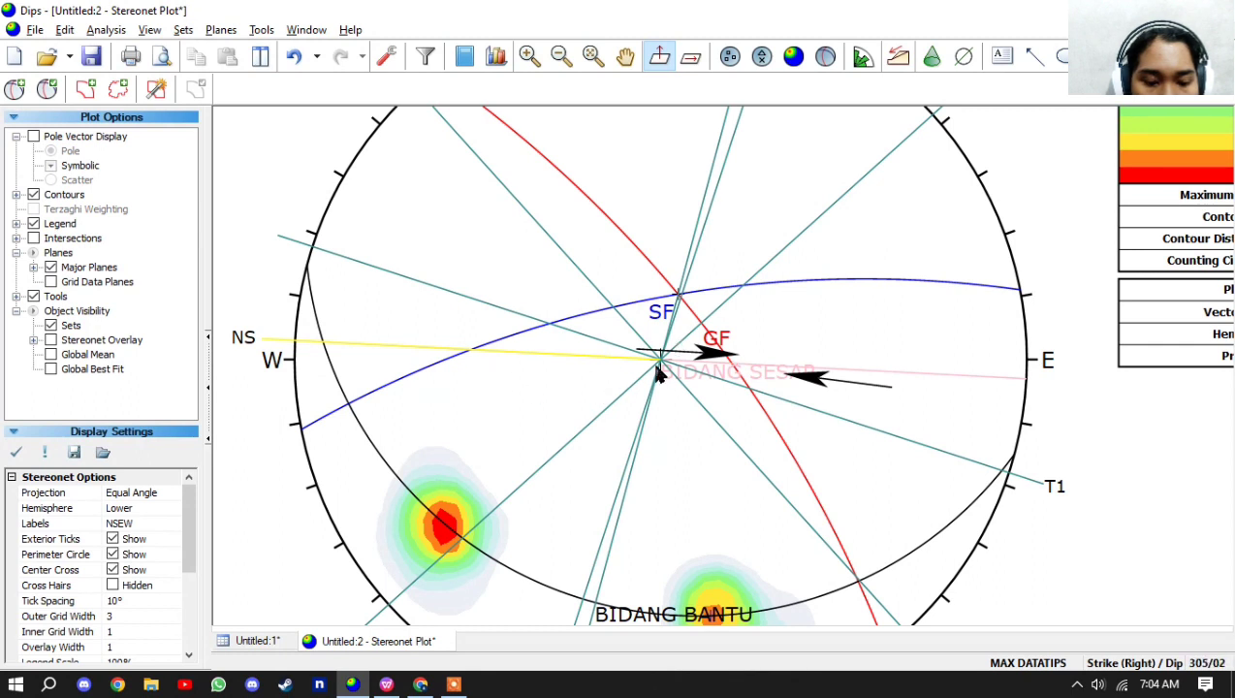
mouse_move(656, 363)
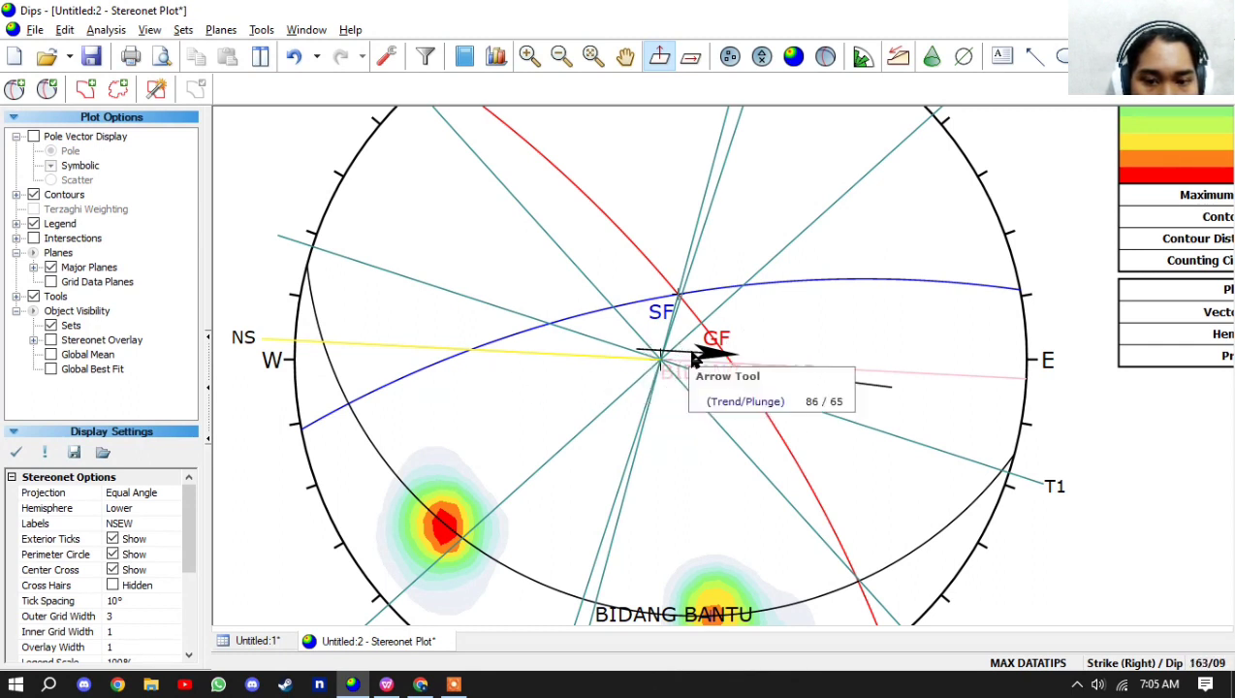
- Draw a west-pointing arrow just below the NS line, with its head near the W edge of the stereonet
left_click(1035, 57)
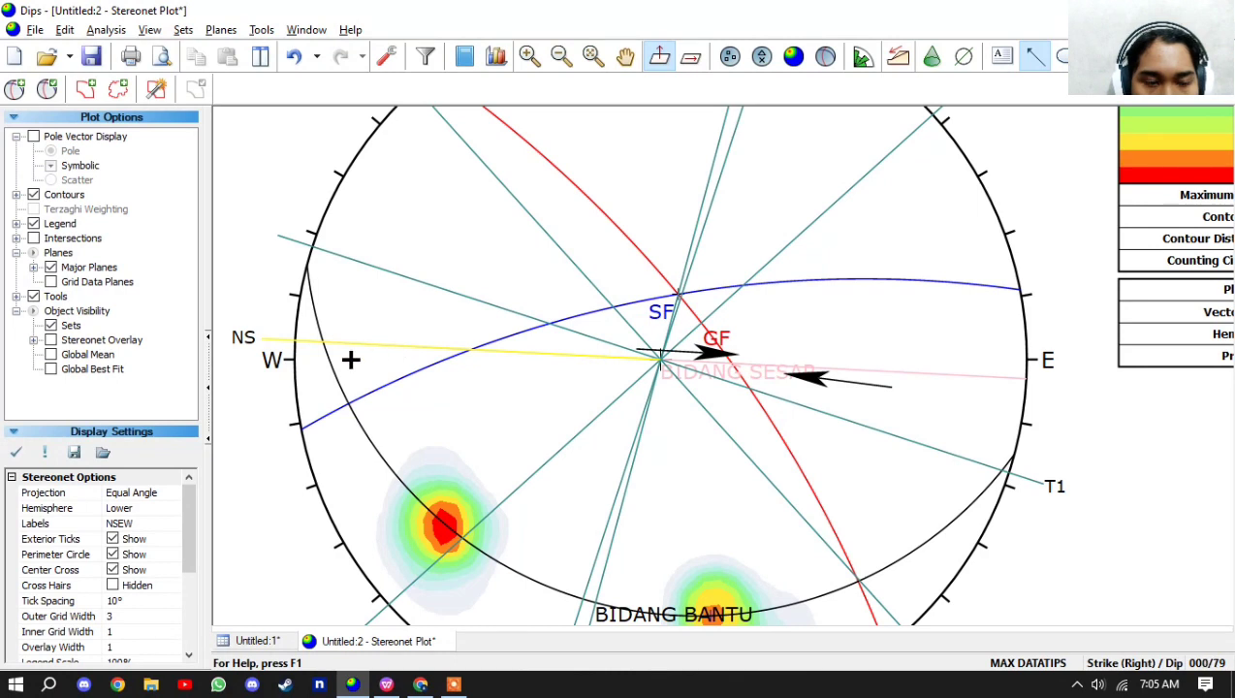
mouse_move(350, 360)
left_mouse_down()
mouse_move(502, 364)
mouse_move(482, 367)
left_mouse_up()
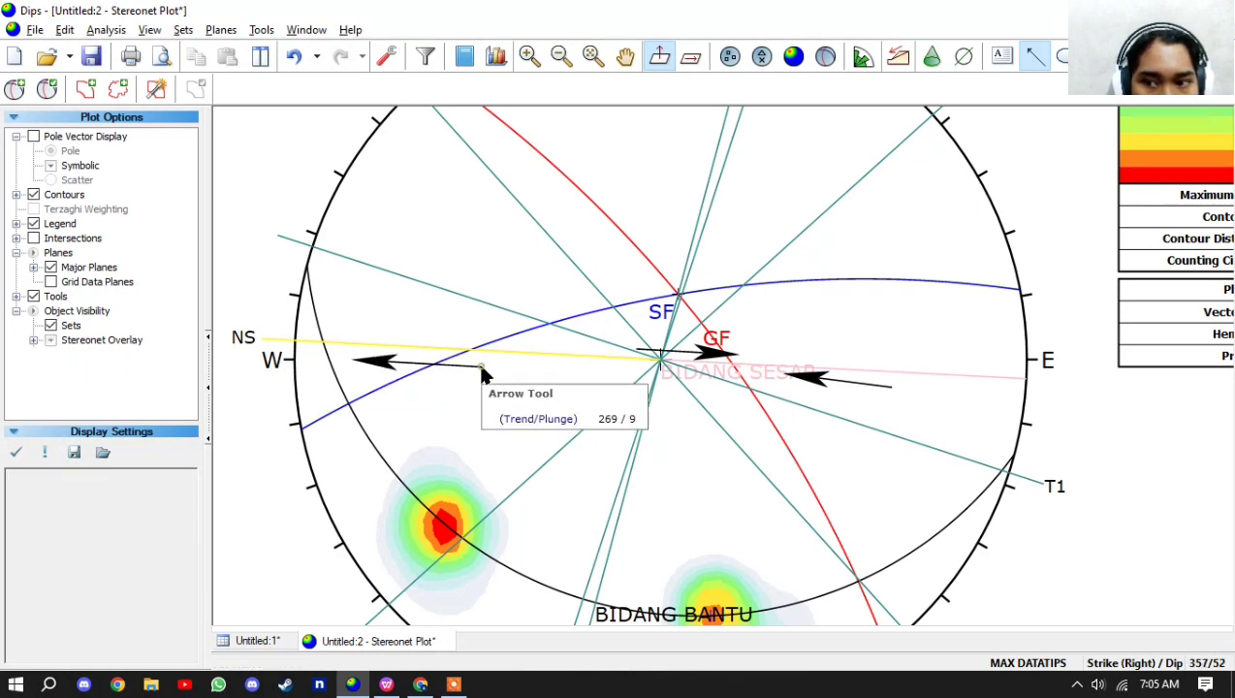
scroll(500, 447, "down", 3)
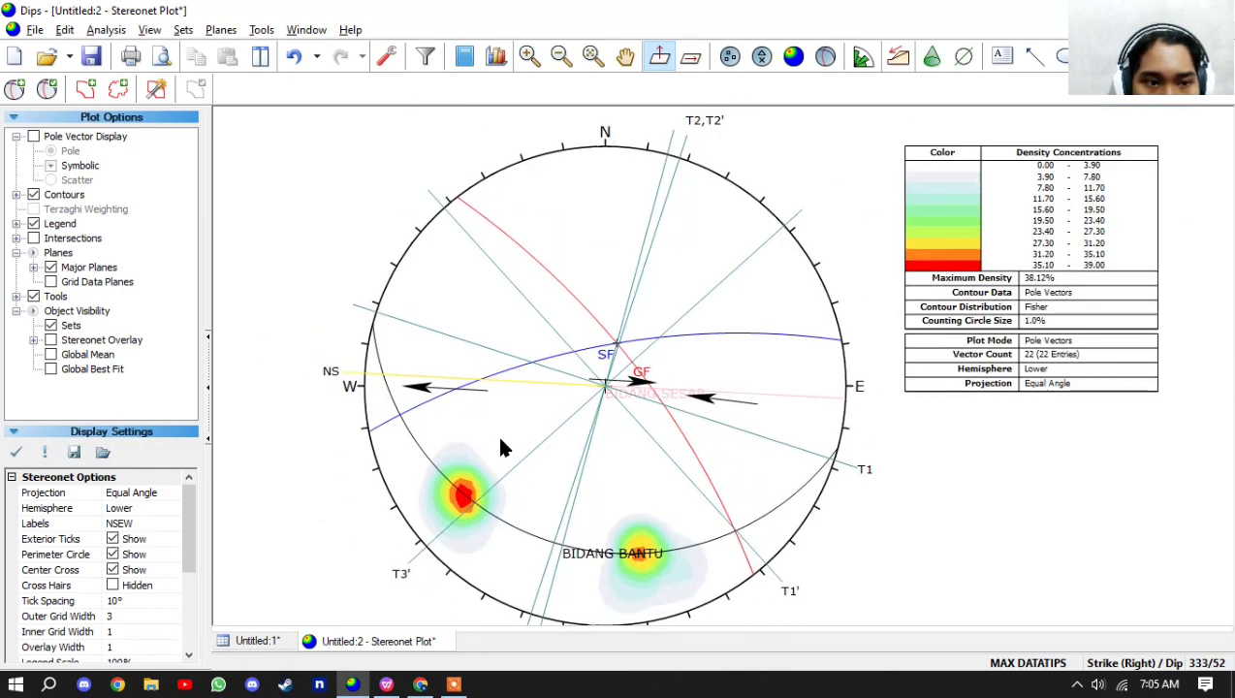
- Start a text annotation below the plot legend with the lines SF, GF and BIDANG SESAR
left_click_drag(717, 361, 491, 311)
scroll(491, 311, "down", 1)
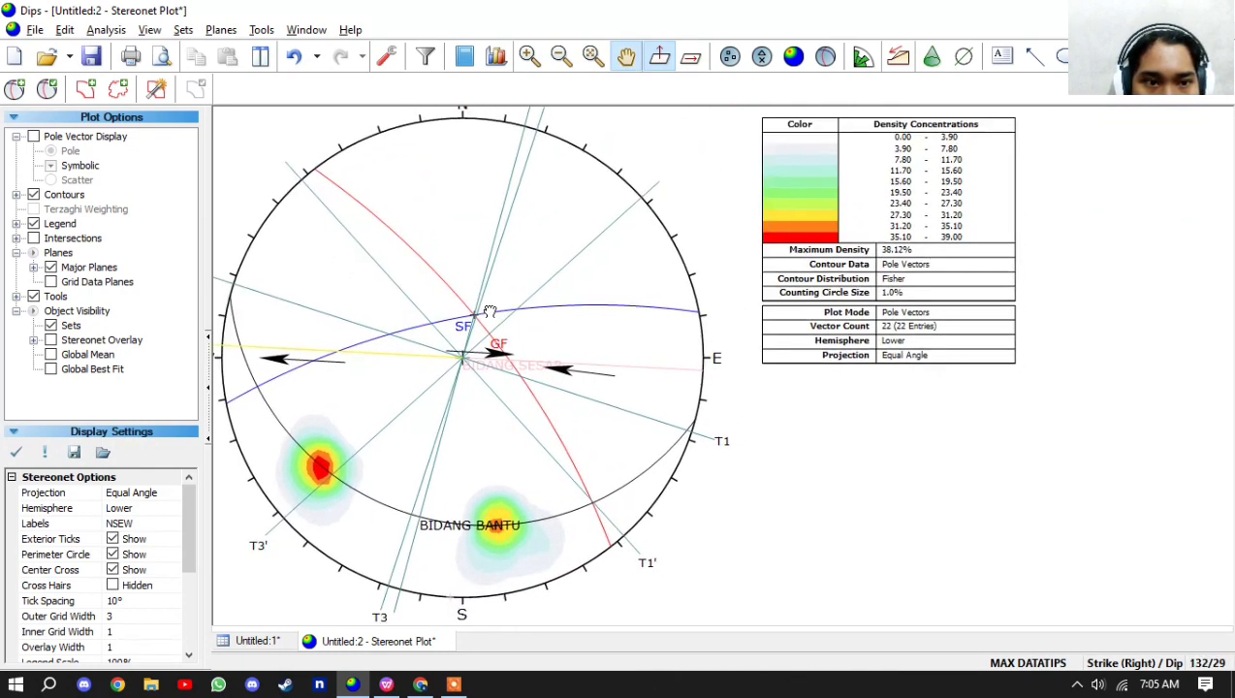
left_click(1001, 57)
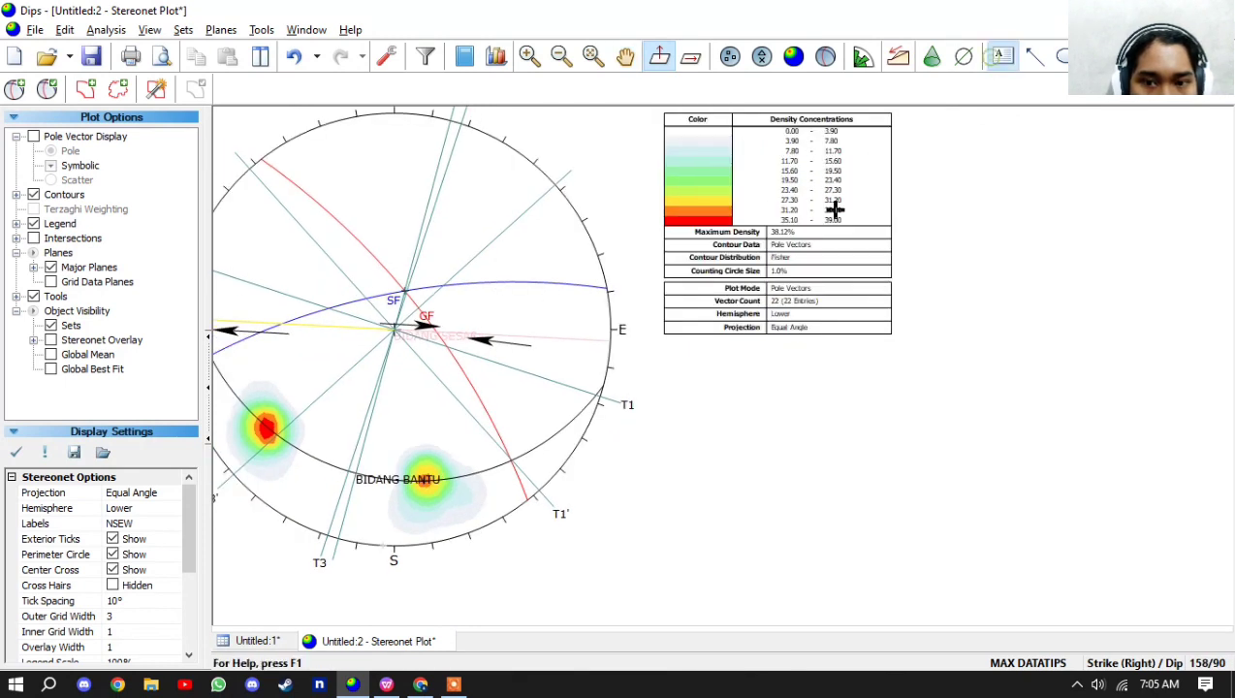
left_click(700, 386)
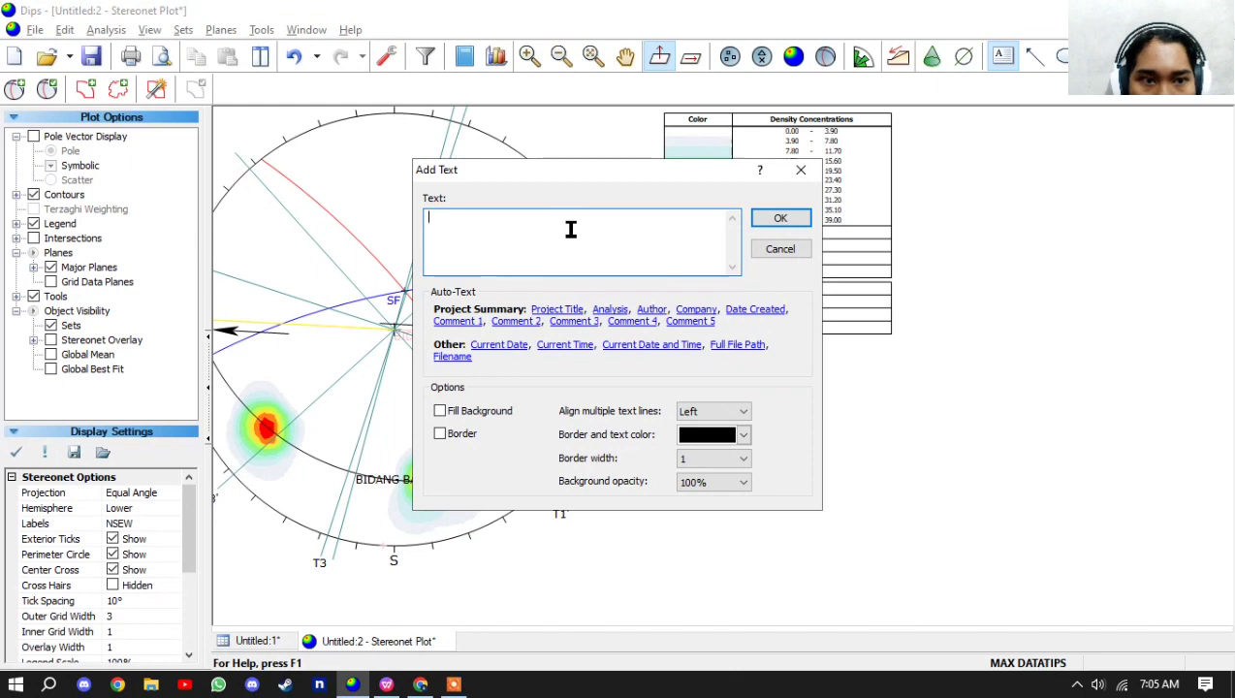
type("SF")
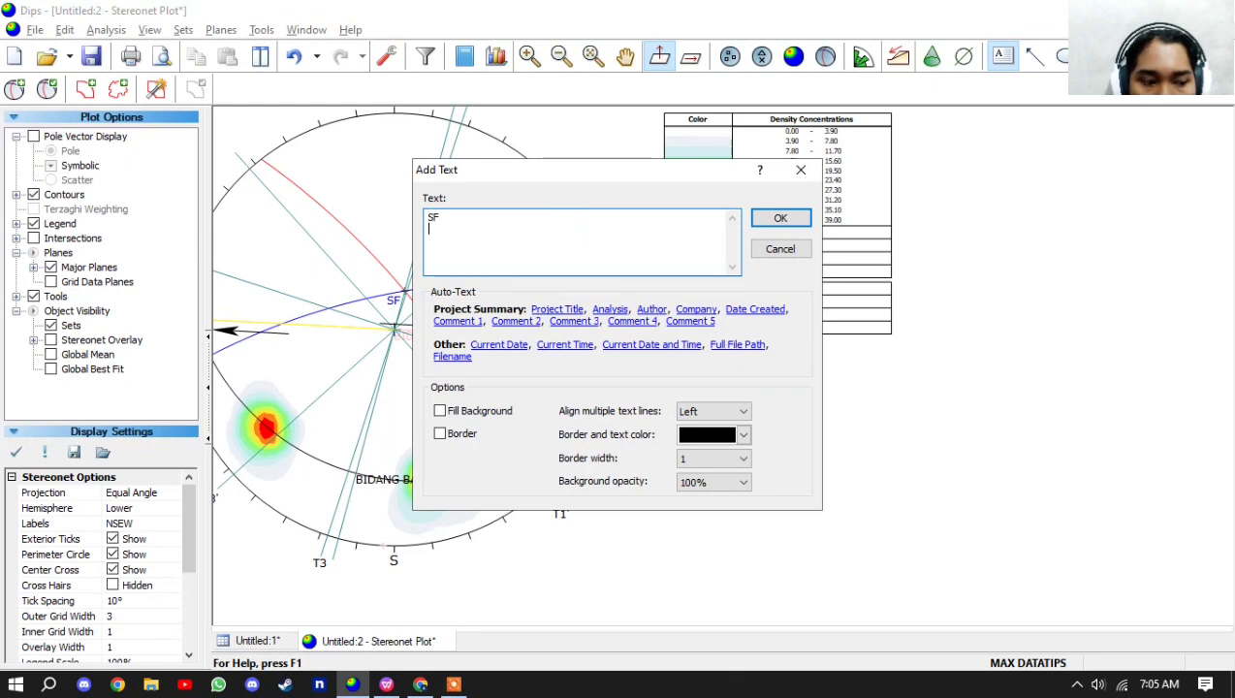
key("Return")
type("GF ")
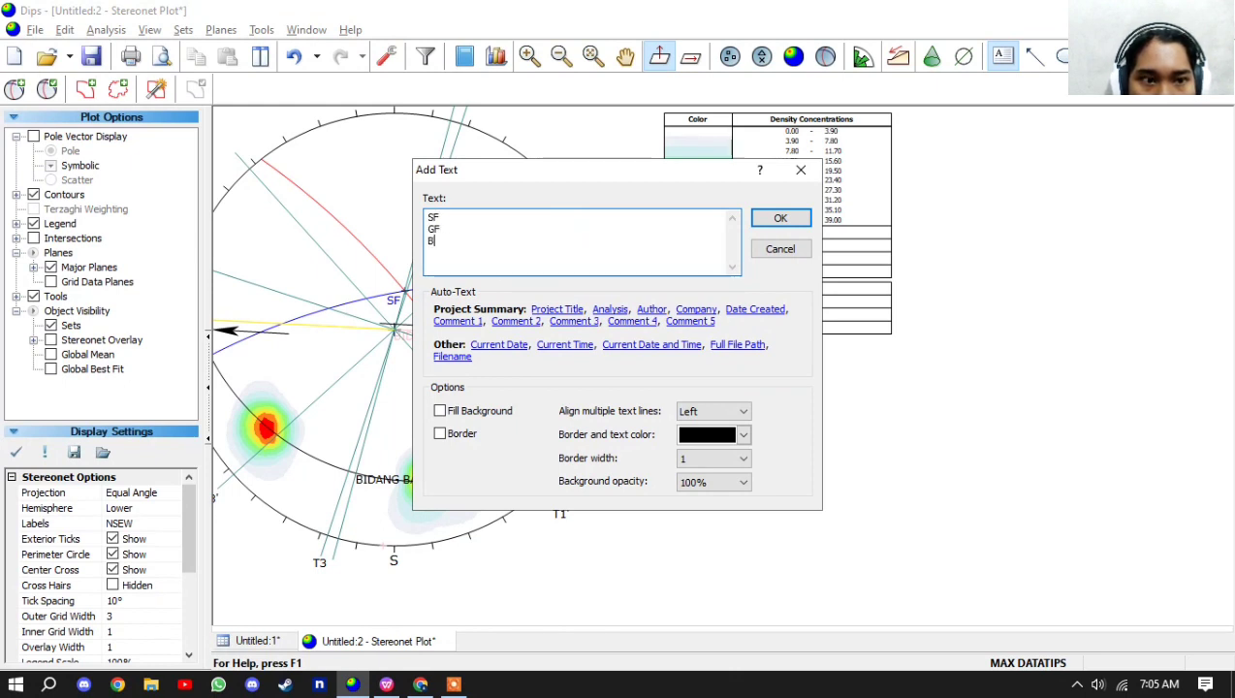
type("BIDANG SESAR")
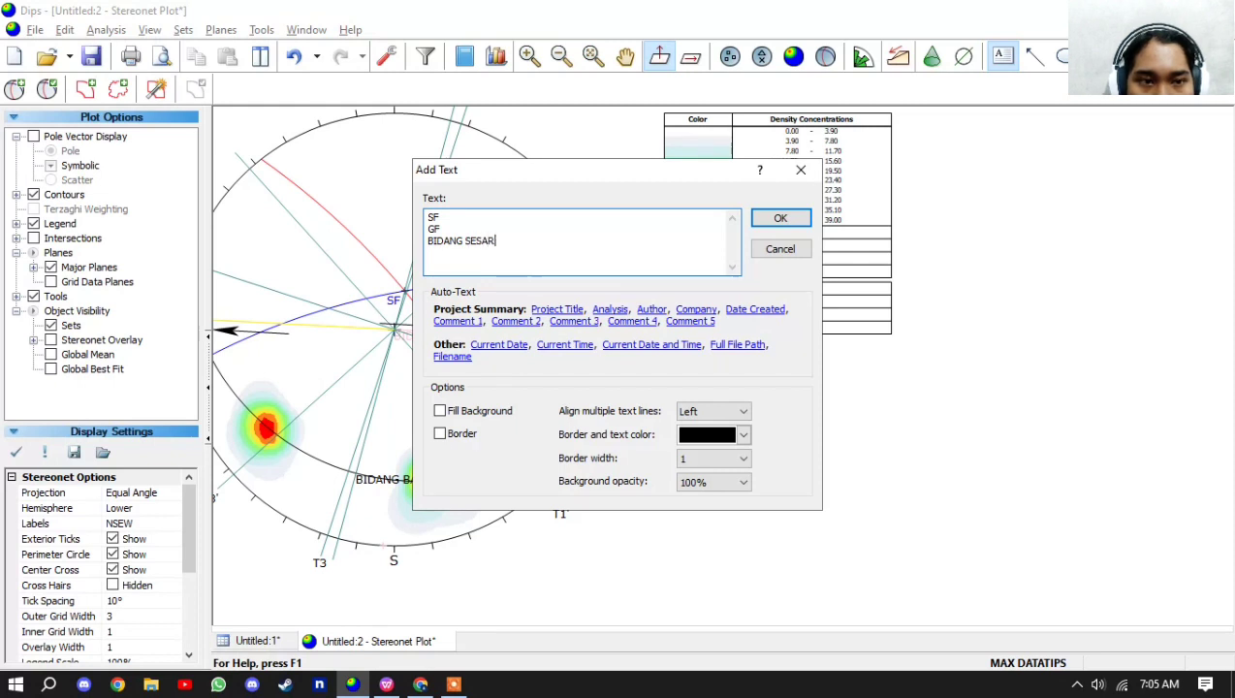
- Add the lines T1, T1', T2,T2', T3 and T3' to the annotation text
key("Return")
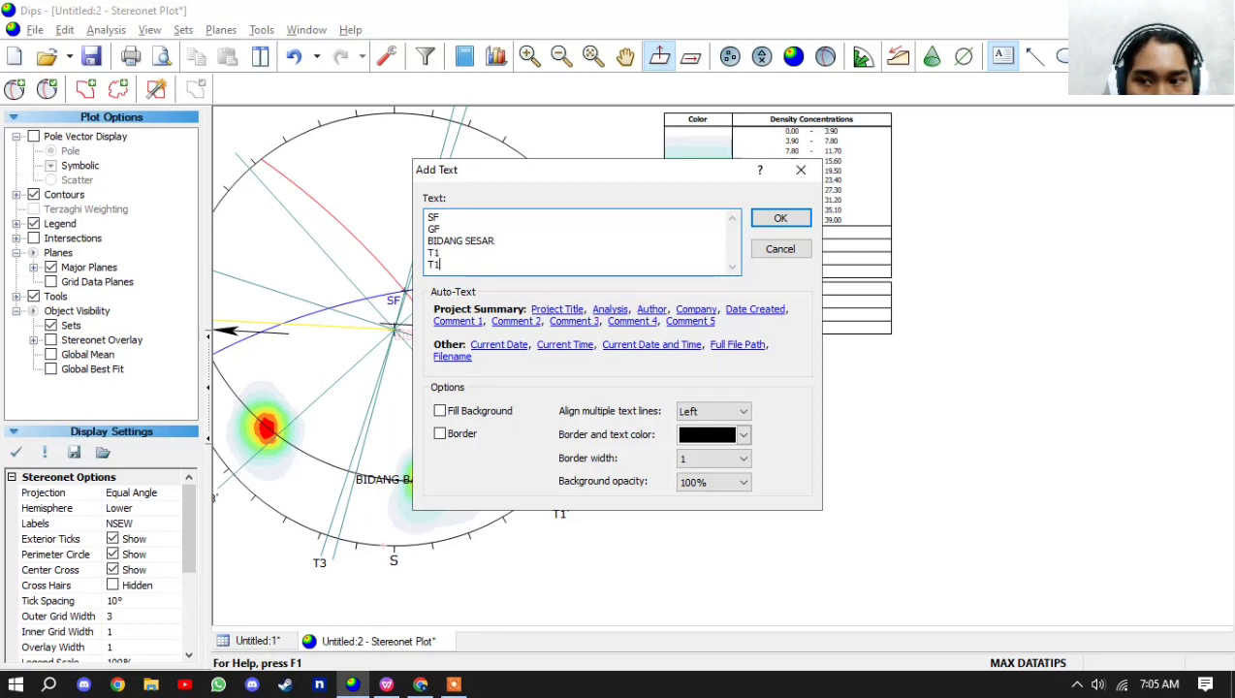
type("'")
key("Return")
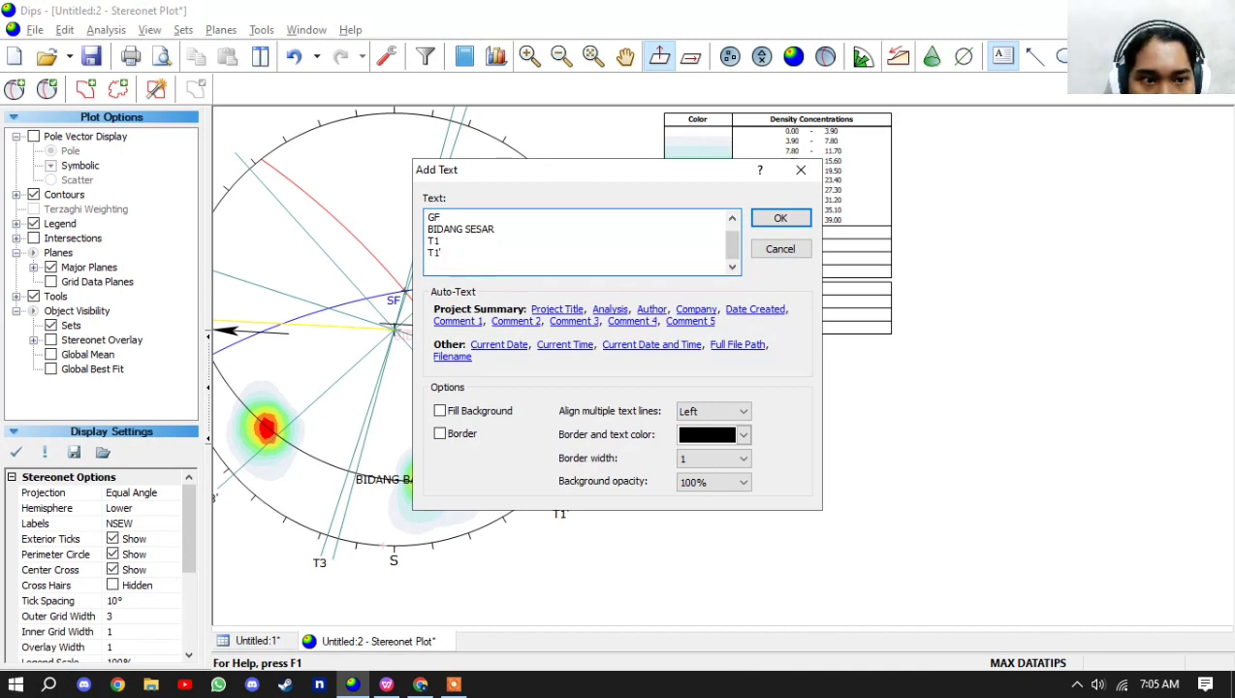
type("T2,T2")
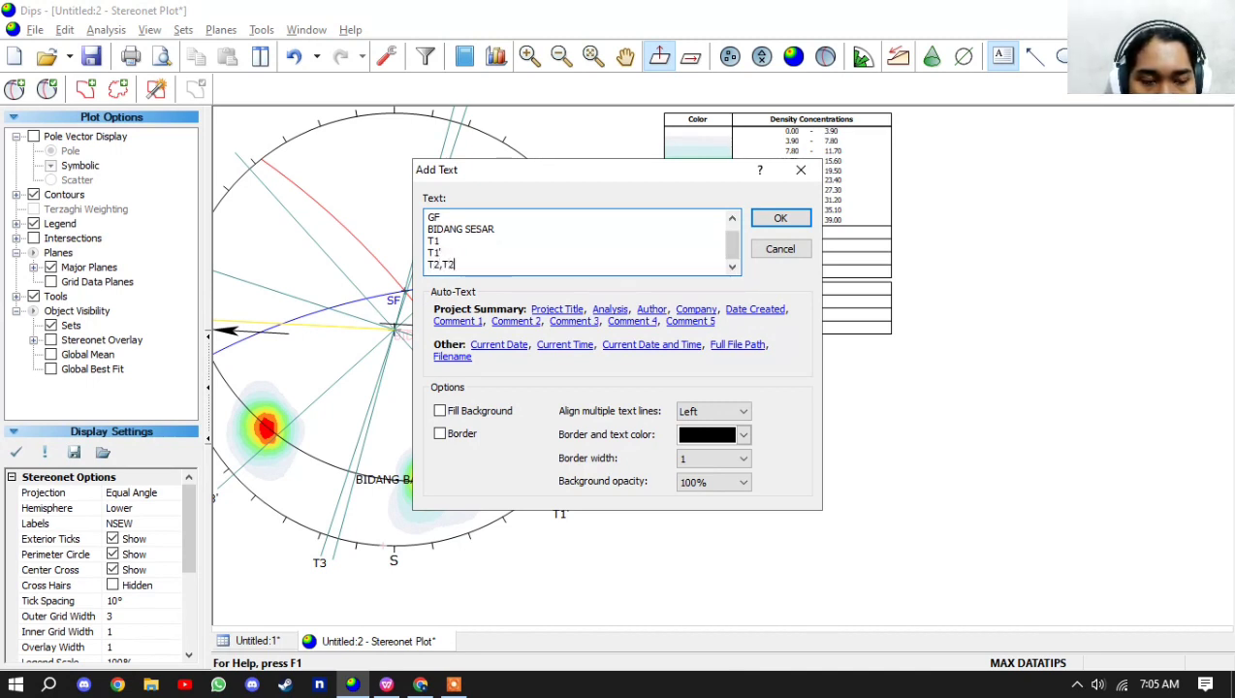
type("'")
key("Return")
type("T3")
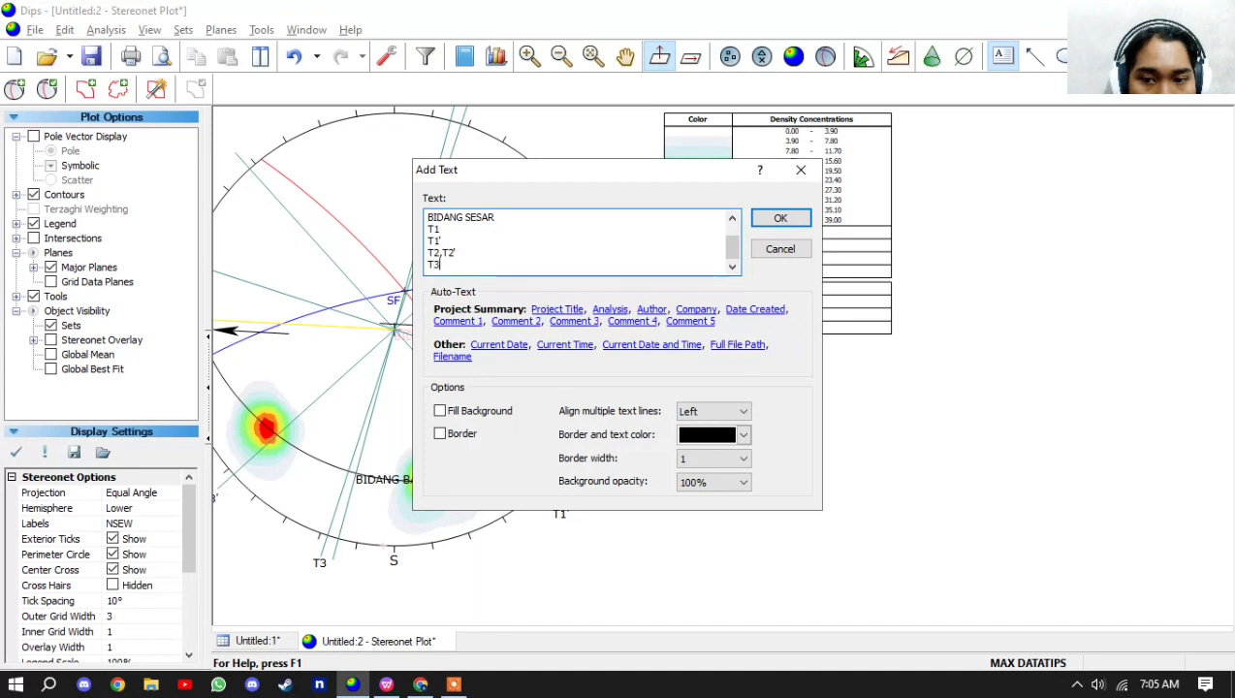
key("Return")
type("T3")
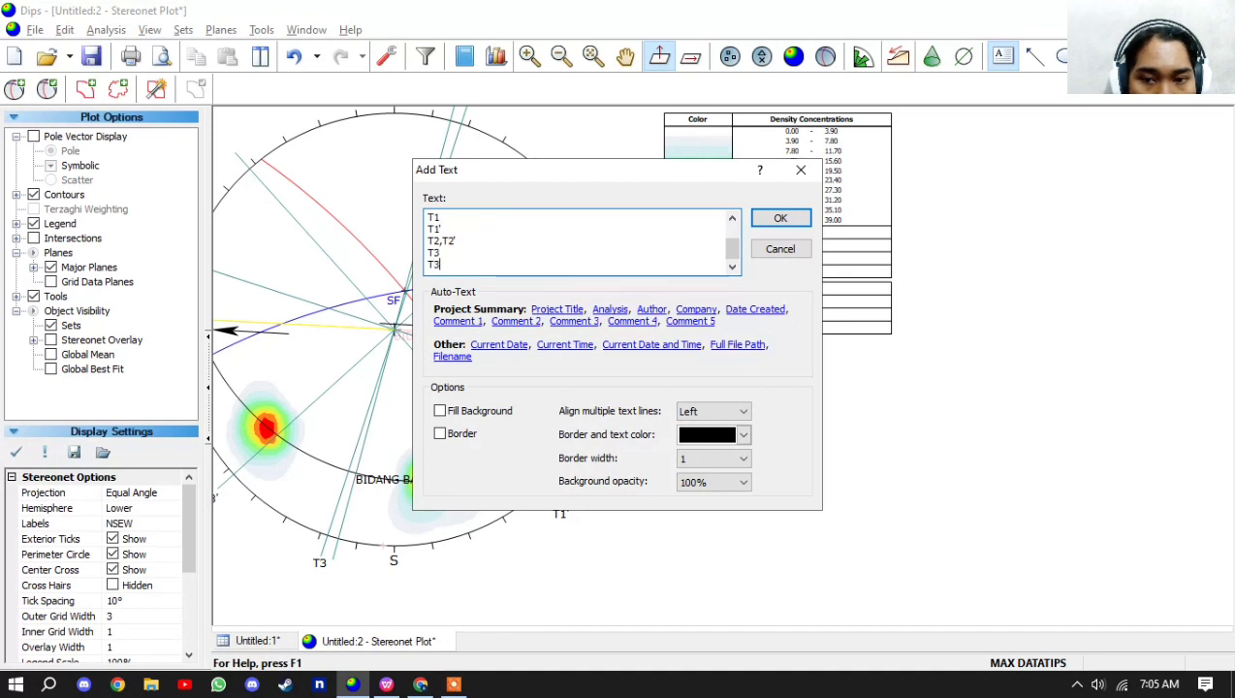
type("'")
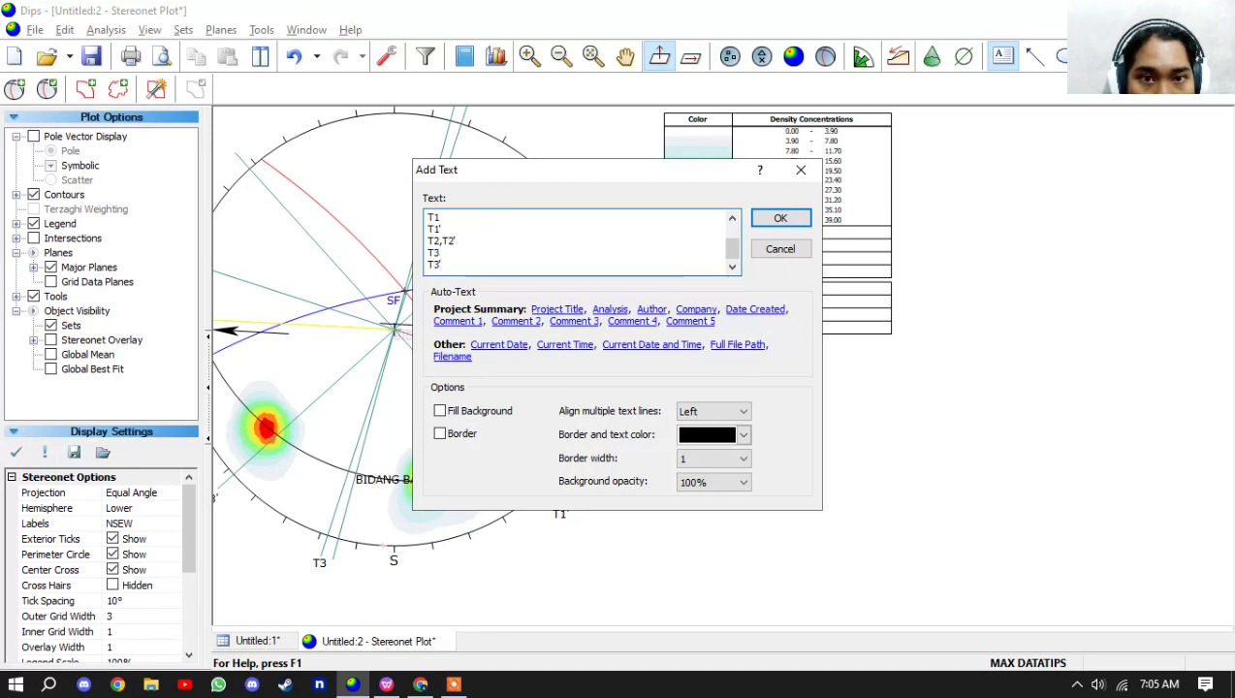
- Add the lines NET SLIP and RAKE at the end of the annotation text
key("Return")
type("NET")
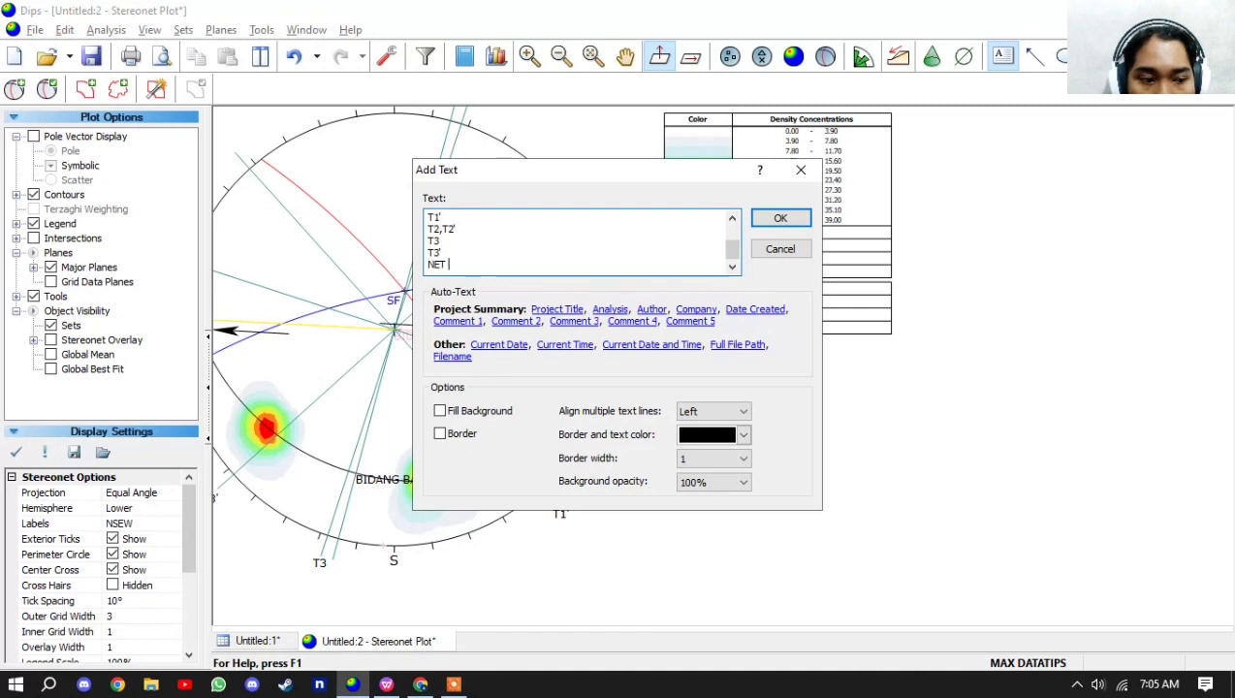
type(" SLIP")
key("Return")
type("RA")
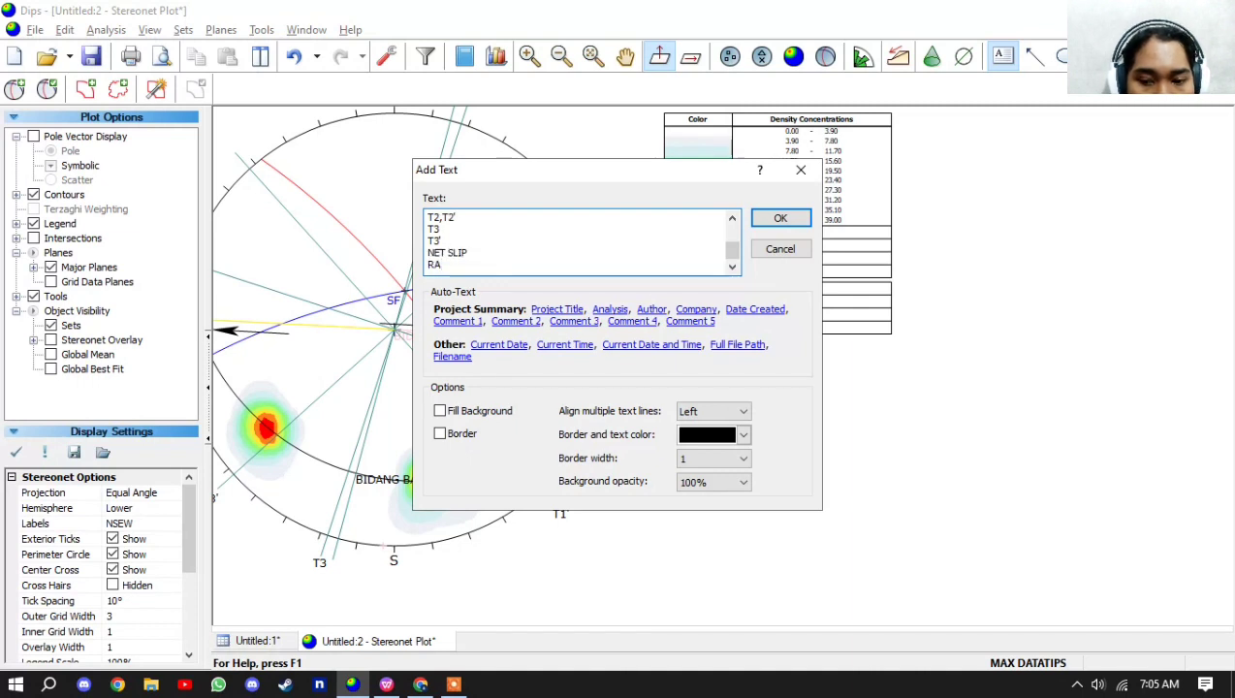
type("KE")
- Append a colon to the SF, GF, BIDANG SESAR, T1 and T1' lines of the annotation
scroll(548, 262, "up", 3)
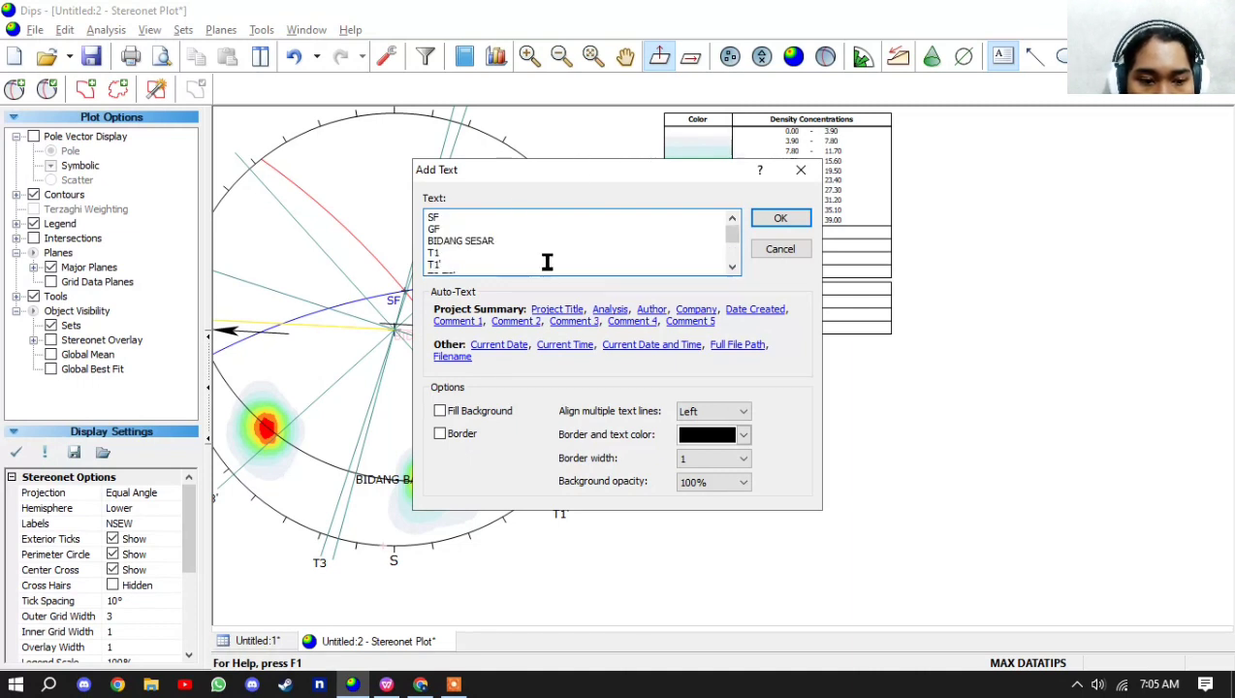
scroll(548, 262, "down", 3)
scroll(548, 262, "up", 3)
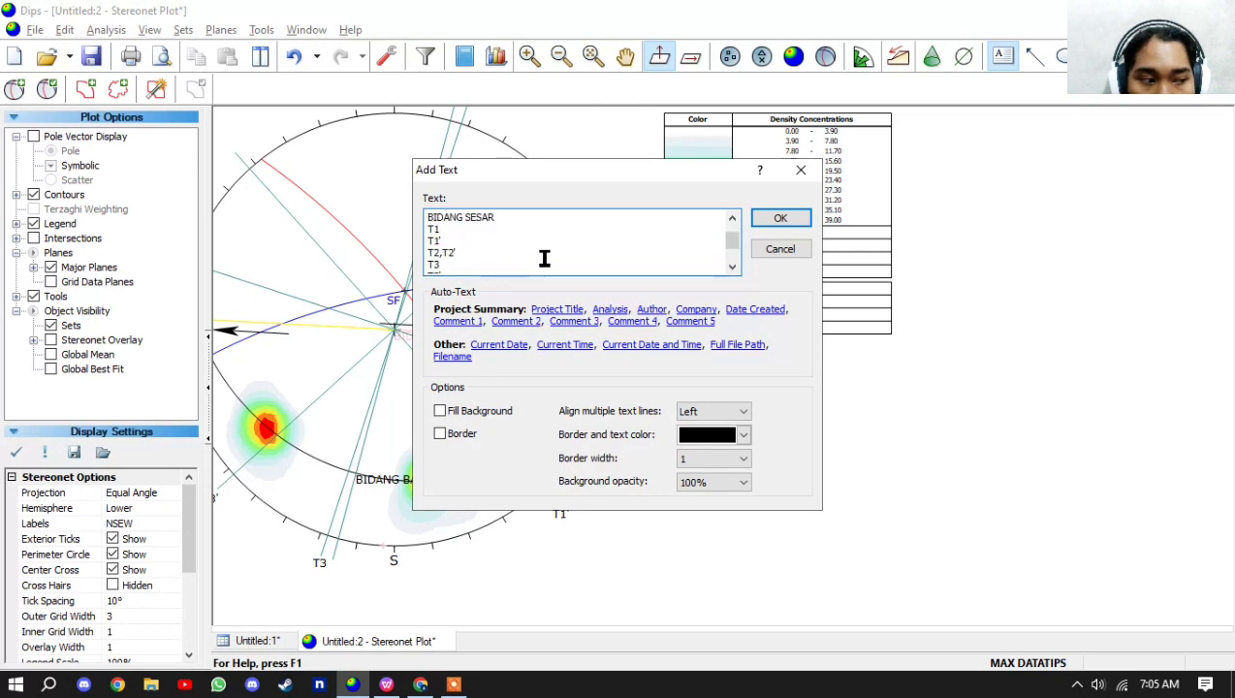
left_click(493, 221)
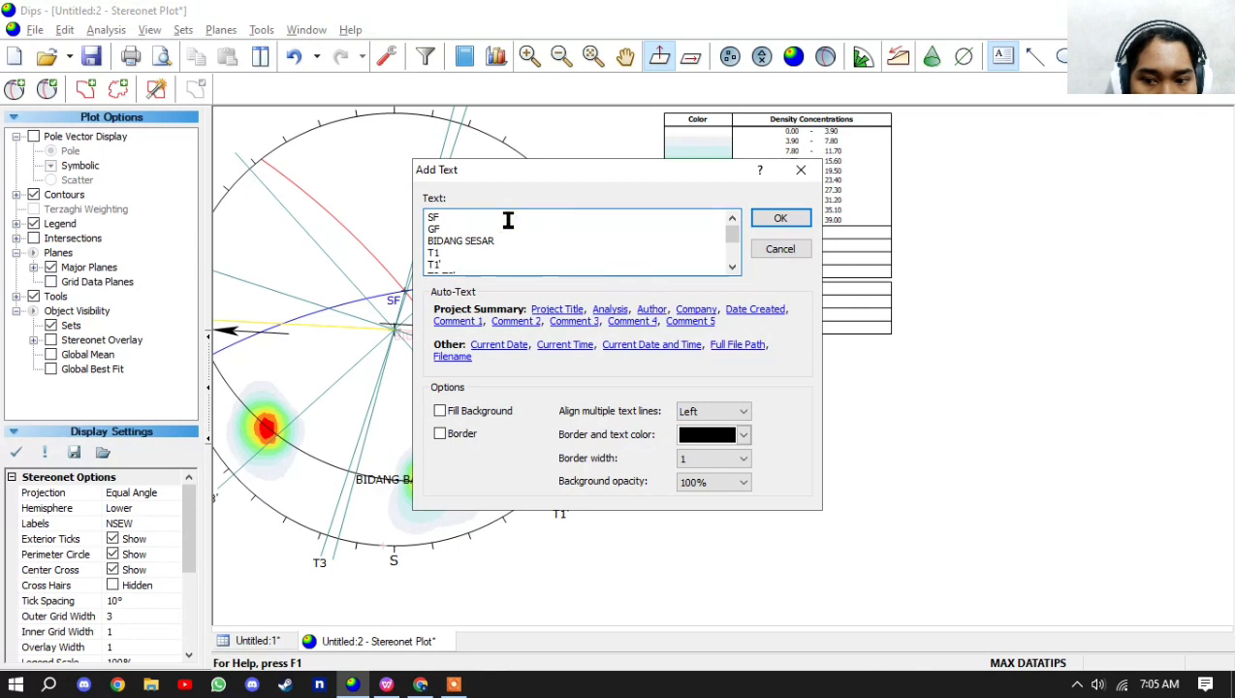
type(";")
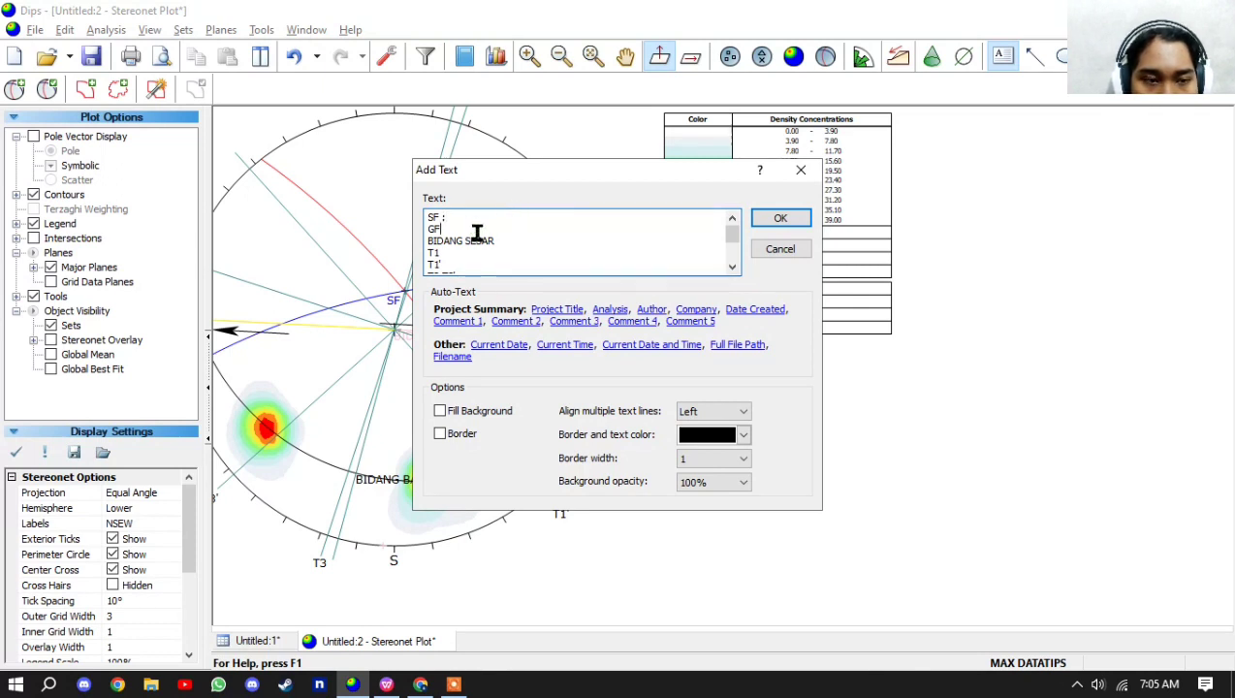
key("Down")
type(";")
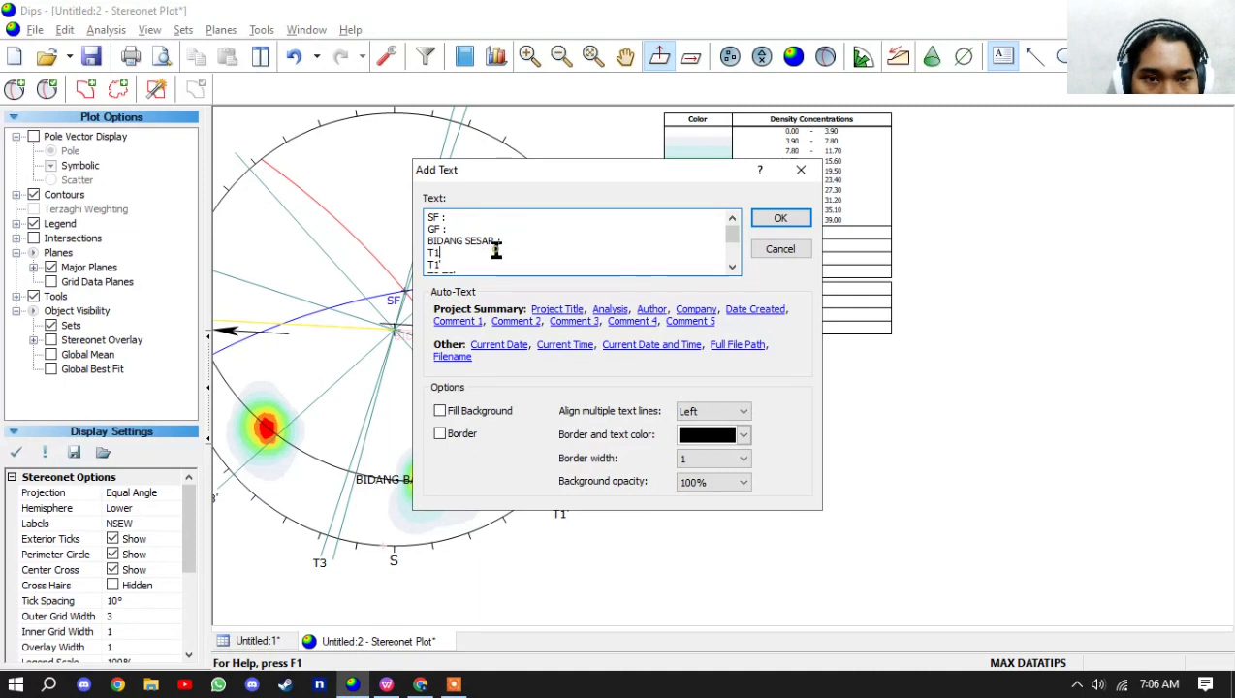
type(" :")
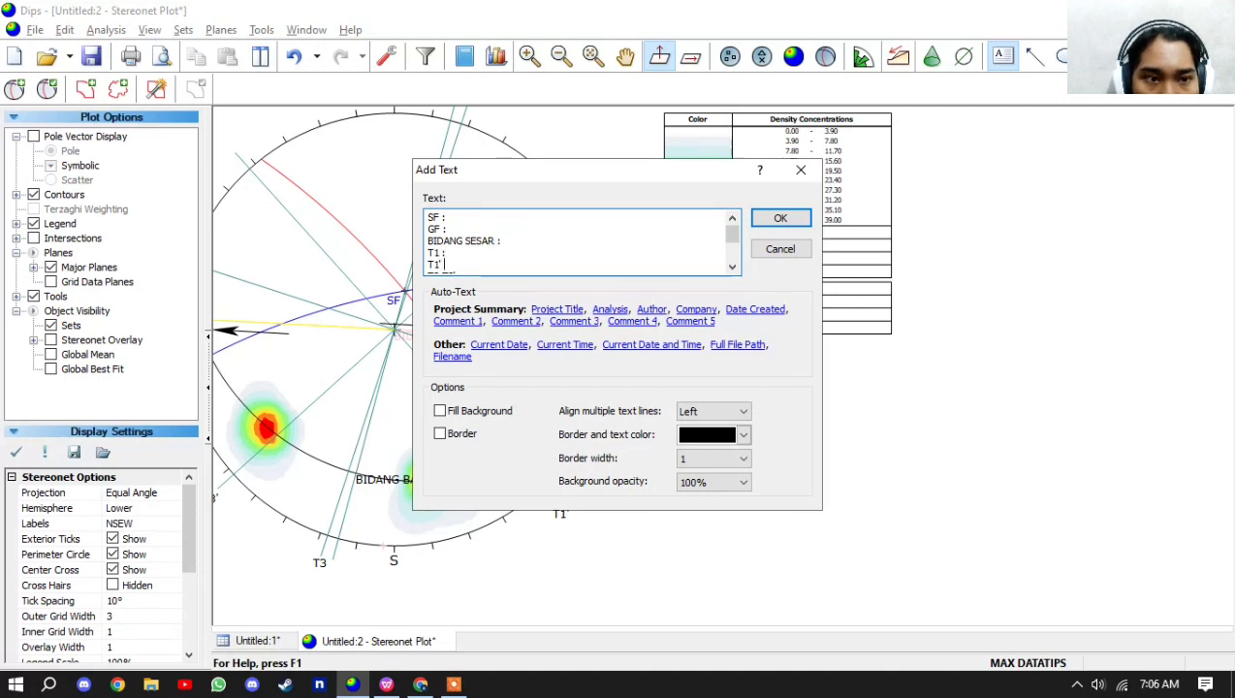
scroll(495, 257, "down", 2)
key("Down")
type(":")
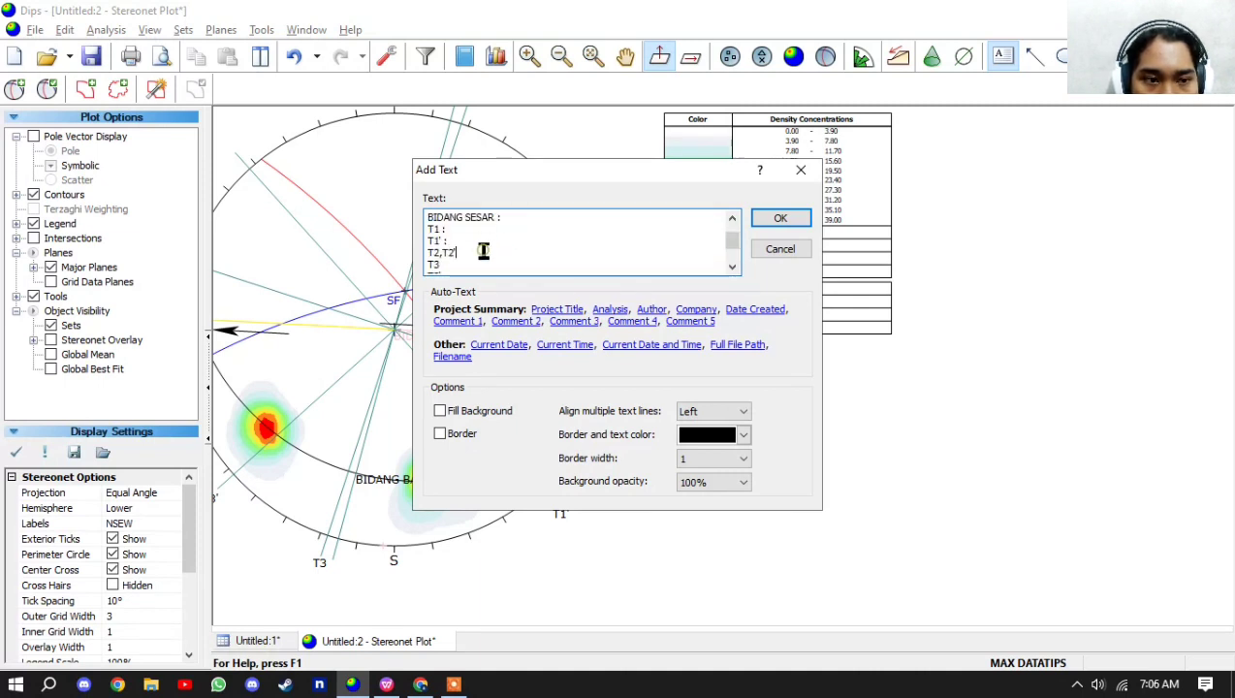
- Append a colon to the T2,T2', T3, T3', NET SLIP and RAKE lines and place the annotation on the plot
key("Down")
type(":")
key("Down")
type(":")
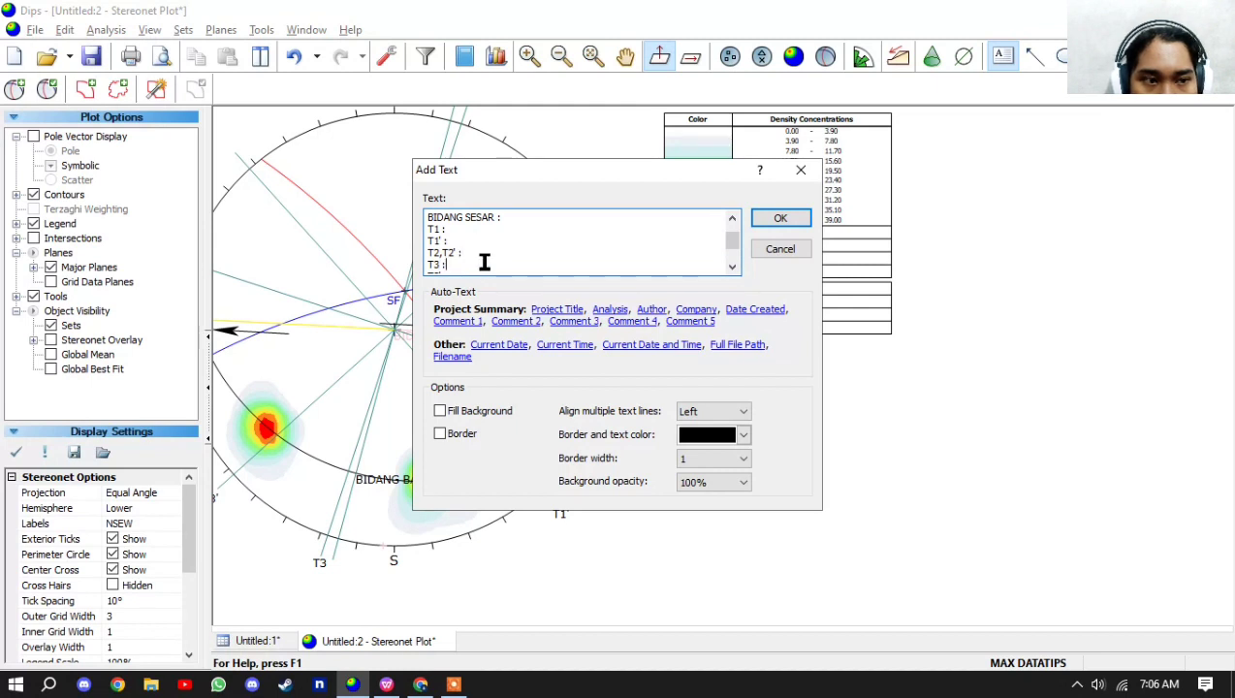
scroll(479, 256, "down", 2)
left_click(479, 252)
type(":")
left_click(469, 242)
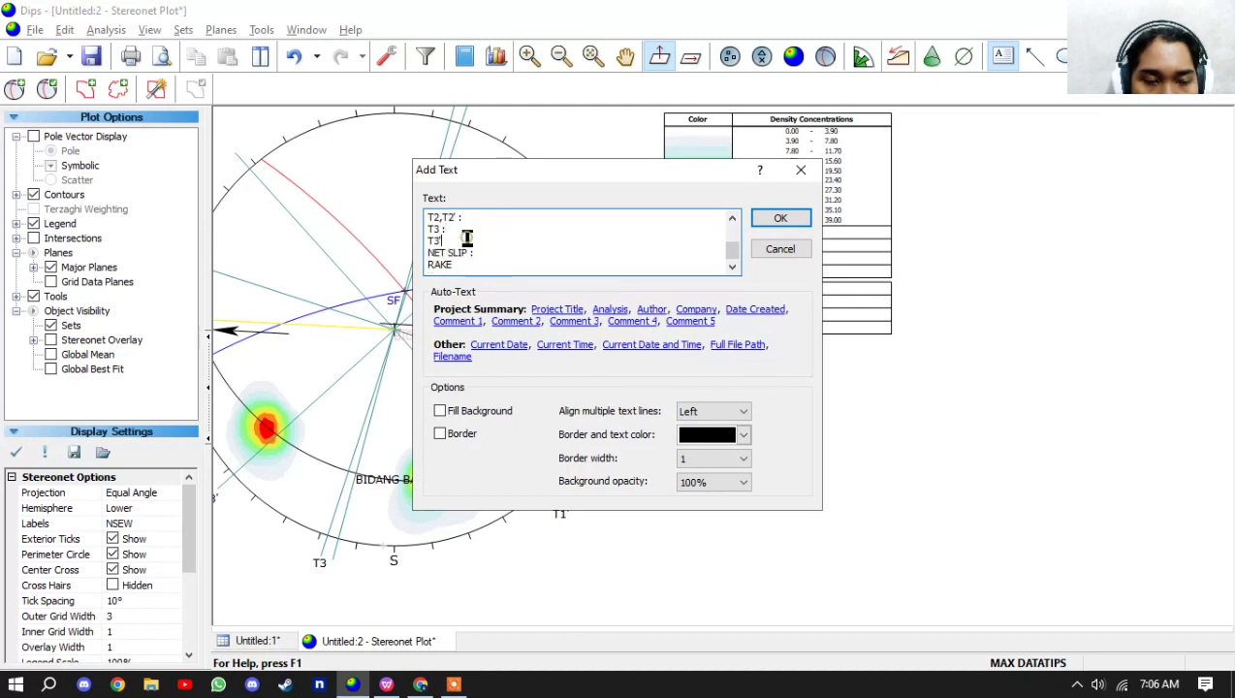
type(":")
left_click(474, 264)
type(":")
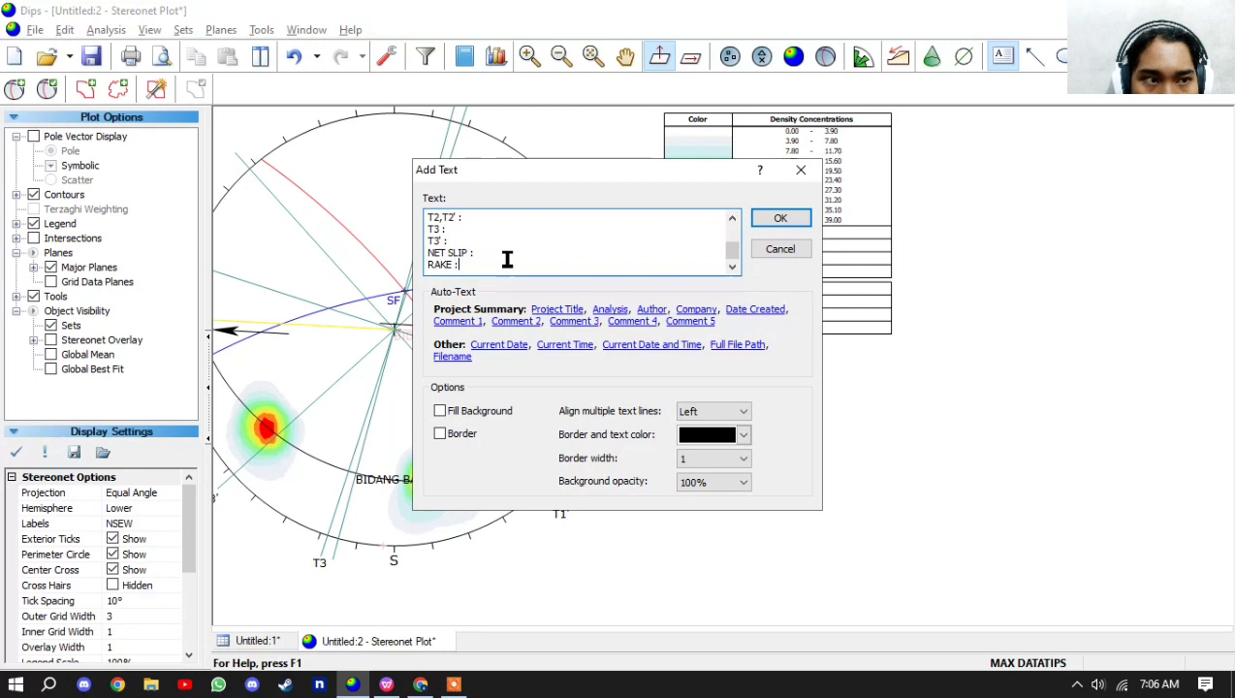
left_click(778, 221)
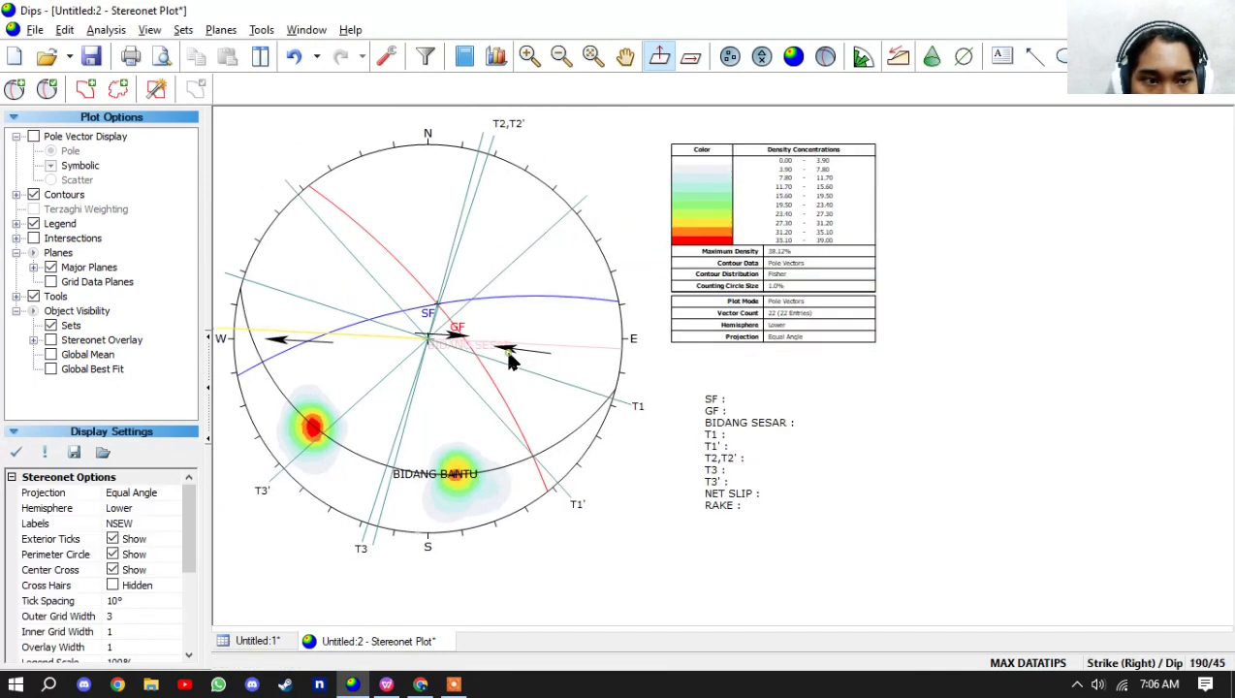
- Delete the west-pointing arrows by the BIDANG SESAR plane and the NS line, and select the east-pointing arrow near the centre
left_click(524, 354)
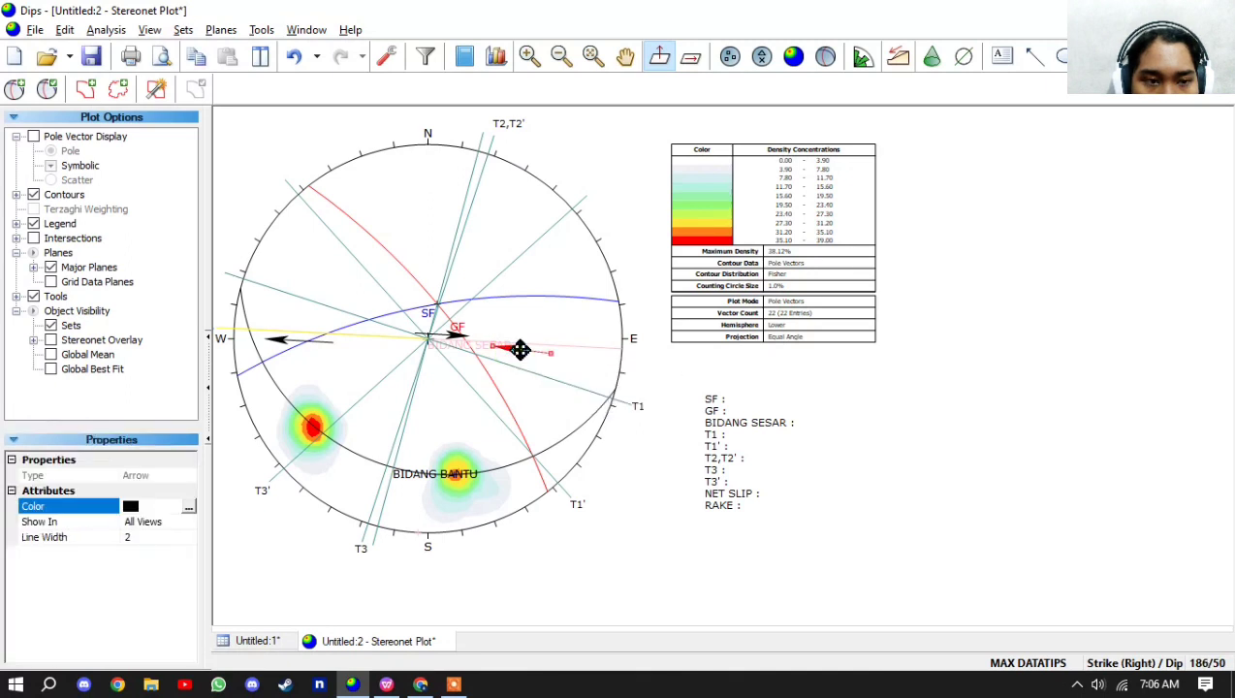
left_click_drag(524, 354, 426, 345)
left_click(305, 352)
left_click(305, 344)
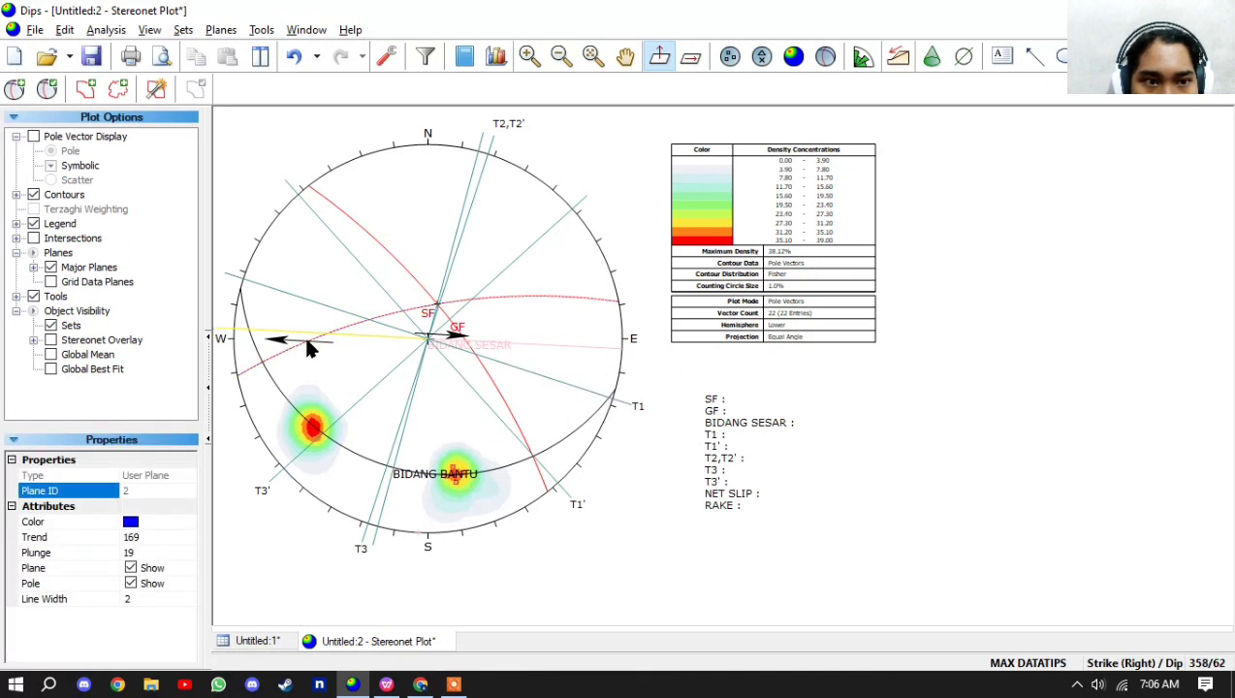
left_click(283, 338)
left_click_drag(283, 338, 455, 343)
left_click(452, 337)
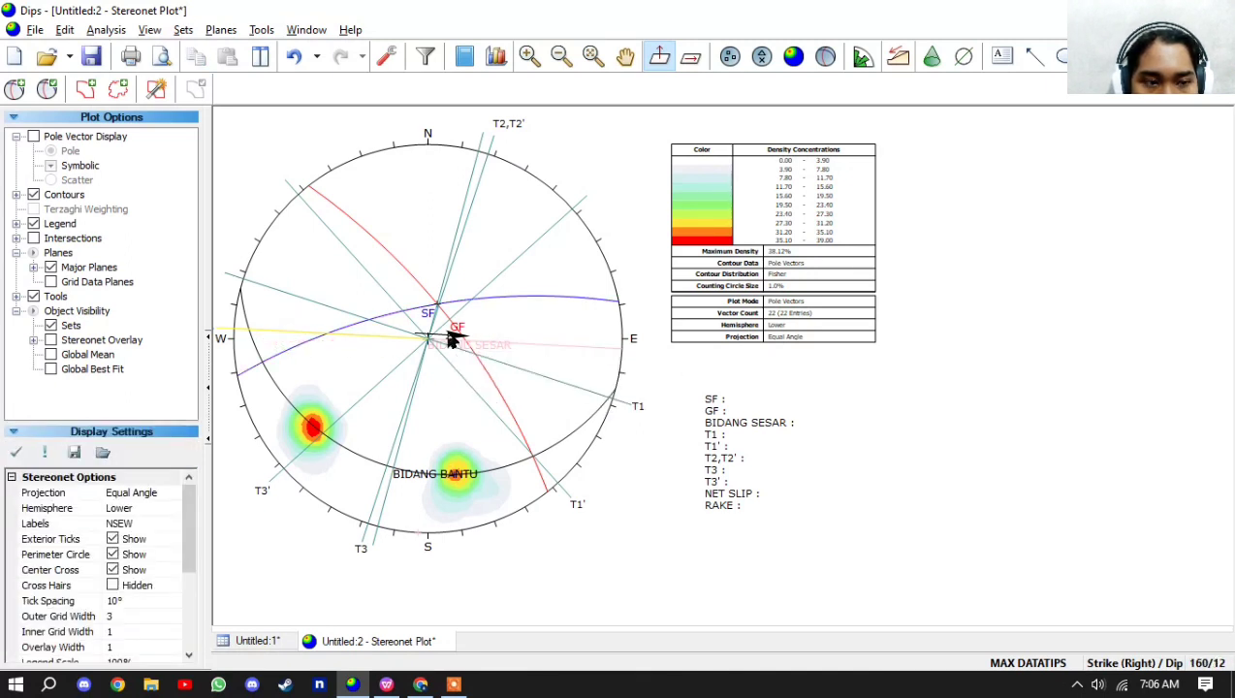
left_click(456, 335)
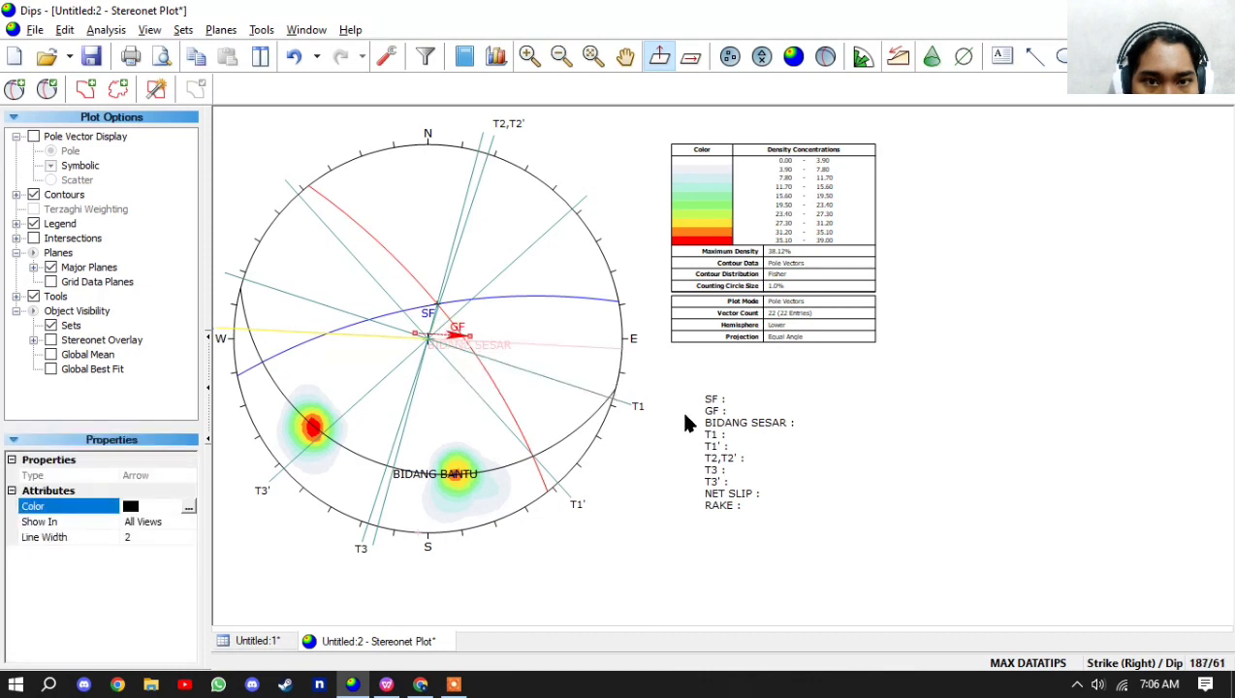
left_click(681, 408)
- Add the line PERGERAKAN : KANAN TURUN at the end of the annotation text on the plot
double_click(734, 502)
scroll(598, 263, "down", 2)
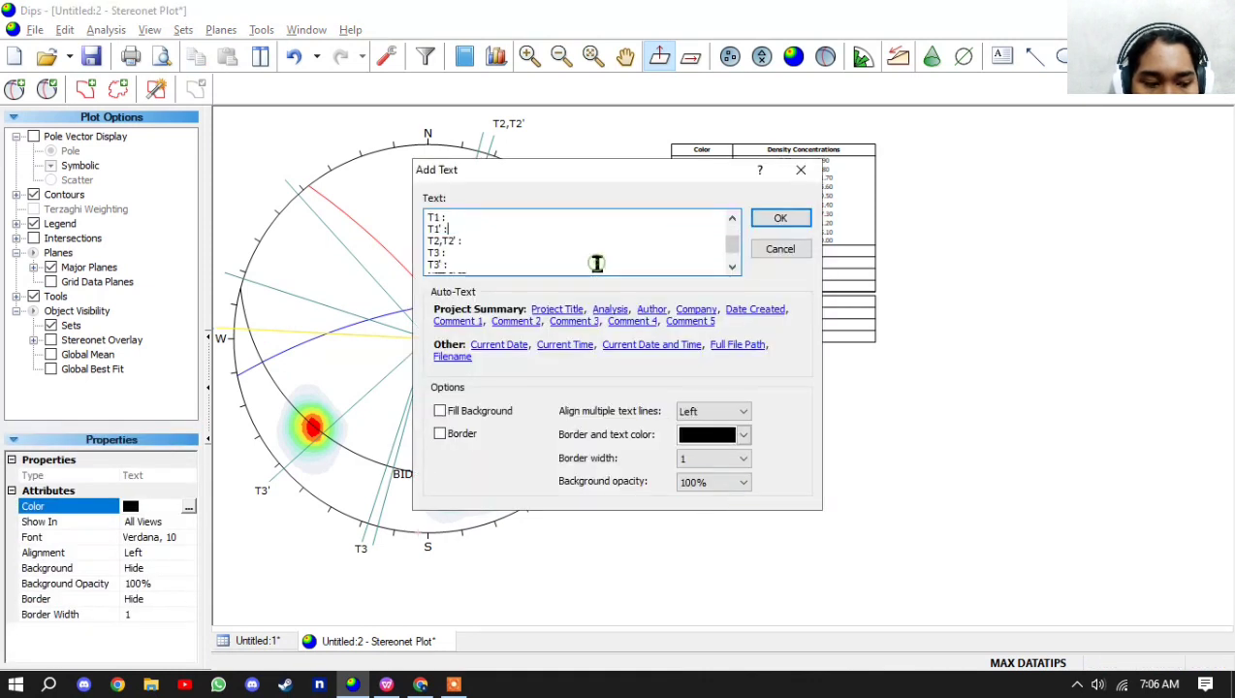
left_click(598, 264)
key("Return")
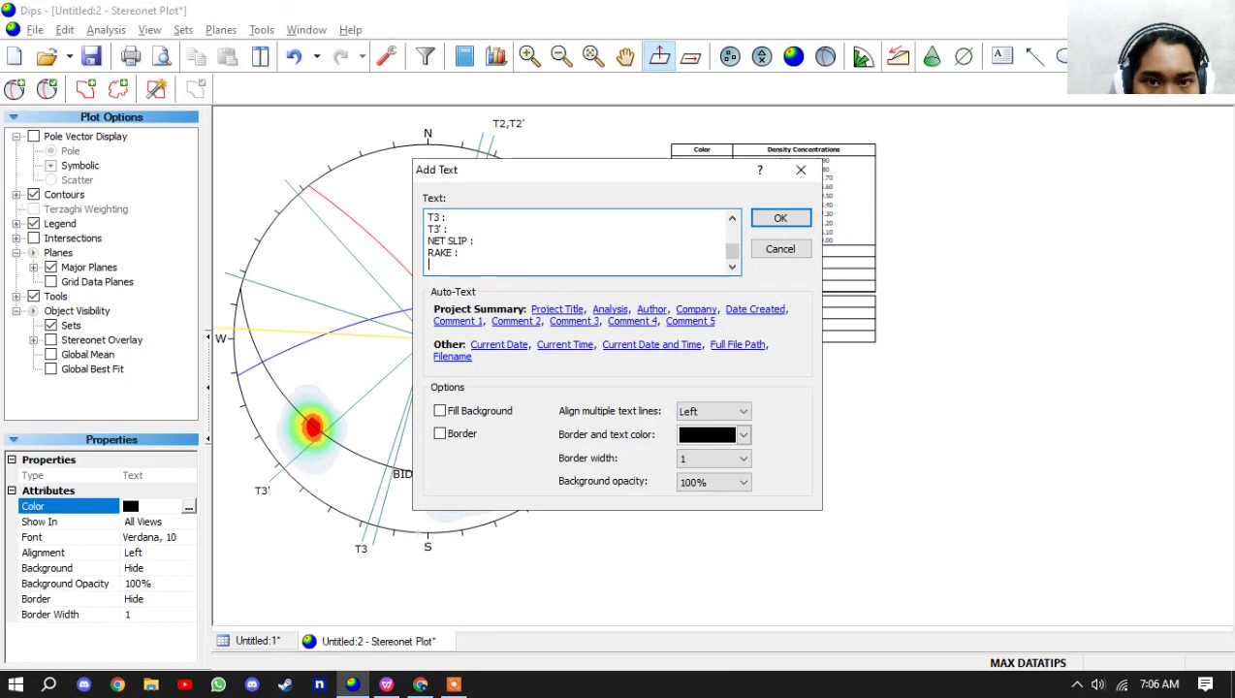
type("PERGERAKAN ;")
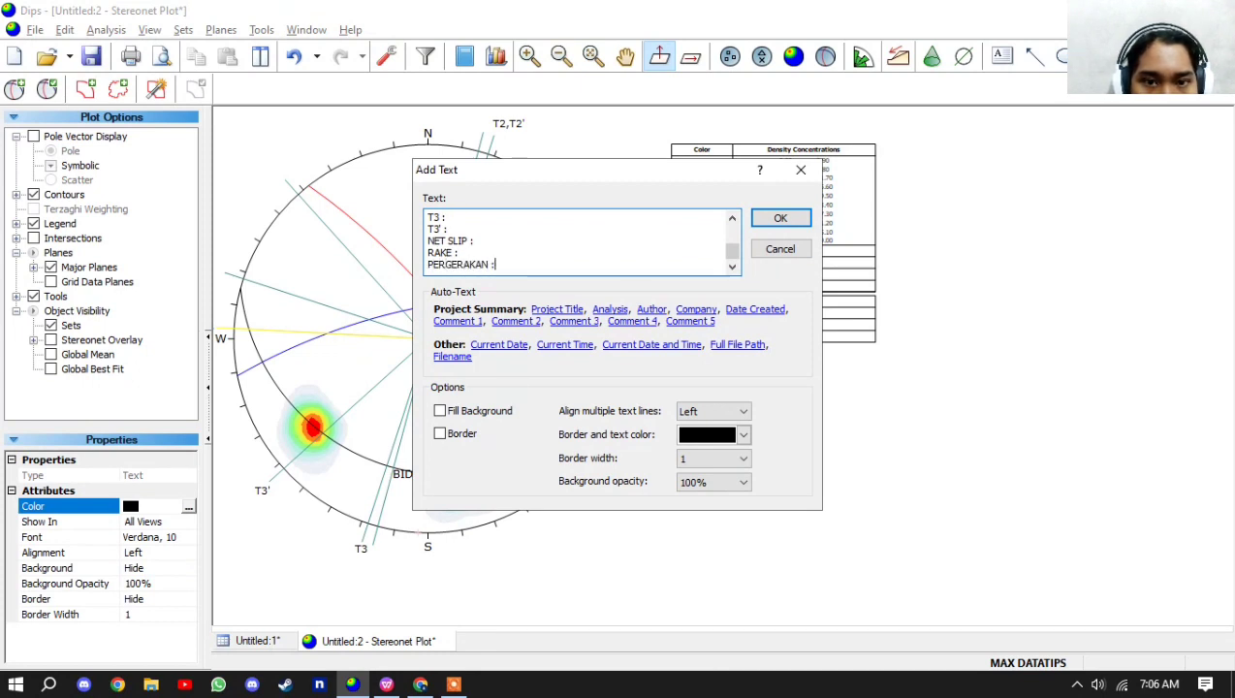
type(" KANAN")
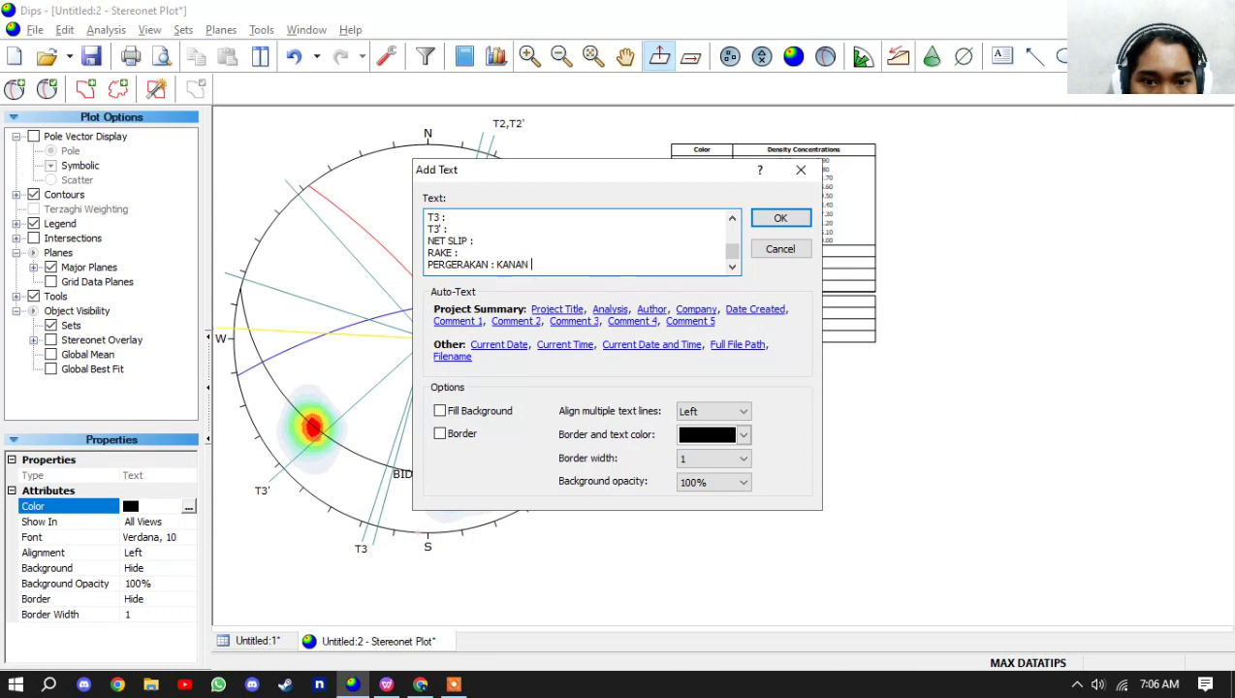
type(" TURUN")
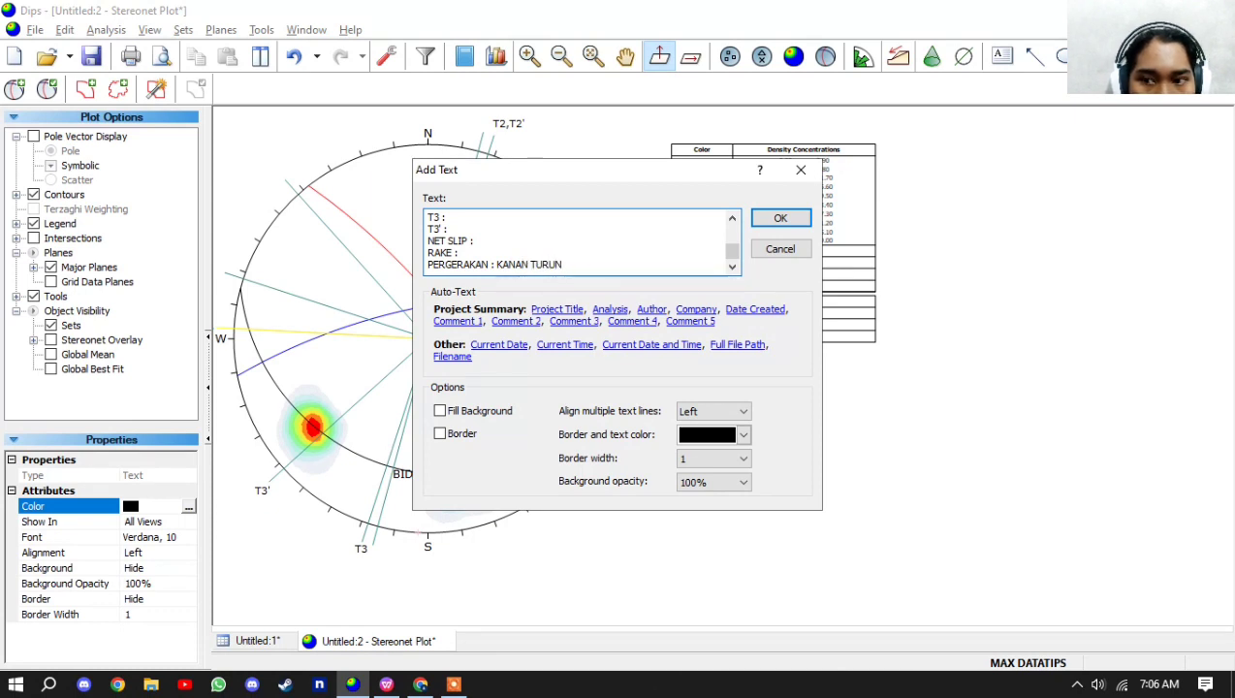
left_click(776, 218)
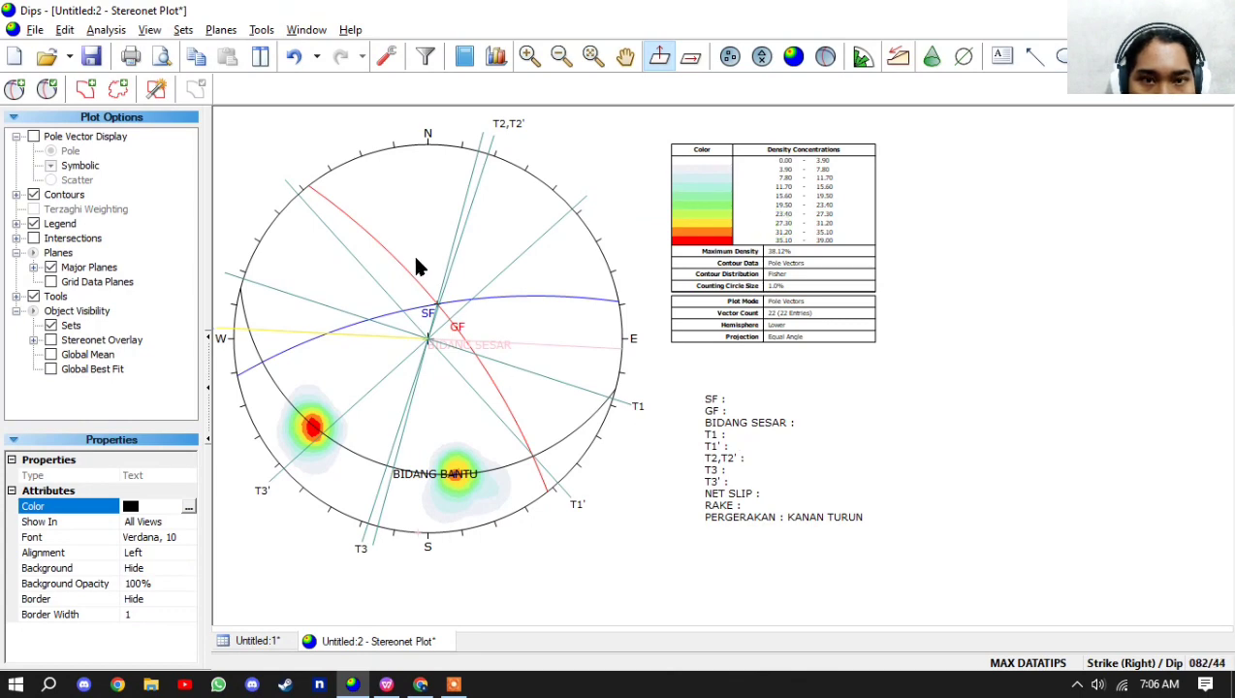
- Review the strike and dip of the GF, SF, BIDANG BANTU and BIDANG SESAR user planes for the annotation
left_click(51, 89)
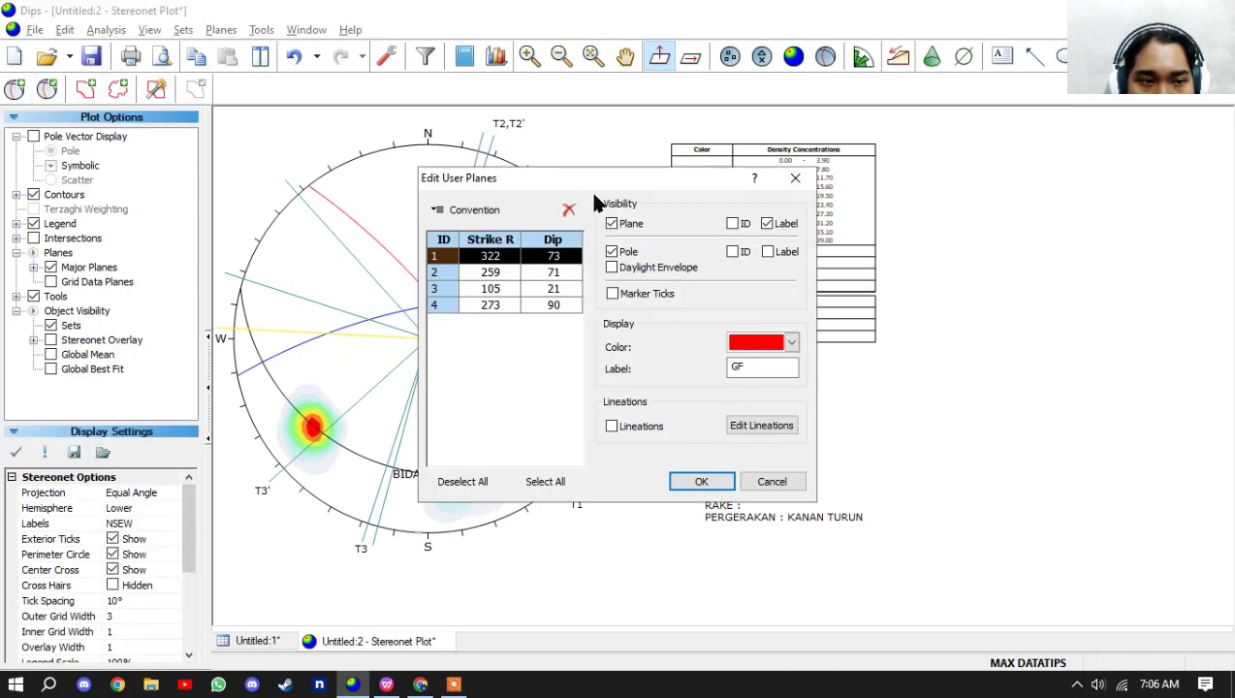
left_click_drag(603, 173, 325, 97)
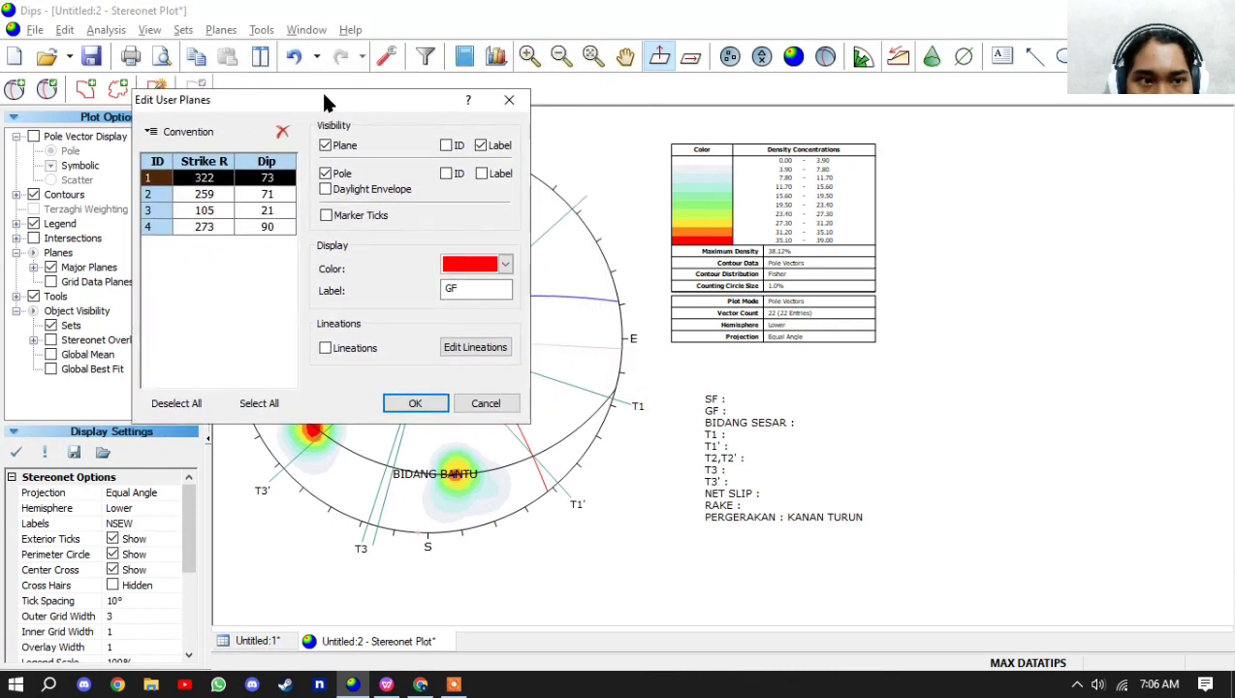
left_click(711, 398)
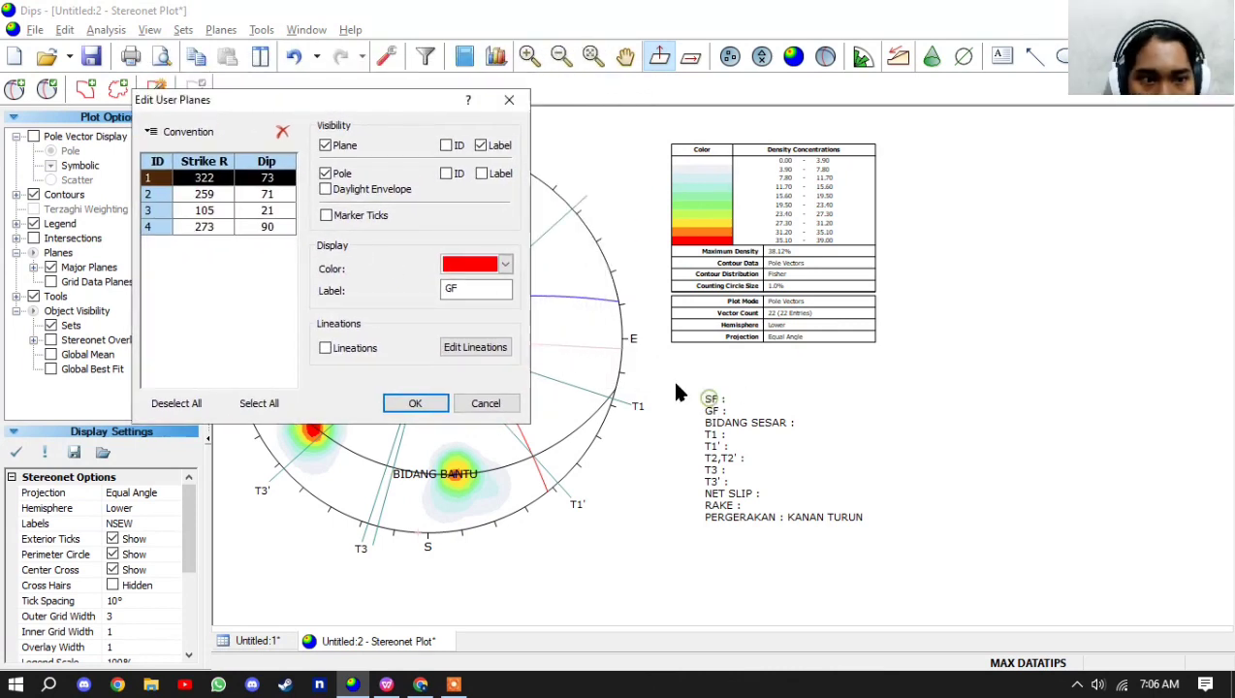
left_click(219, 197)
left_click(217, 211)
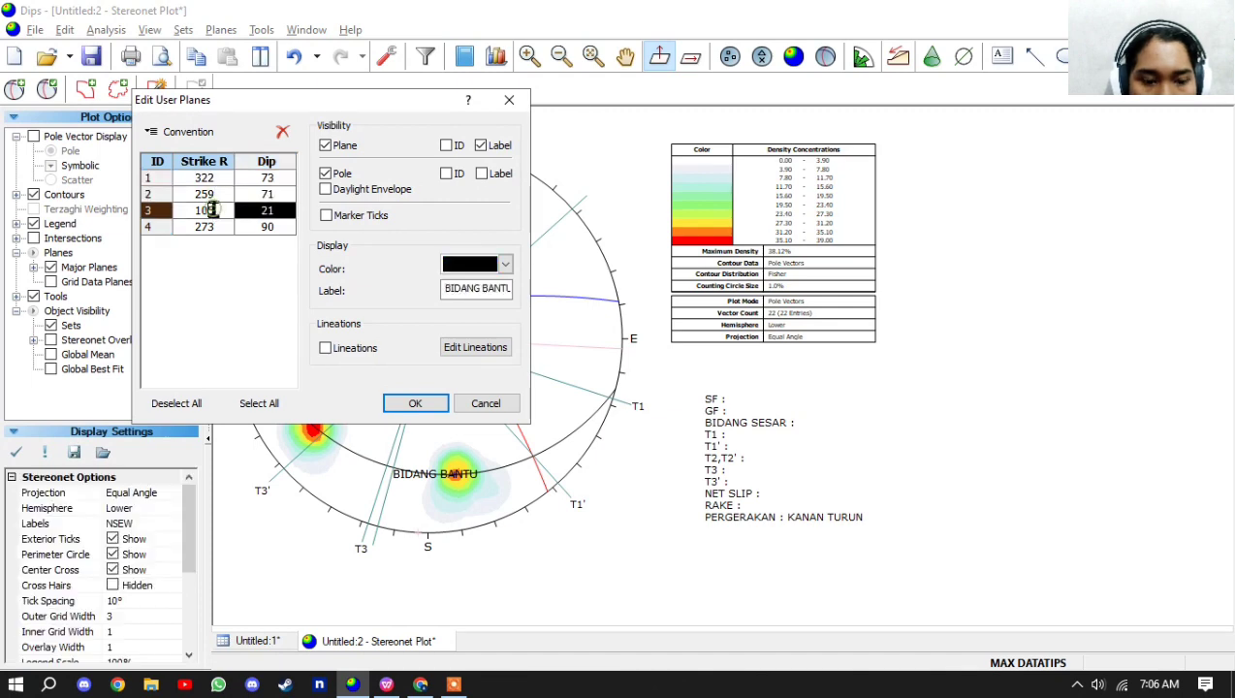
left_click(214, 223)
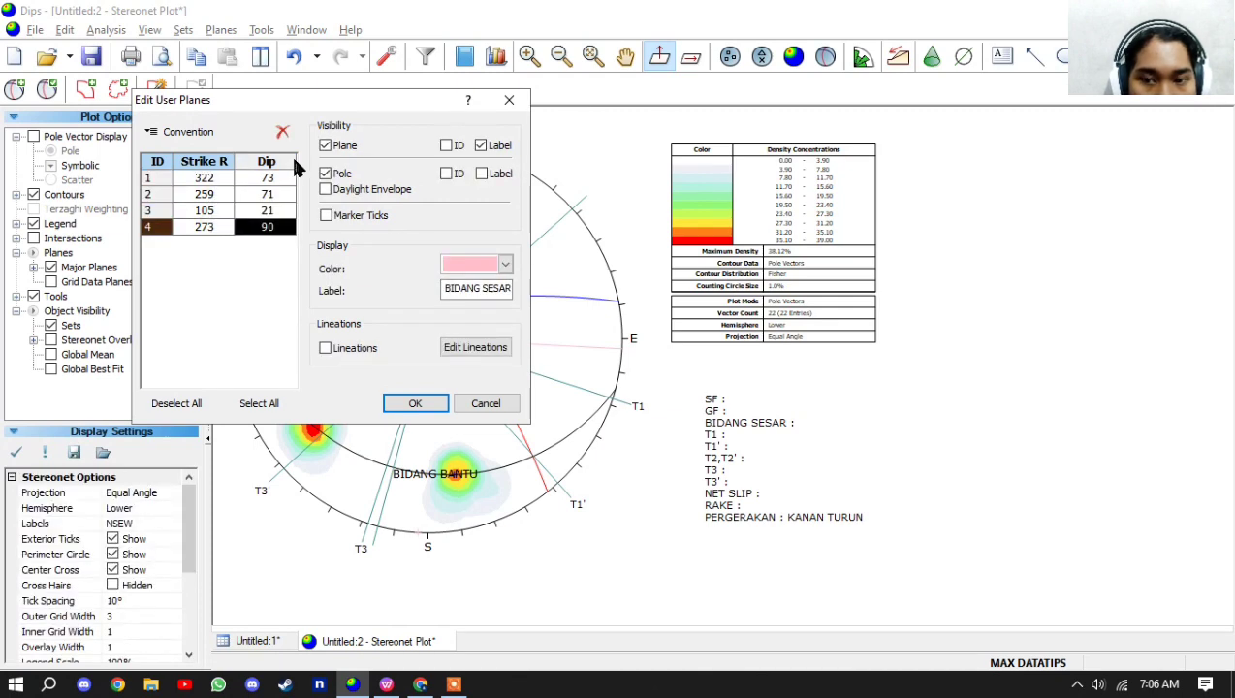
left_click(204, 179)
left_click(205, 196, "shift")
left_click(204, 196)
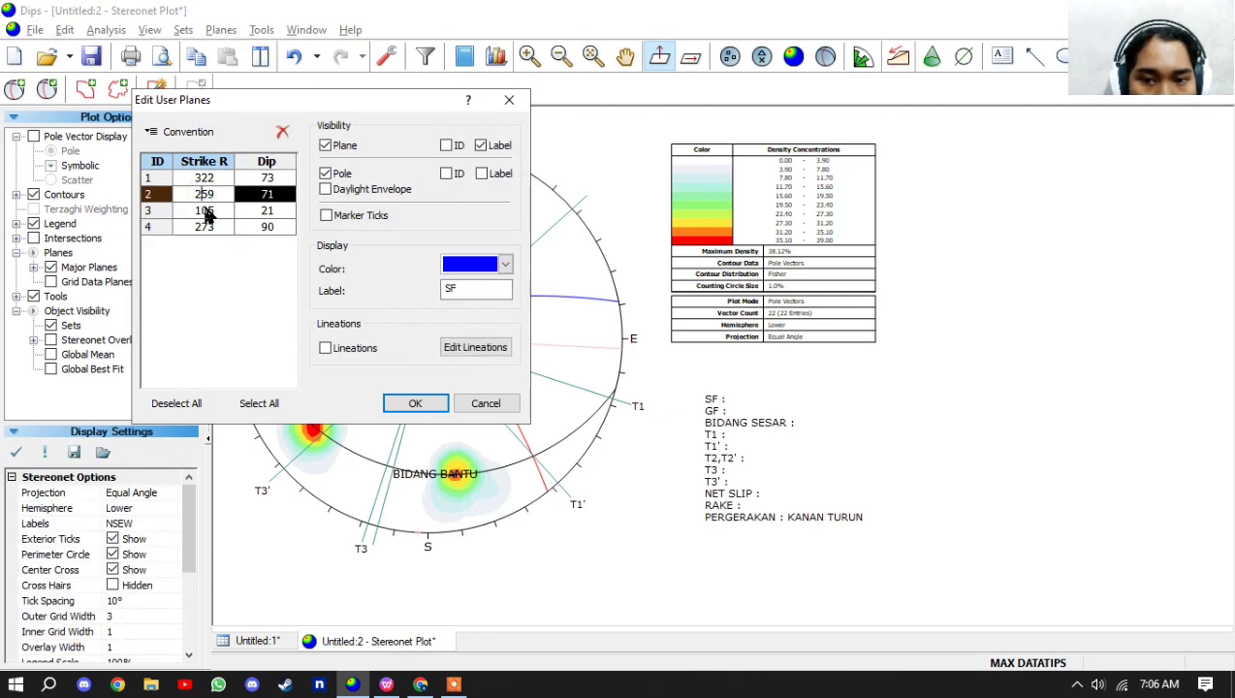
left_click(209, 212)
left_click(206, 222)
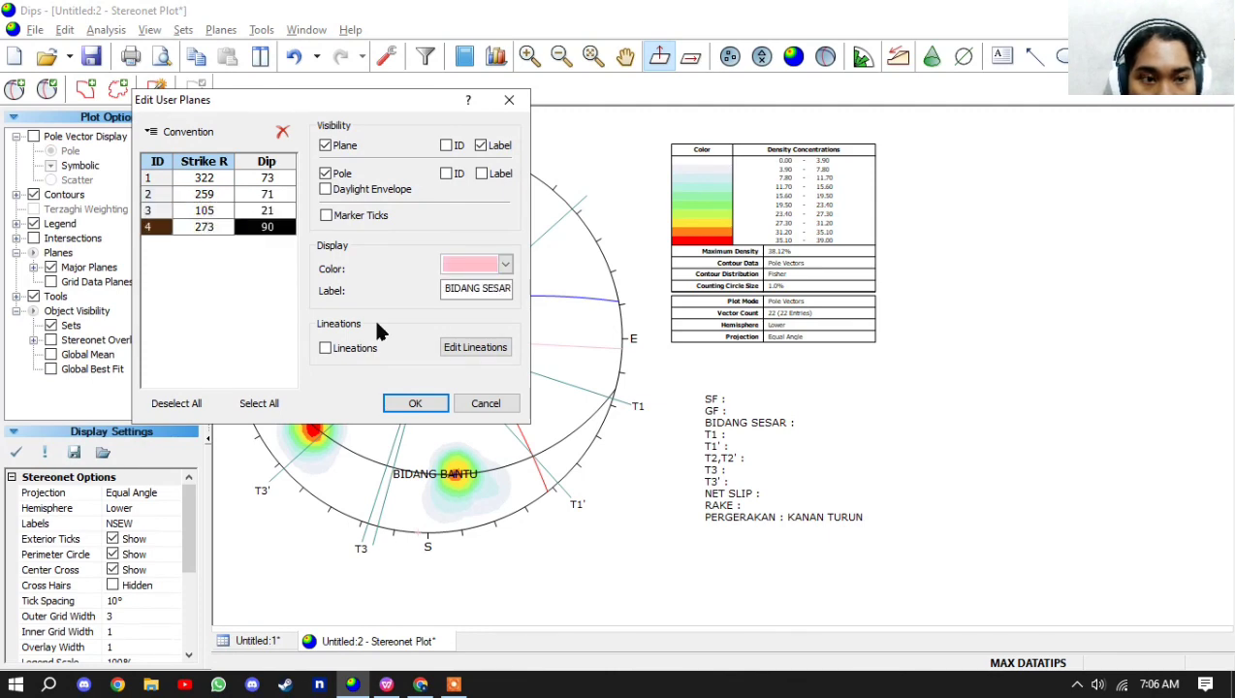
left_click(419, 400)
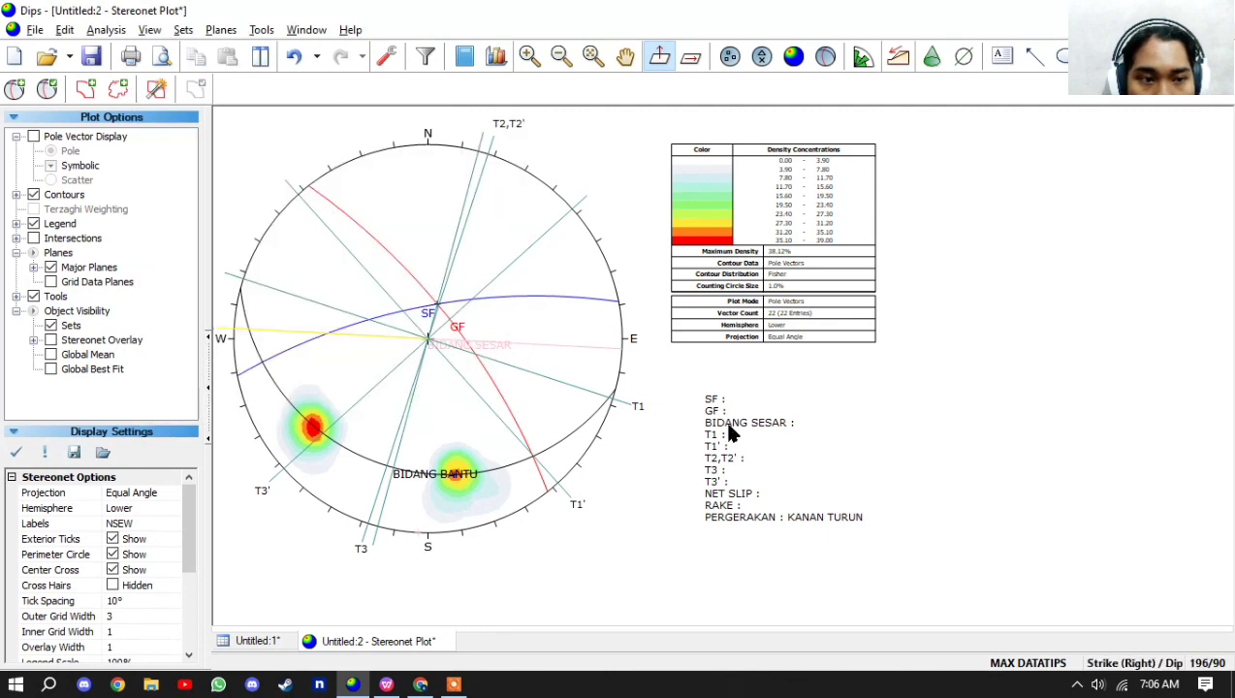
right_click(815, 201)
left_click(740, 184)
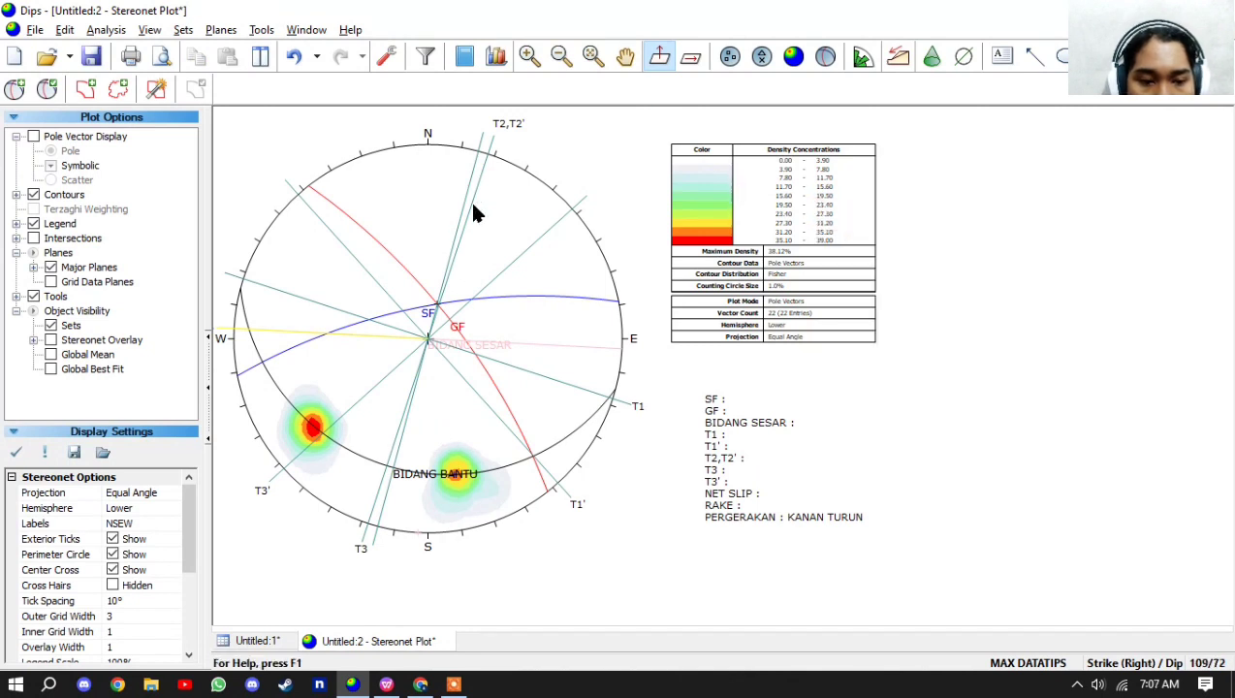
- Hide the density legend on the stereonet plot
left_click(39, 227)
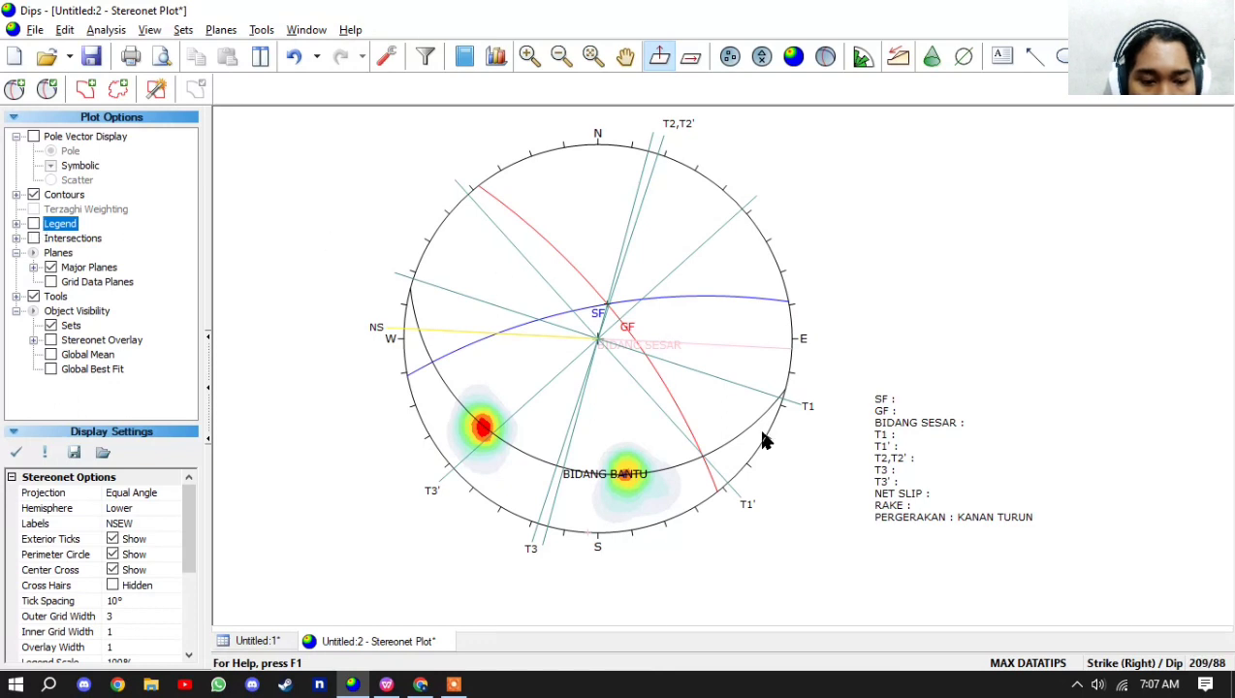
scroll(974, 365, "up", 1)
left_click_drag(974, 363, 812, 363)
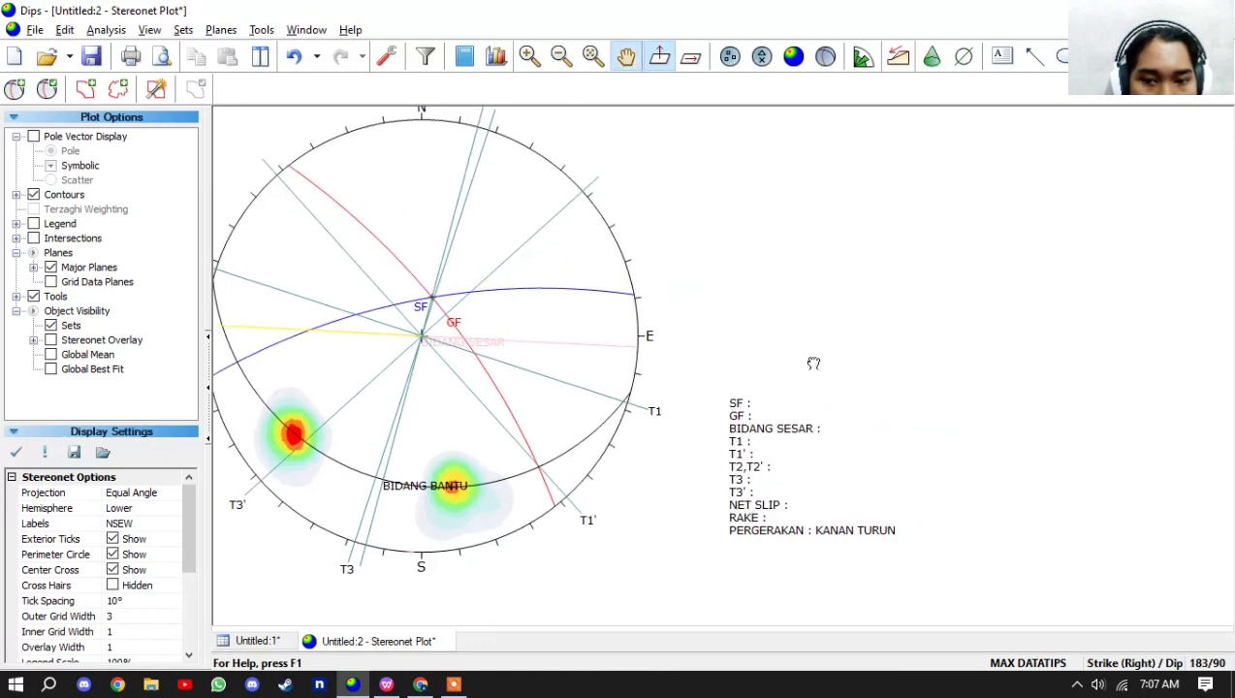
- Look up the GF plane's strike and dip among the user planes and enter 322/73 after GF in the results text
left_click(48, 89)
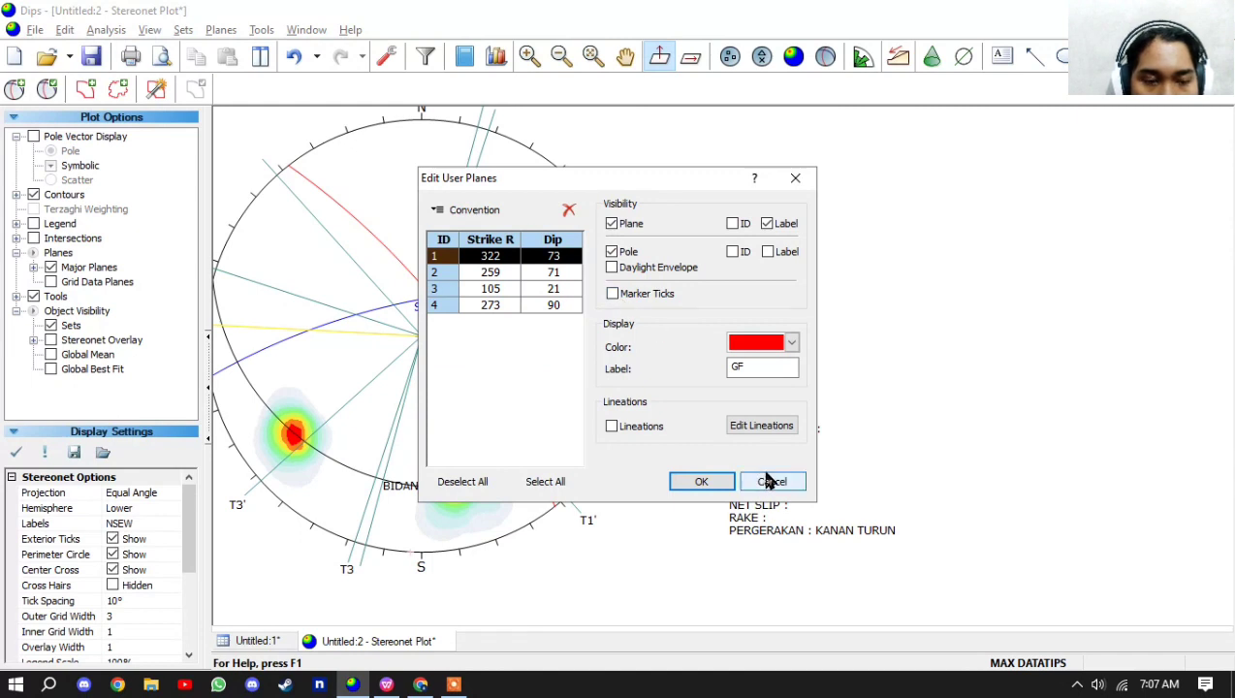
left_click(772, 482)
left_click(750, 409)
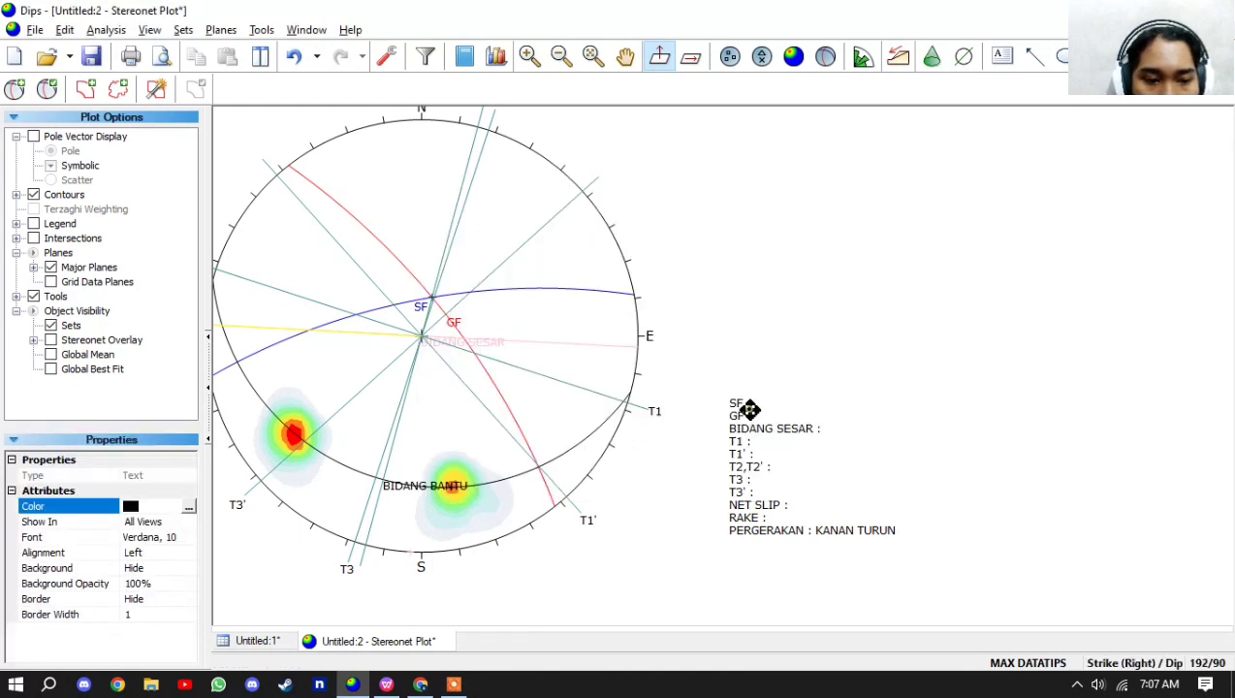
double_click(749, 409)
left_click(488, 230)
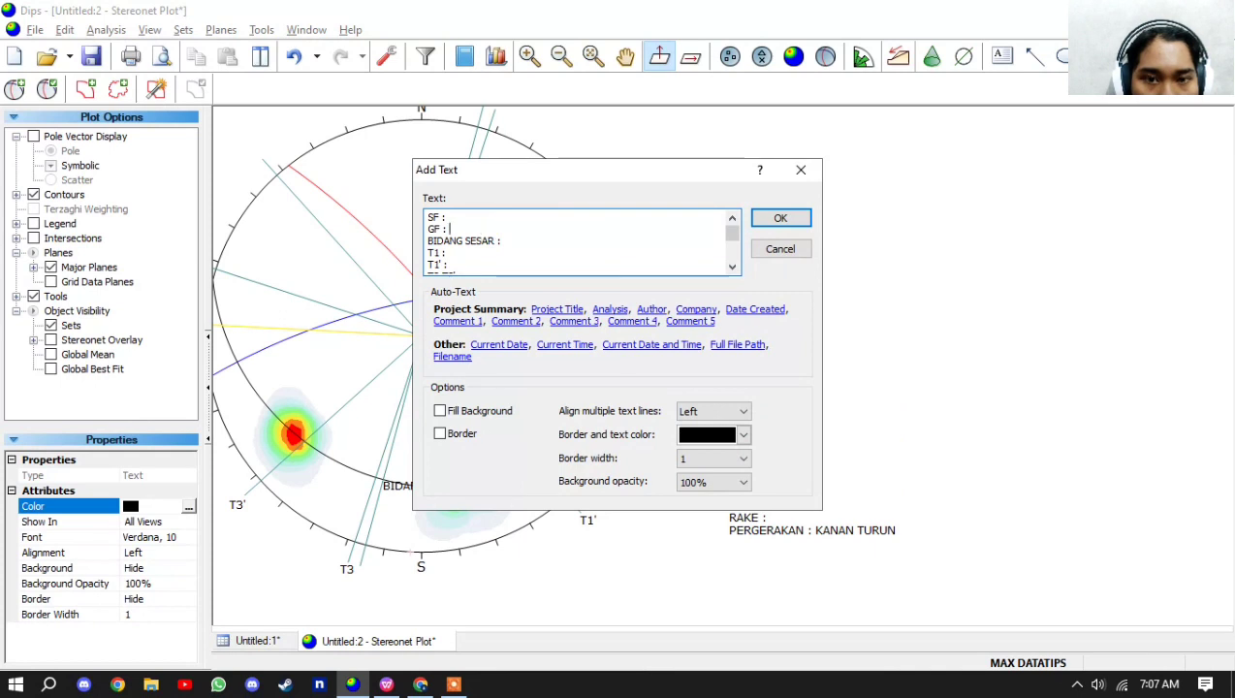
type("322")
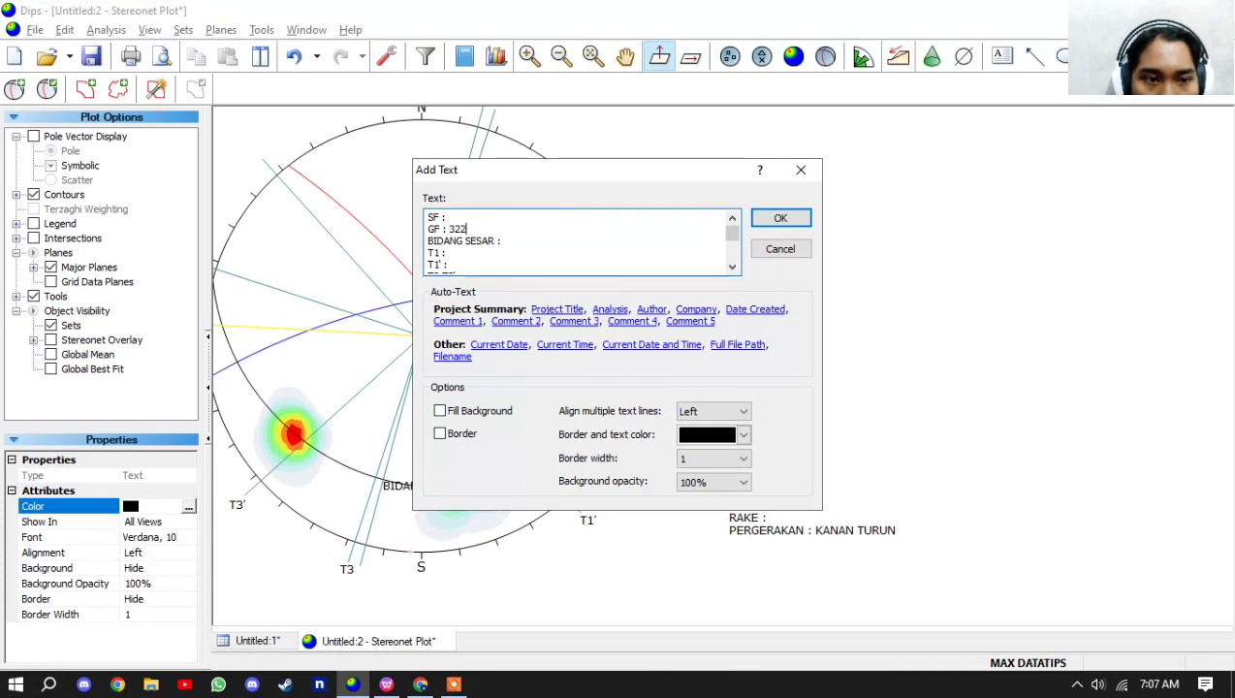
type("/73")
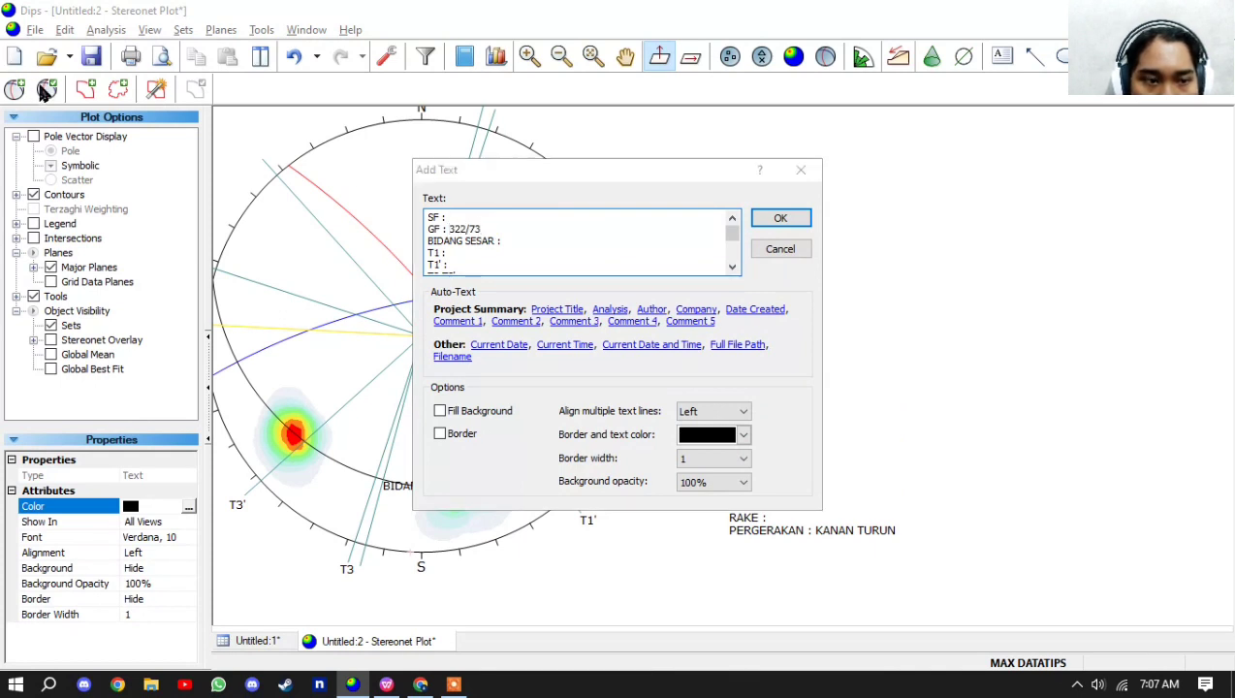
left_click(781, 219)
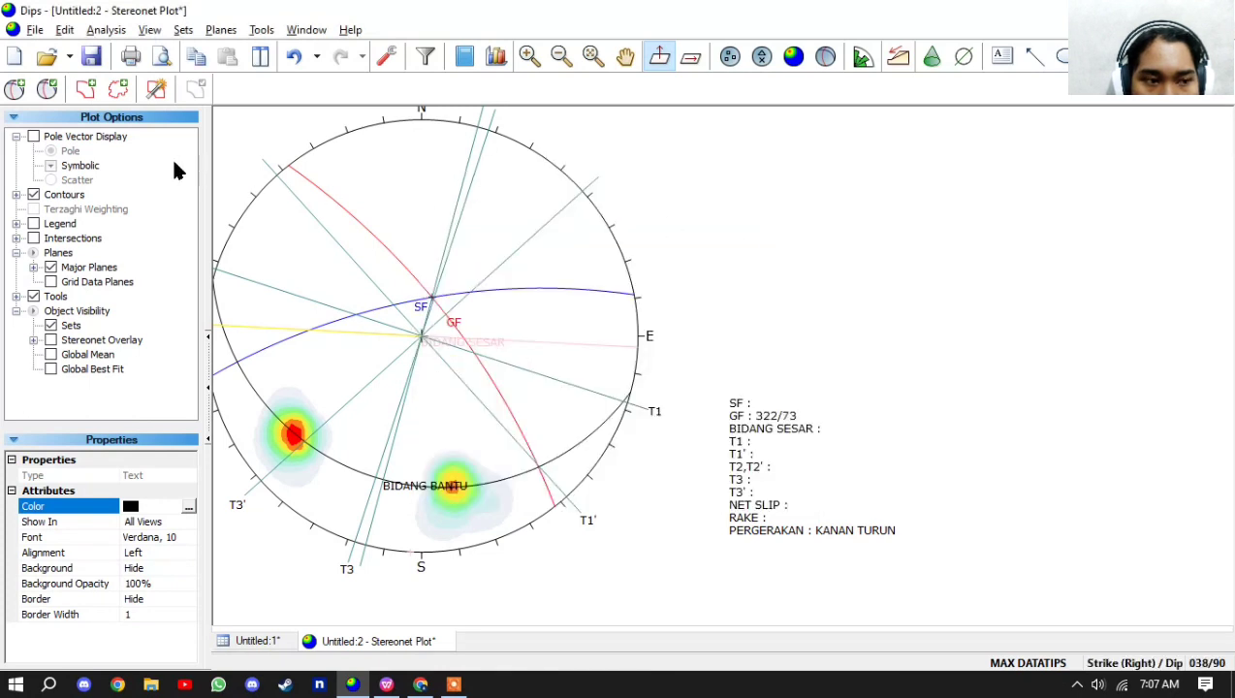
- Look up the SF plane's orientation among the user planes and enter 259/71 after SF in the results text
left_click(46, 89)
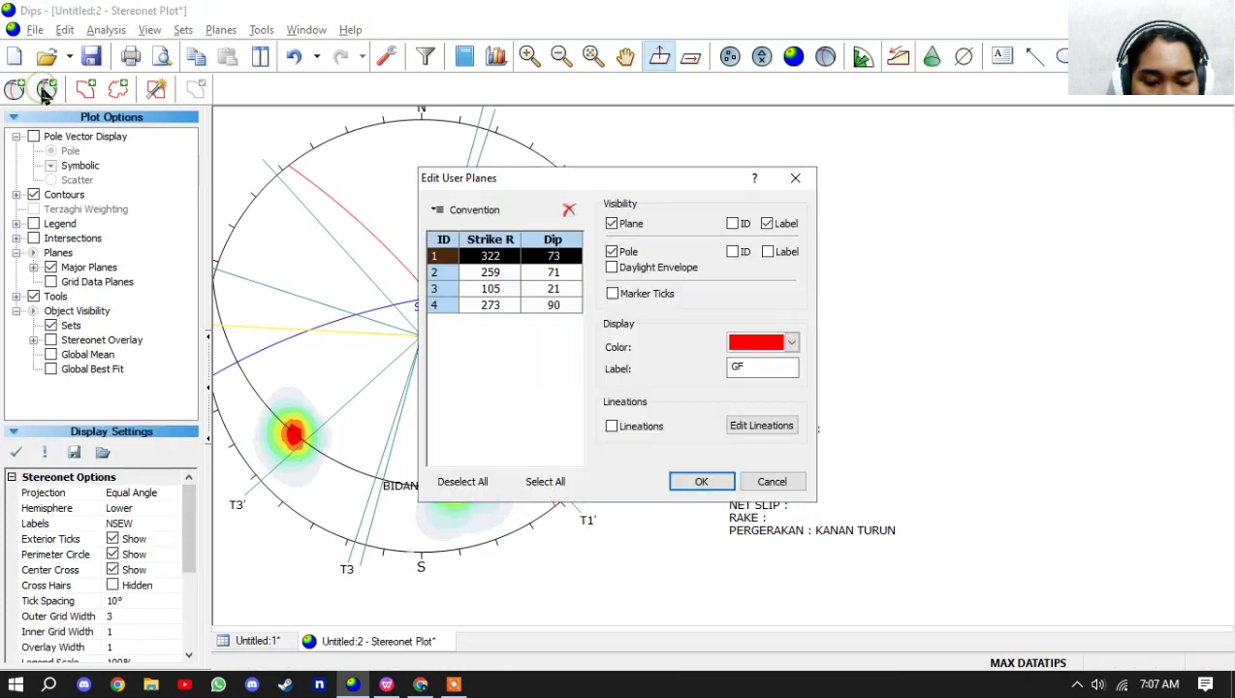
left_click(486, 273)
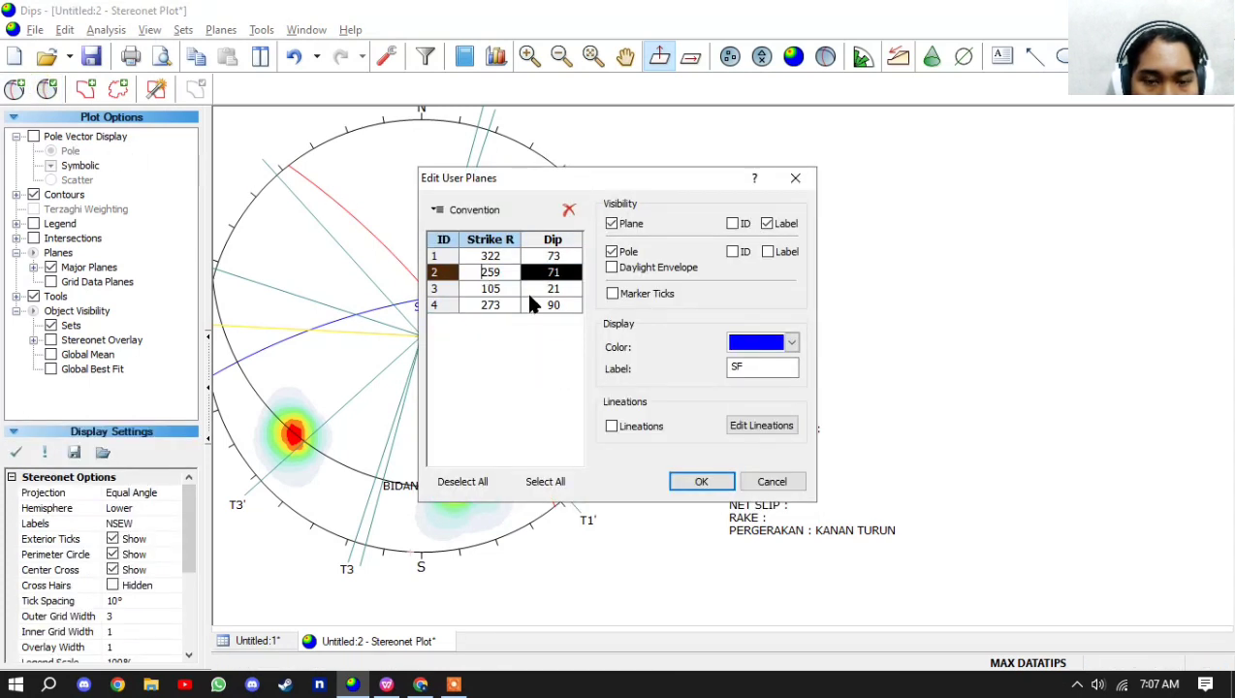
left_click(701, 481)
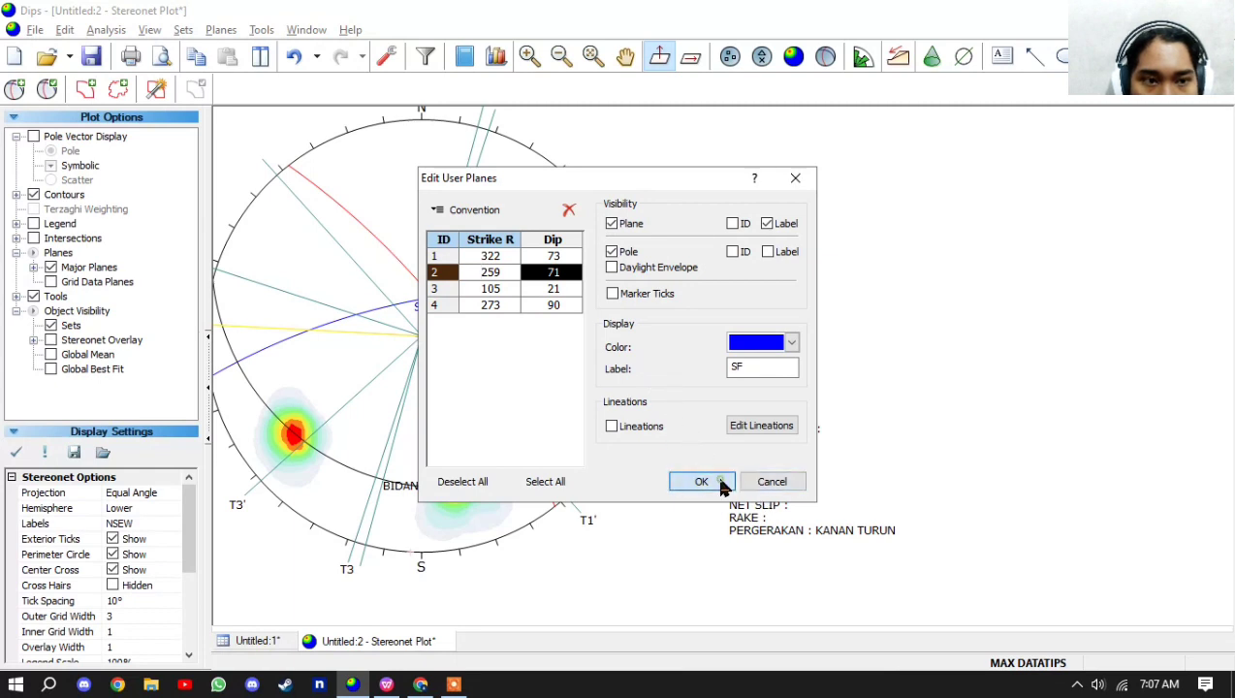
left_click(745, 408)
double_click(745, 407)
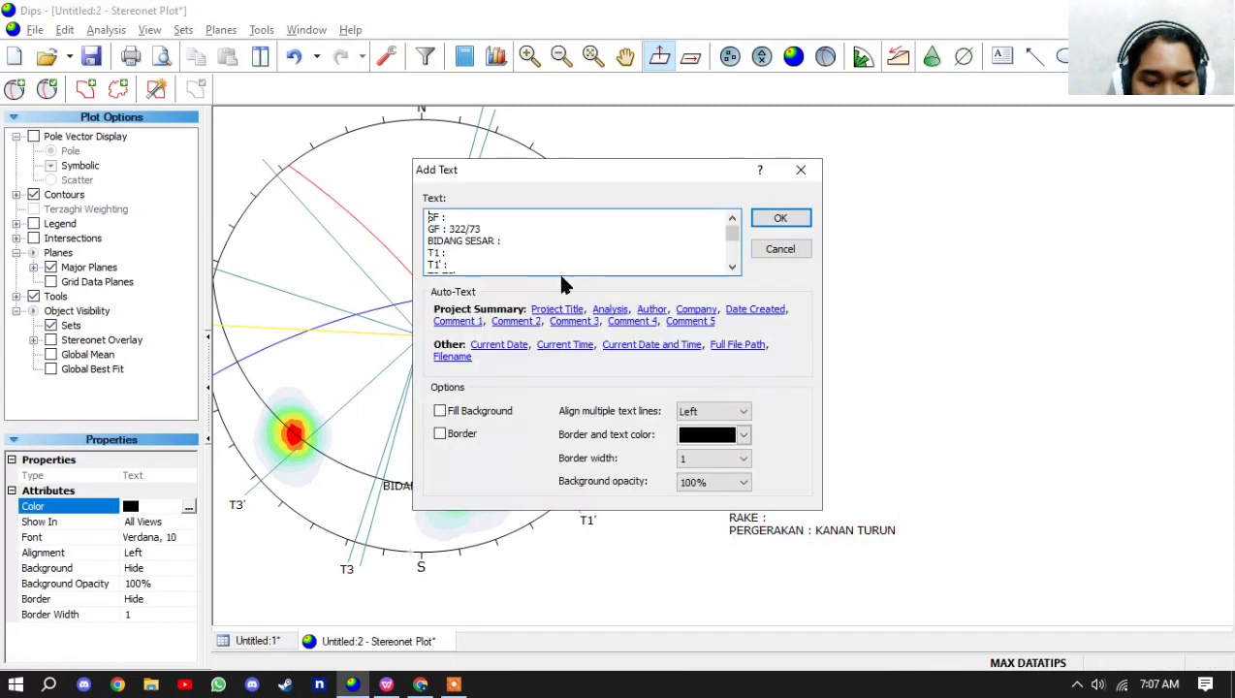
left_click(510, 215)
type("259/71")
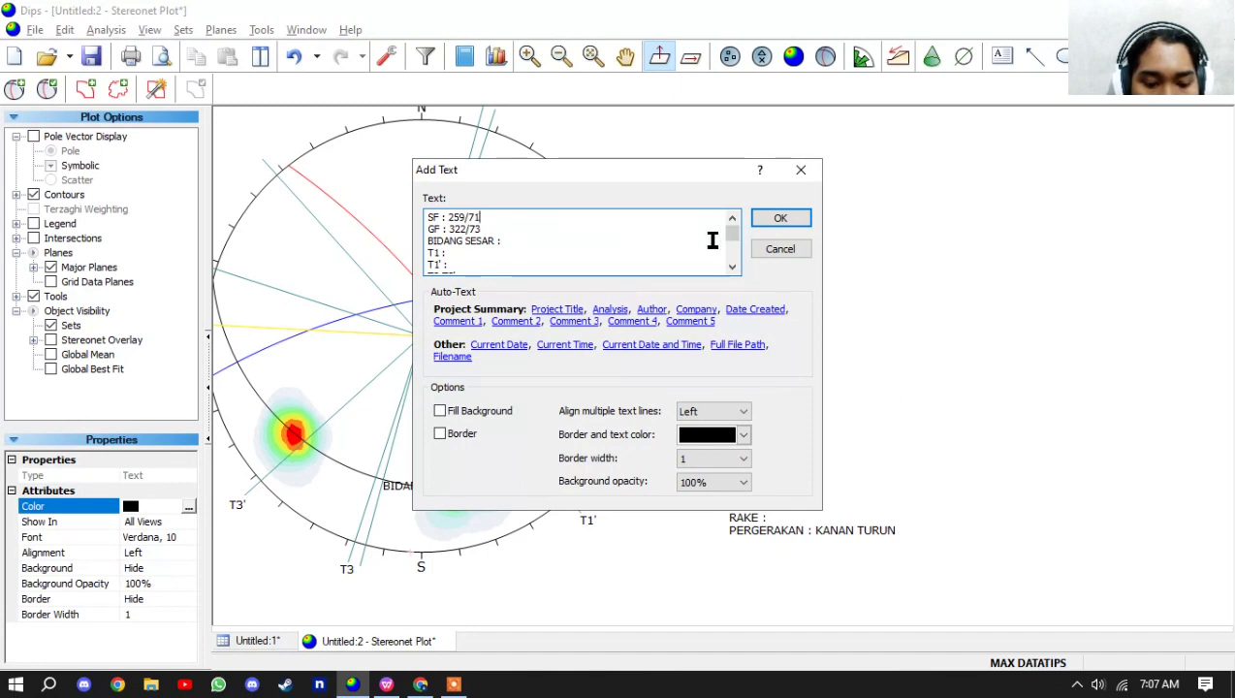
left_click(777, 219)
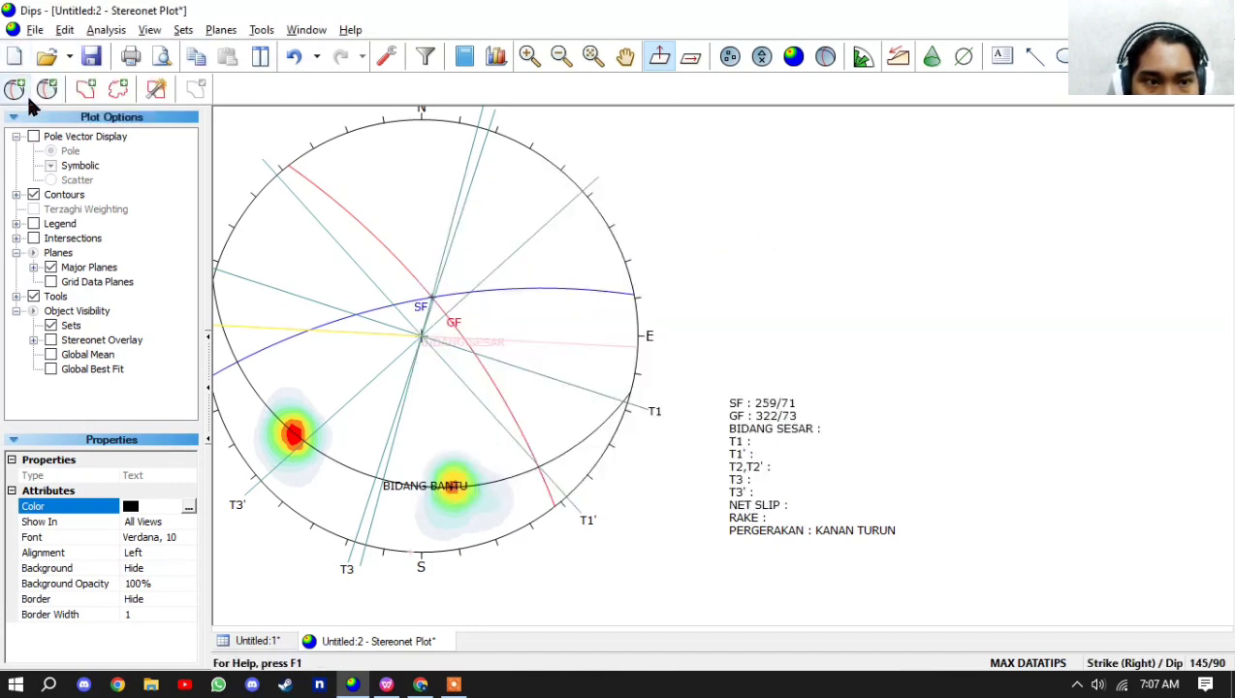
- Look up the BIDANG SESAR plane's orientation among the user planes and enter 273/90 on its line in the results text
left_click(48, 88)
left_click(491, 288)
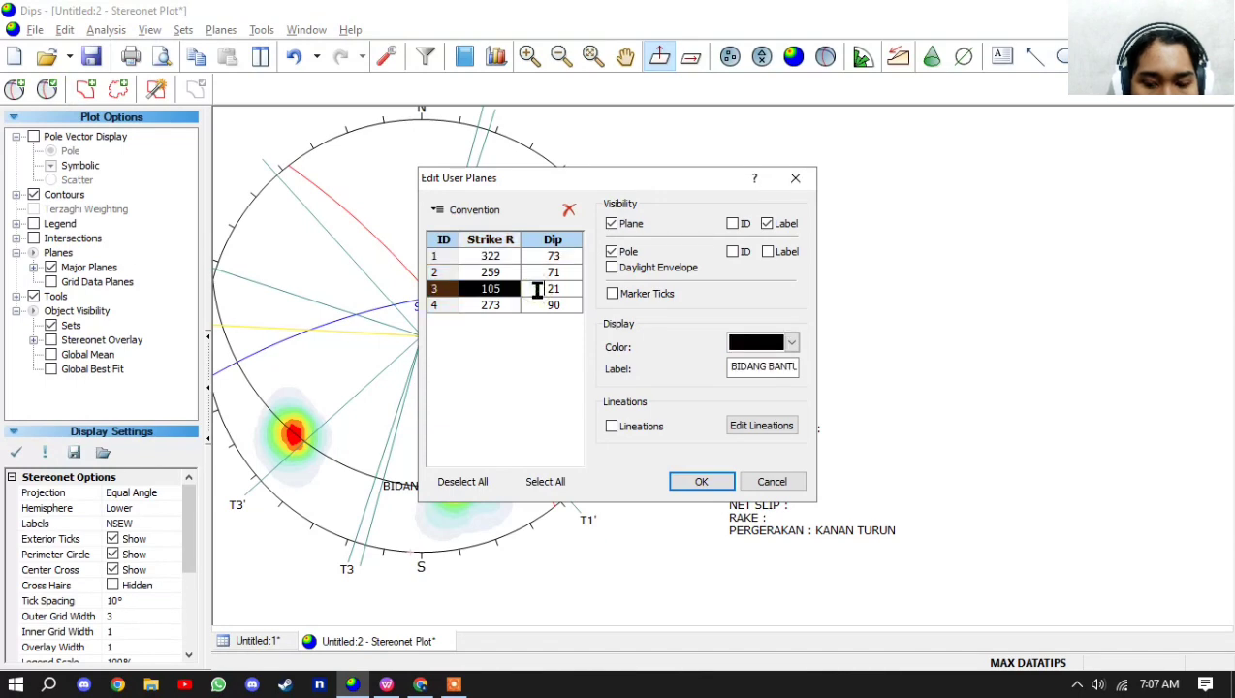
left_click(554, 304)
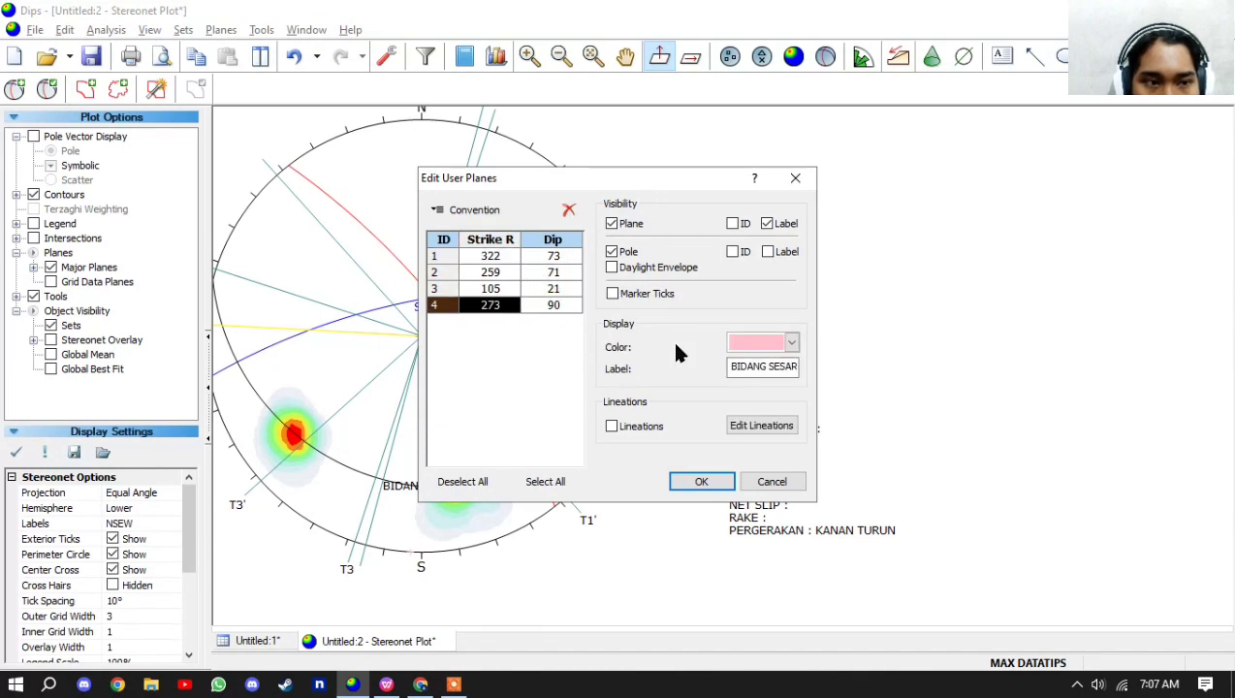
left_click(708, 481)
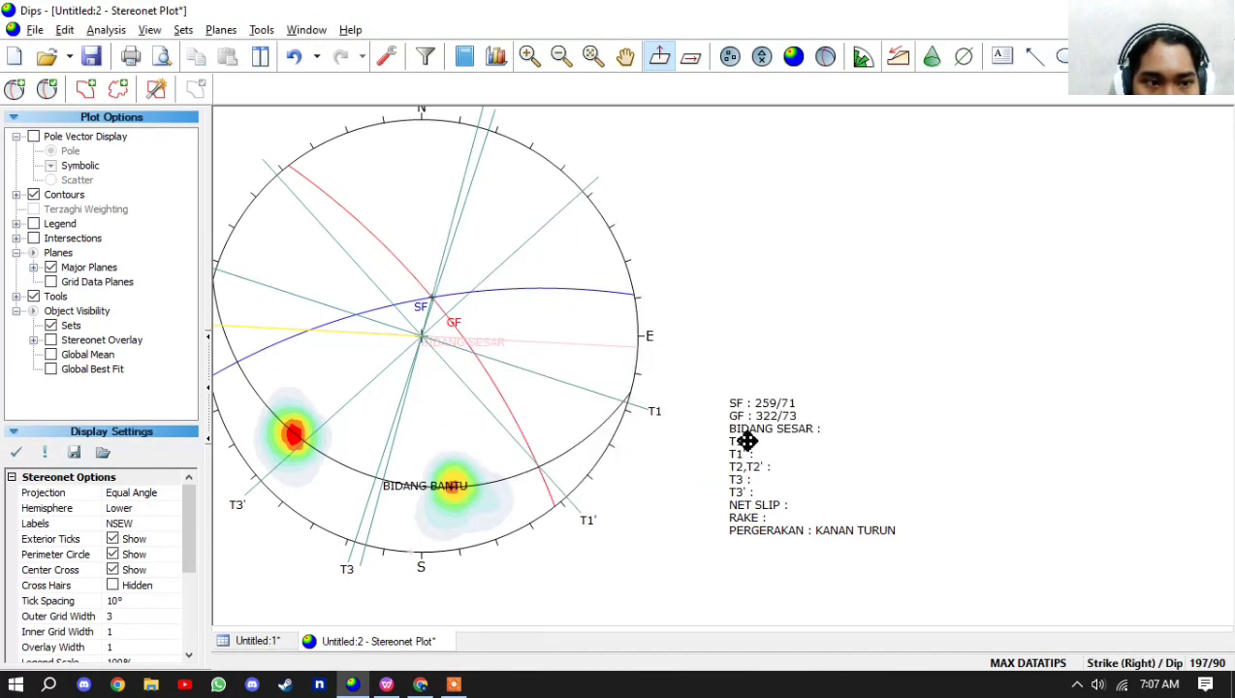
double_click(748, 444)
left_click(504, 242)
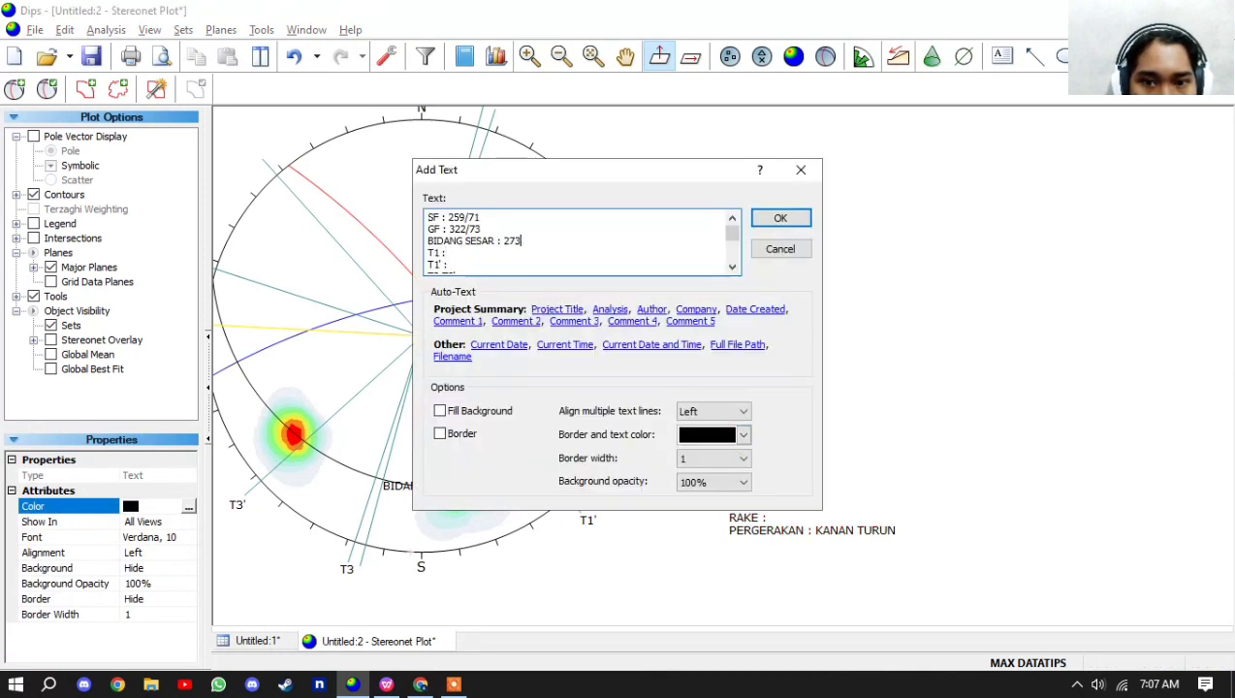
type("273/90")
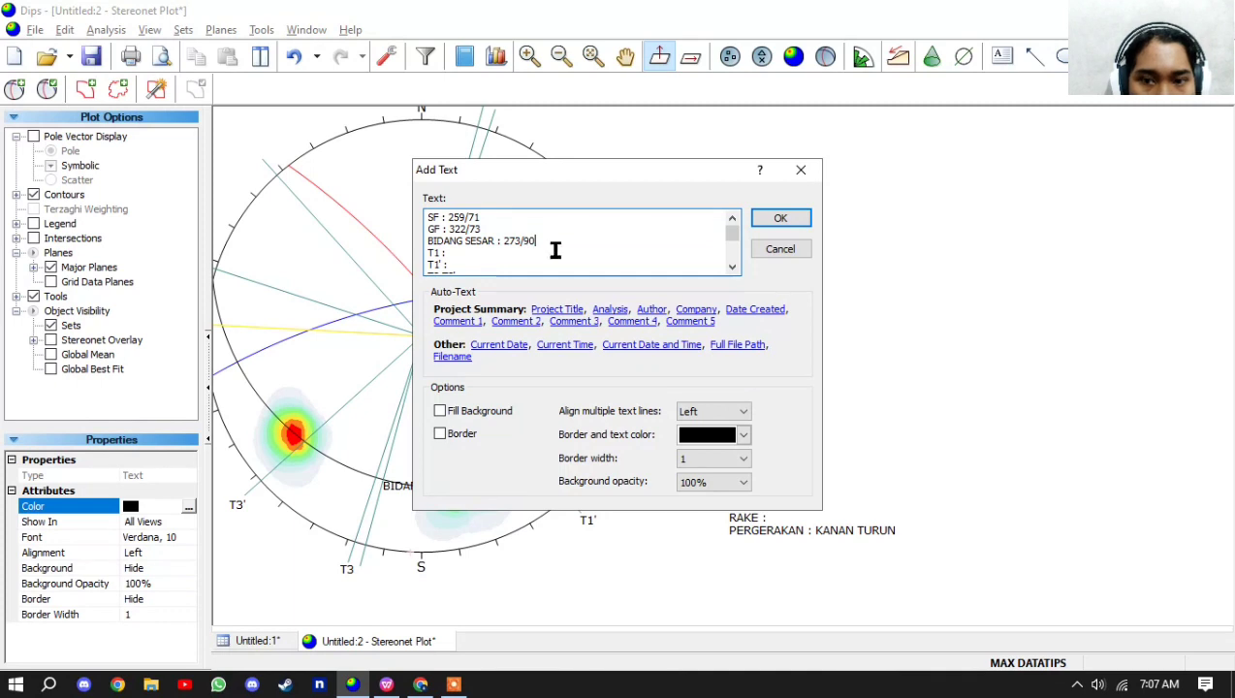
scroll(581, 254, "down", 5)
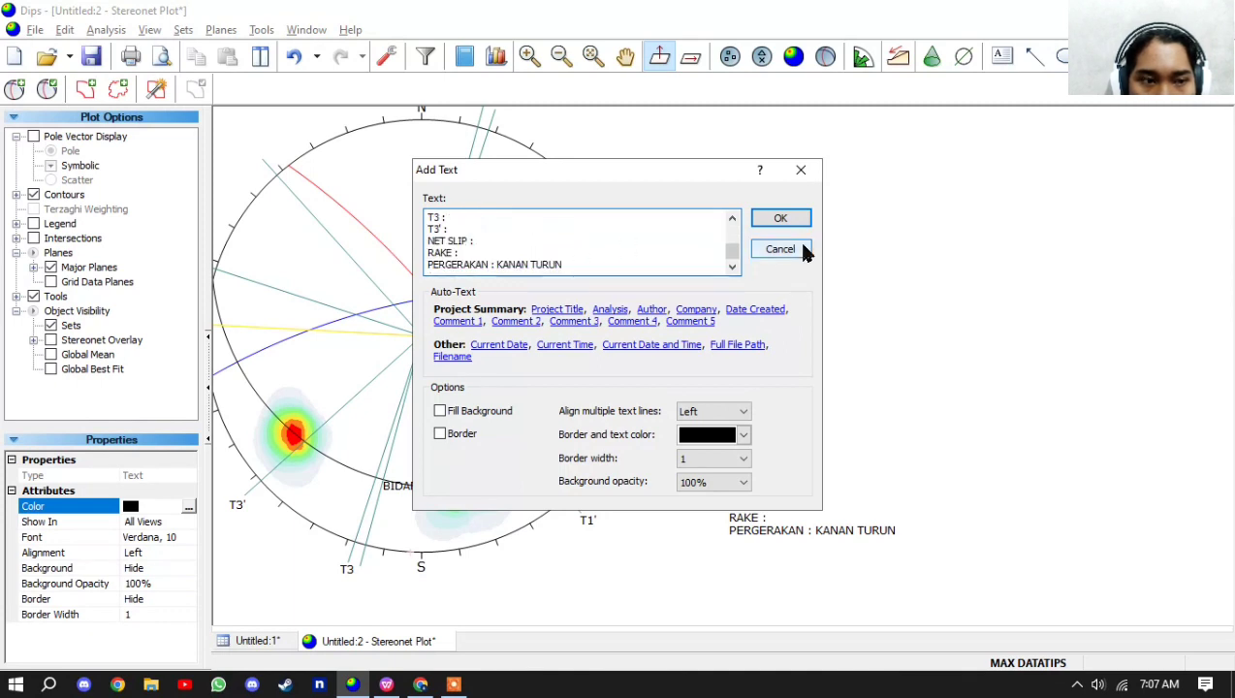
left_click(781, 217)
- Switch the cursor coordinate convention from Strike (Right) / Dip to Trend / Plunge
left_click_drag(455, 447, 482, 381)
key("Escape")
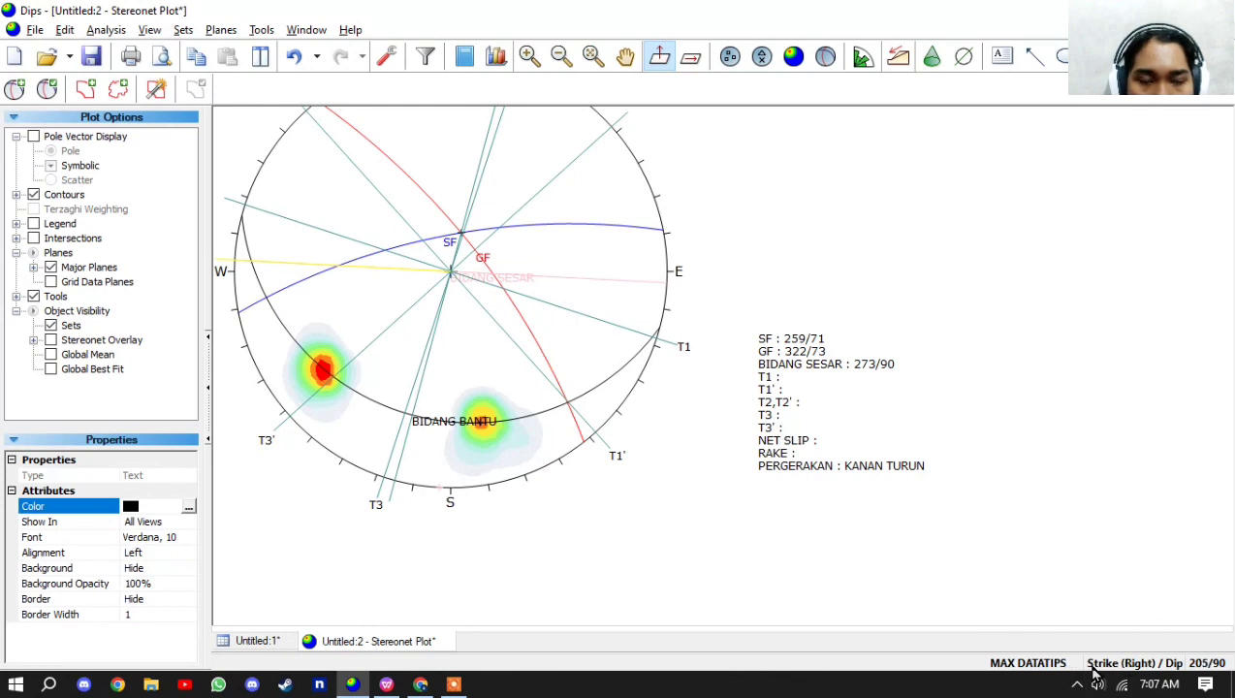
left_click(1125, 665)
left_click(1139, 668)
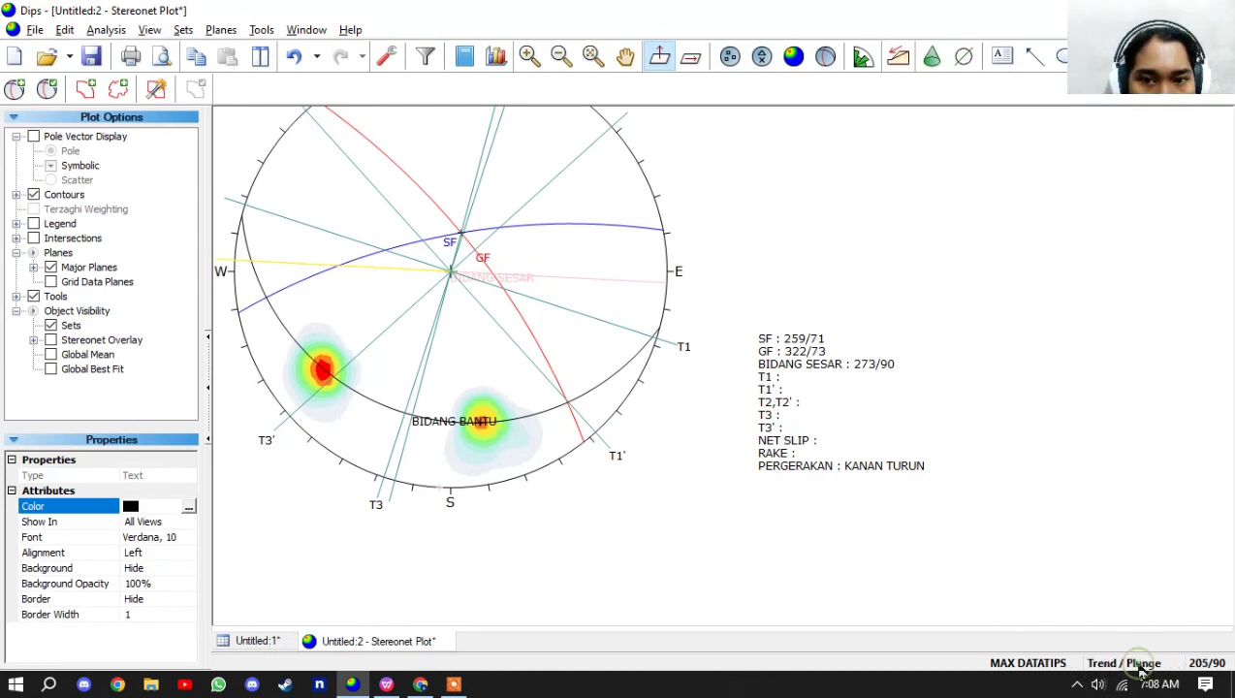
- Read the plunge and trend where the T1 line crosses BIDANG BANTU and enter 01,108 after T1 in the results text
scroll(808, 426, "up", 1)
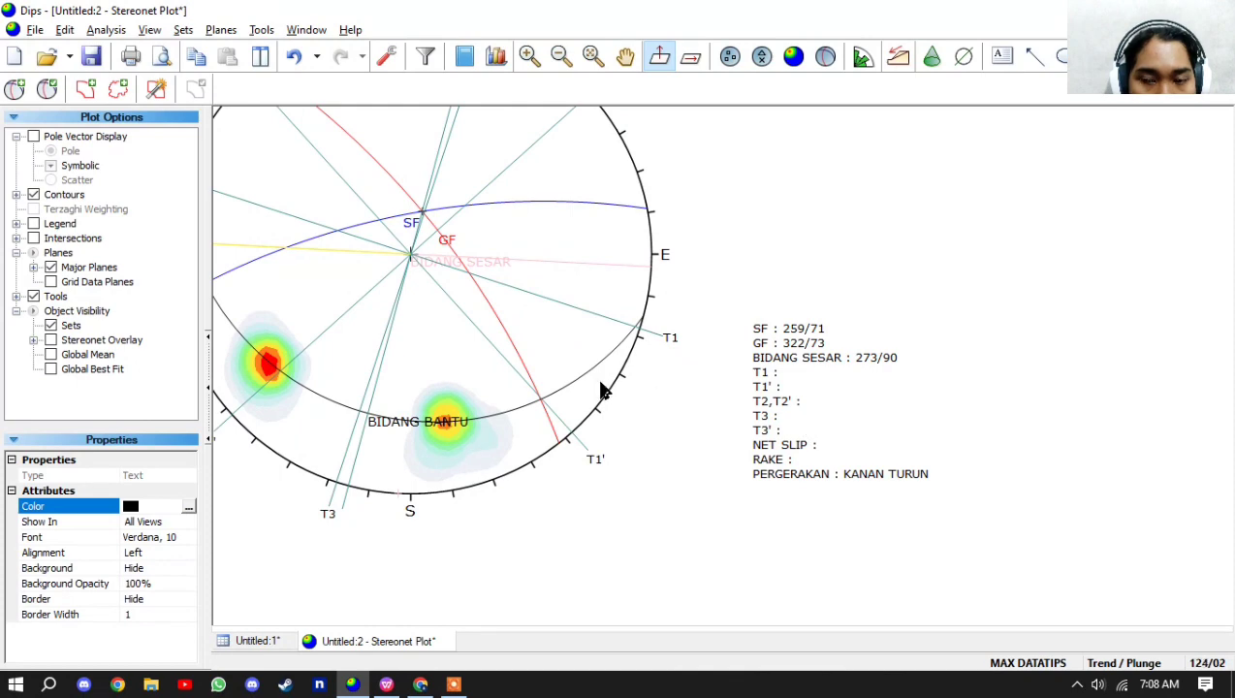
scroll(532, 326, "up", 2)
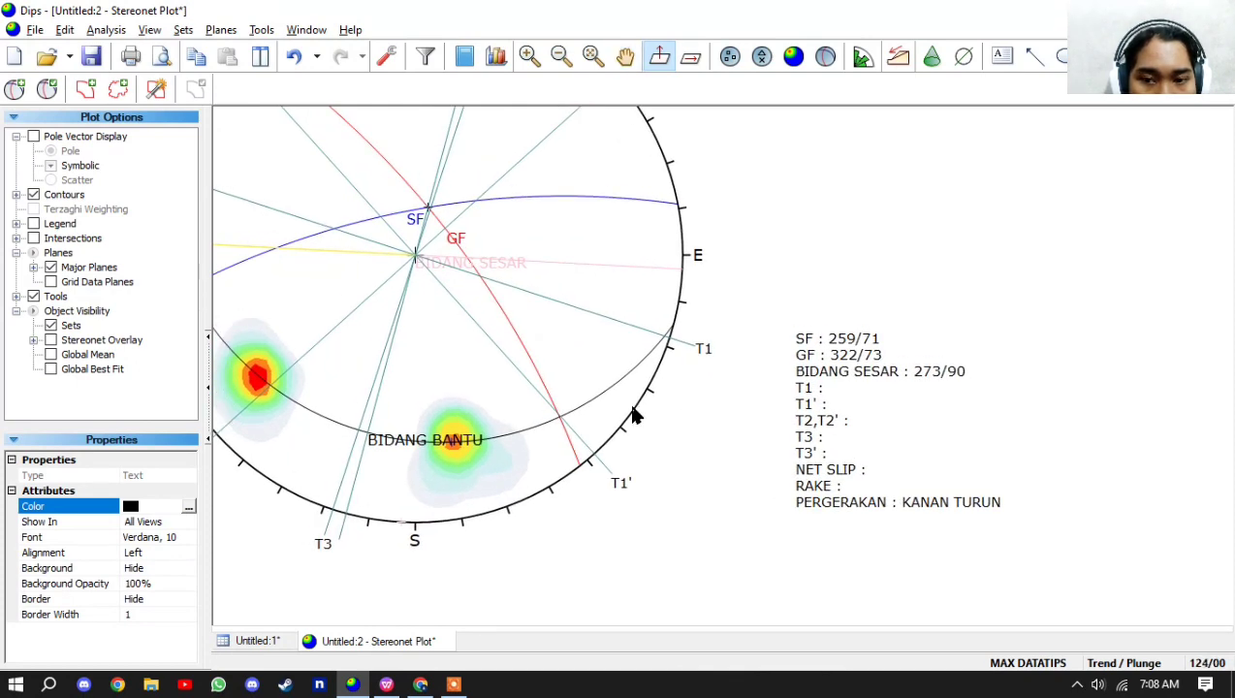
scroll(632, 415, "up", 1)
scroll(669, 326, "up", 2)
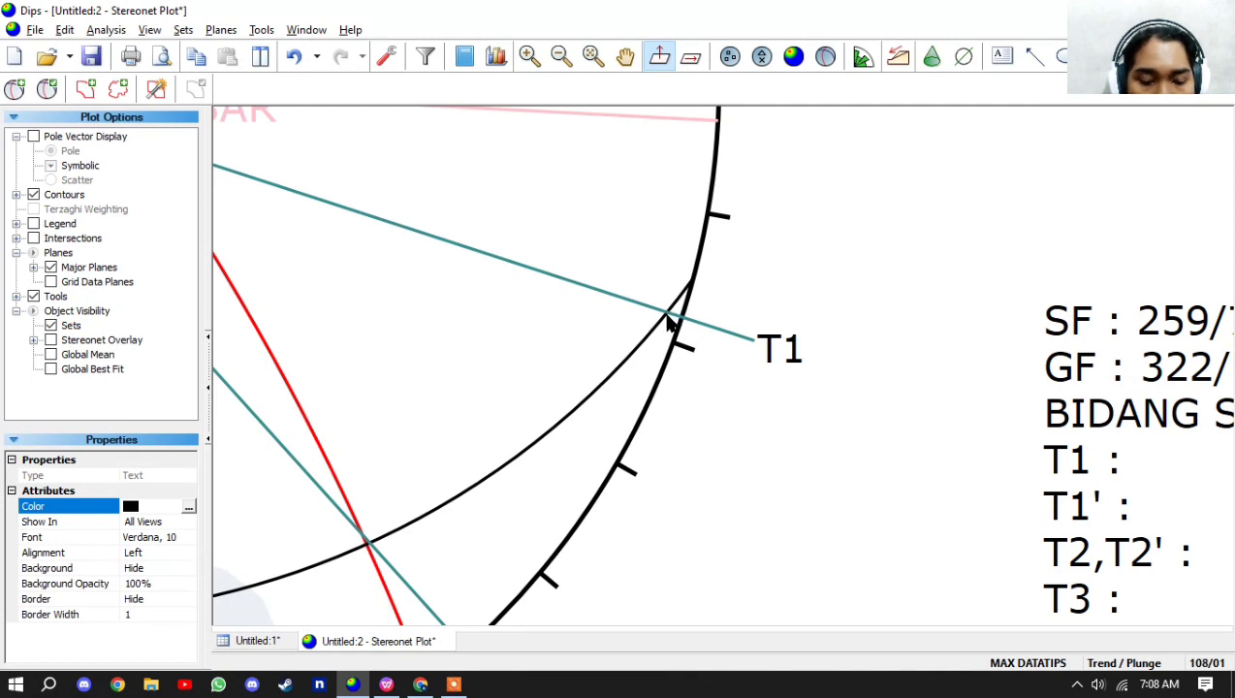
scroll(669, 326, "down", 1)
scroll(669, 326, "down", 1)
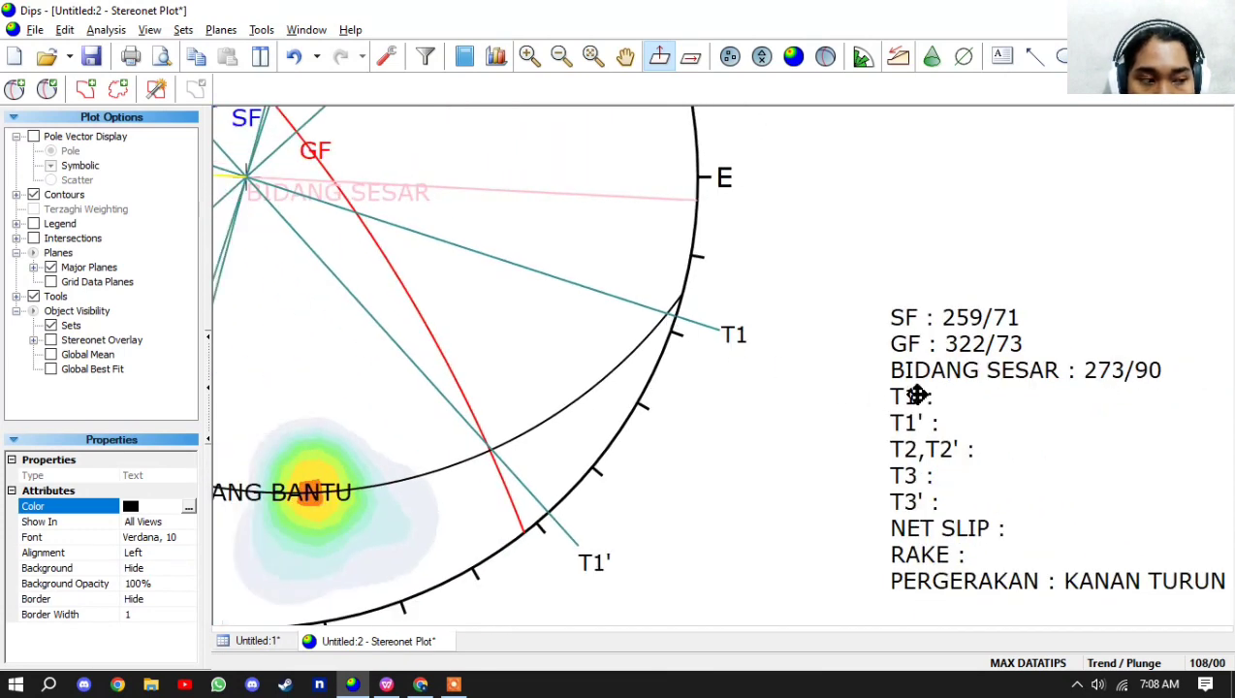
double_click(932, 403)
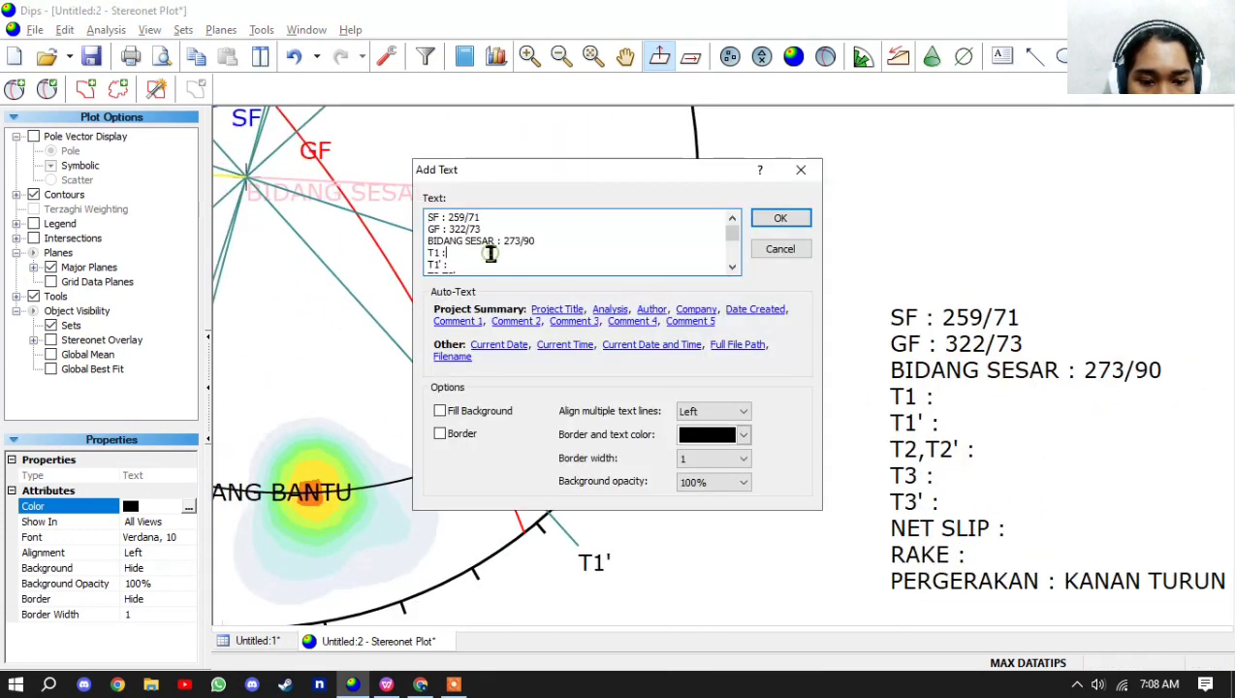
type("01,10")
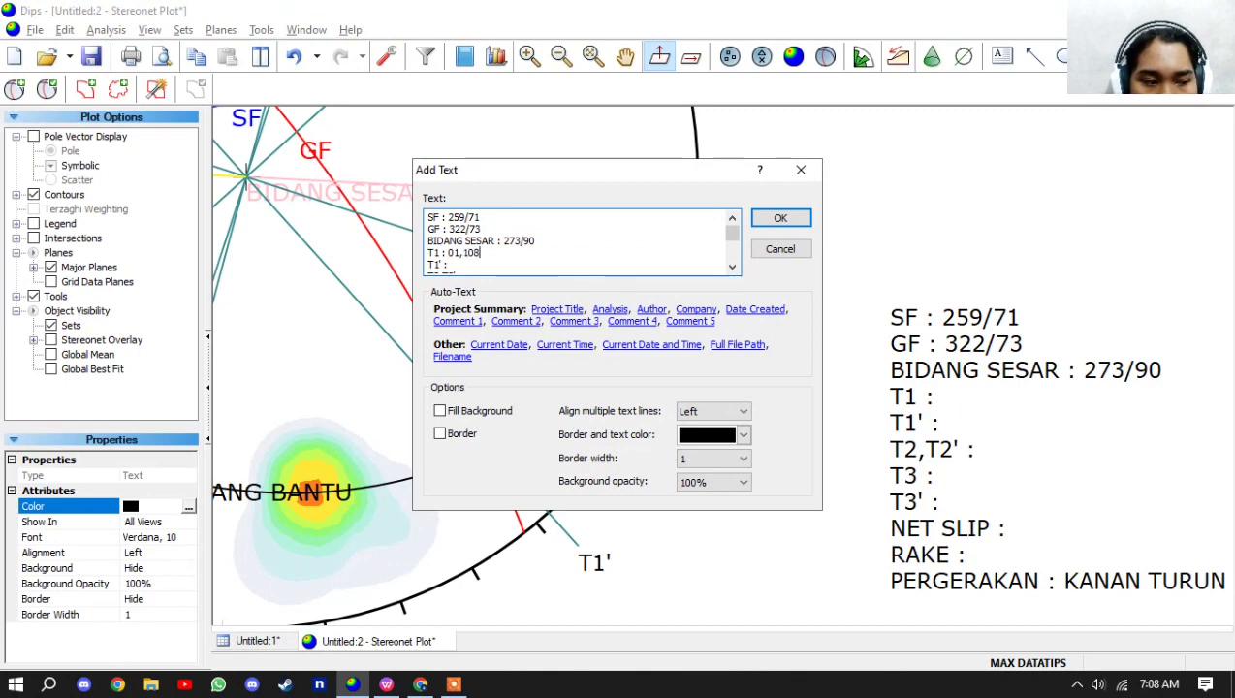
type("8")
left_click(780, 220)
- Read the plunge and trend where the T1' line crosses BIDANG BANTU and enter 11,138 after T1' in the results text
scroll(766, 233, "up", 3)
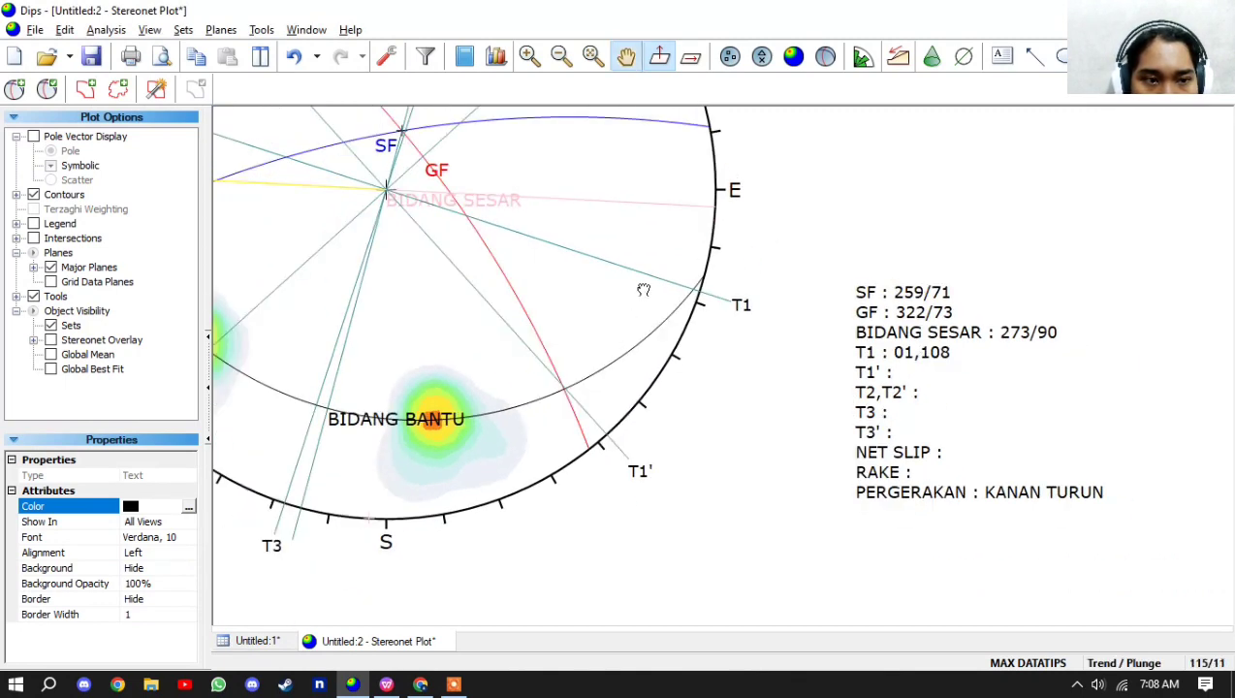
scroll(598, 335, "up", 2)
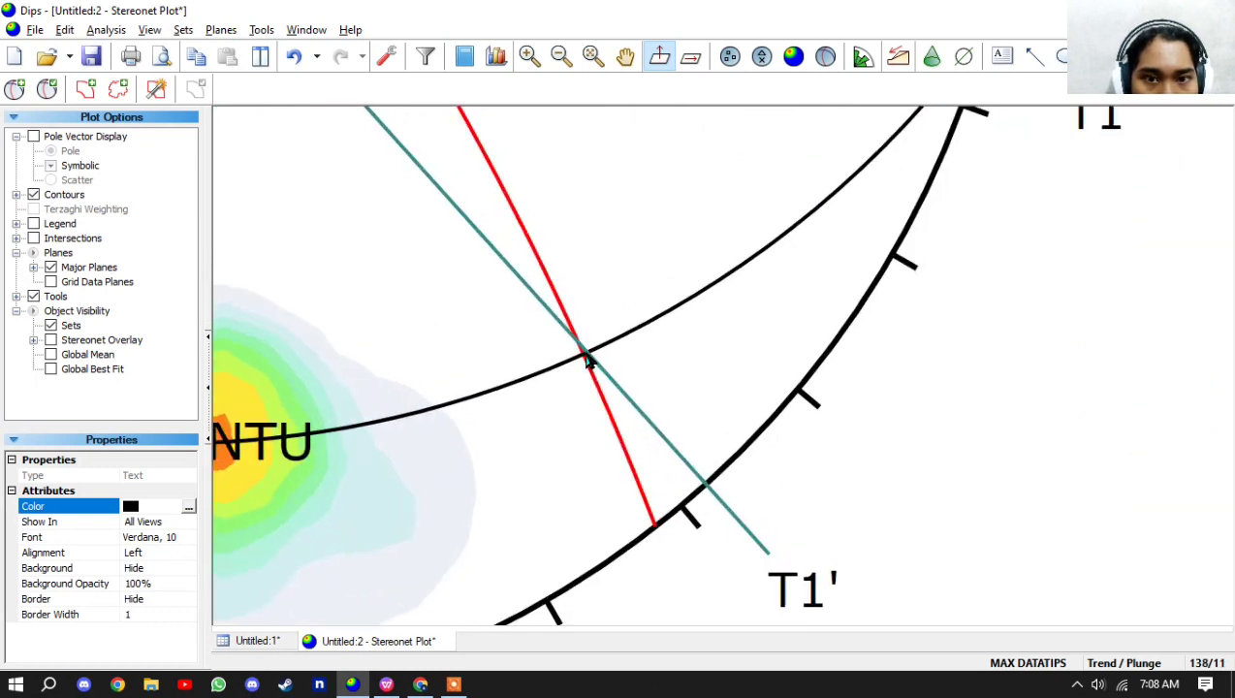
scroll(586, 359, "down", 5)
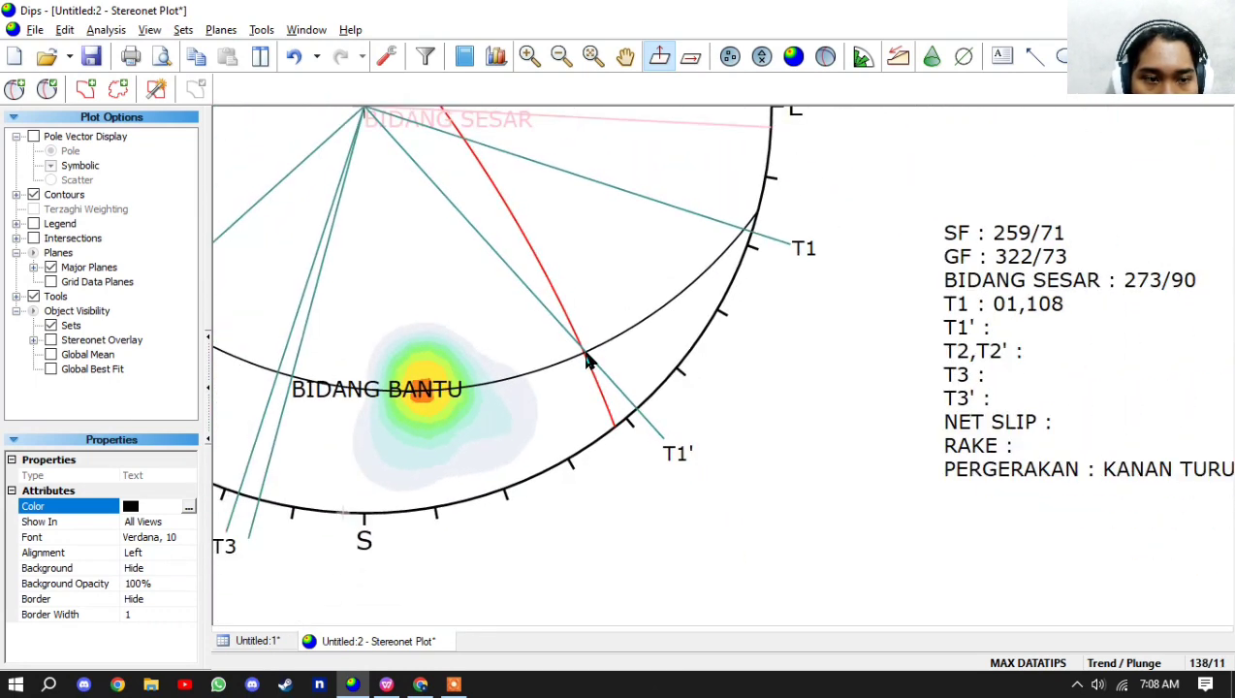
left_click(960, 347)
double_click(960, 348)
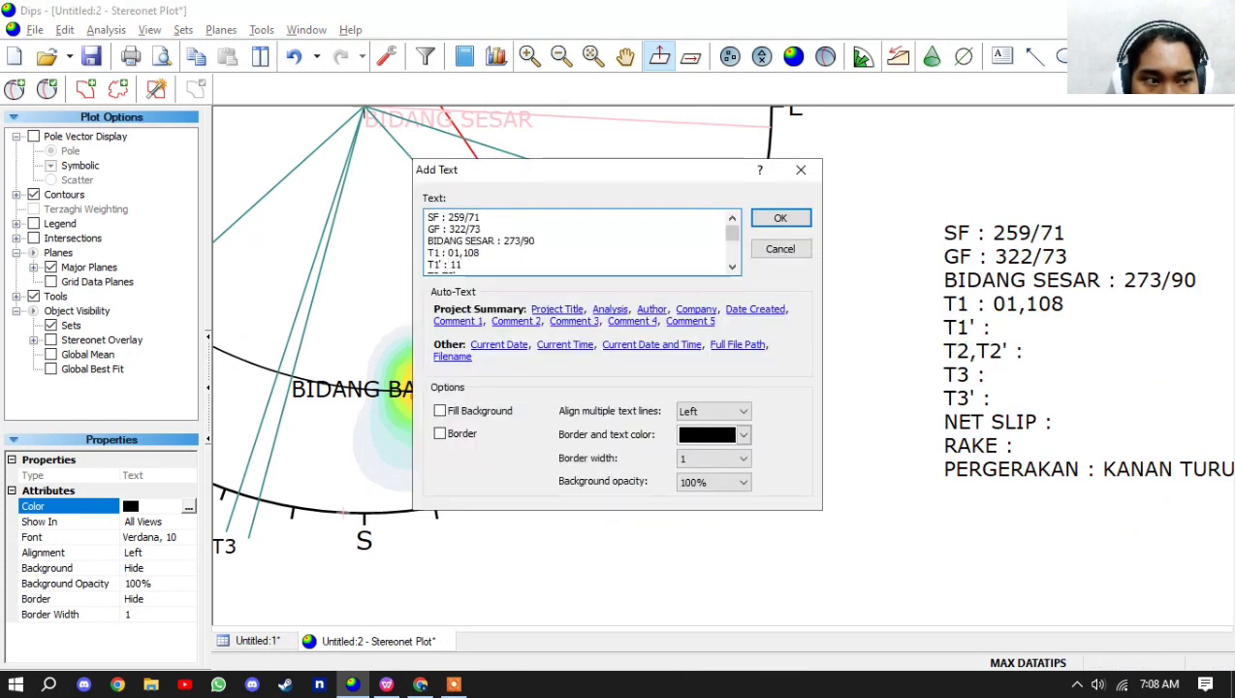
type("11,138")
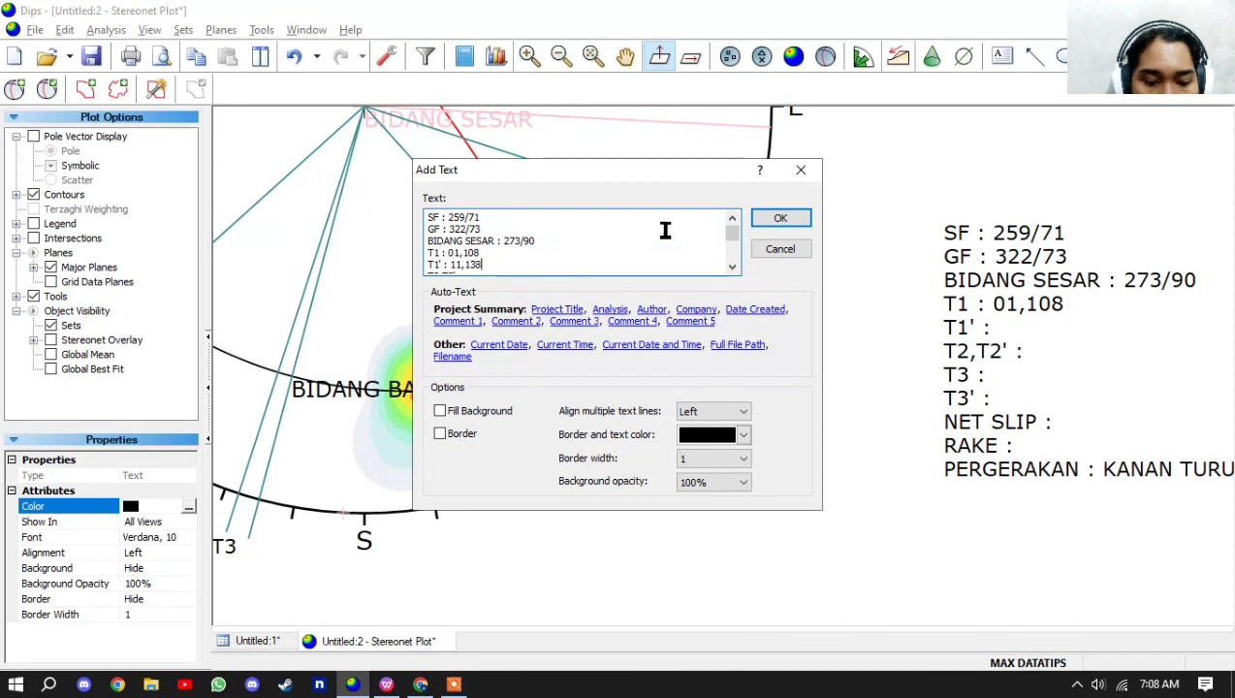
left_click(781, 218)
- Read the plunge and trend where the T3 line meets the stereonet perimeter and enter 00,198 after T3 in the results text
scroll(752, 267, "down", 4)
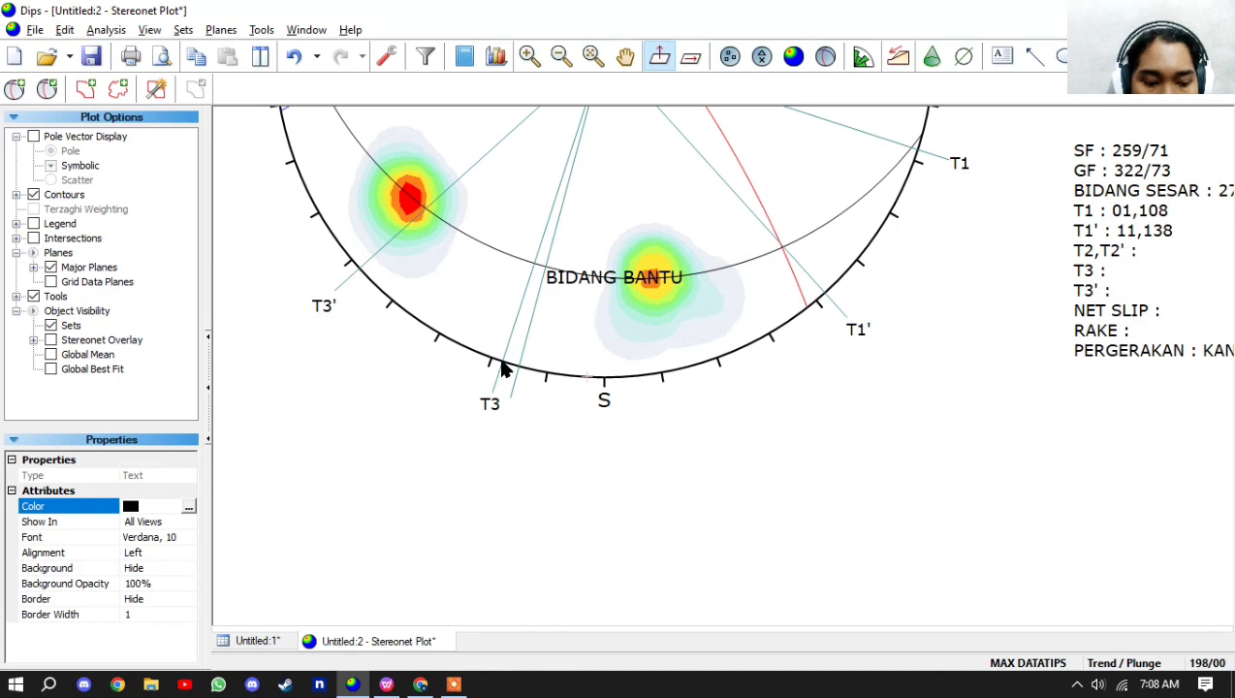
double_click(1103, 303)
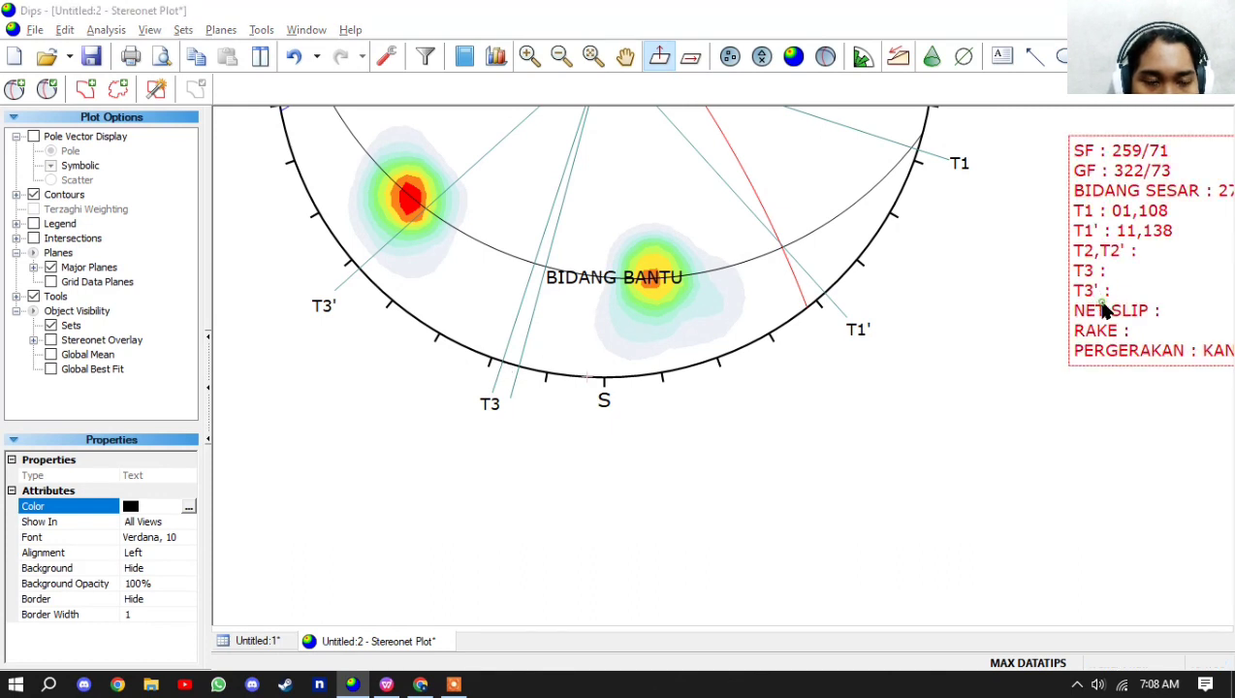
scroll(496, 265, "down", 1)
left_click(483, 254)
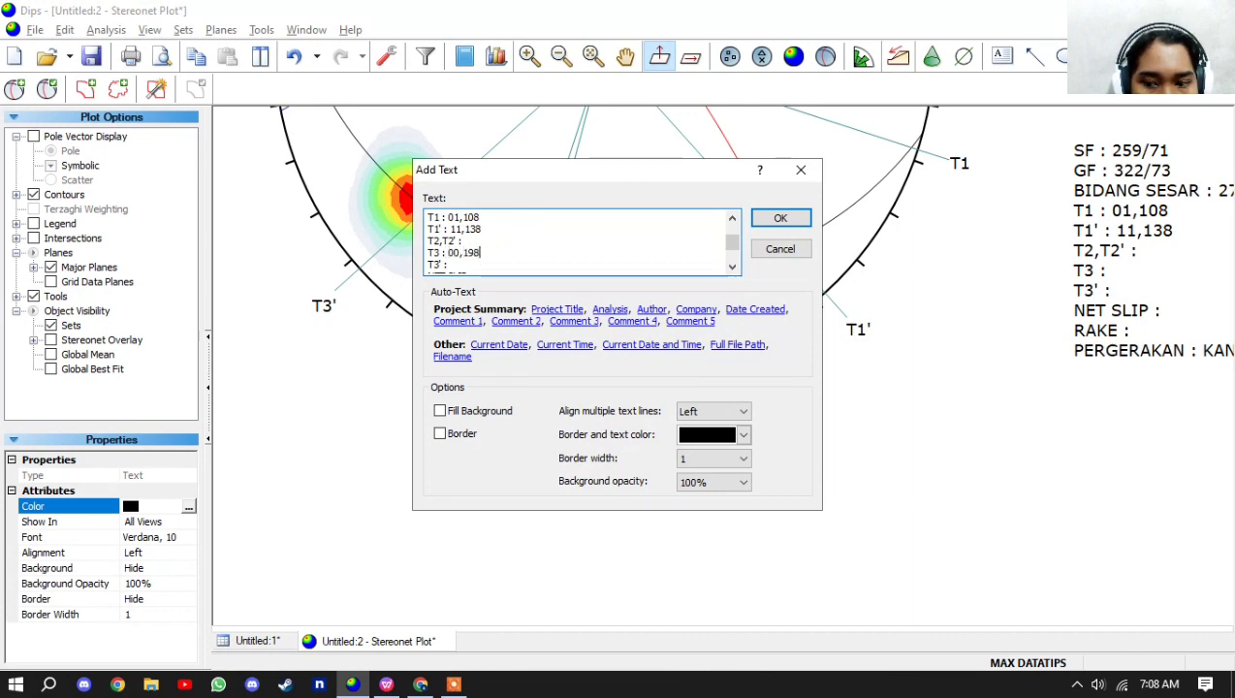
type("00,198")
key("Return")
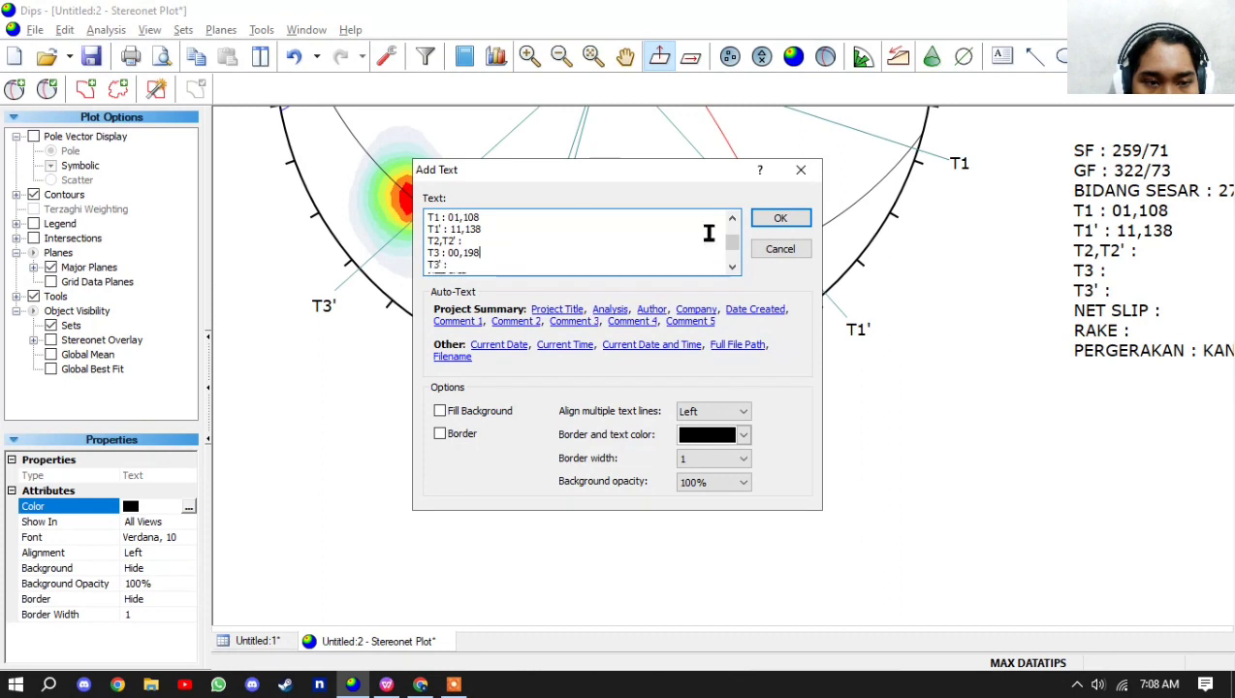
left_click(781, 217)
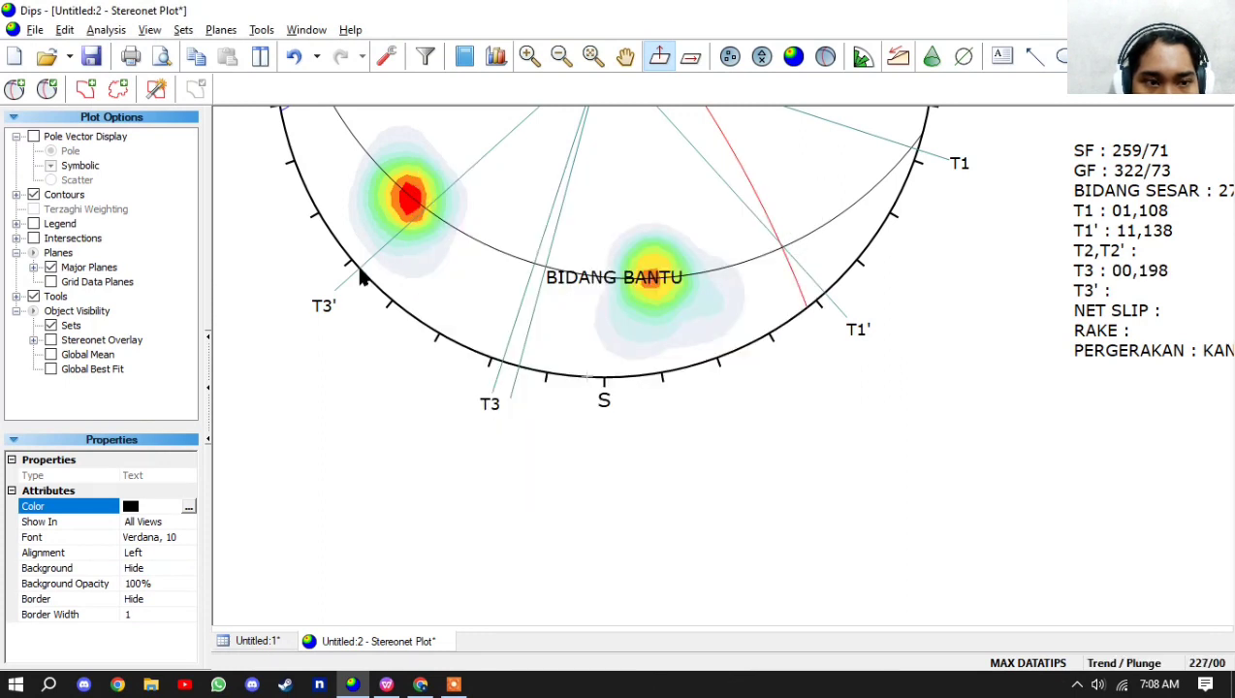
- Read where the T3' line crosses BIDANG BANTU, then change T3 to 20,198 and enter 17,228 after T3' in the results text
double_click(1139, 256)
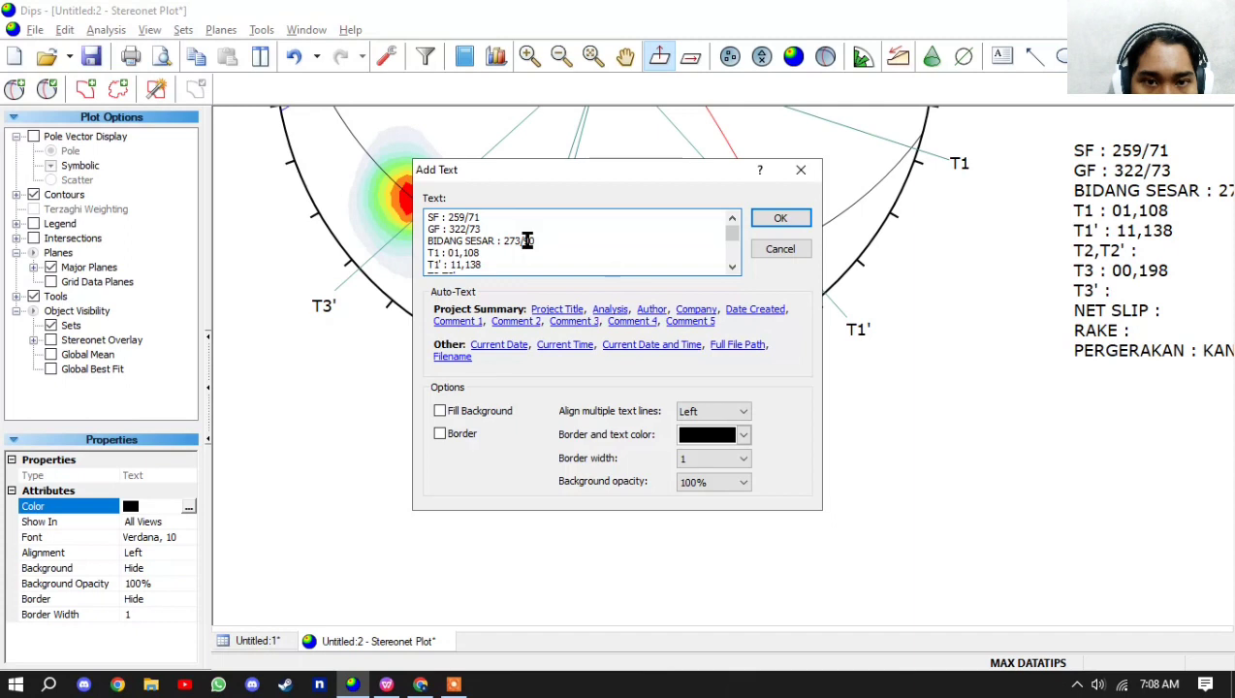
left_click(801, 170)
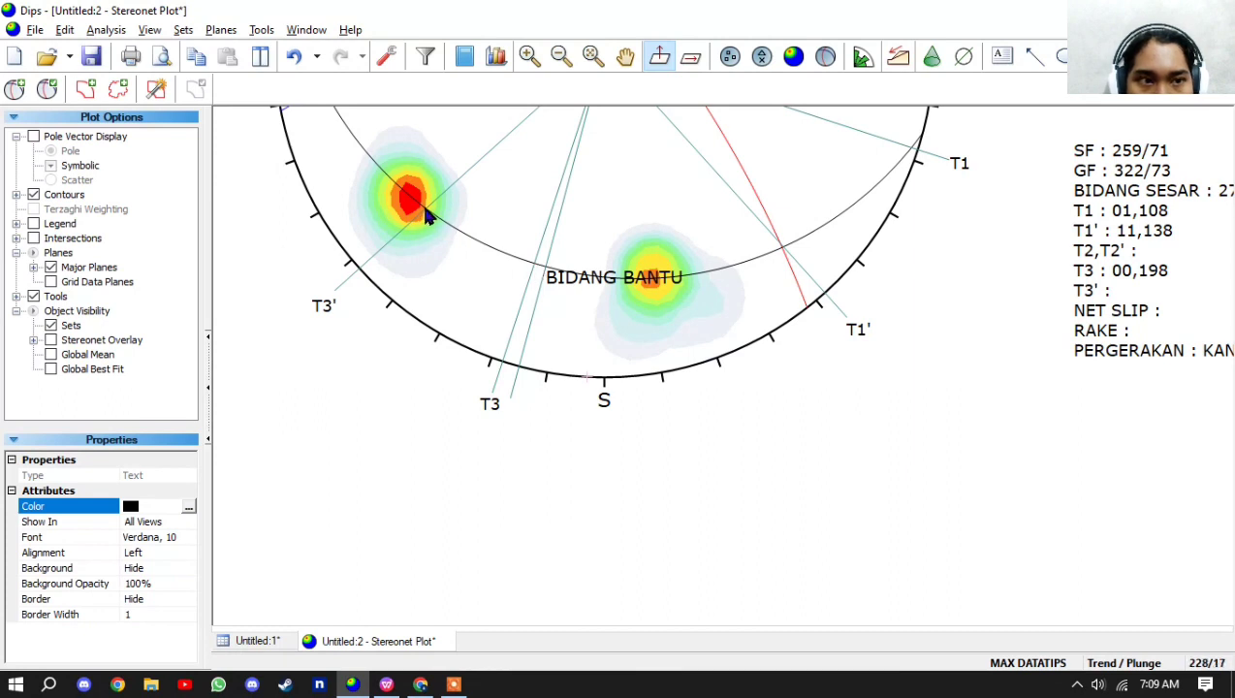
double_click(1094, 213)
scroll(459, 257, "down", 1)
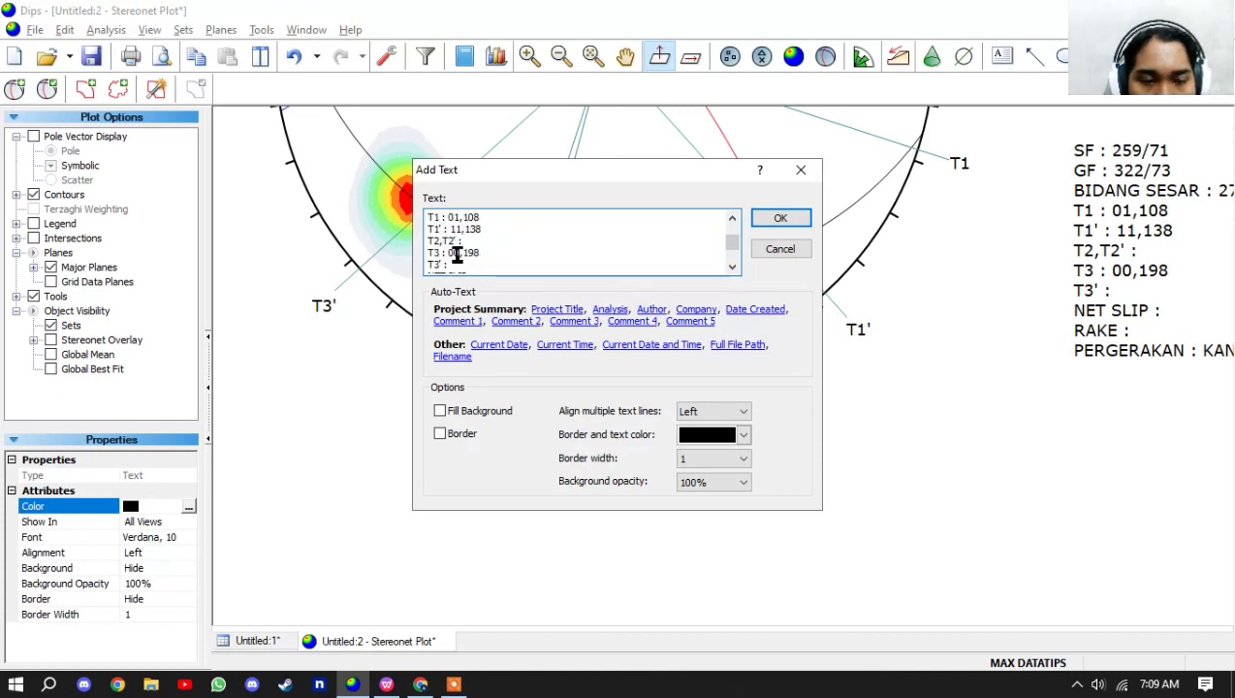
type("2")
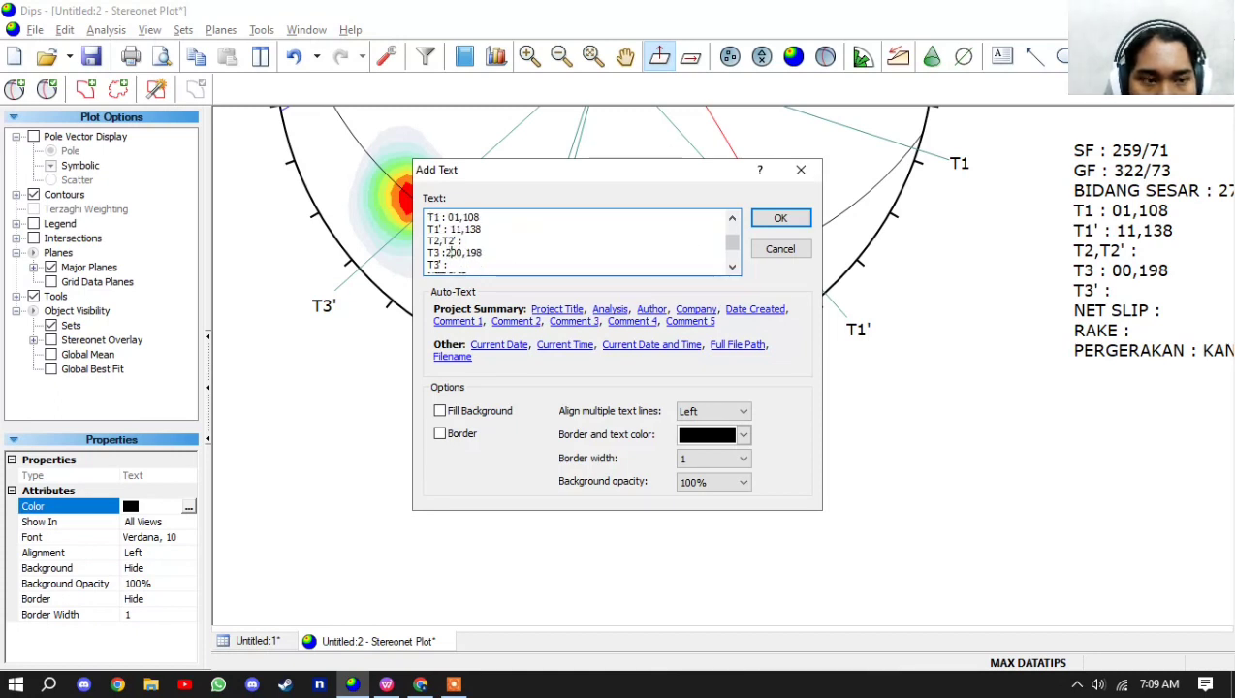
key("Delete")
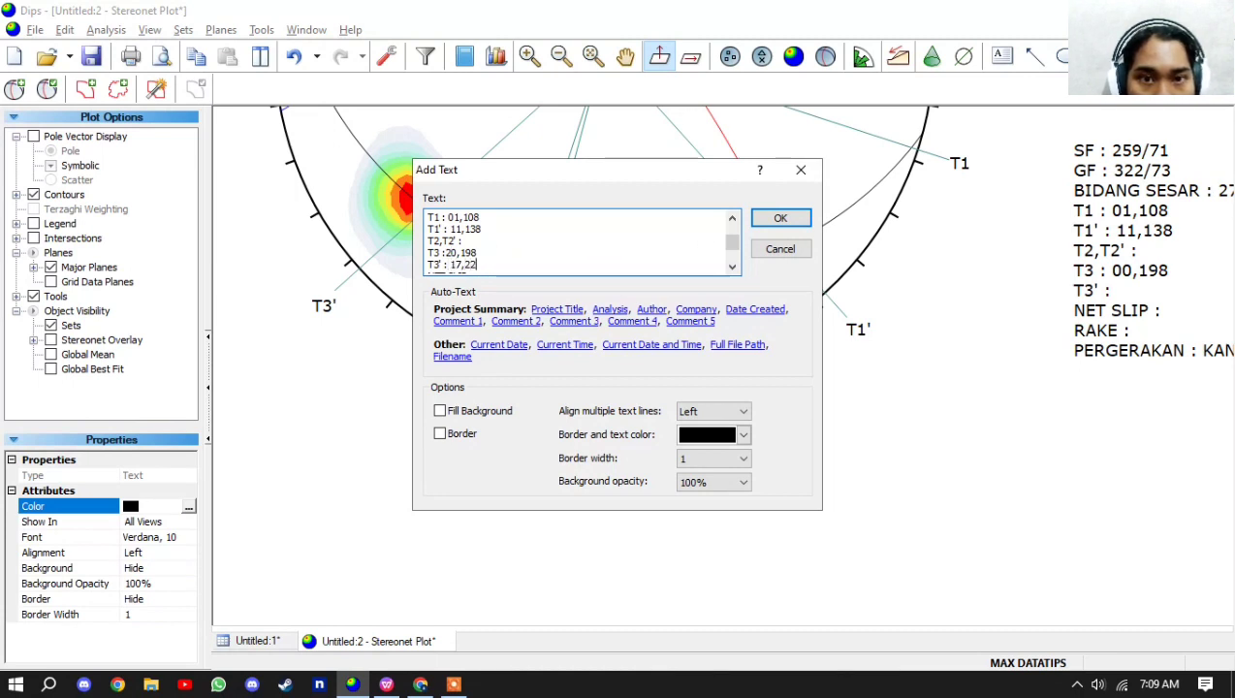
type("17,228")
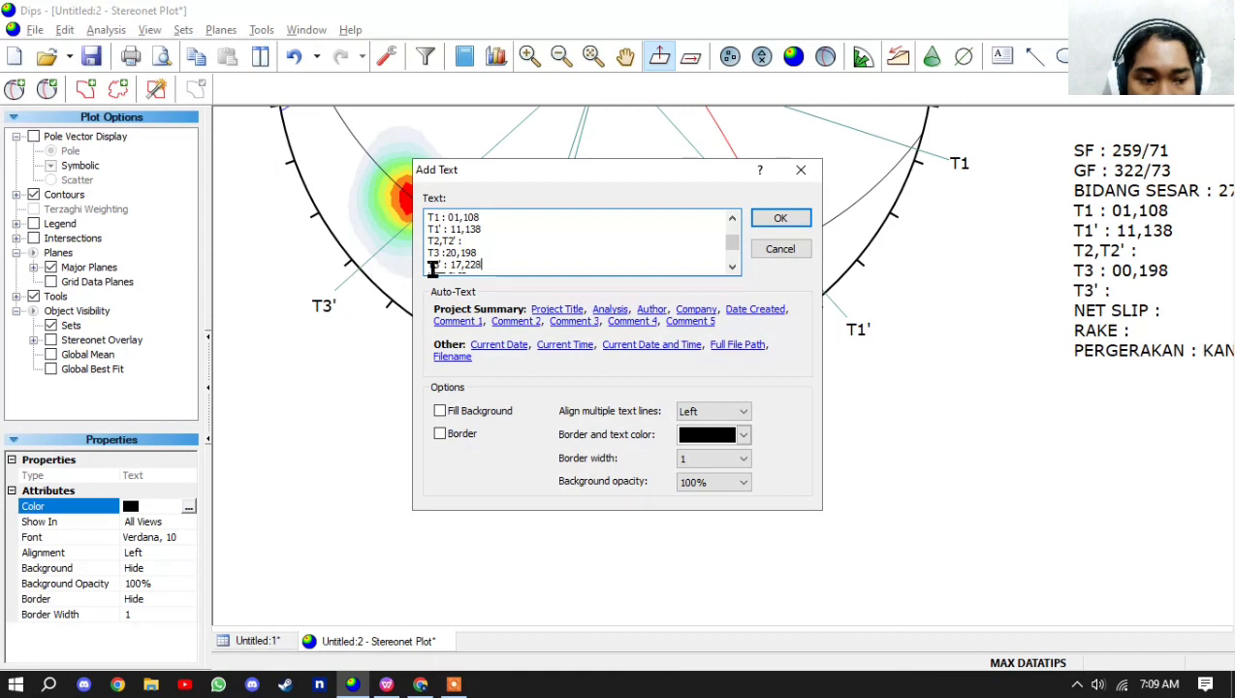
left_click(761, 223)
- Read the plunge and trend where the unlabelled line beside T3 crosses BIDANG BANTU and enter 20,194 after T2,T2' in the results text
scroll(756, 220, "down", 1)
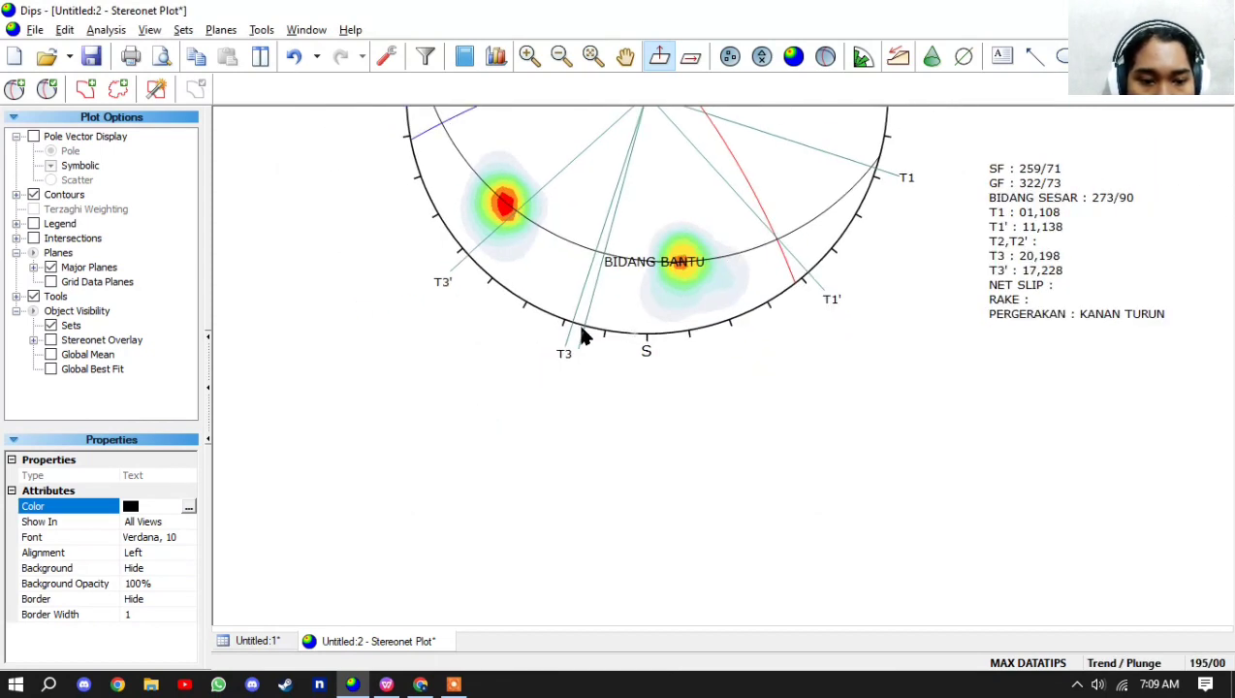
scroll(603, 262, "up", 2)
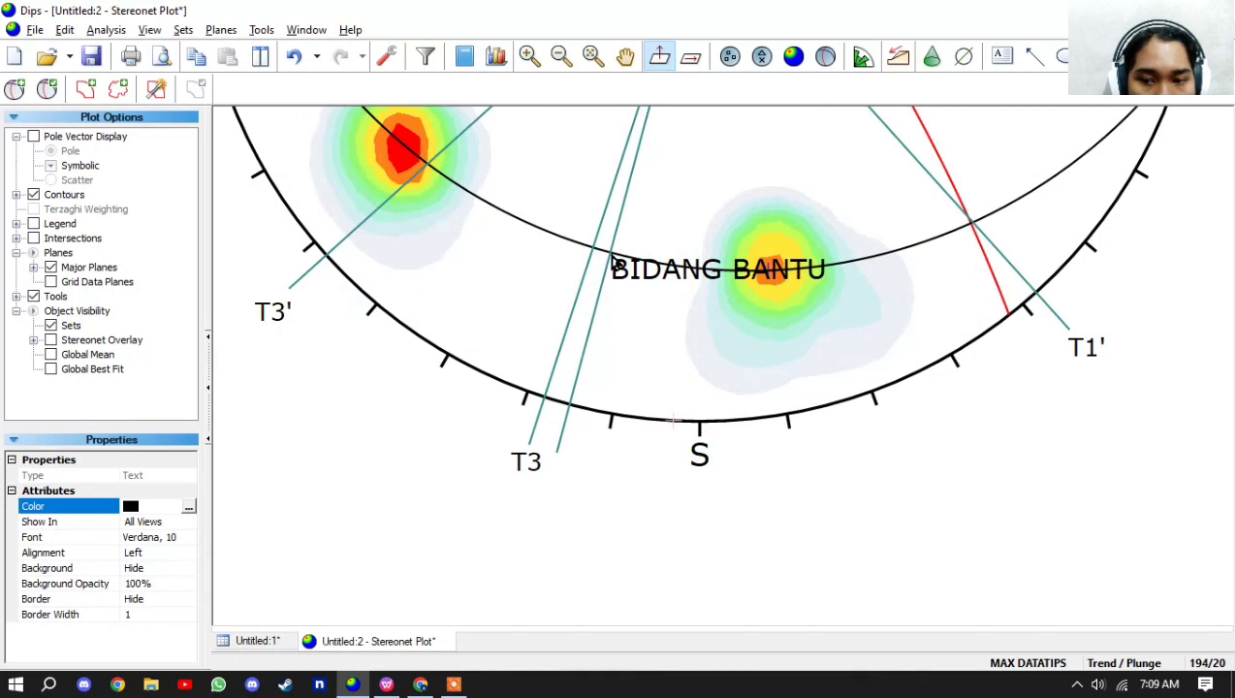
scroll(612, 427, "down", 3)
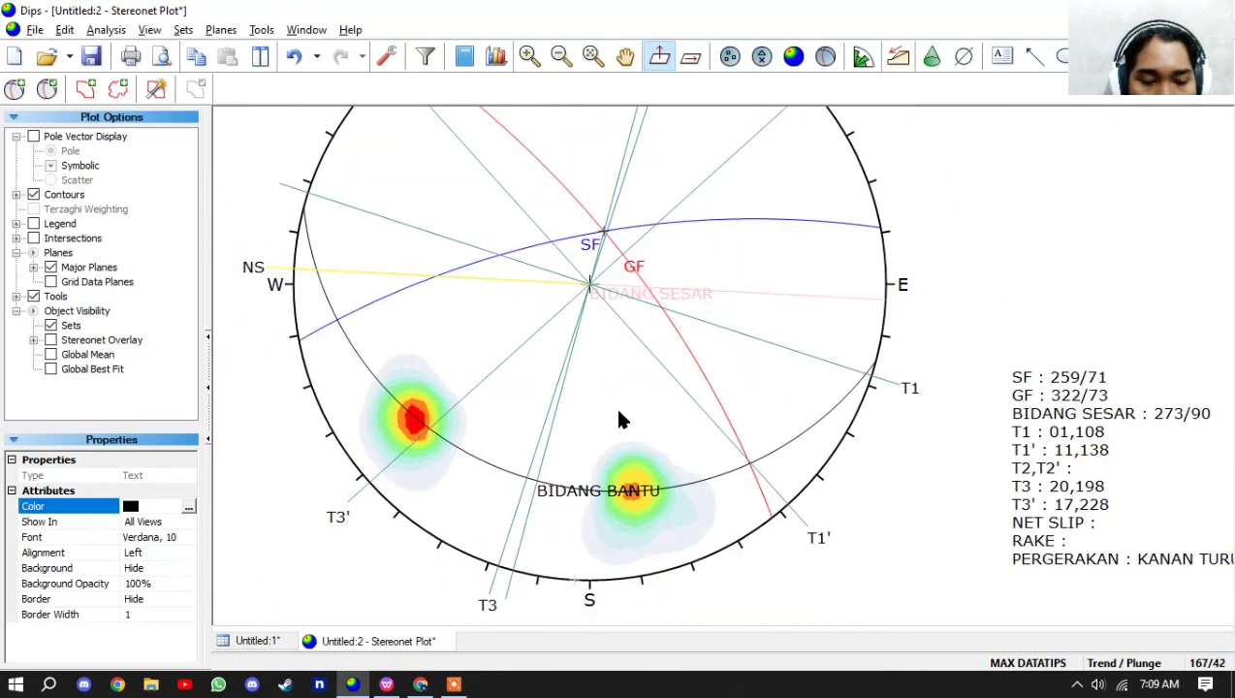
left_click_drag(743, 360, 646, 297)
double_click(830, 347)
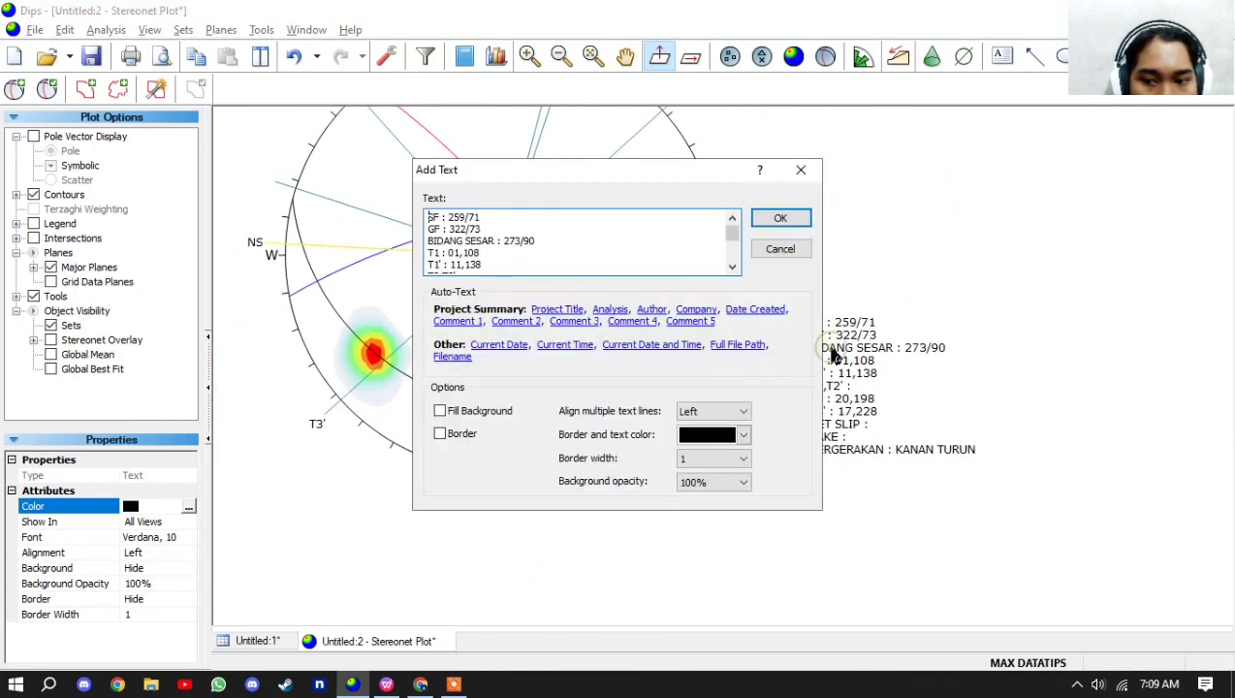
scroll(541, 246, "down", 2)
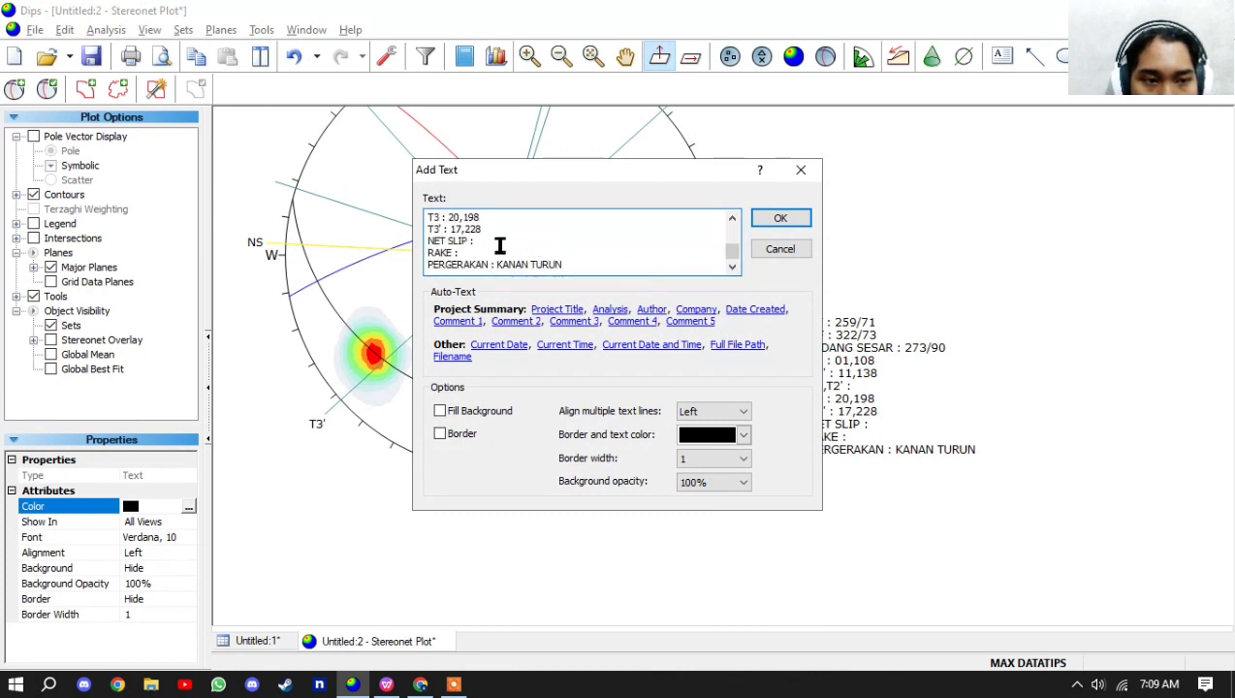
scroll(492, 242, "up", 1)
left_click(488, 239)
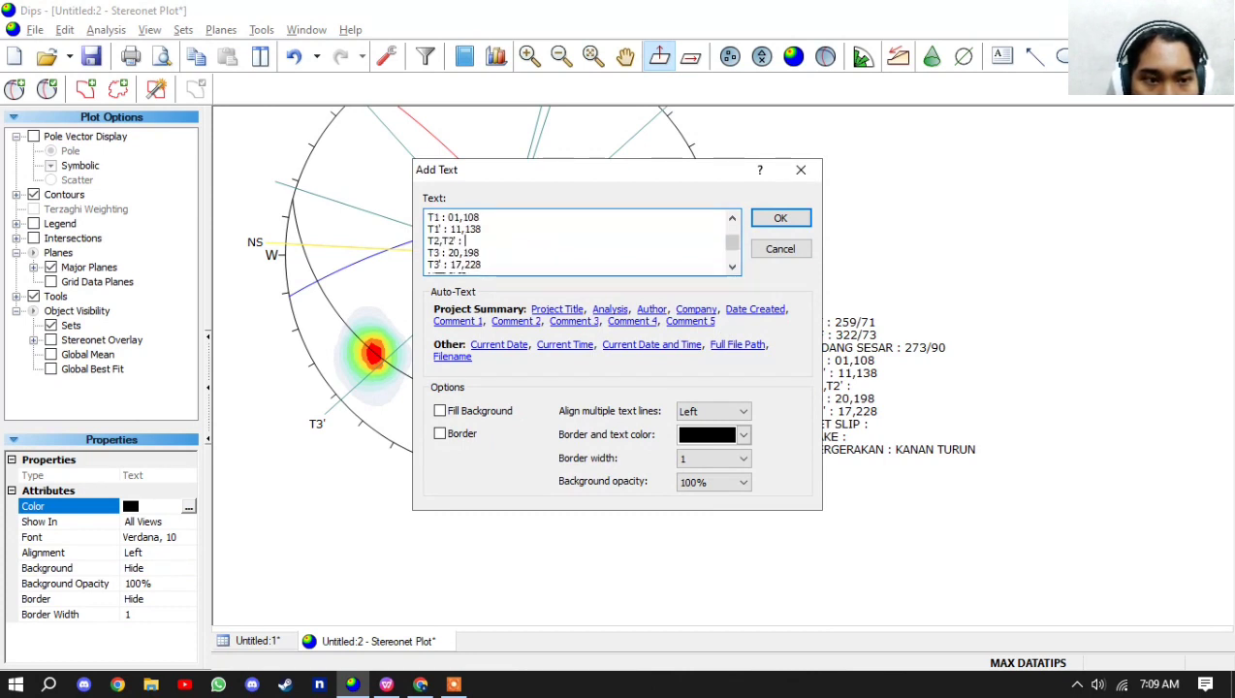
type("20,194")
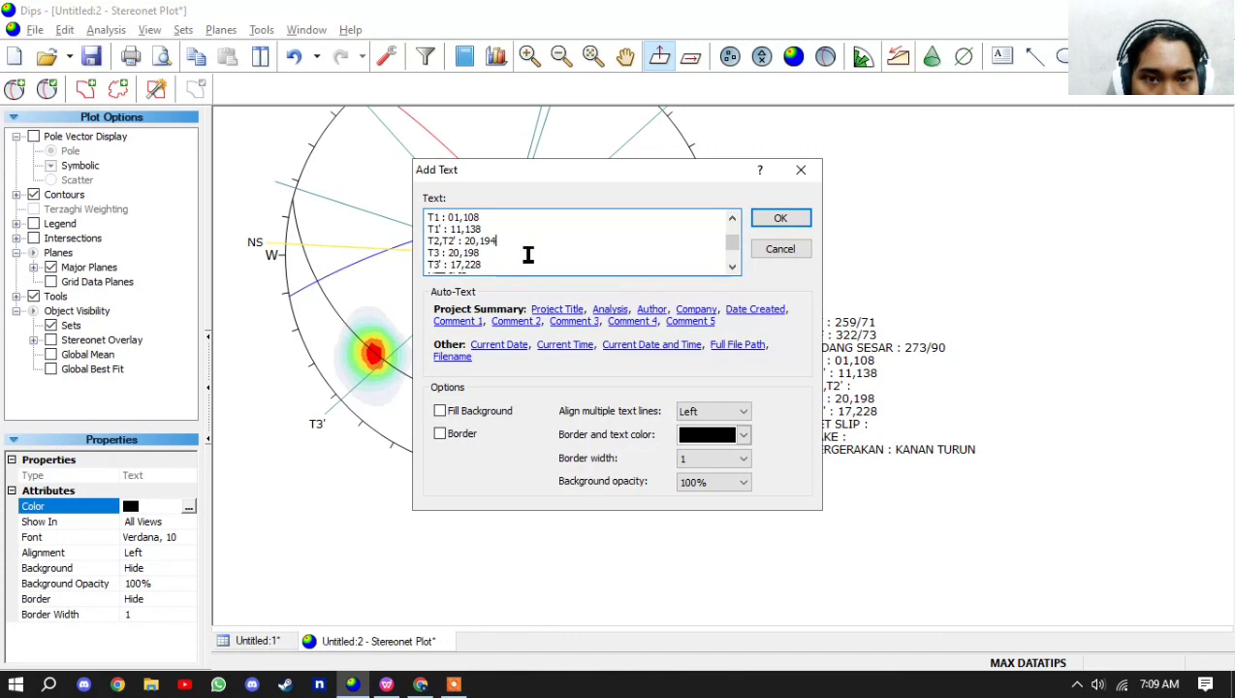
scroll(535, 259, "down", 1)
left_click(781, 219)
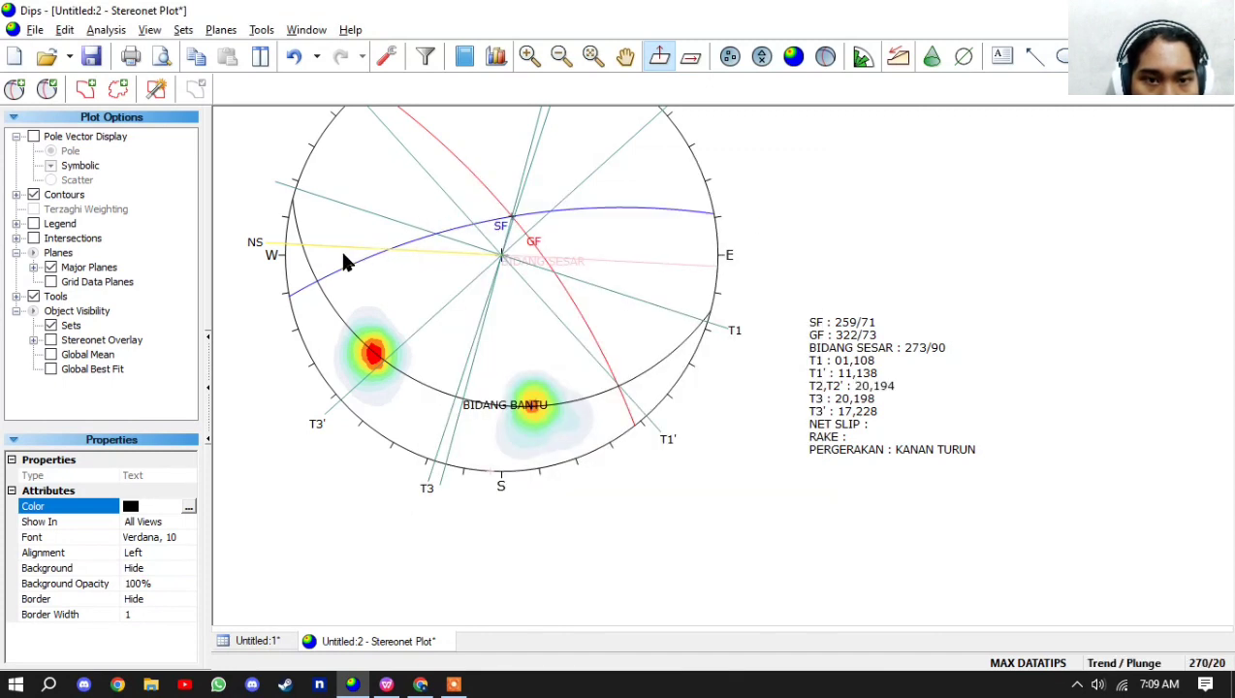
- Read the plunge and trend where the NS line crosses BIDANG BANTU and enter 04,272 after NET SLIP in the results text
scroll(331, 262, "up", 2)
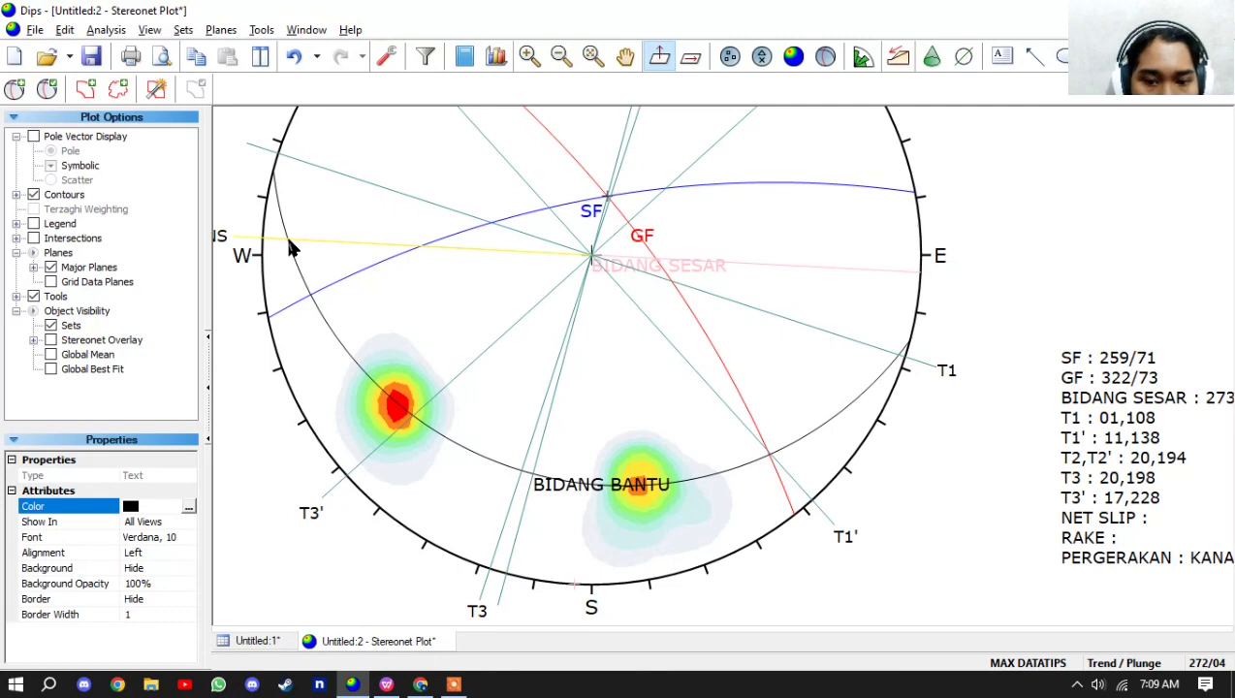
scroll(710, 310, "down", 1)
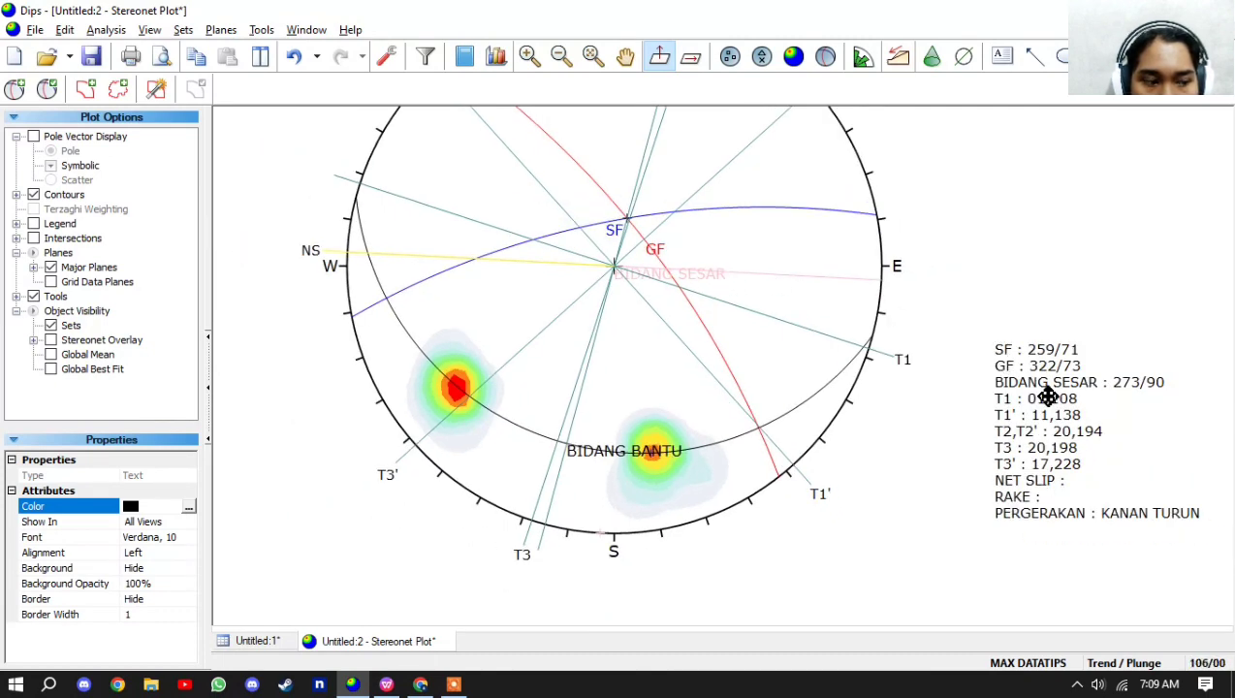
left_click(1074, 417)
double_click(1074, 417)
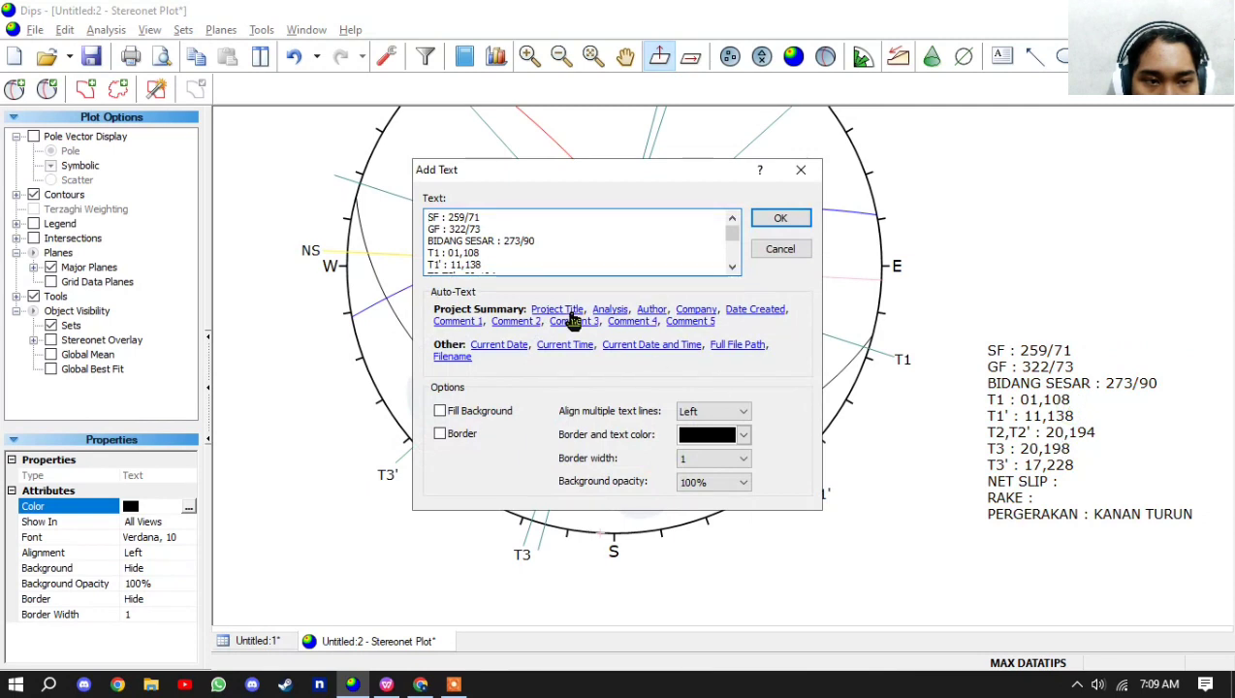
scroll(520, 229, "down", 1)
scroll(521, 229, "down", 2)
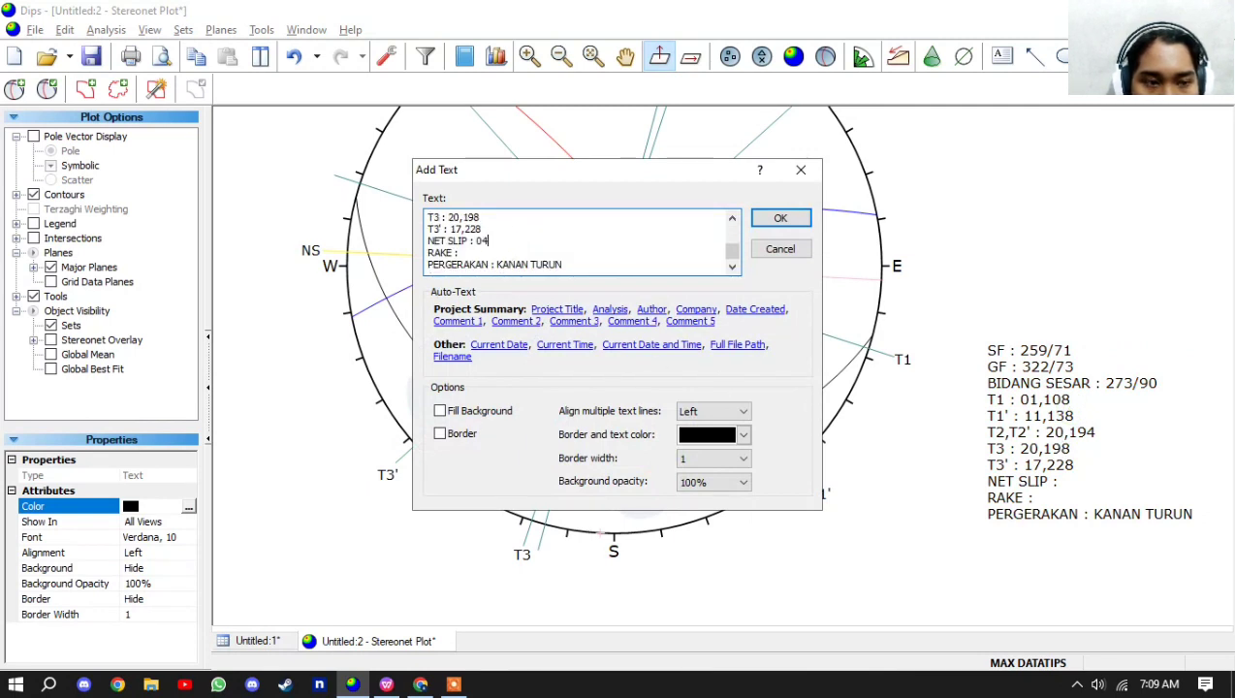
type("04,272")
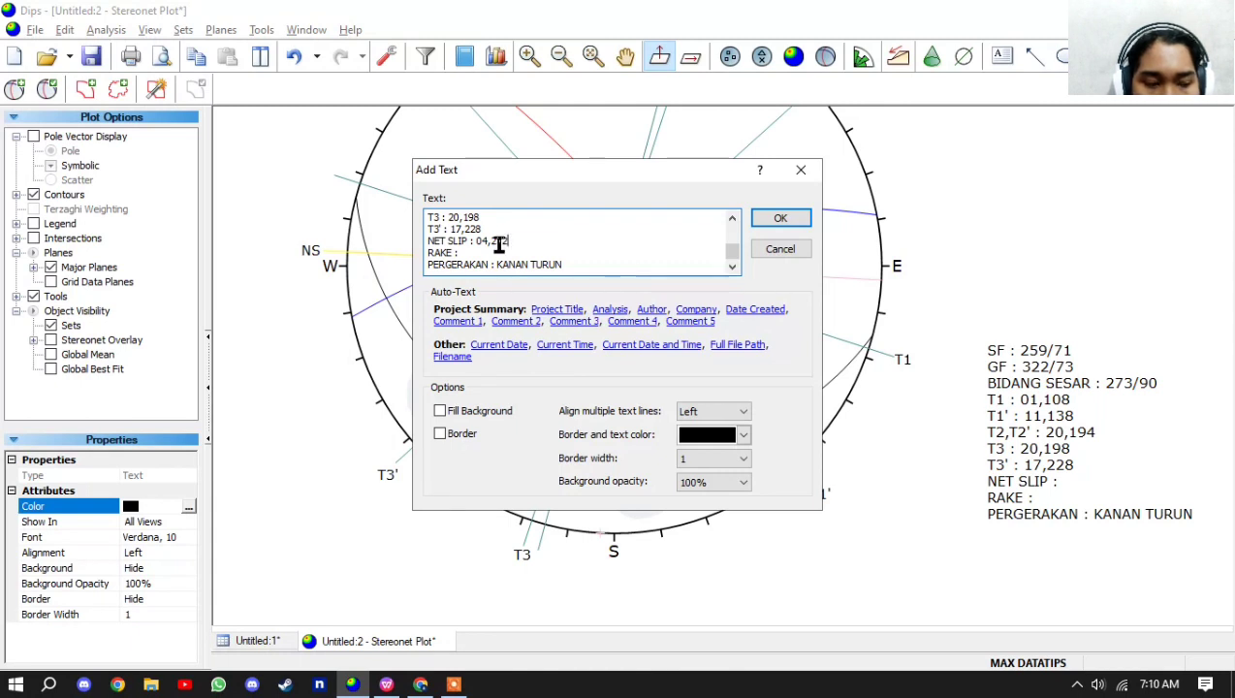
left_click(773, 219)
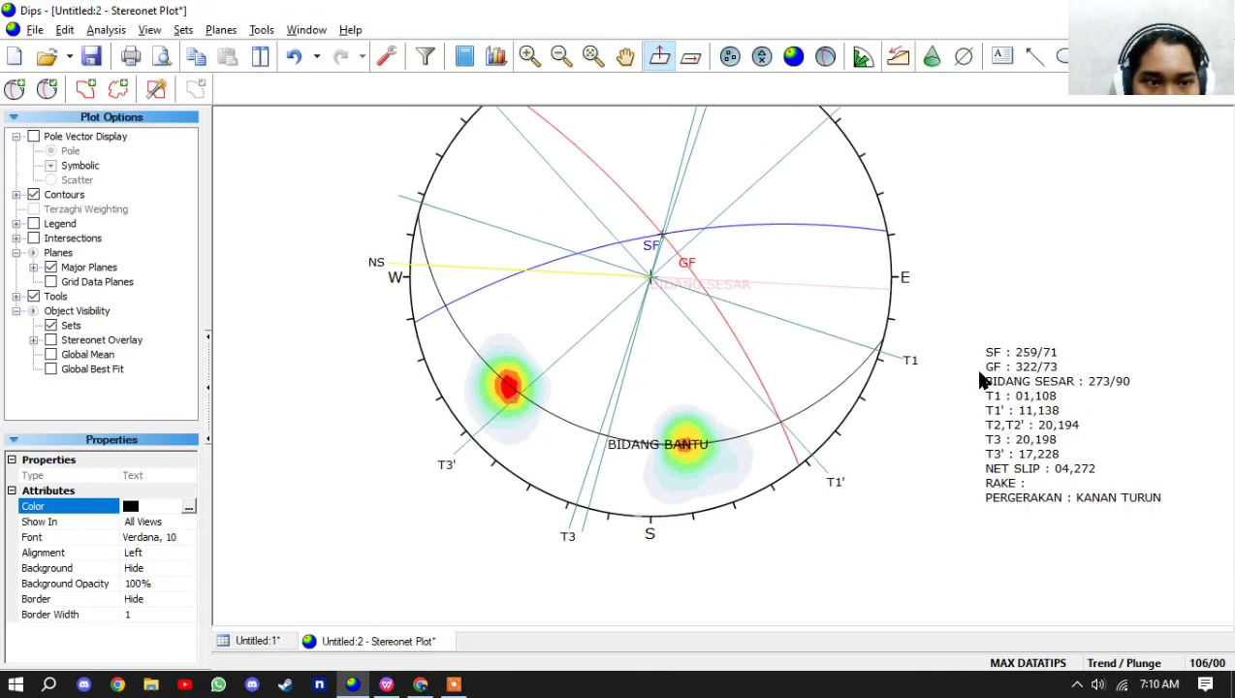
- Try to measure an angle starting from the point where the NS line meets the stereonet perimeter
scroll(904, 355, "down", 2)
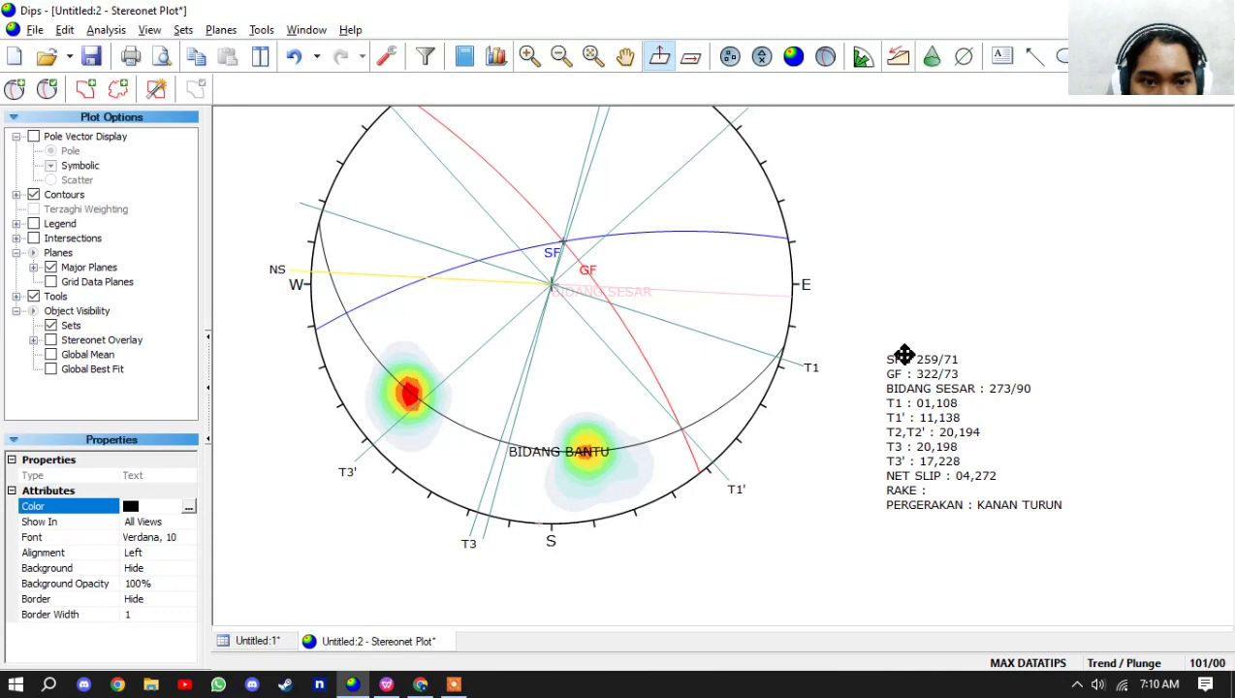
left_click(260, 32)
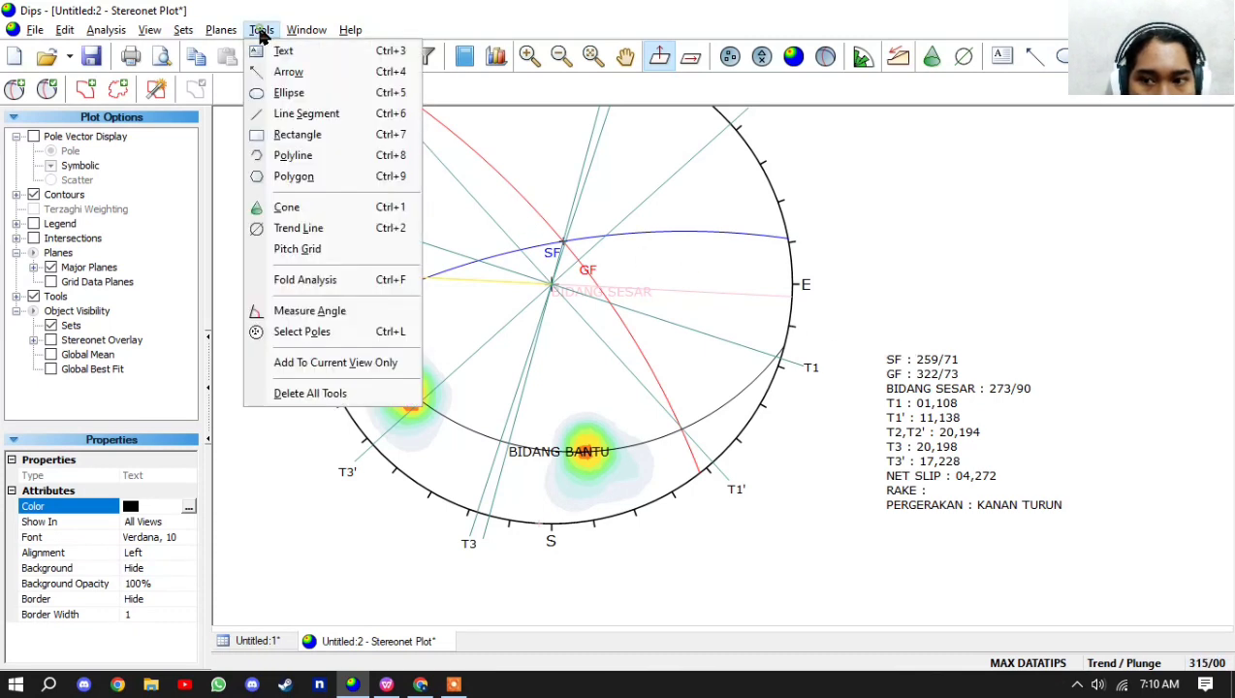
left_click(364, 311)
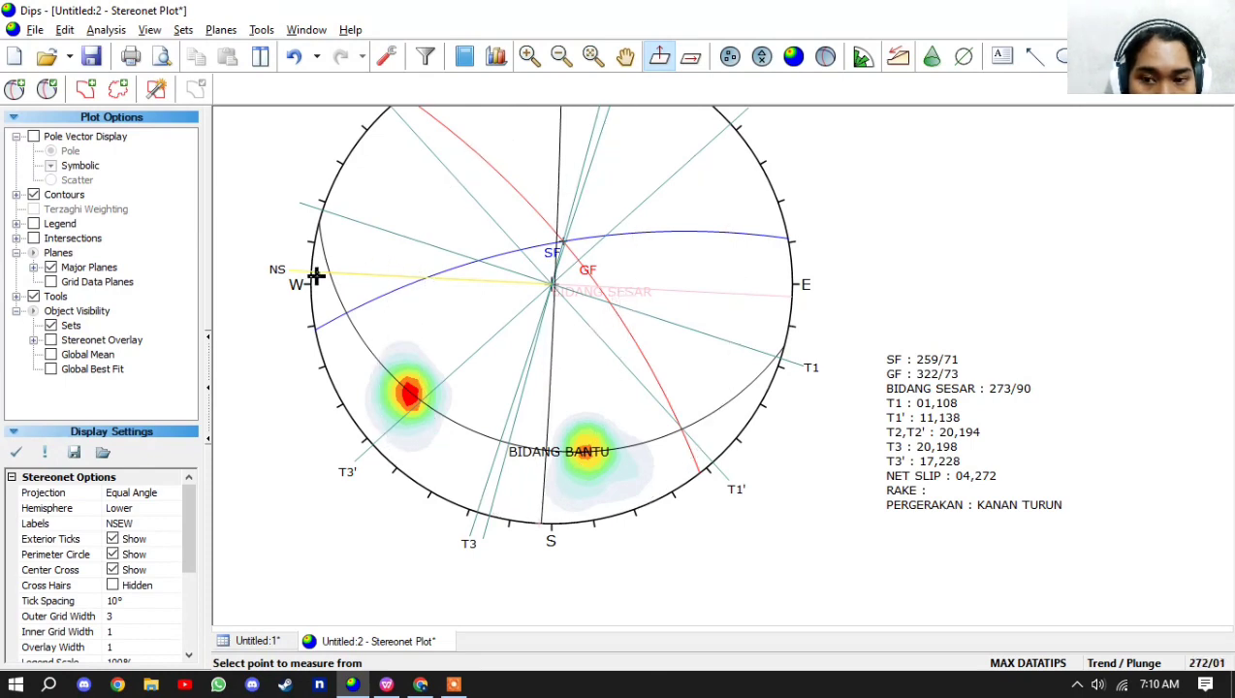
scroll(308, 274, "up", 3)
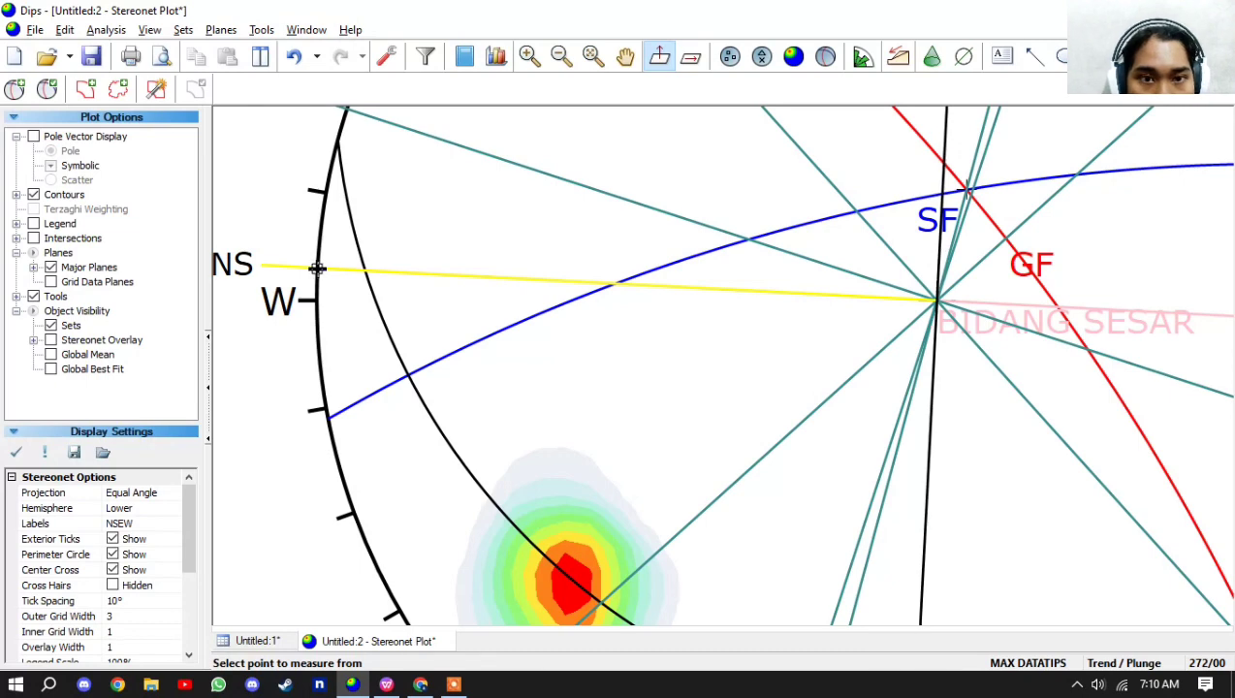
left_click(316, 267)
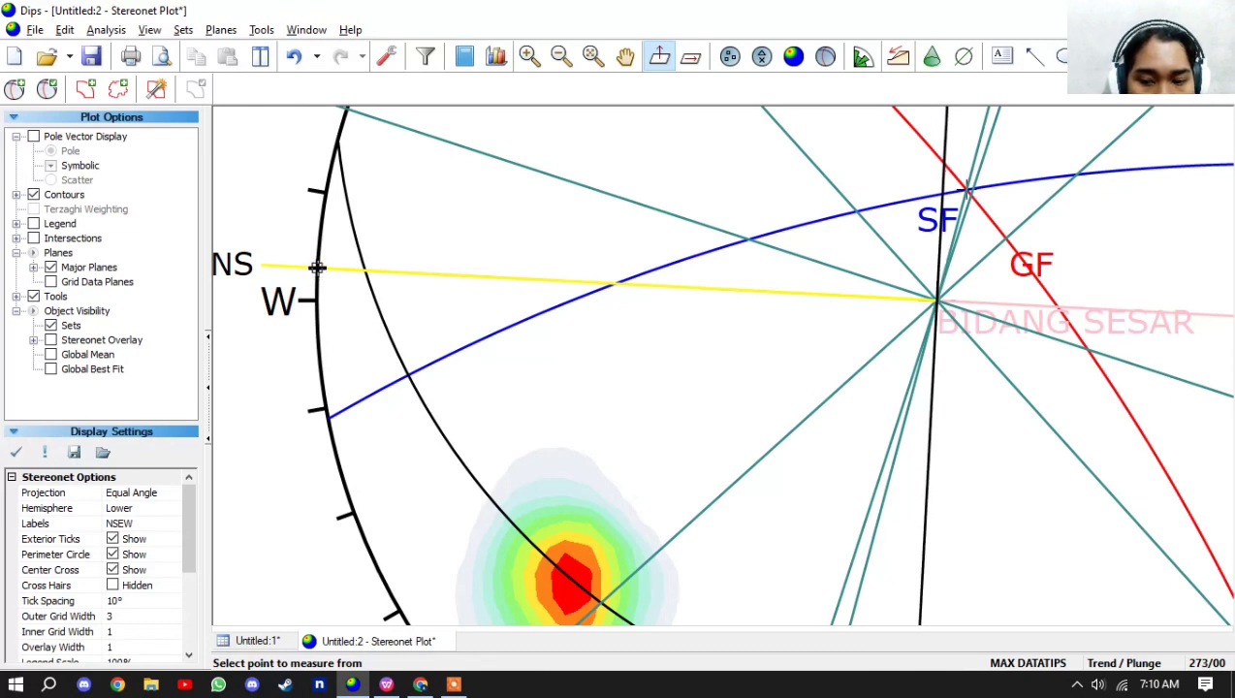
left_click(318, 268)
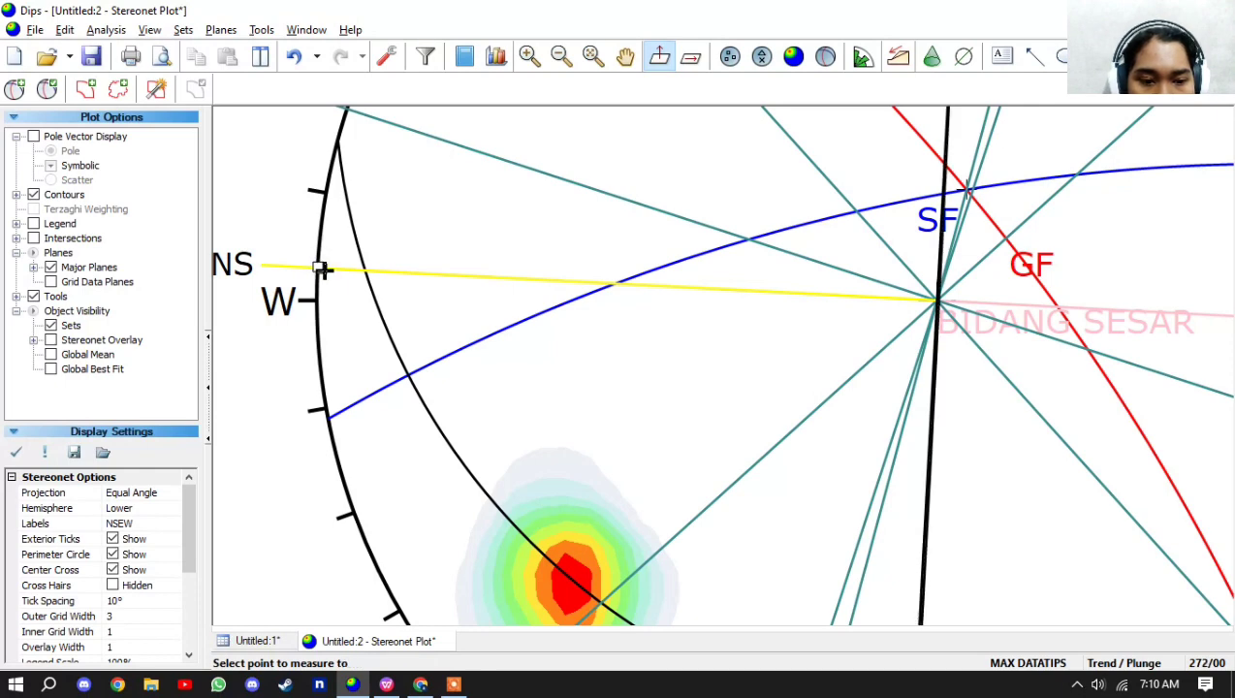
right_click(318, 268)
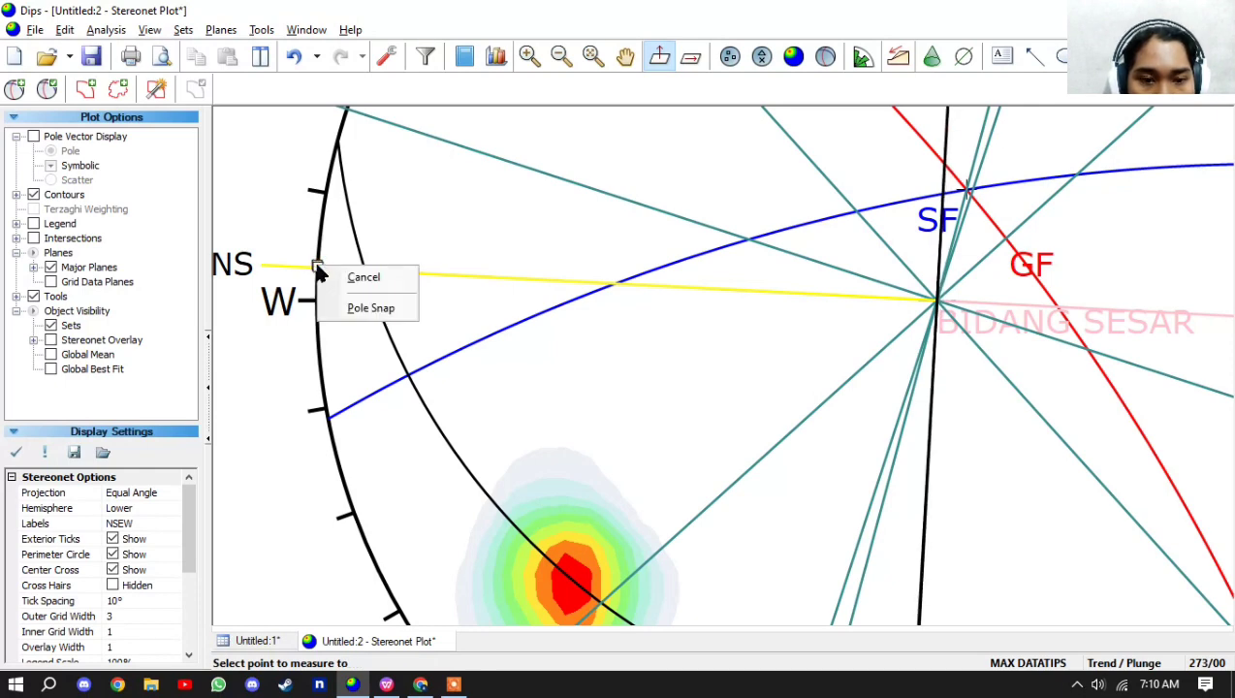
left_click(317, 269)
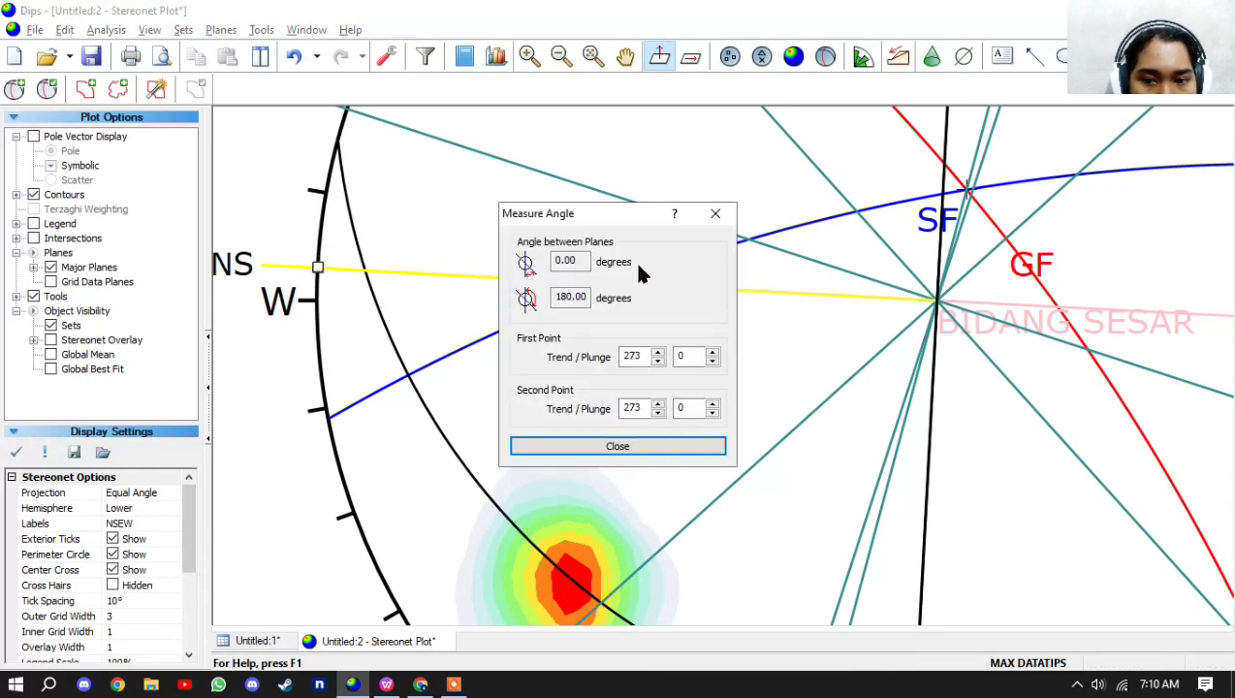
left_click(618, 448)
- Measure the angle along the NS line from the stereonet perimeter to its crossing with the BIDANG BANTU curve
scroll(611, 447, "down", 2)
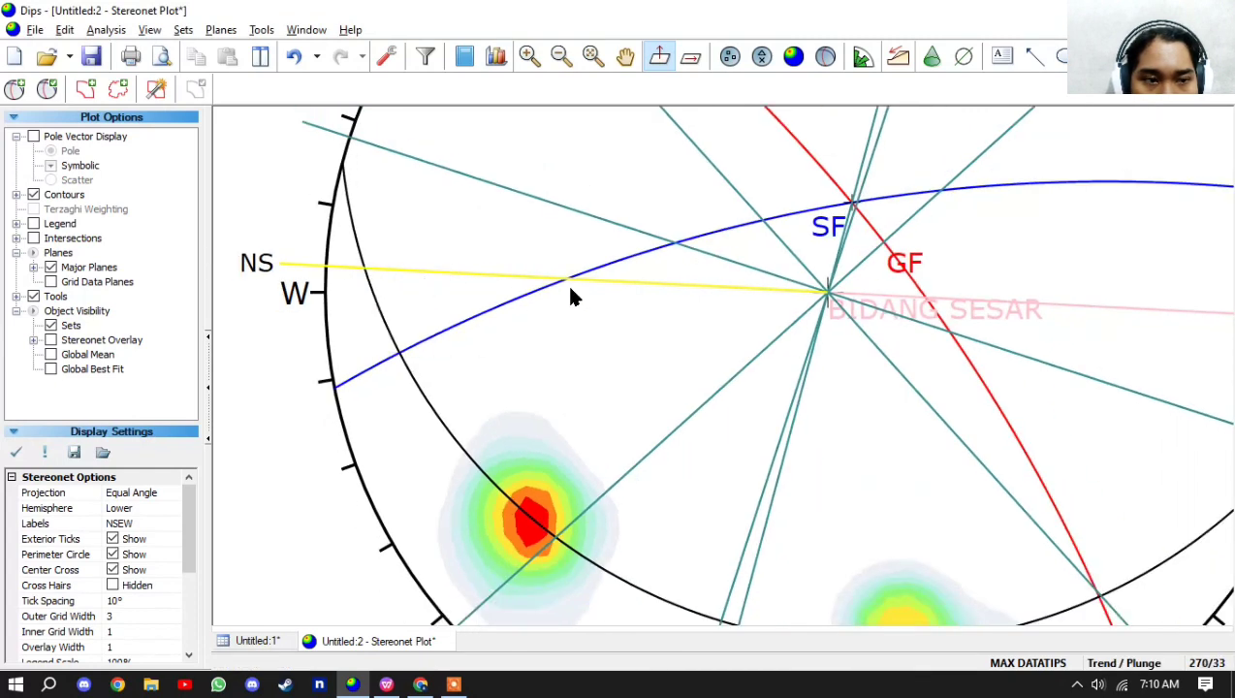
left_click(261, 30)
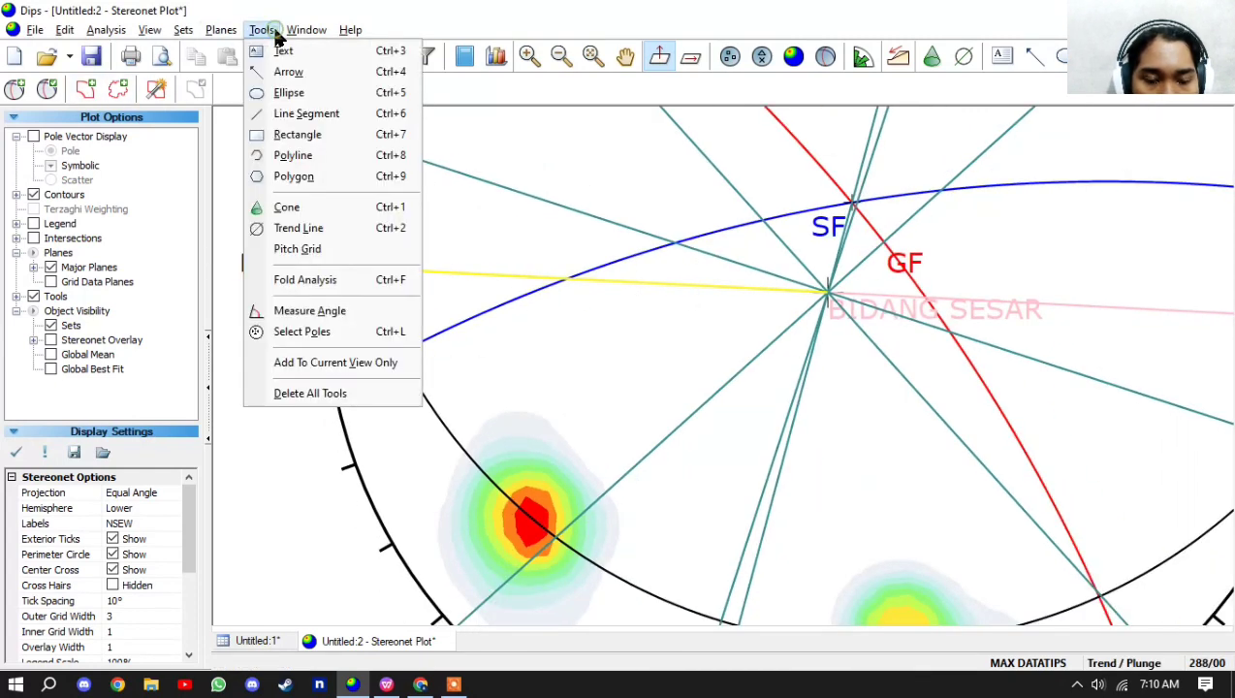
left_click(325, 311)
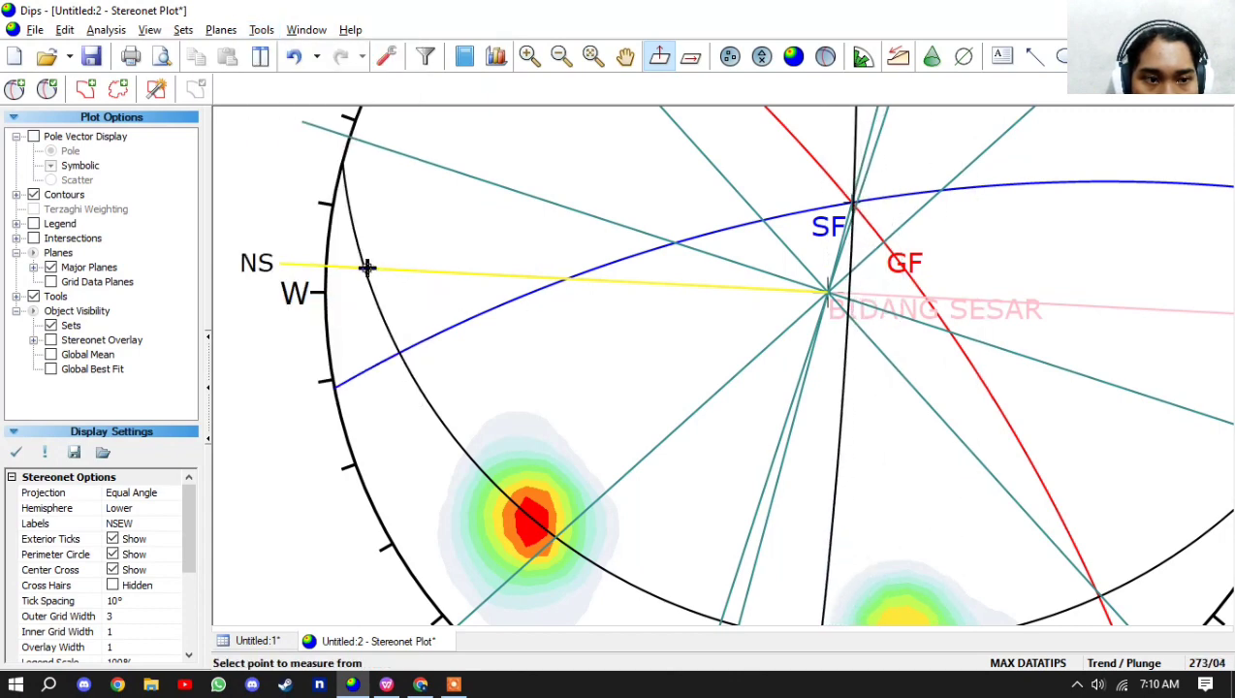
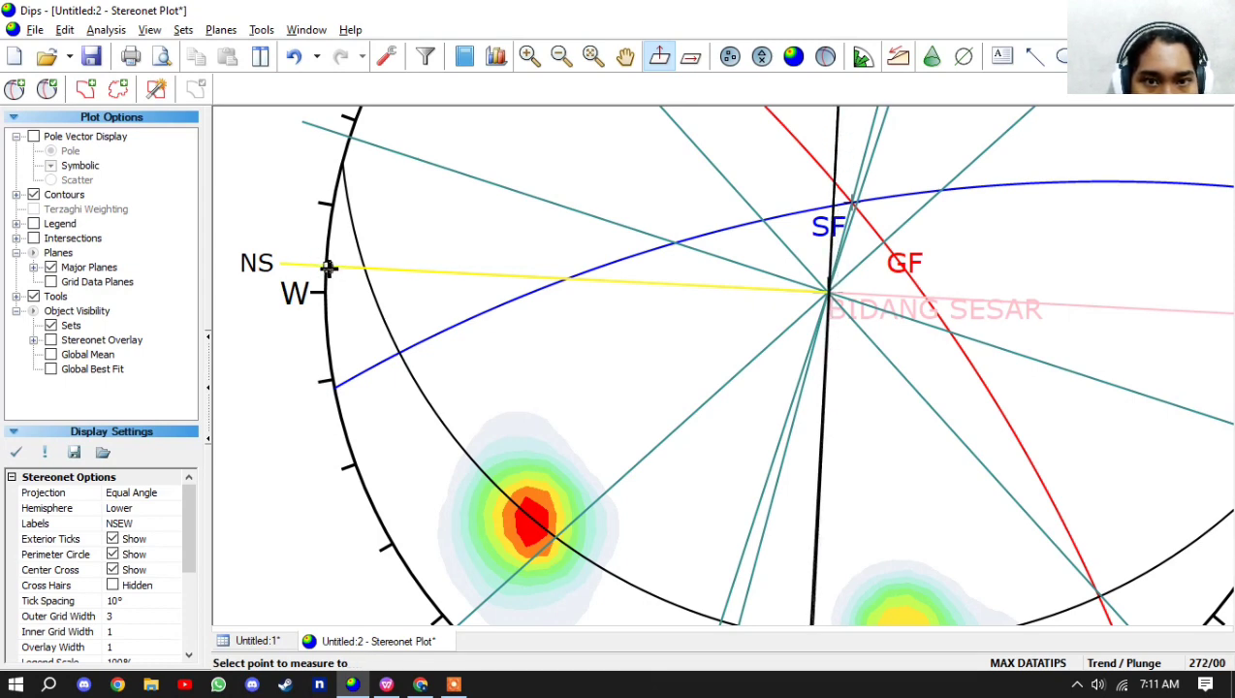
left_click(328, 266)
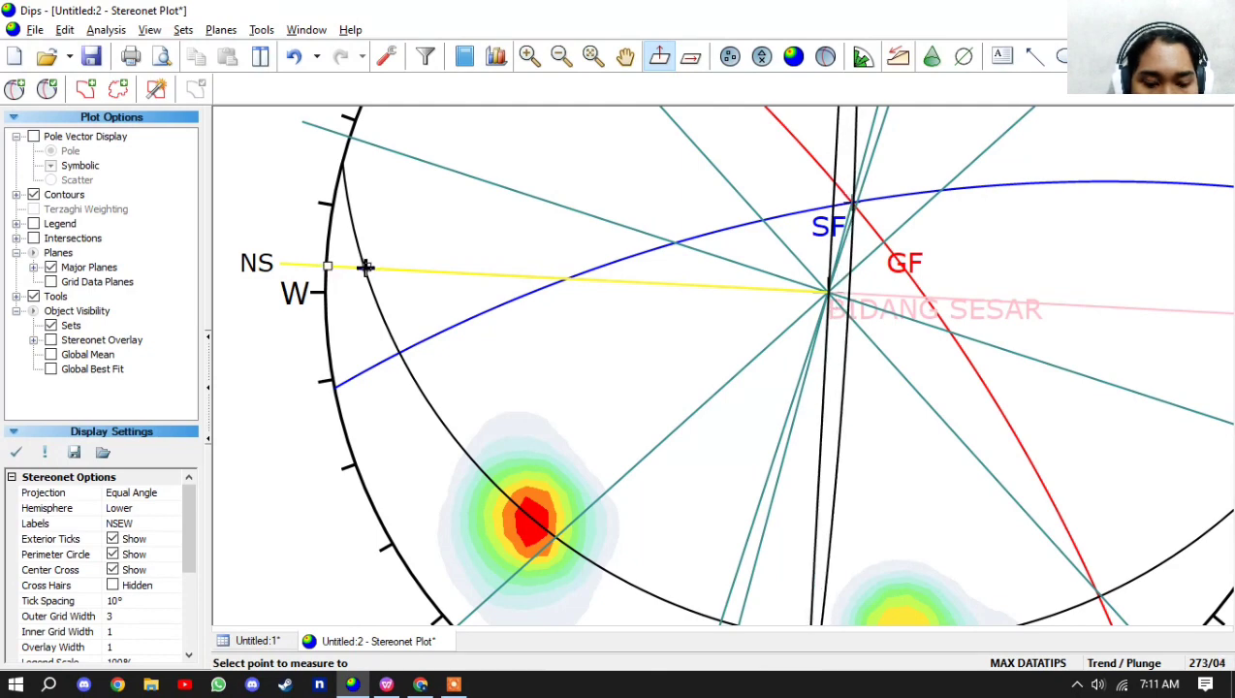
left_click(366, 268)
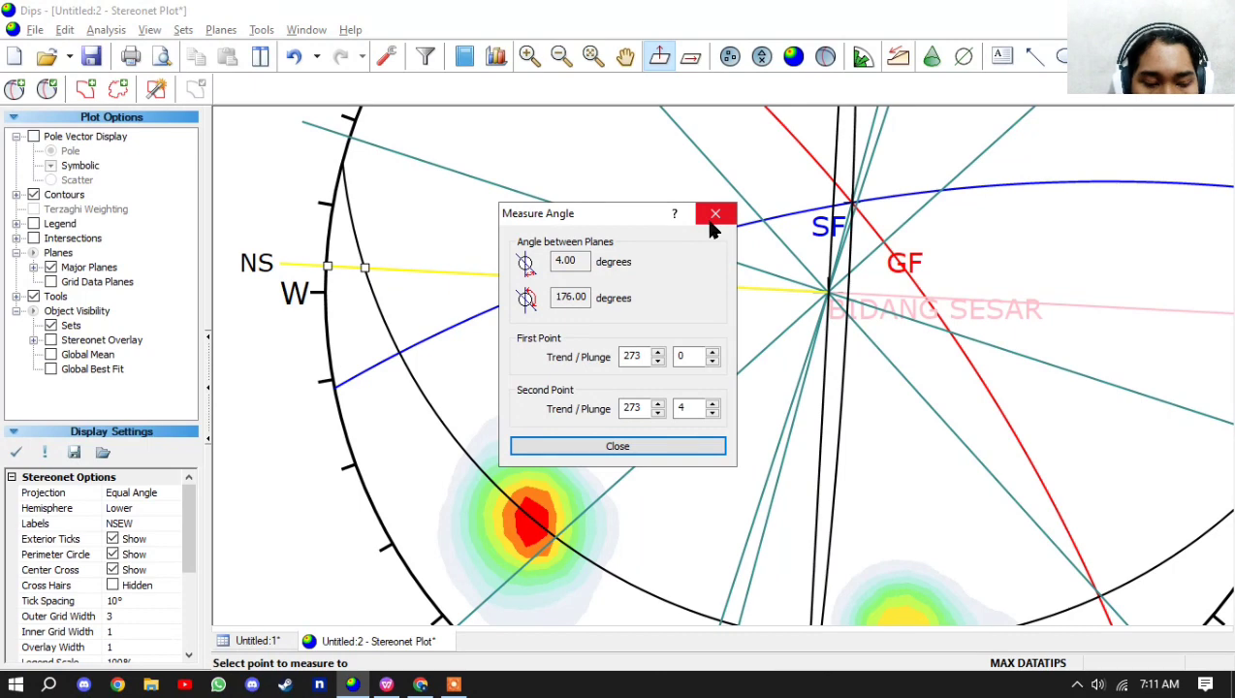
left_click(630, 446)
- Enter 4 after RAKE in the results text and bring up the fault slip classification diagram in the browser
scroll(804, 372, "down", 5)
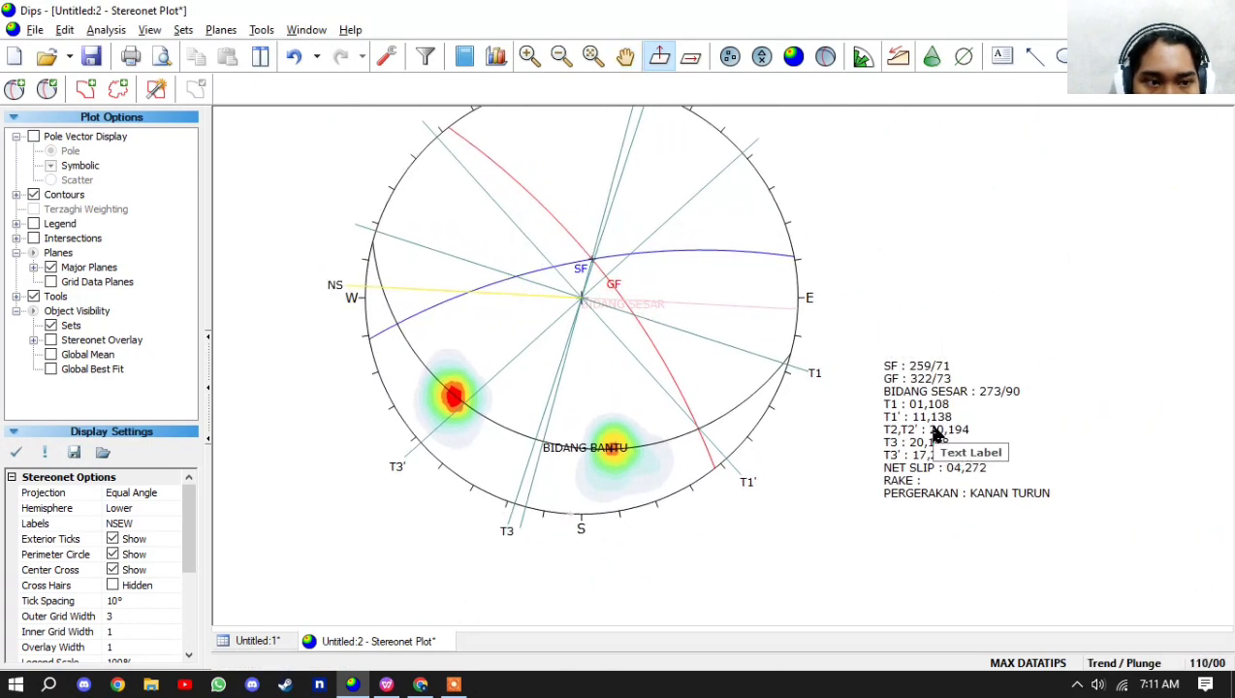
double_click(936, 436)
scroll(519, 218, "down", 3)
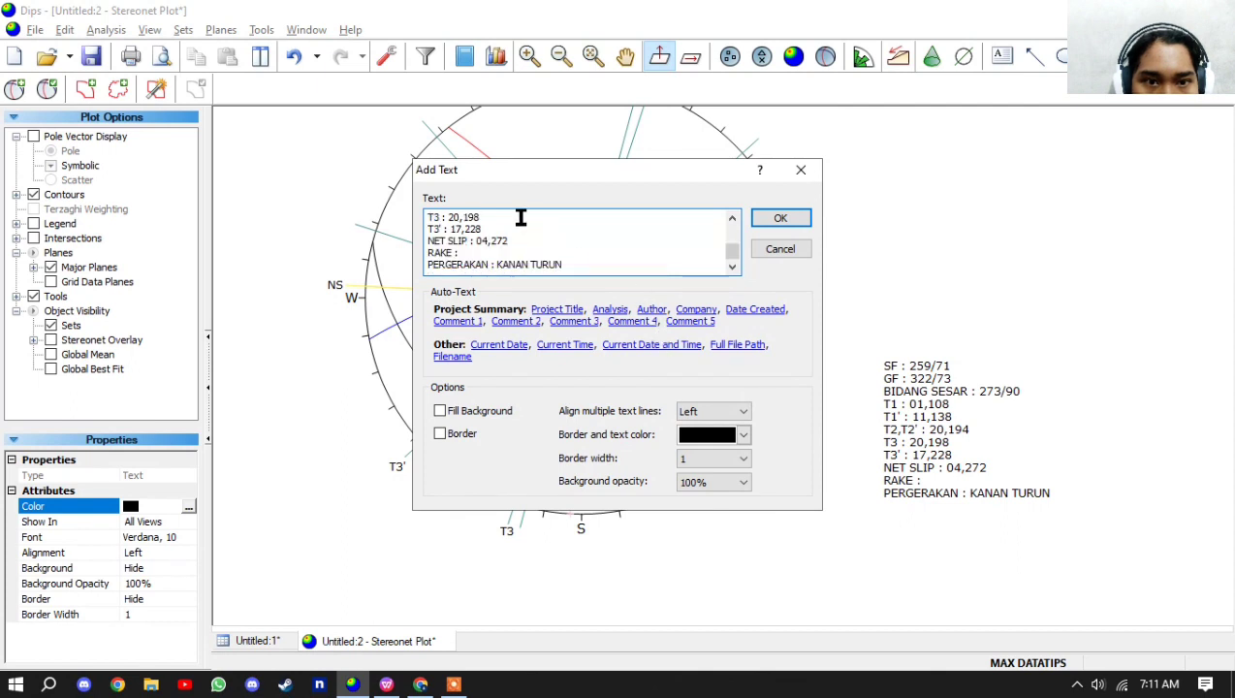
left_click(479, 250)
type("4")
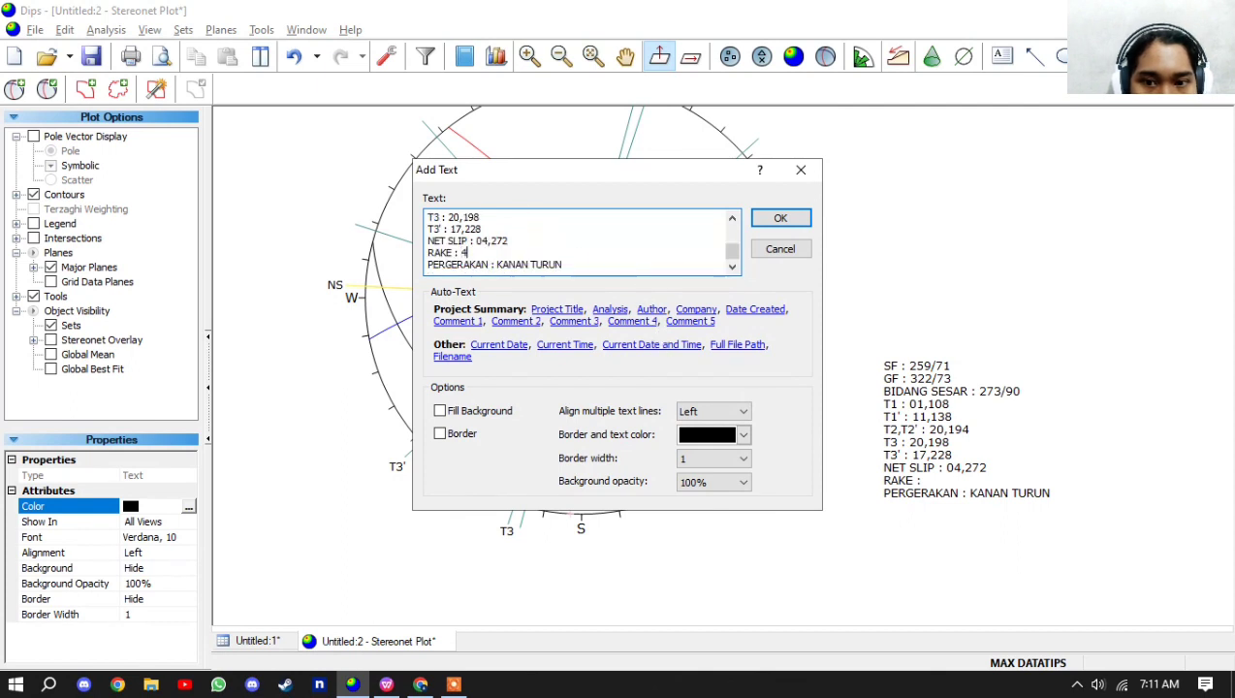
left_click(771, 223)
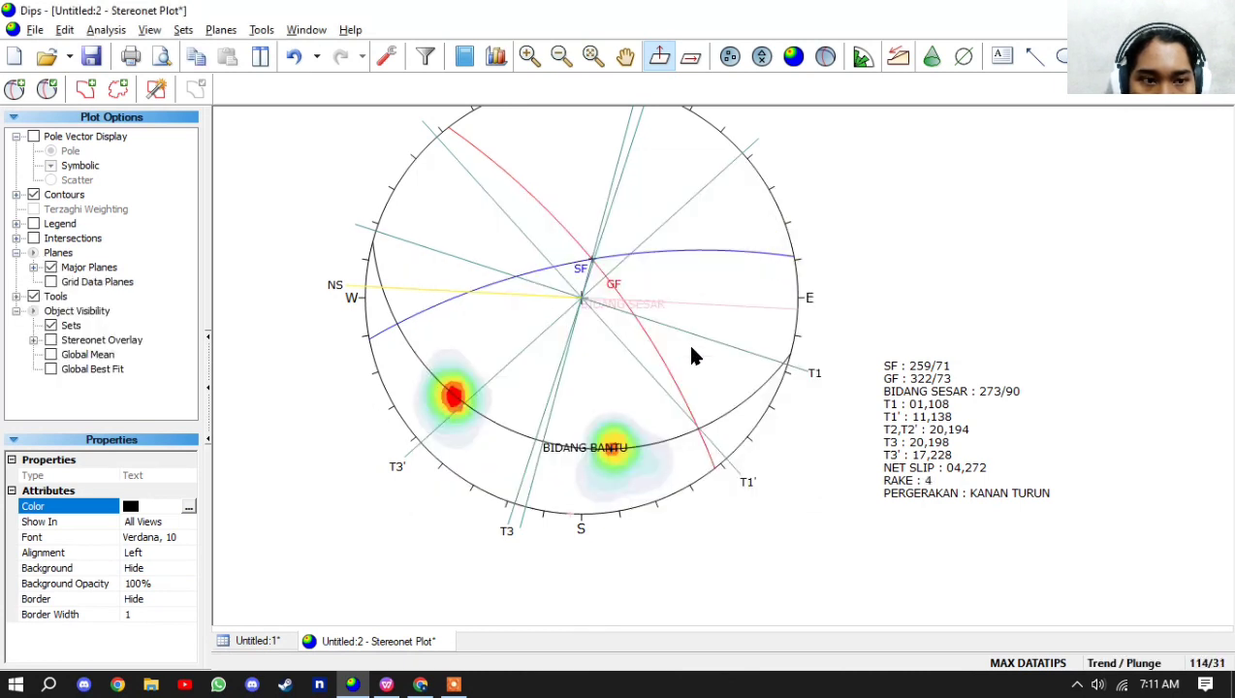
left_click(420, 684)
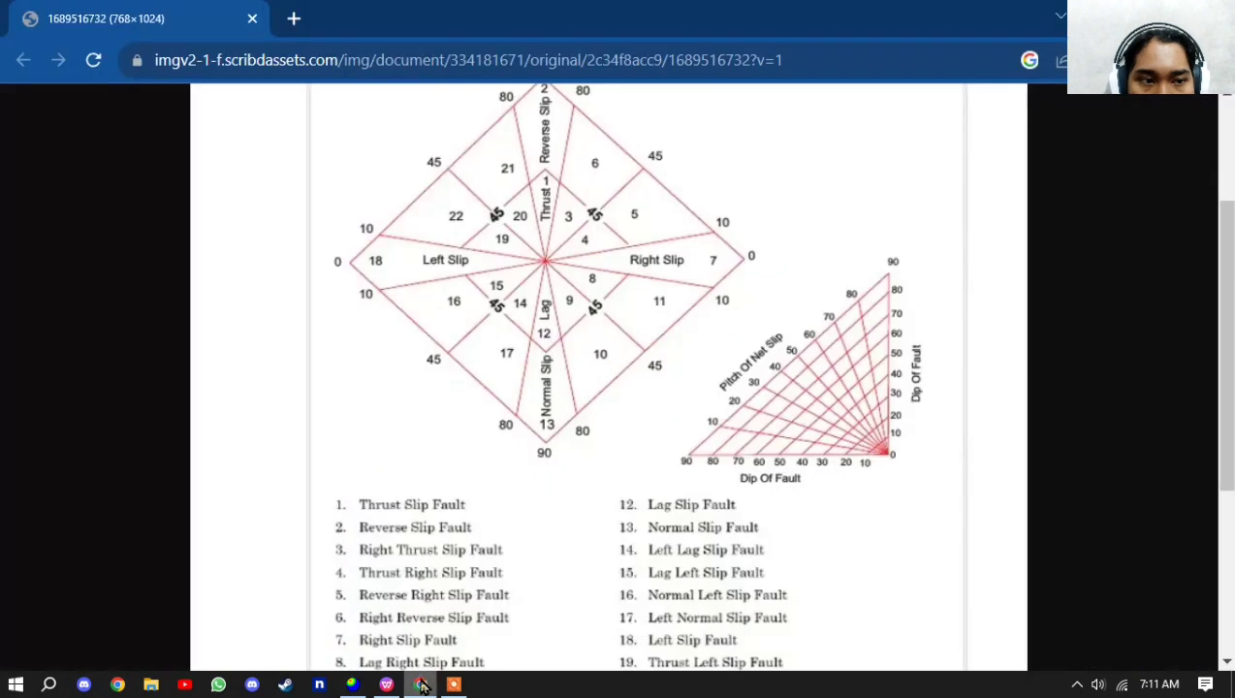
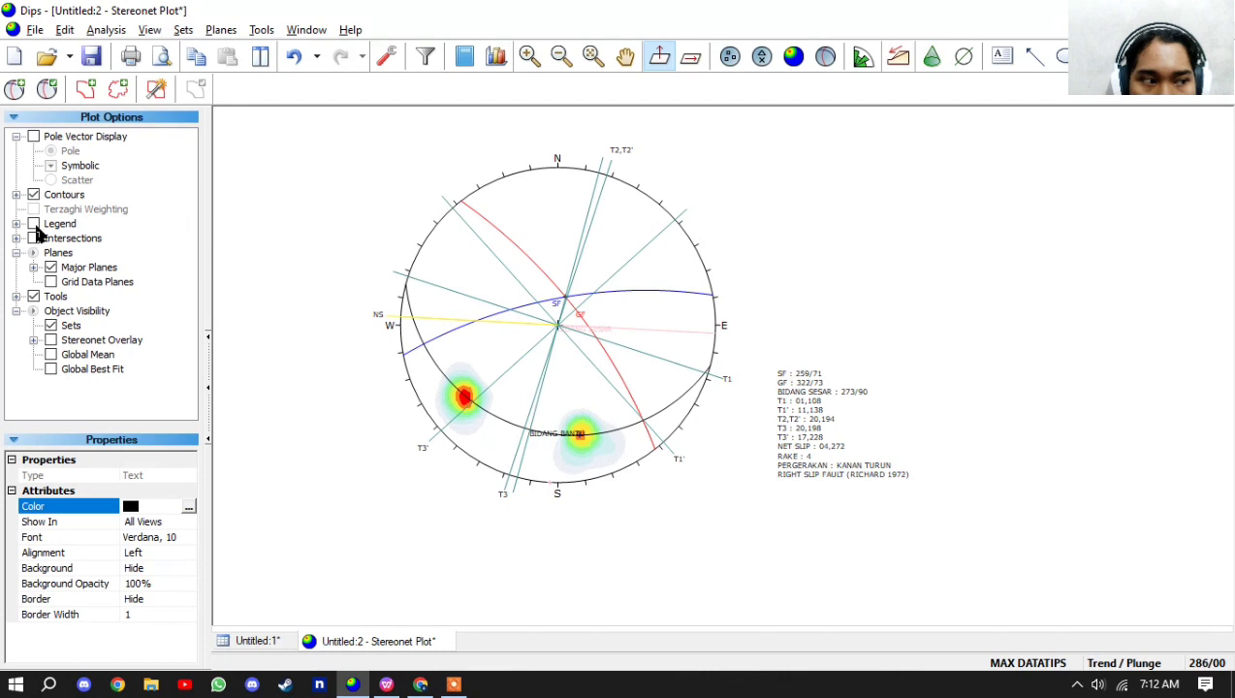
- Hide the density contours on the fault stereonet plot
left_click(34, 195)
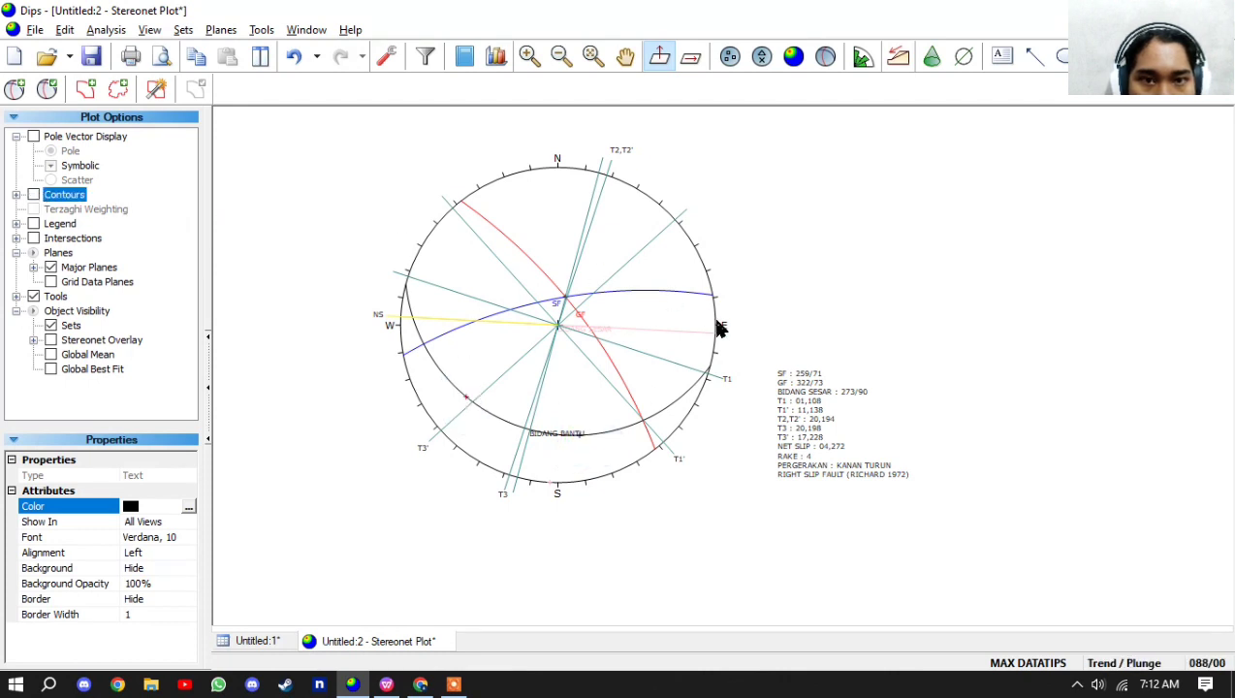
scroll(719, 328, "up", 2)
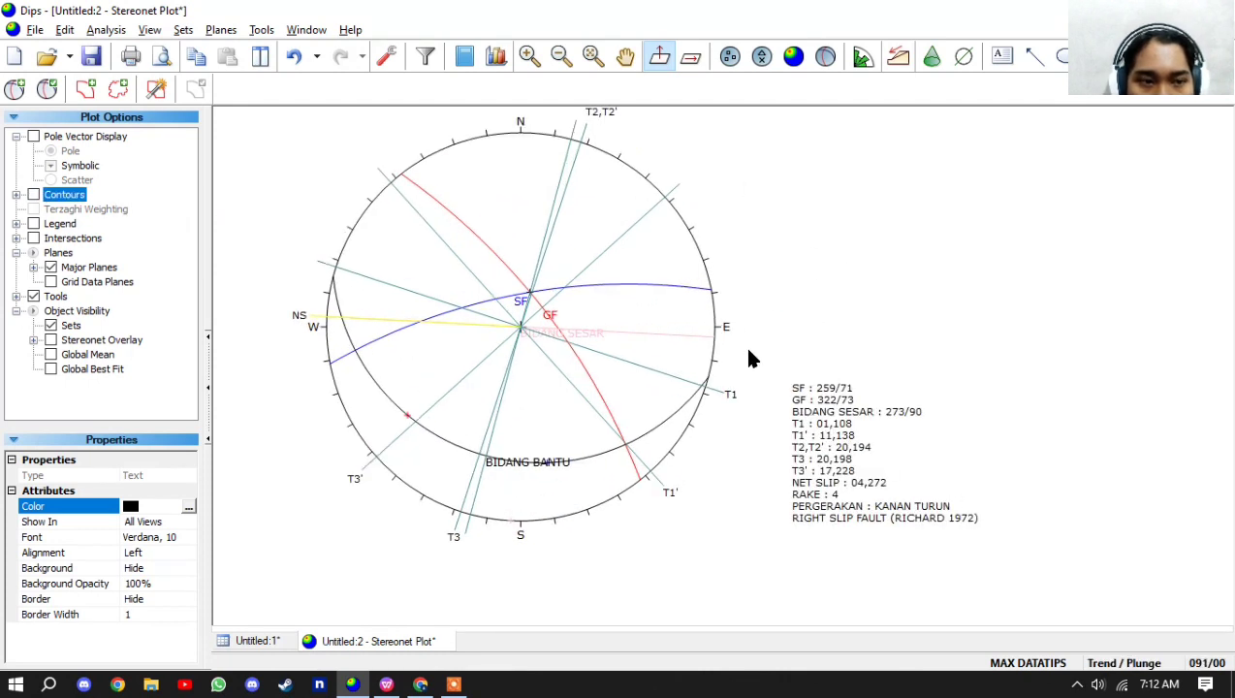
left_click_drag(724, 244, 736, 302)
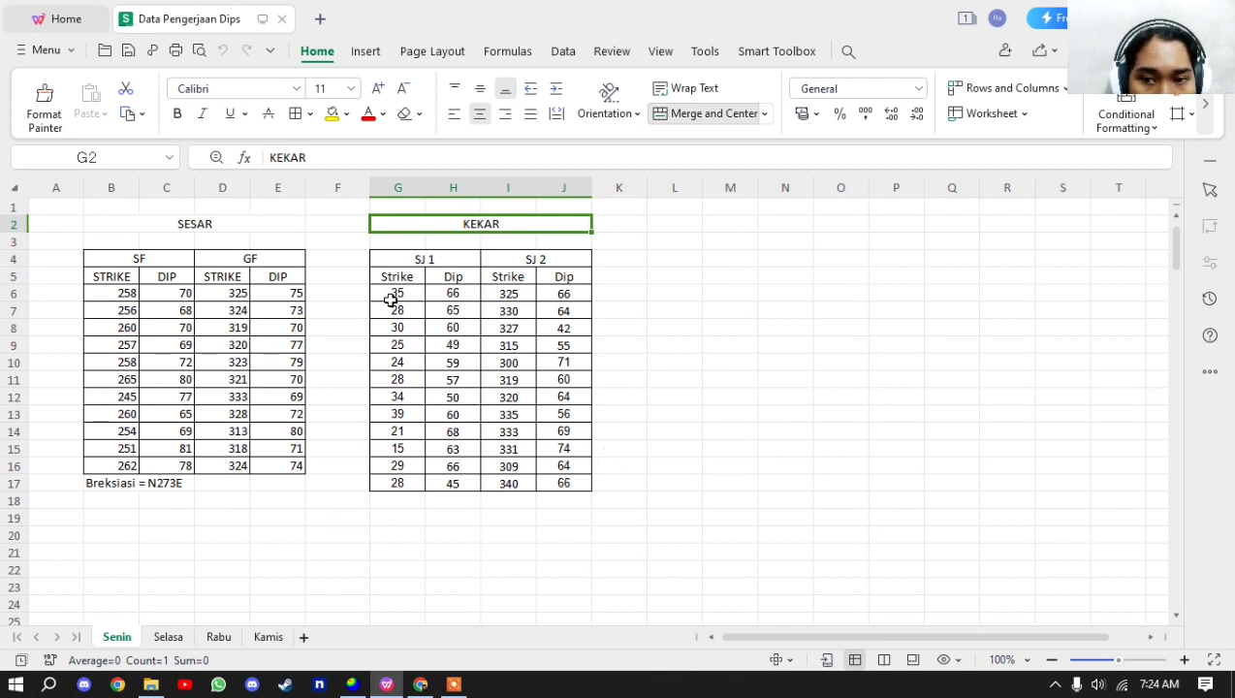
- Copy the SJ 1 strike and dip values in G6:H17 of the spreadsheet and switch to Dips
left_click_drag(401, 291, 459, 483)
key("ctrl+c")
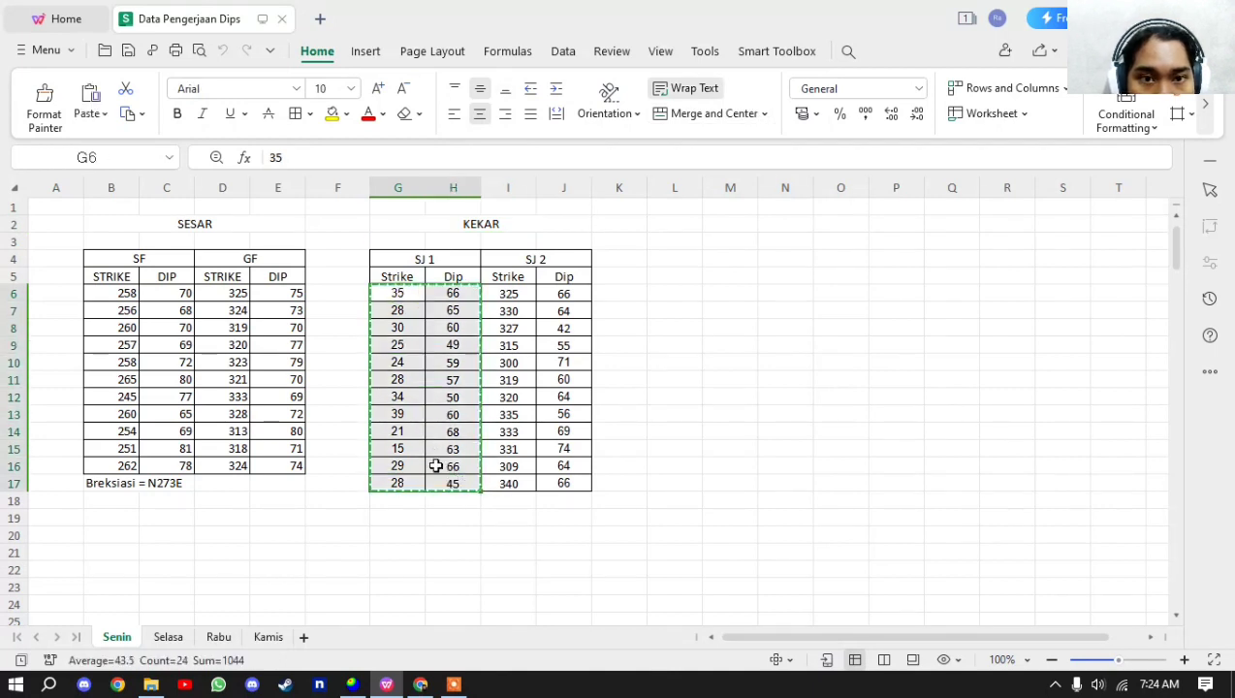
left_click(353, 685)
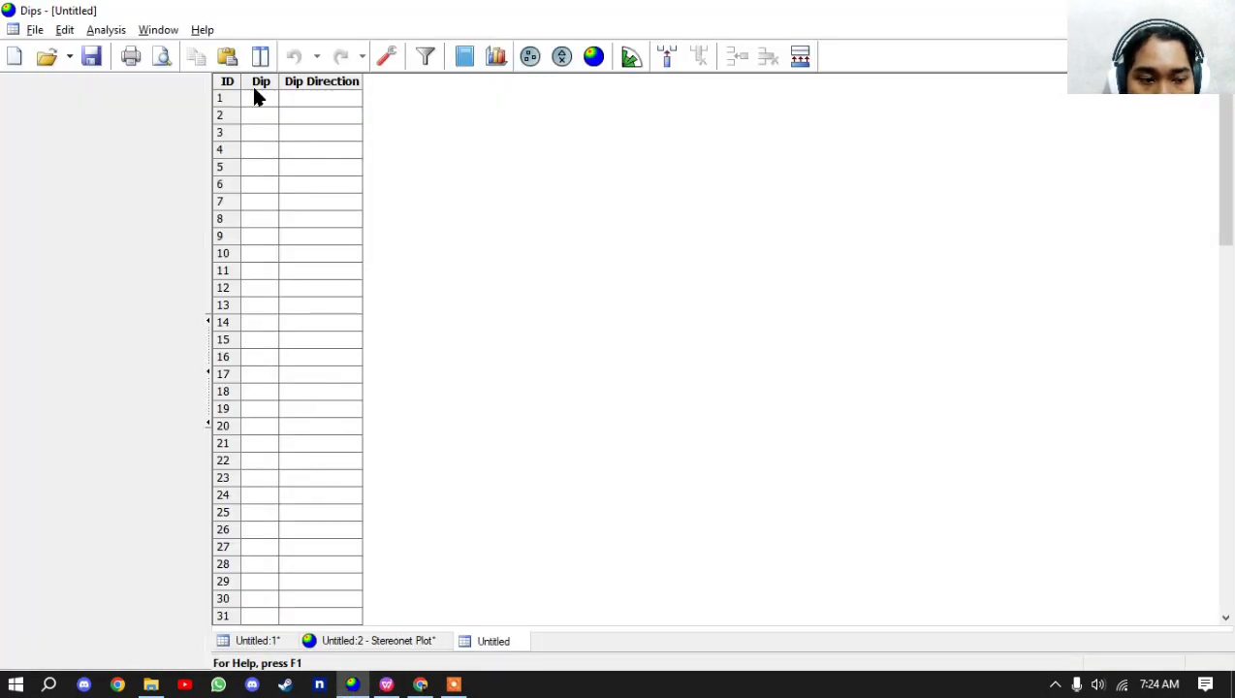
- Set the new project's global orientation format to Strike (Right) / Dip and paste the SJ 1 values from row 1
left_click(107, 30)
left_click(140, 50)
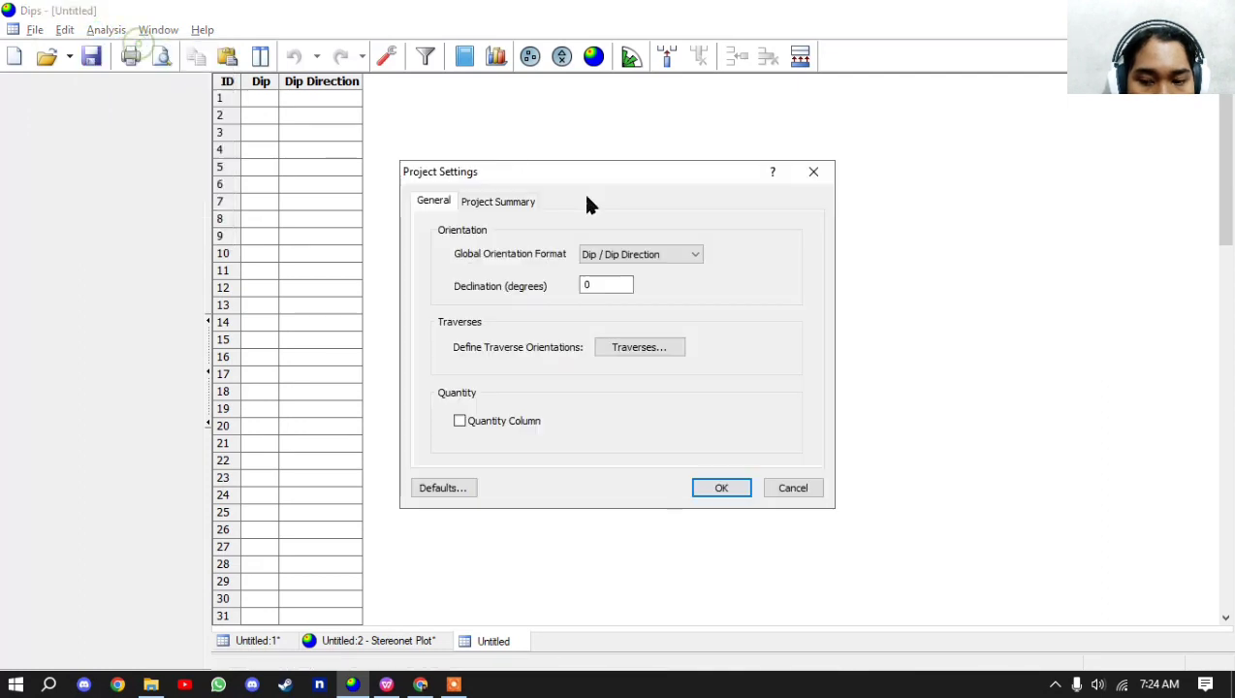
left_click(684, 256)
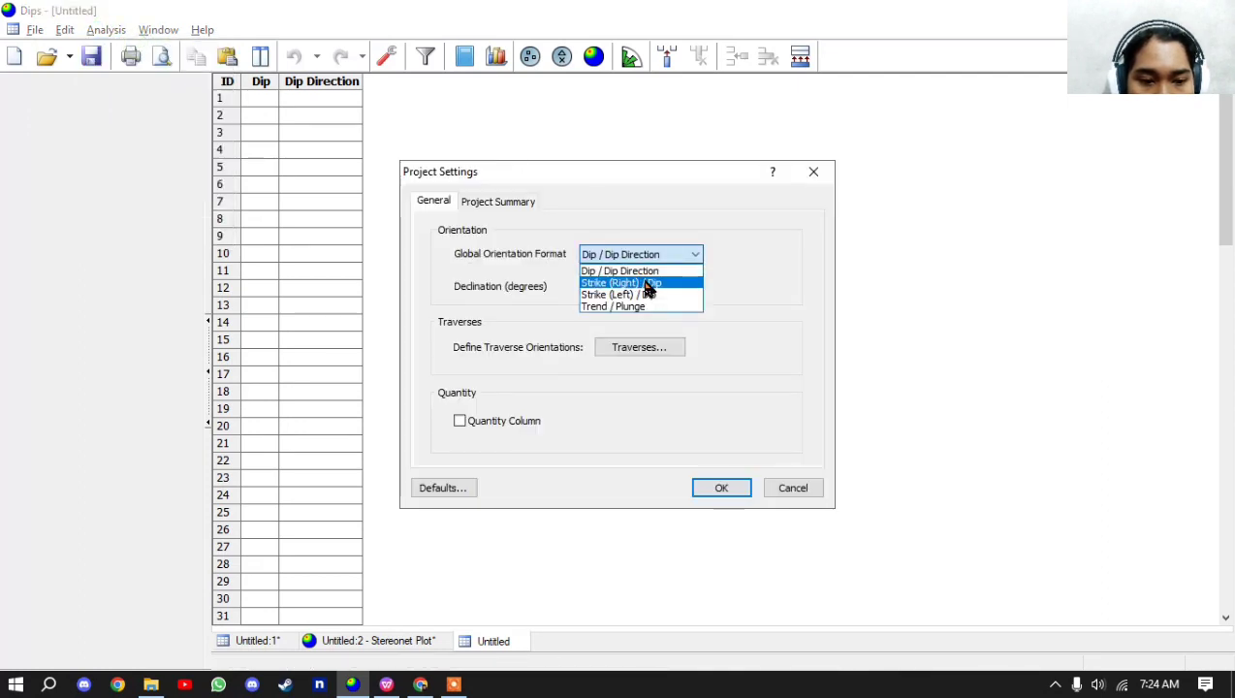
left_click(648, 284)
left_click(719, 489)
left_click(266, 101)
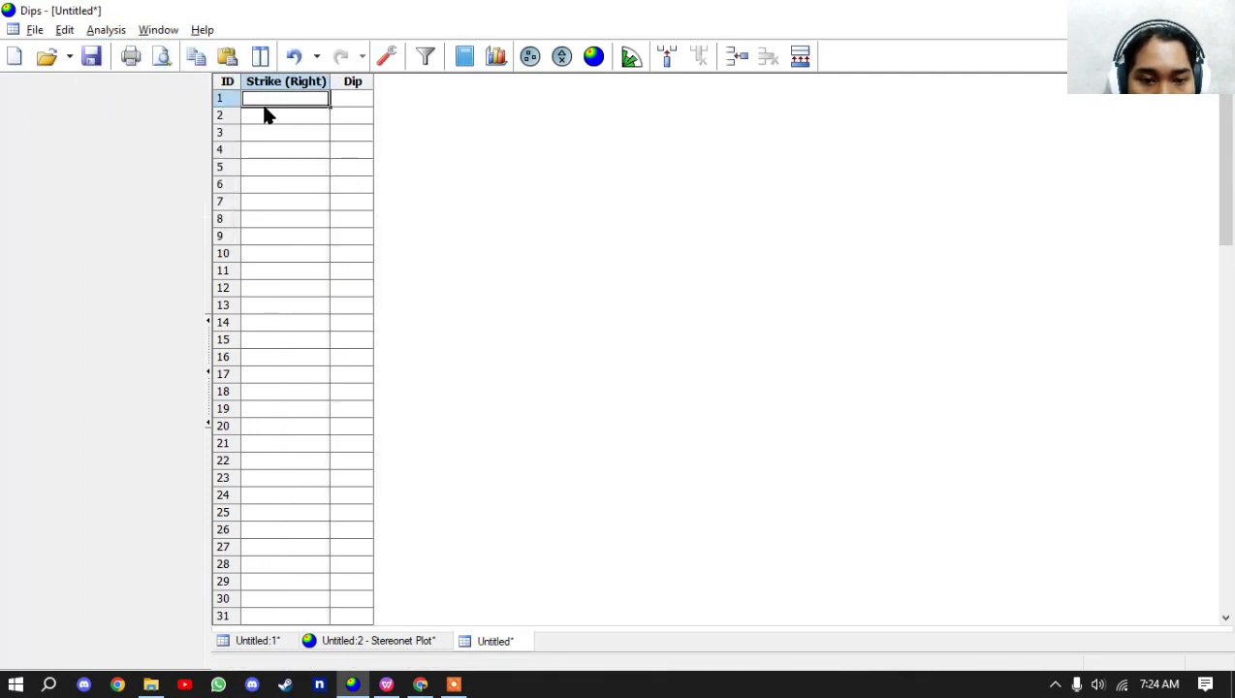
key("ctrl+v")
- Copy the SJ 2 strike and dip values in I6:J17 of the spreadsheet and paste them into the Dips grid from row 13
key("alt+Tab")
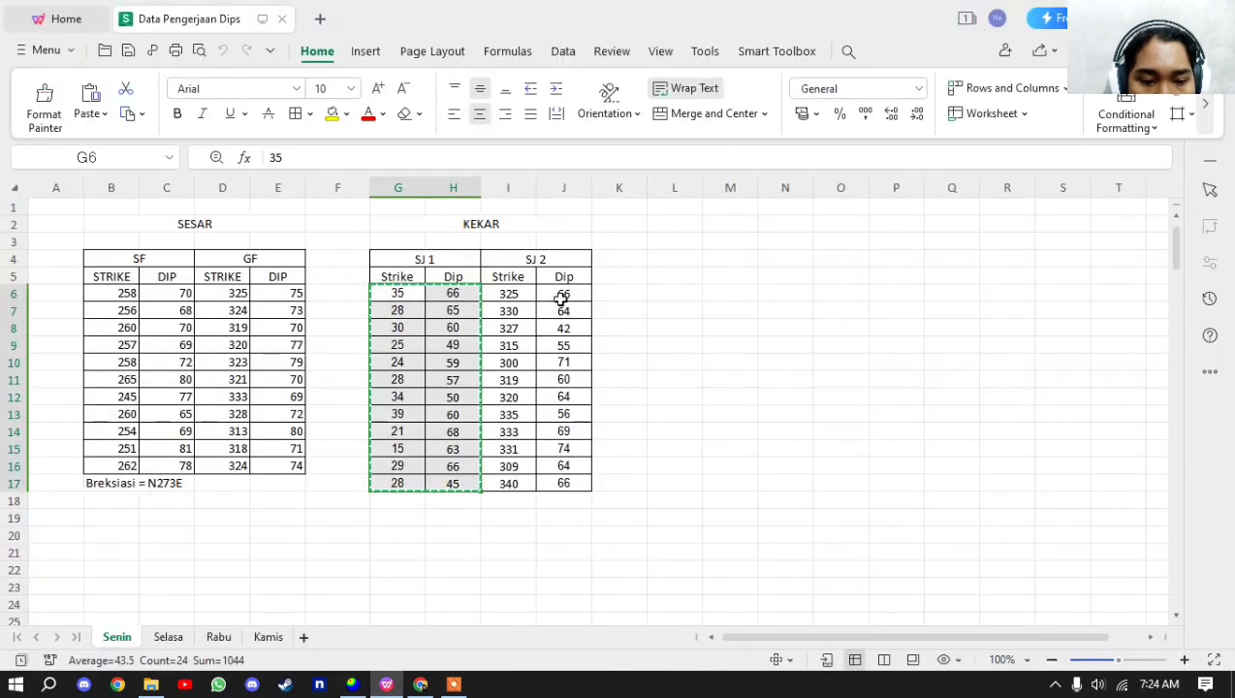
left_click_drag(516, 292, 553, 492)
double_click(502, 294)
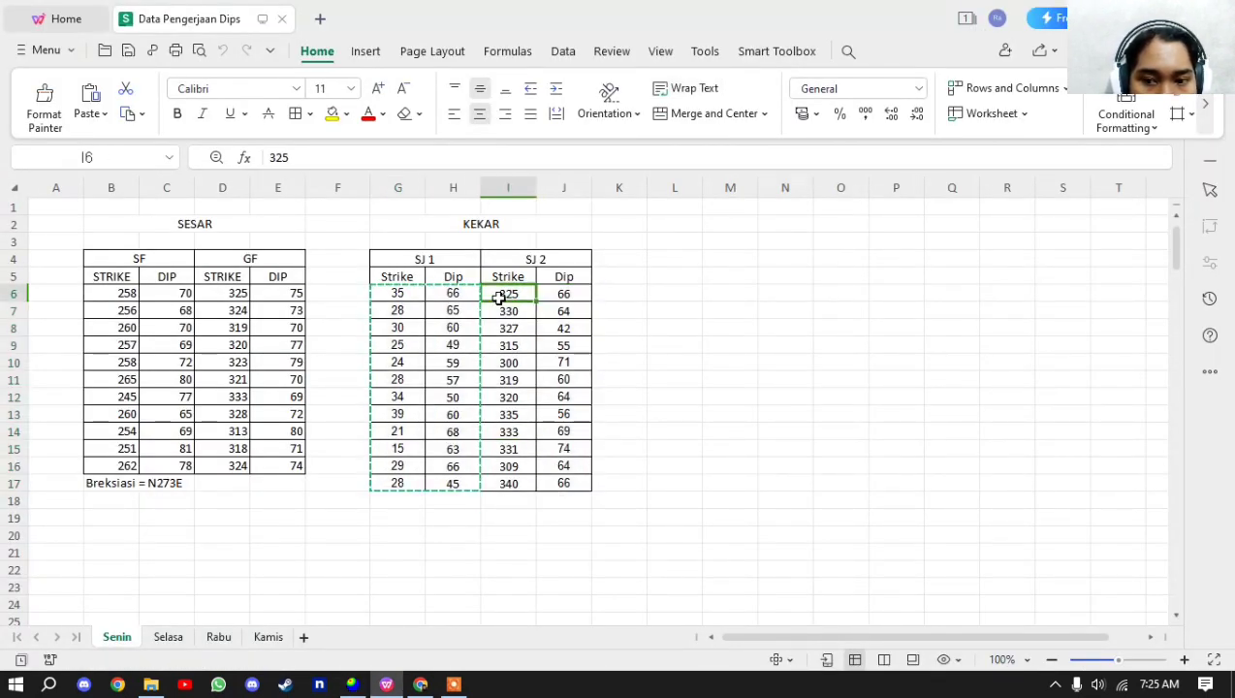
left_click(521, 312)
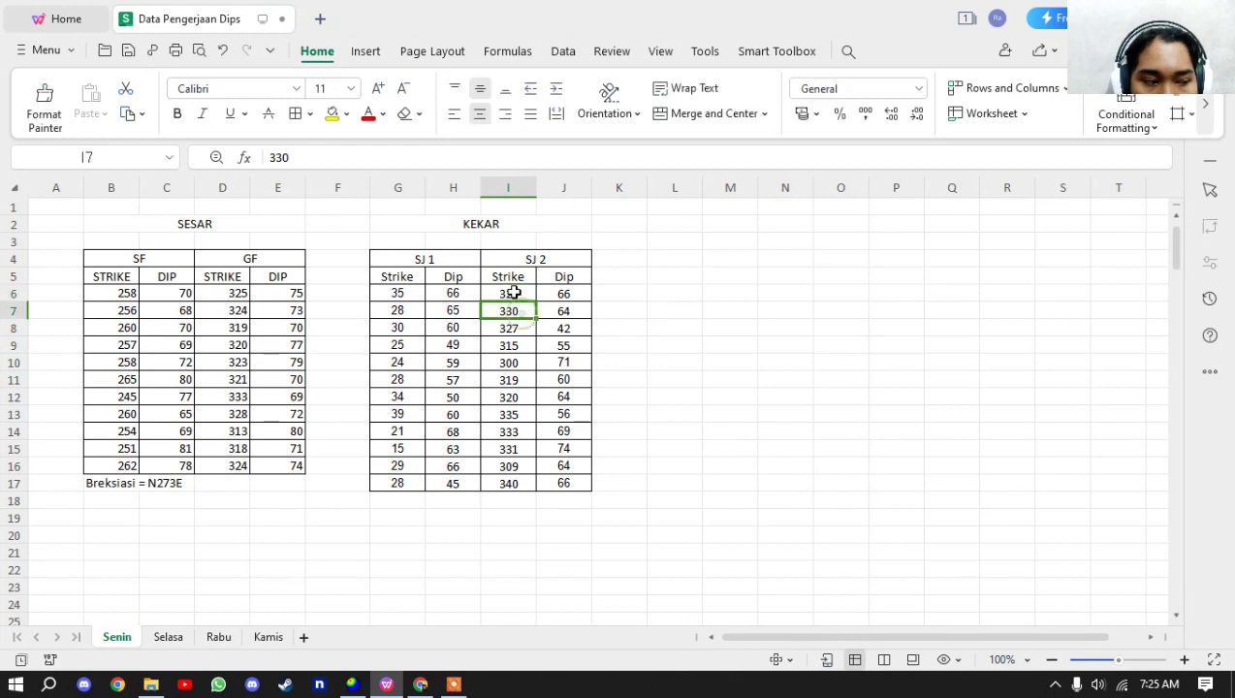
left_click_drag(513, 291, 562, 485)
key("ctrl+c")
key("alt+Tab")
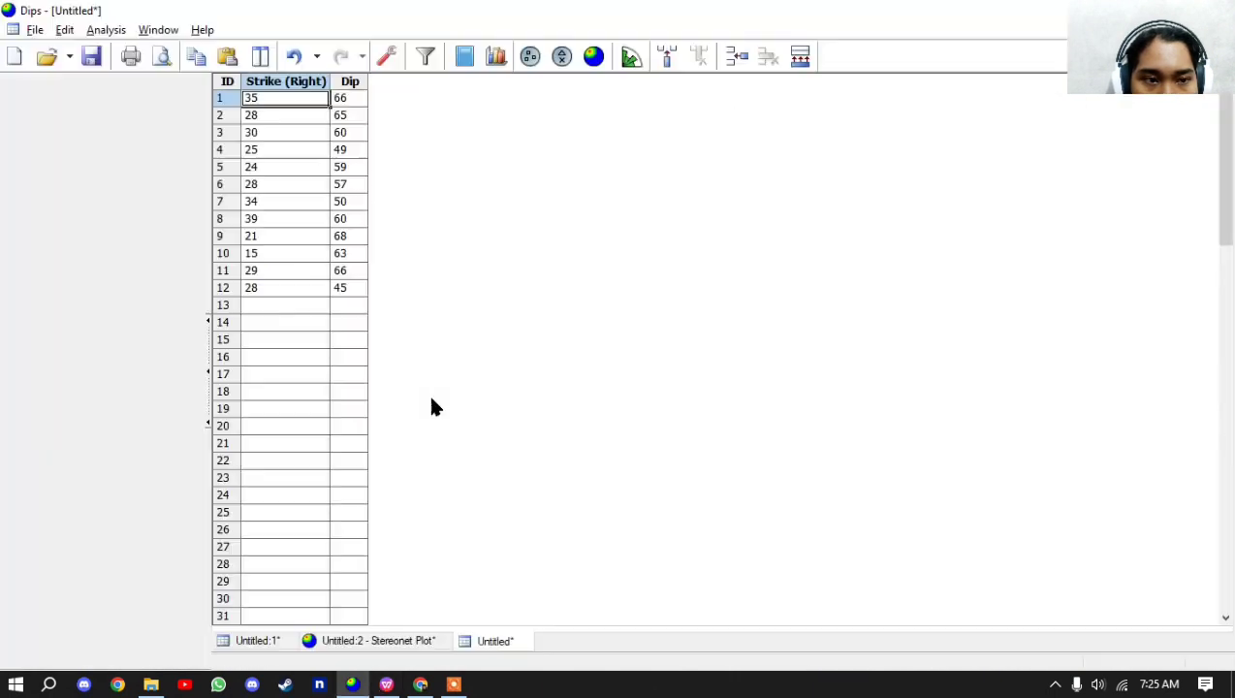
left_click(276, 308)
key("ctrl+v")
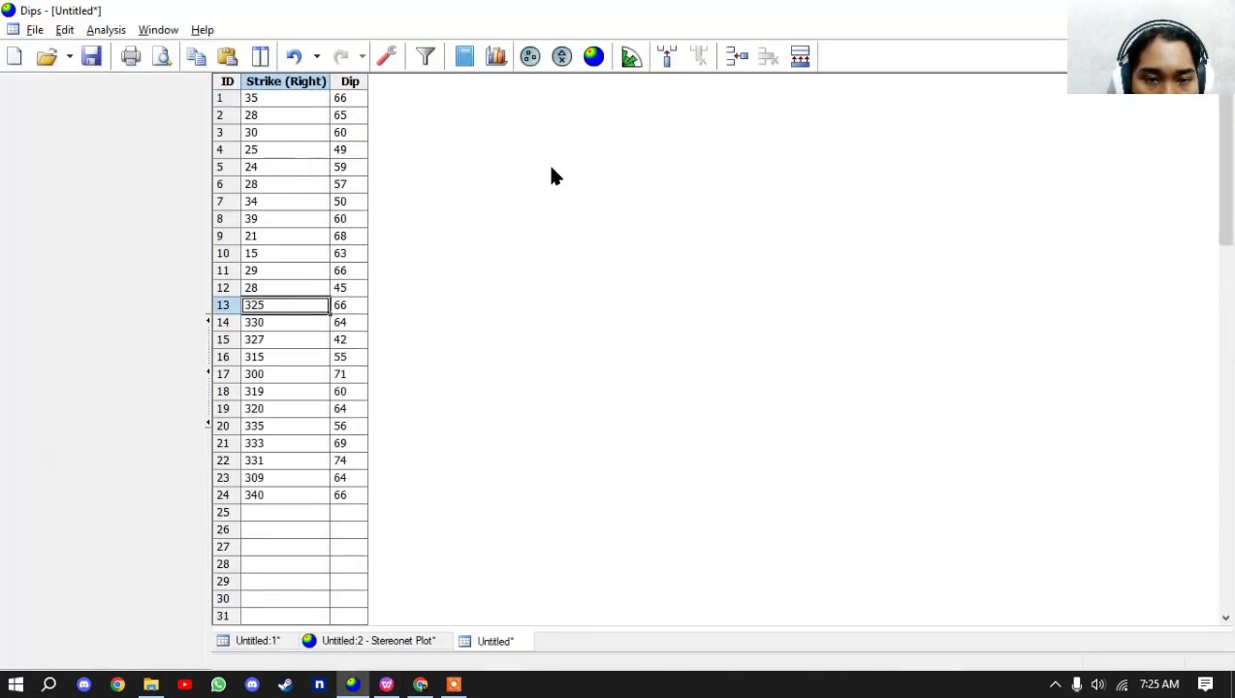
- Create a stereonet plot of the joint data and place a user plane of 29/62 at the centre of the red density peak
left_click(595, 58)
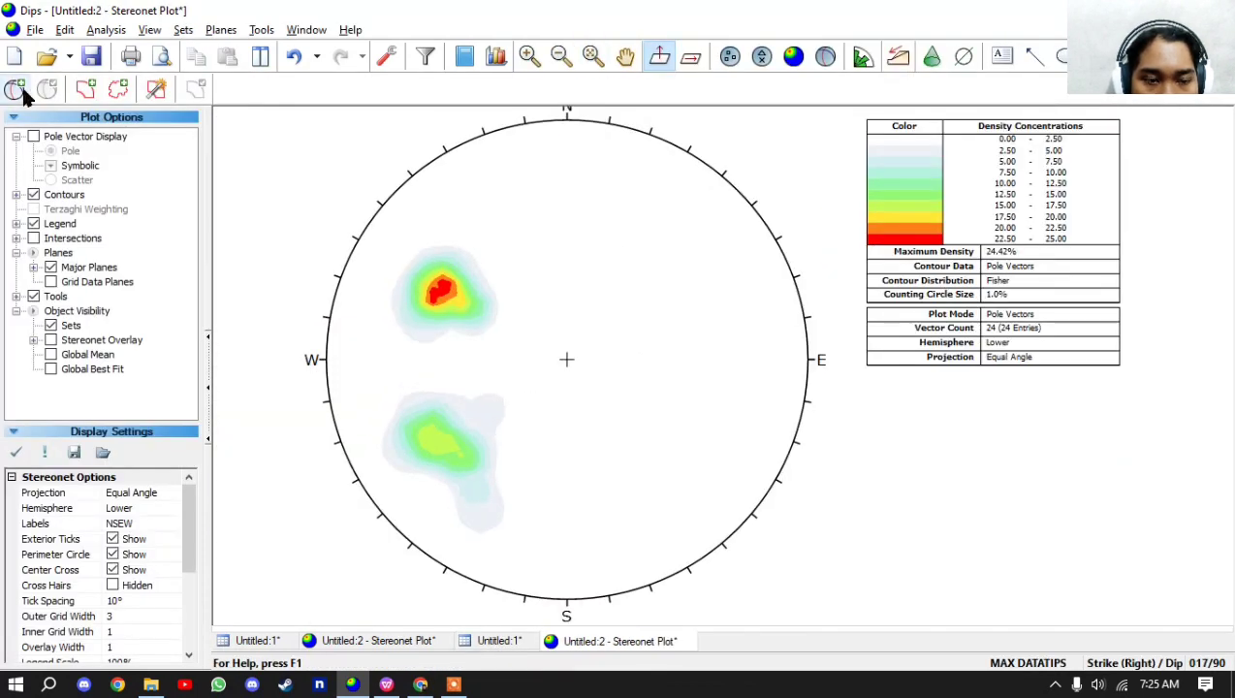
left_click(22, 90)
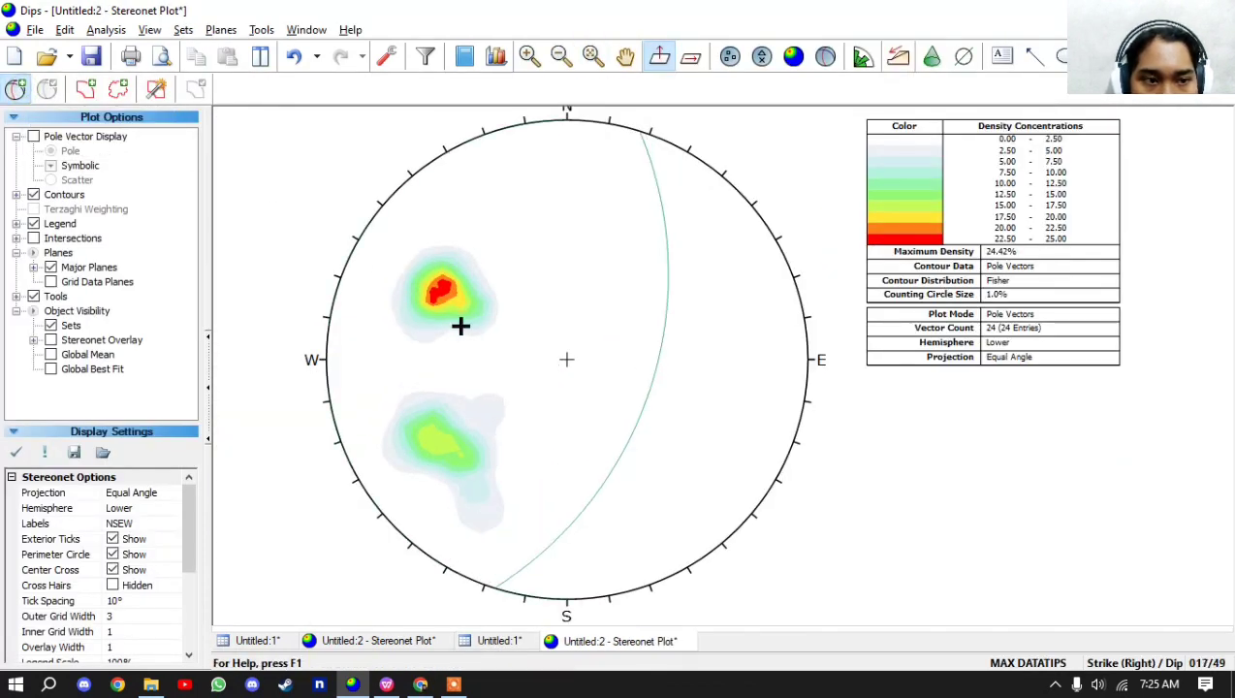
scroll(461, 326, "up", 4)
scroll(441, 310, "up", 1)
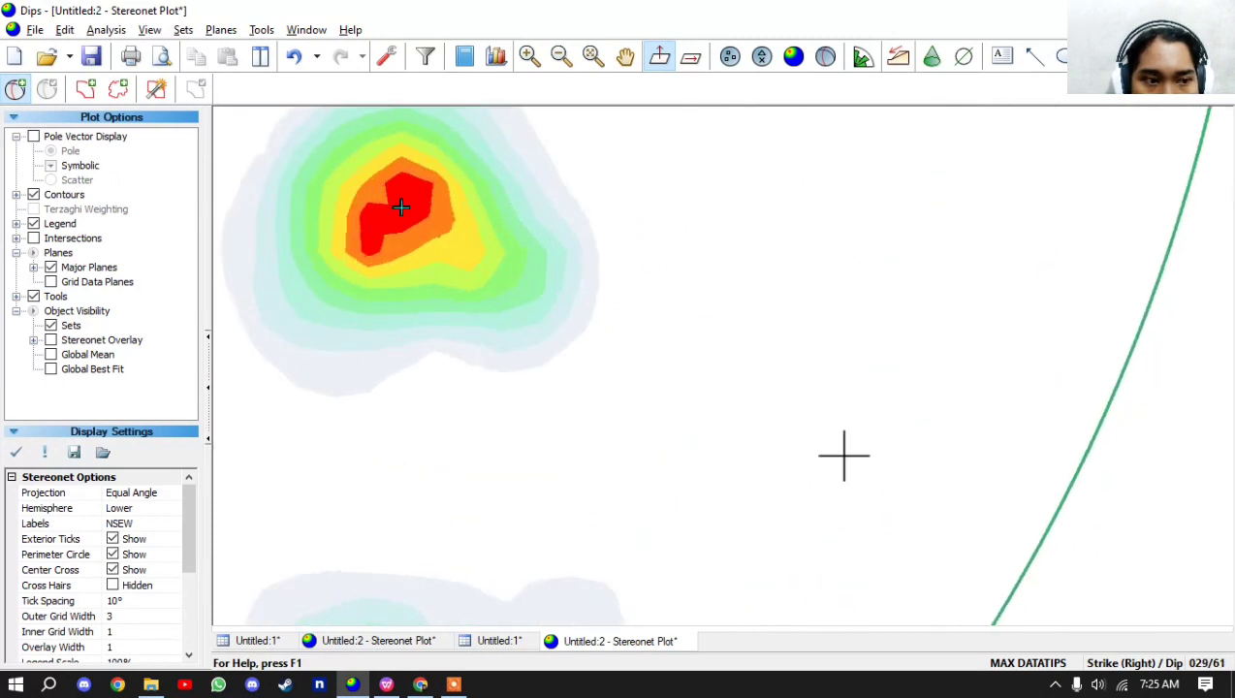
left_click(398, 220)
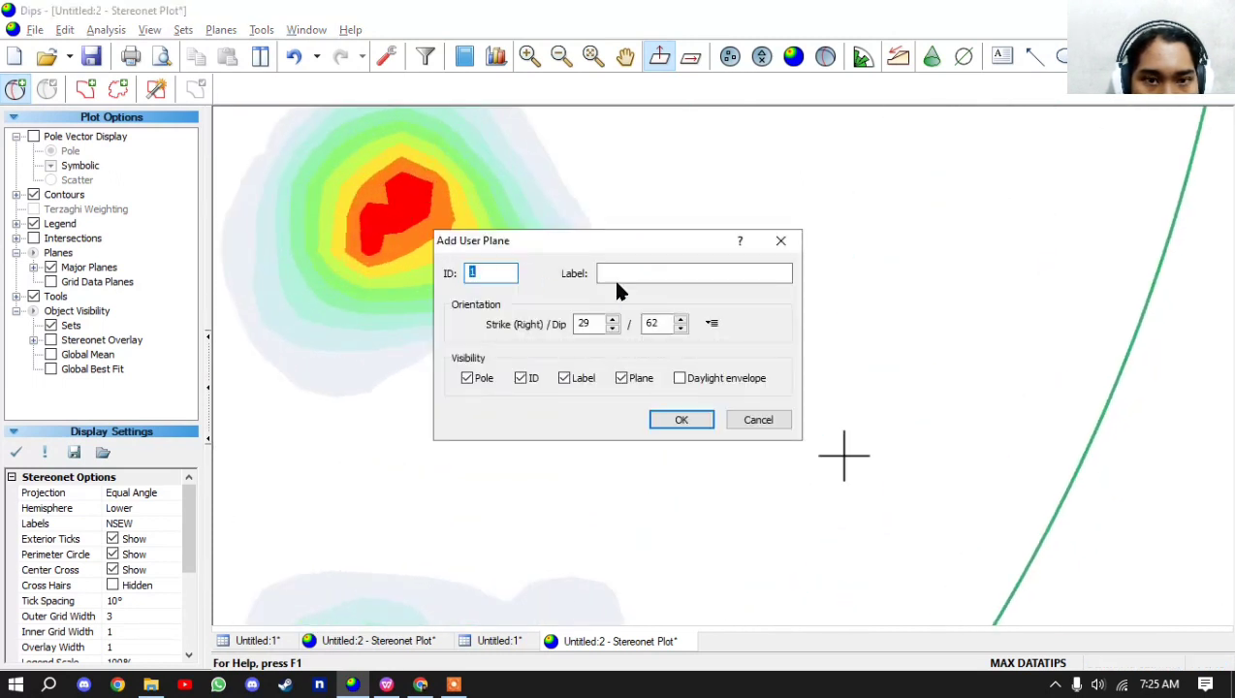
- Hide the new user plane's ID, label it SJ 1 and add it to the stereonet
left_click(524, 381)
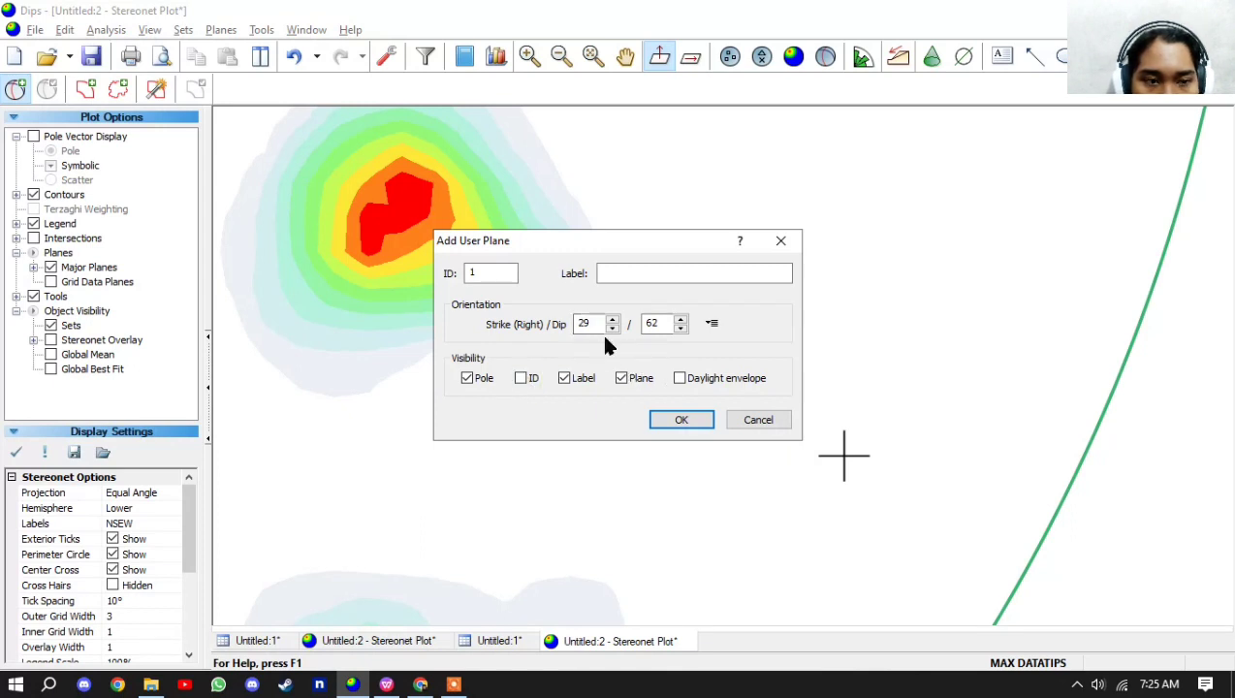
key("alt+Tab")
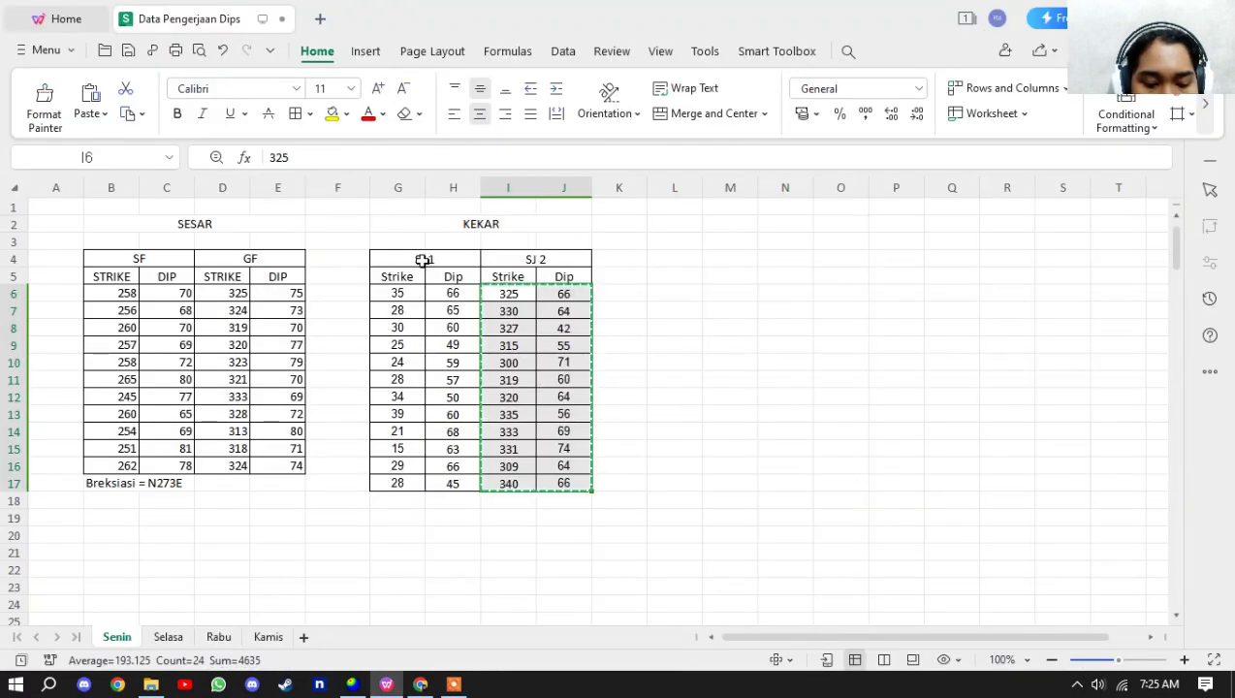
key("alt+Tab")
left_click(620, 272)
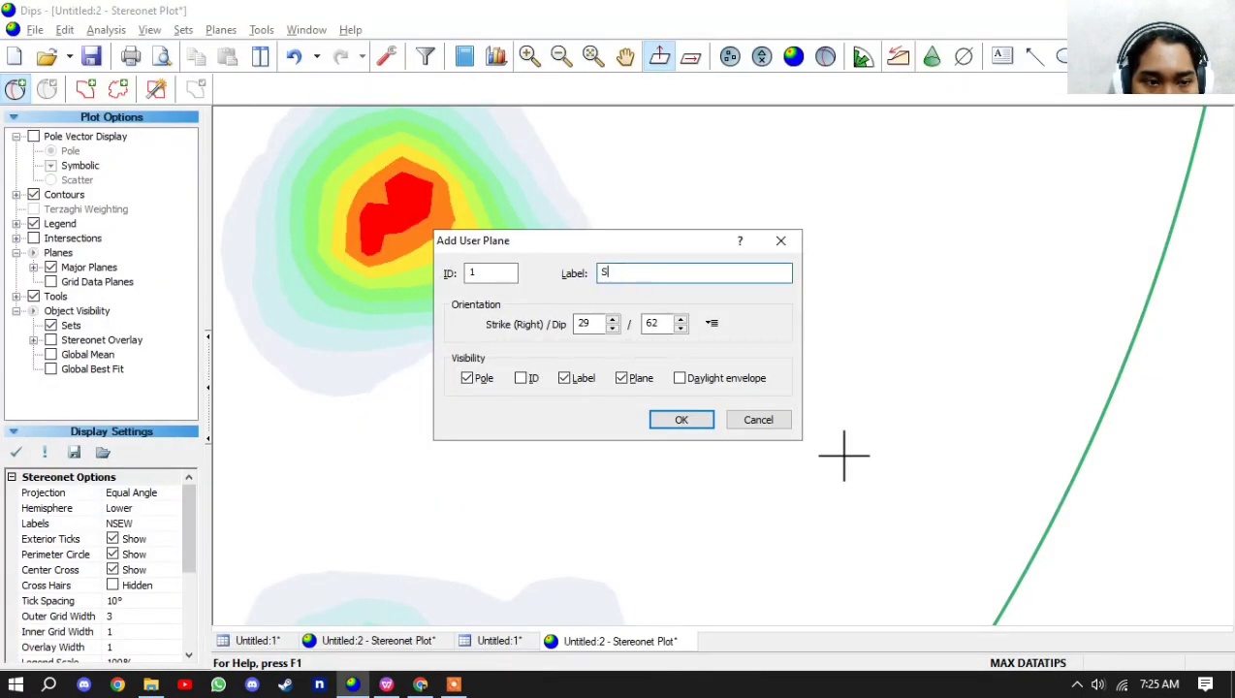
left_click(681, 420)
scroll(685, 412, "down", 3)
scroll(684, 422, "down", 2)
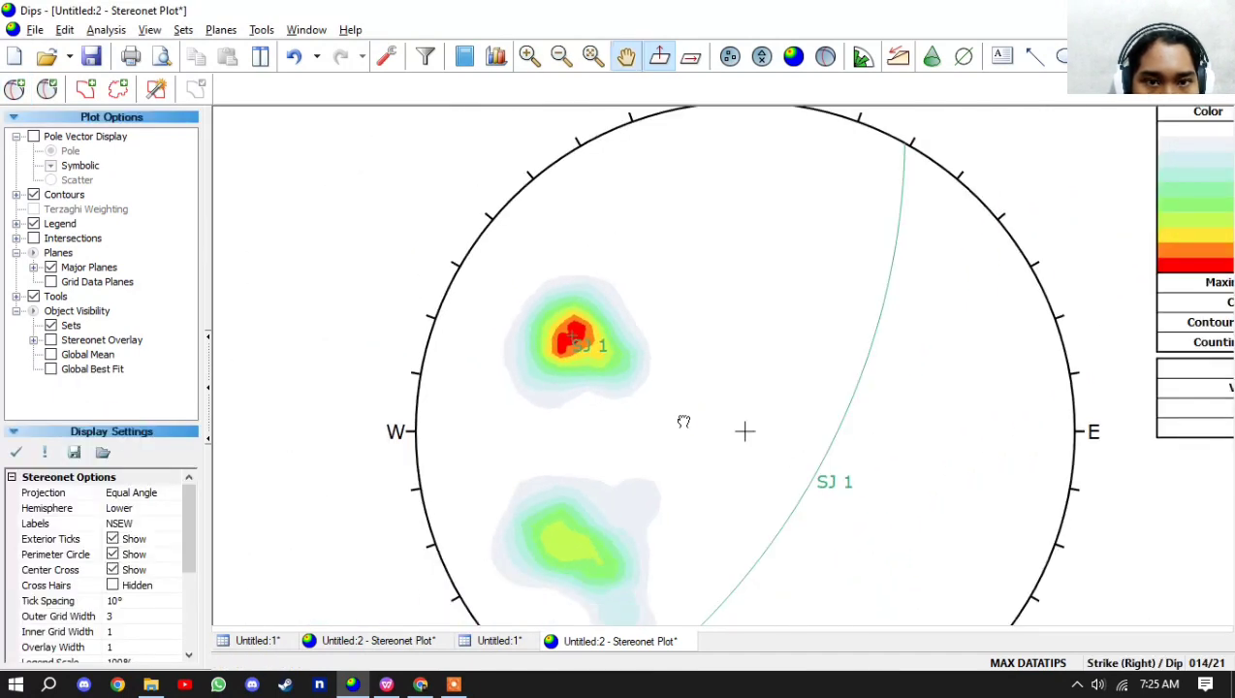
- Add a user plane of 328/66 labelled SJ 2 at the centre of the yellow-green density peak below SJ 1
key("alt+Tab")
key("alt+Tab")
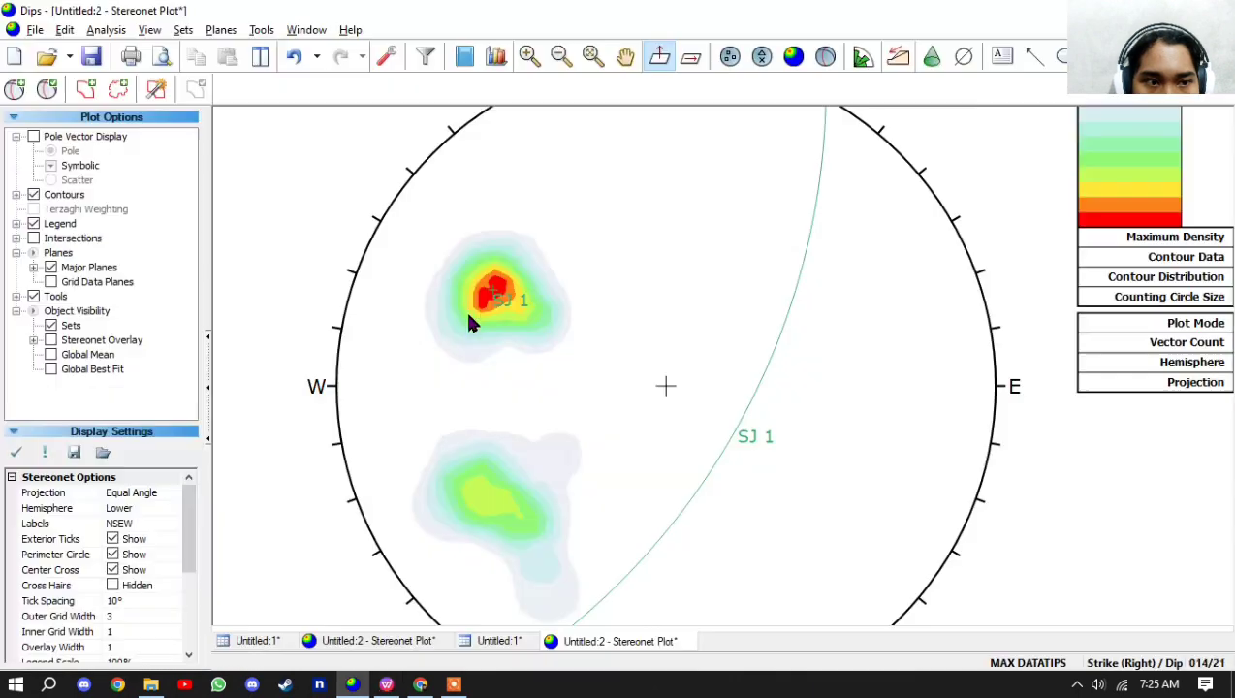
left_click(14, 88)
scroll(444, 488, "up", 2)
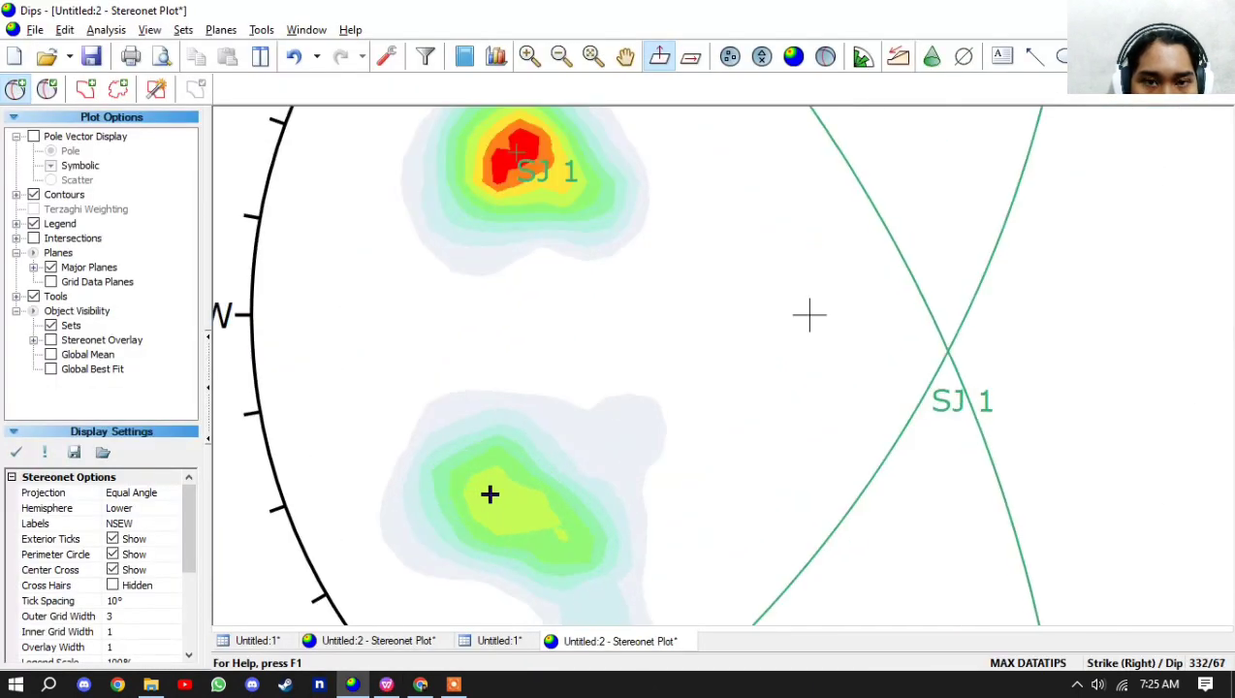
left_click(504, 503)
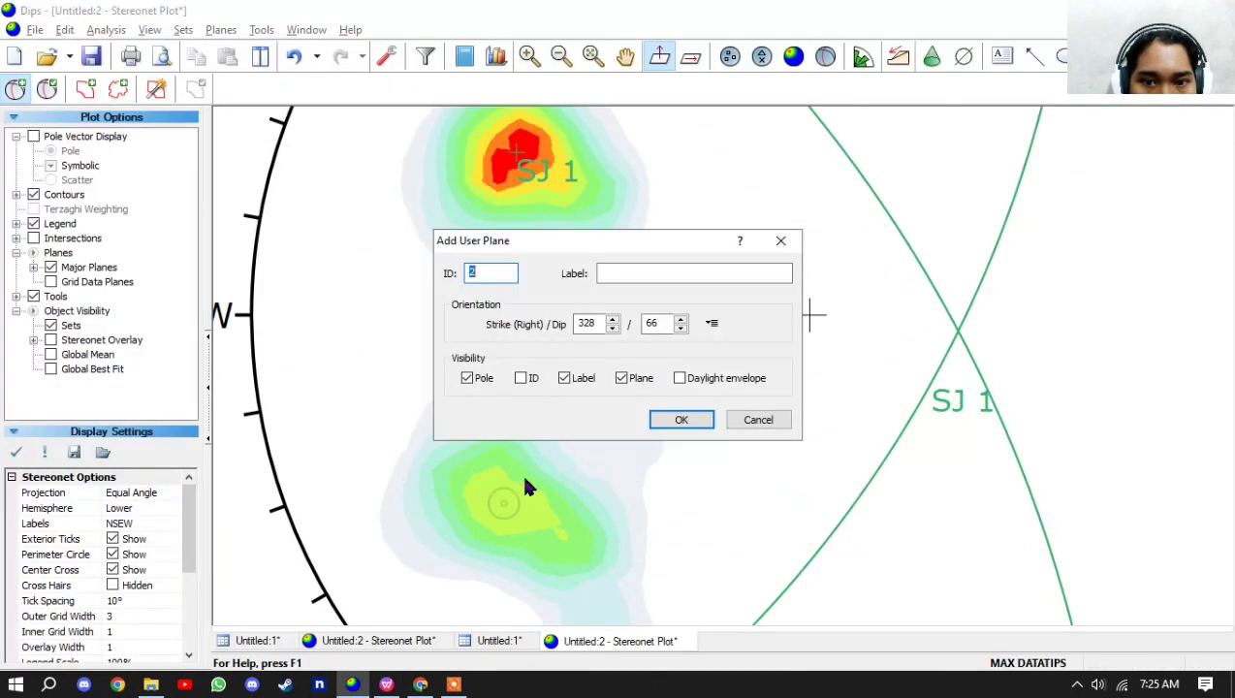
left_click(603, 274)
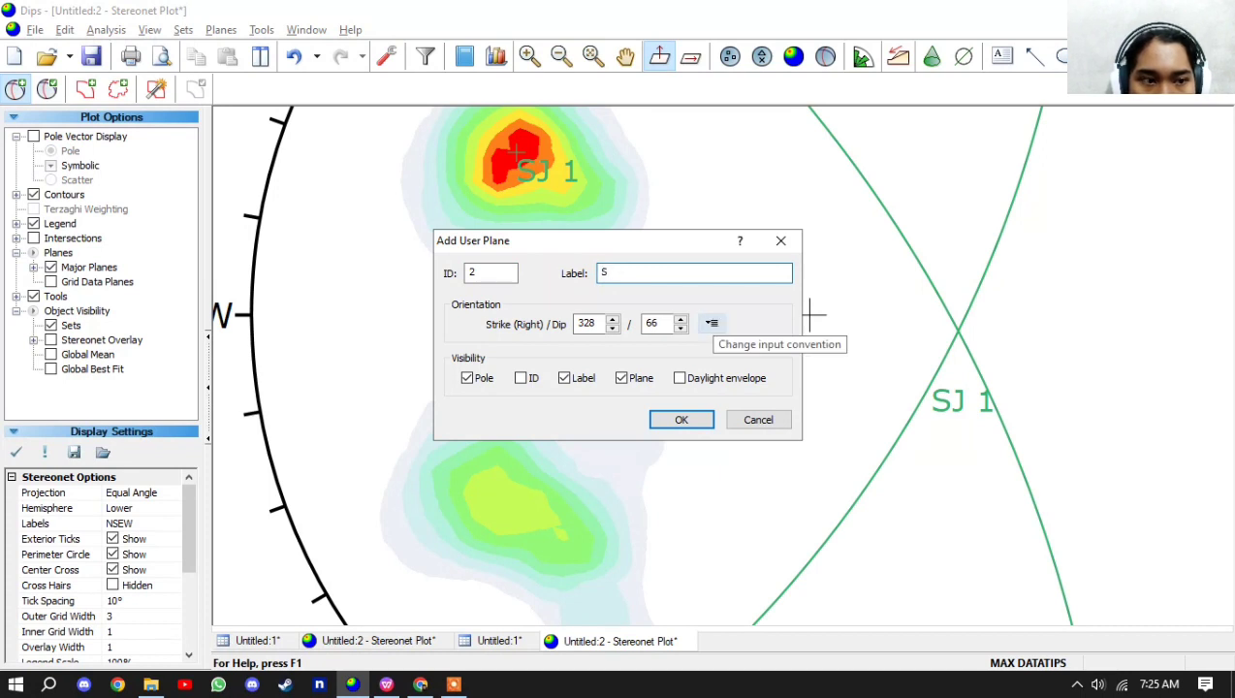
type("SJ 2")
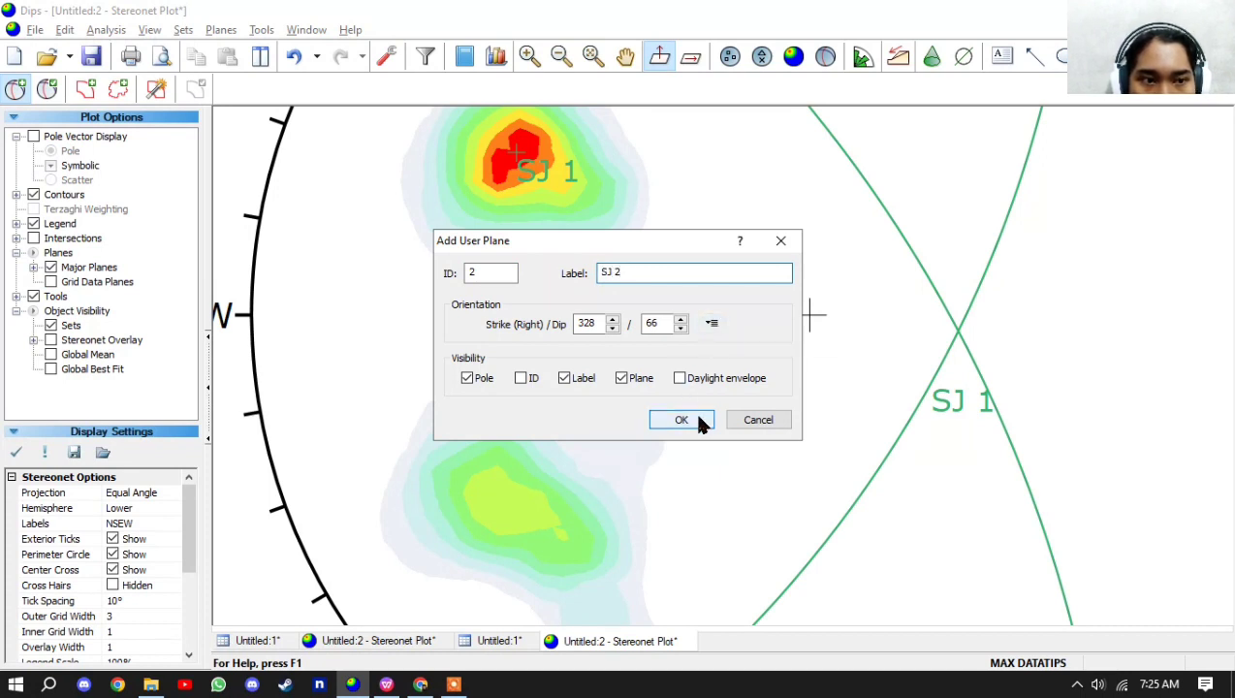
left_click(682, 420)
scroll(704, 408, "down", 3)
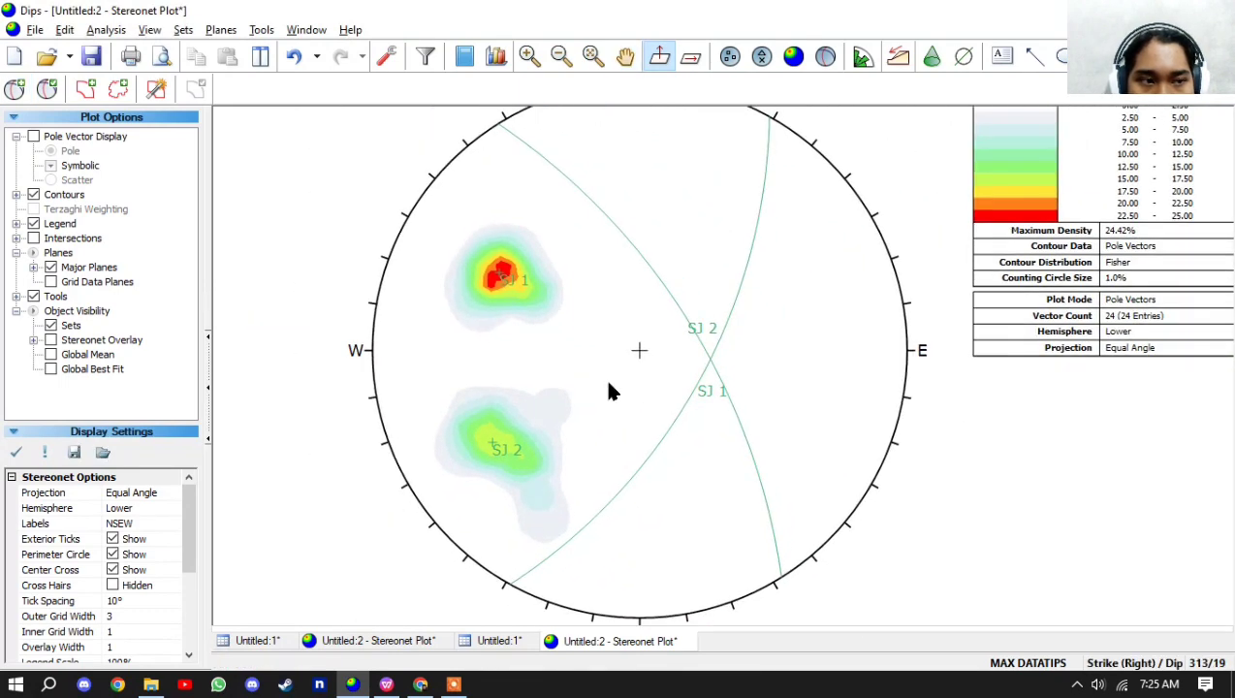
- Add a user plane of 187/30 labelled BIDANG BANTU with its pole at the intersection of SJ 1 and SJ 2
left_click(15, 89)
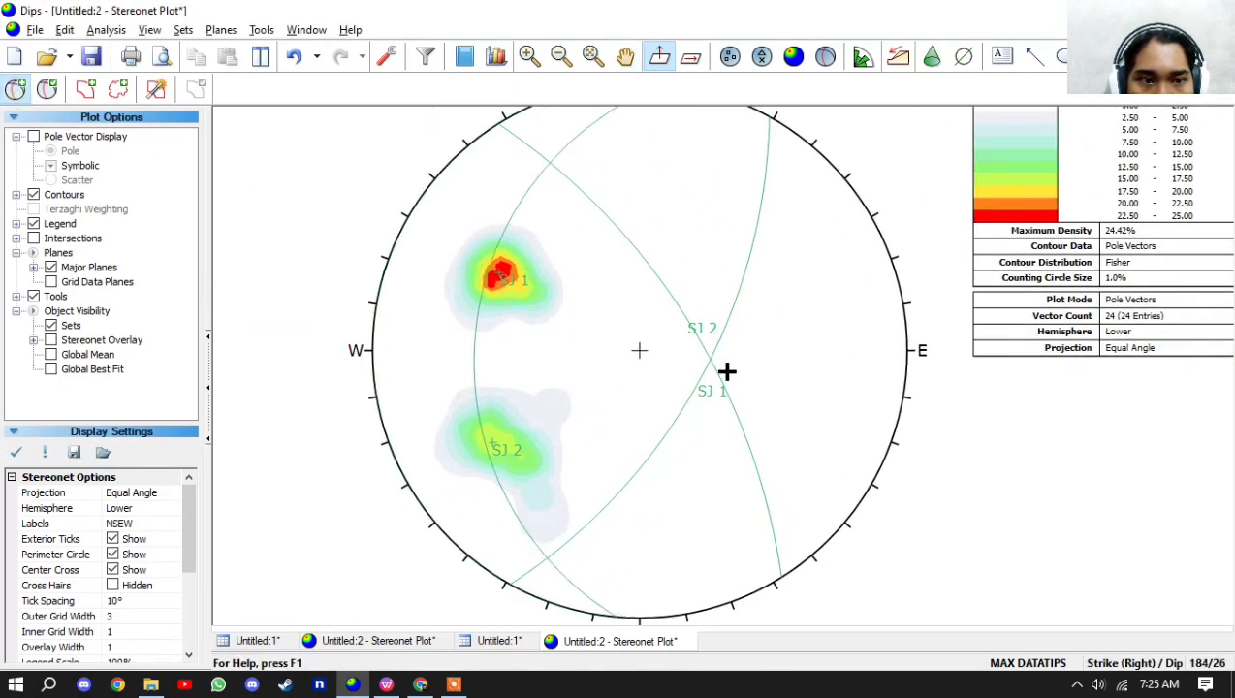
scroll(726, 371, "up", 6)
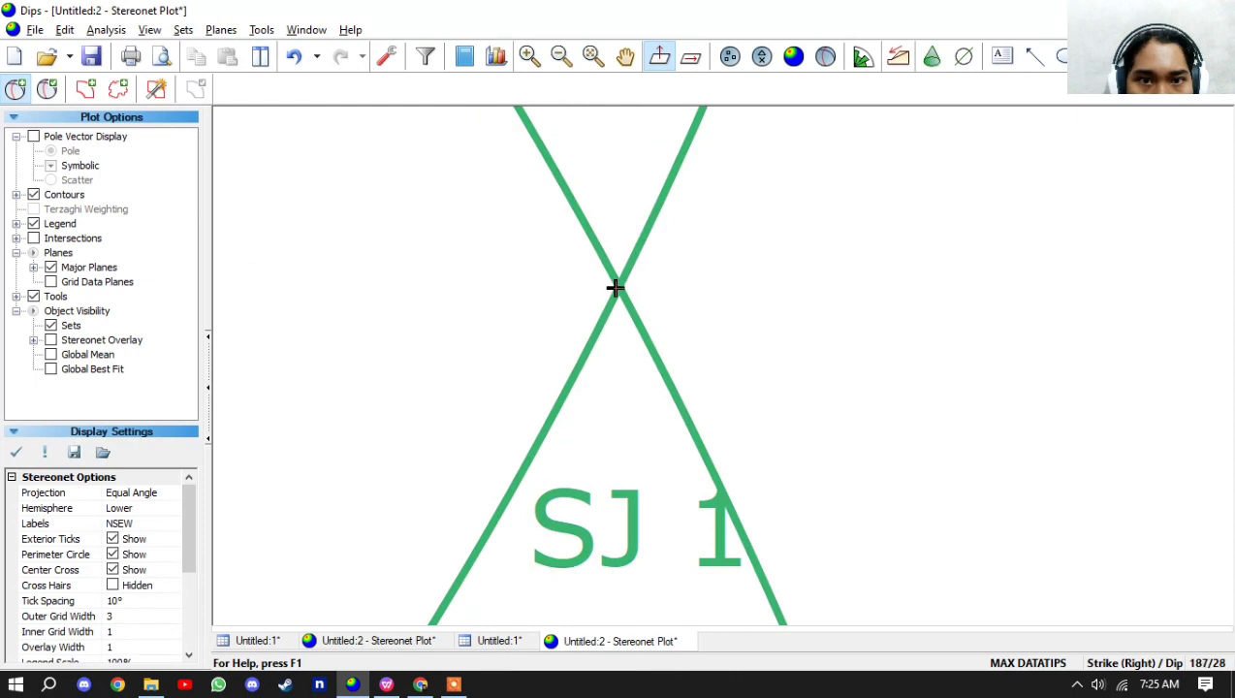
left_click(615, 287)
left_click(615, 273)
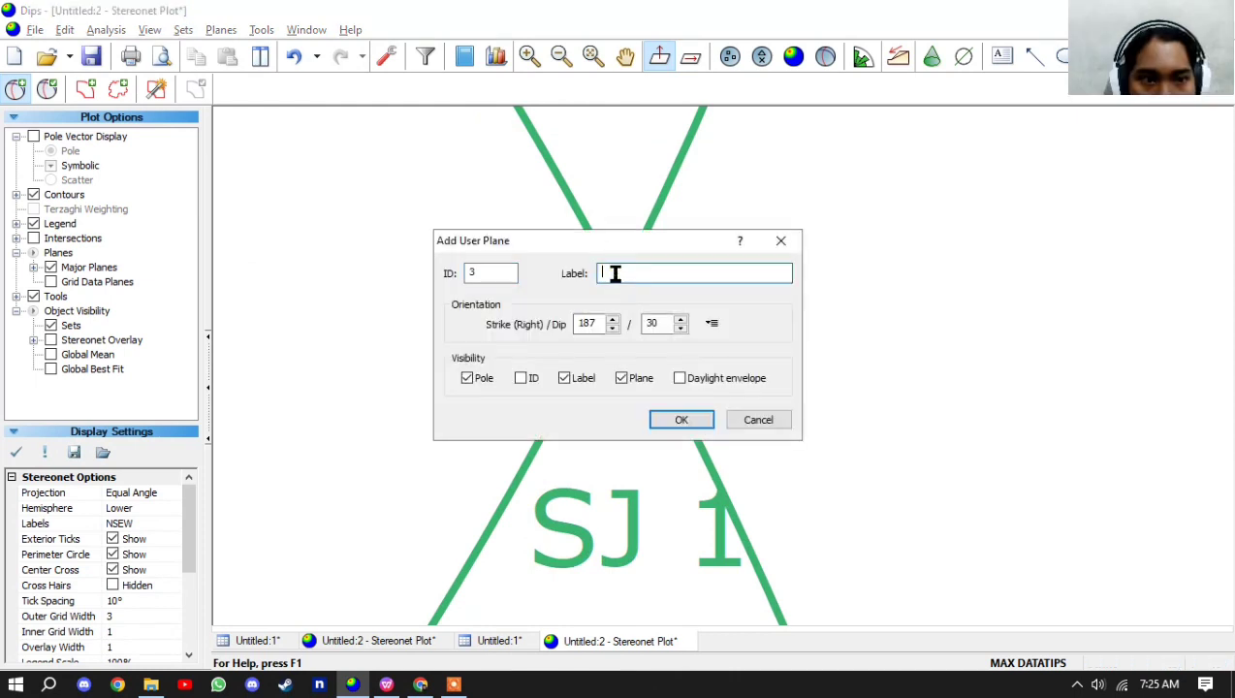
type("BIDANG BANTU")
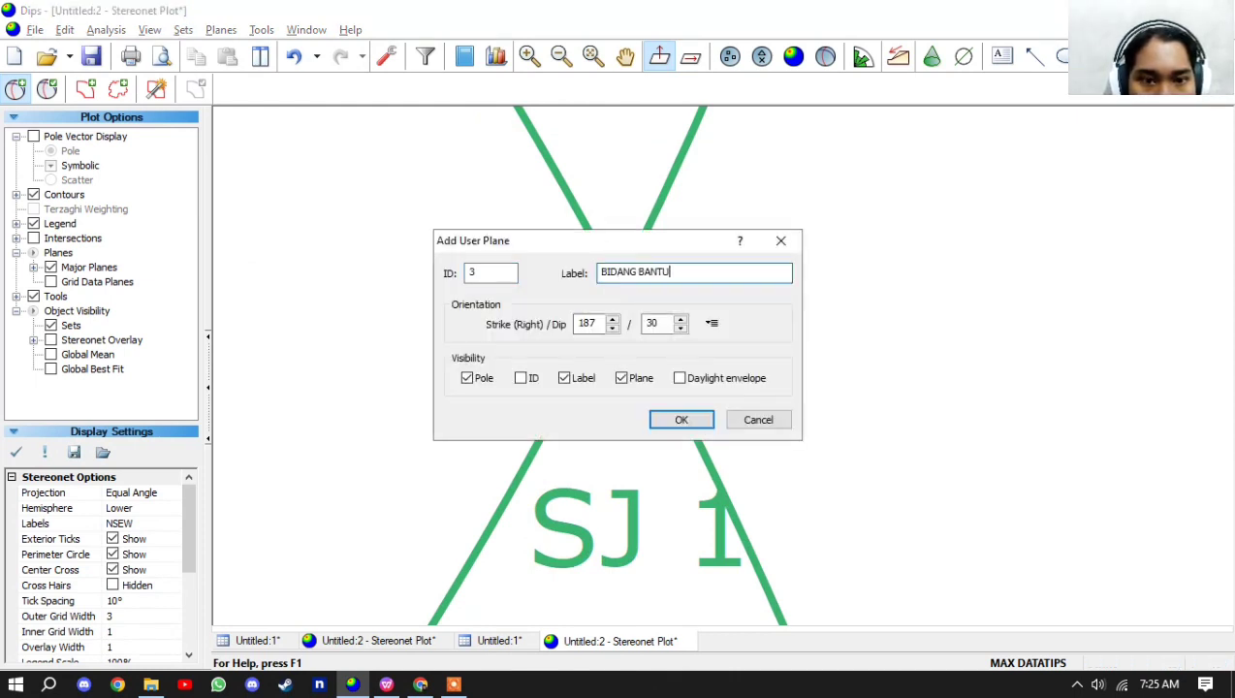
left_click(689, 420)
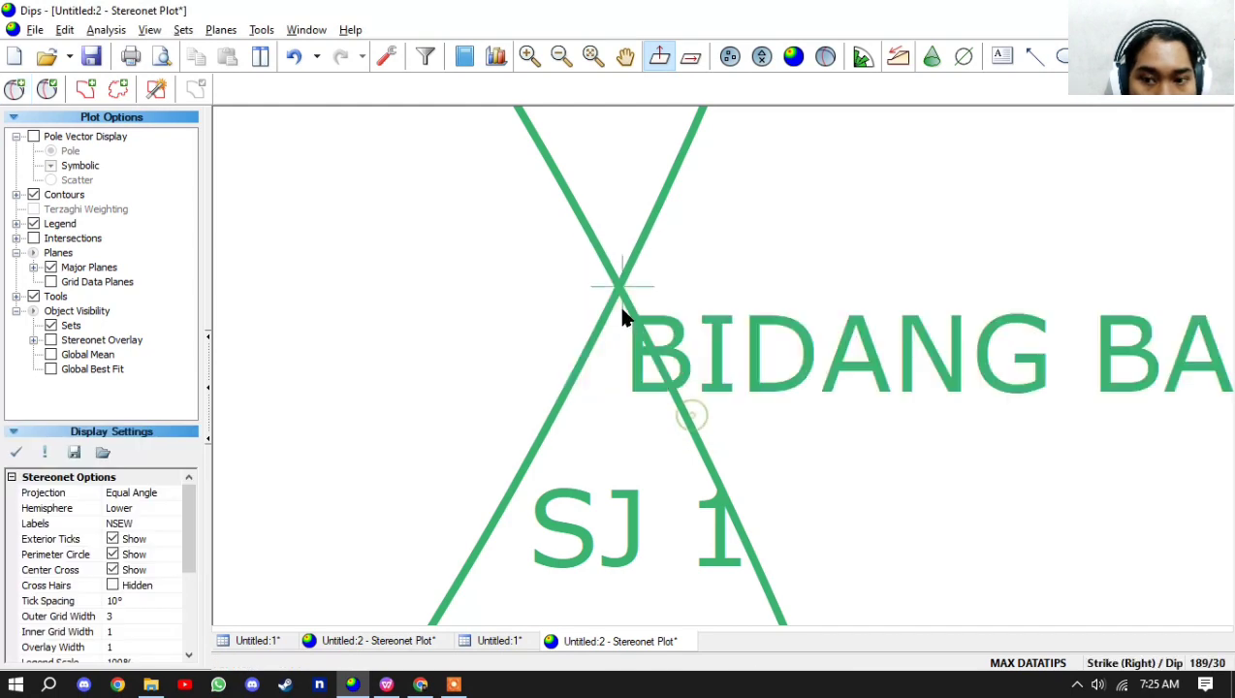
- Open the user planes for editing, hide the SJ 1 pole label and colour that plane blue
scroll(626, 346, "down", 5)
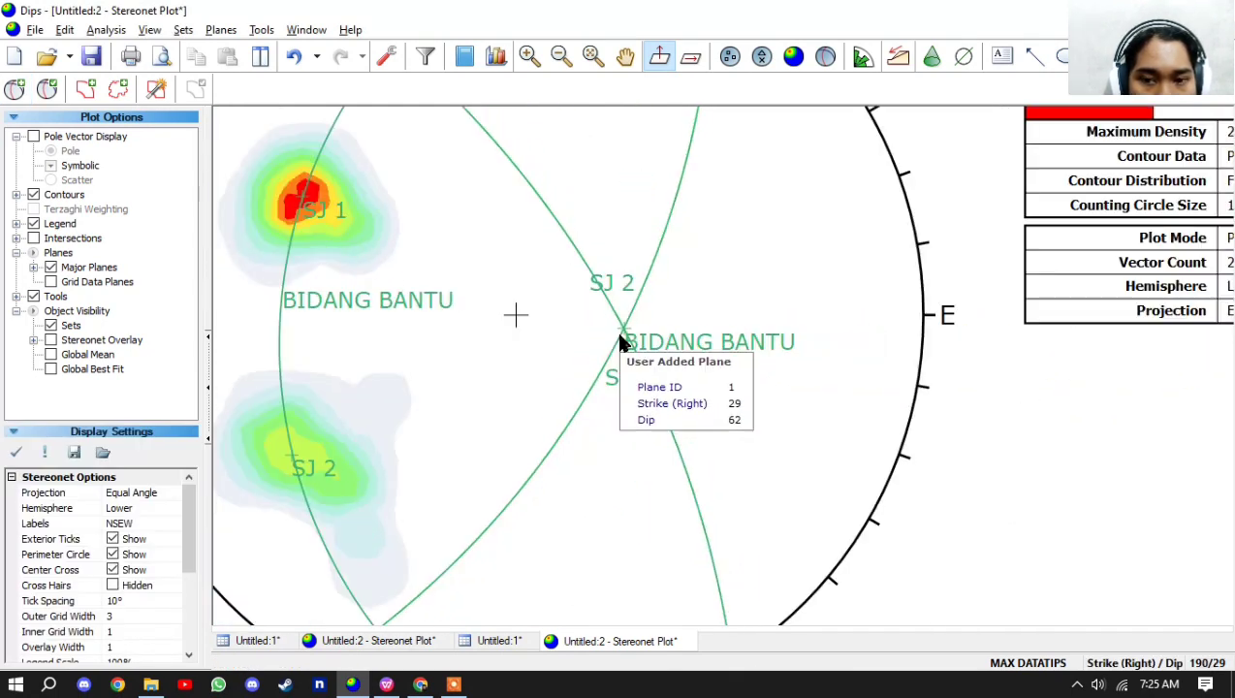
right_click(622, 336)
left_click(649, 377)
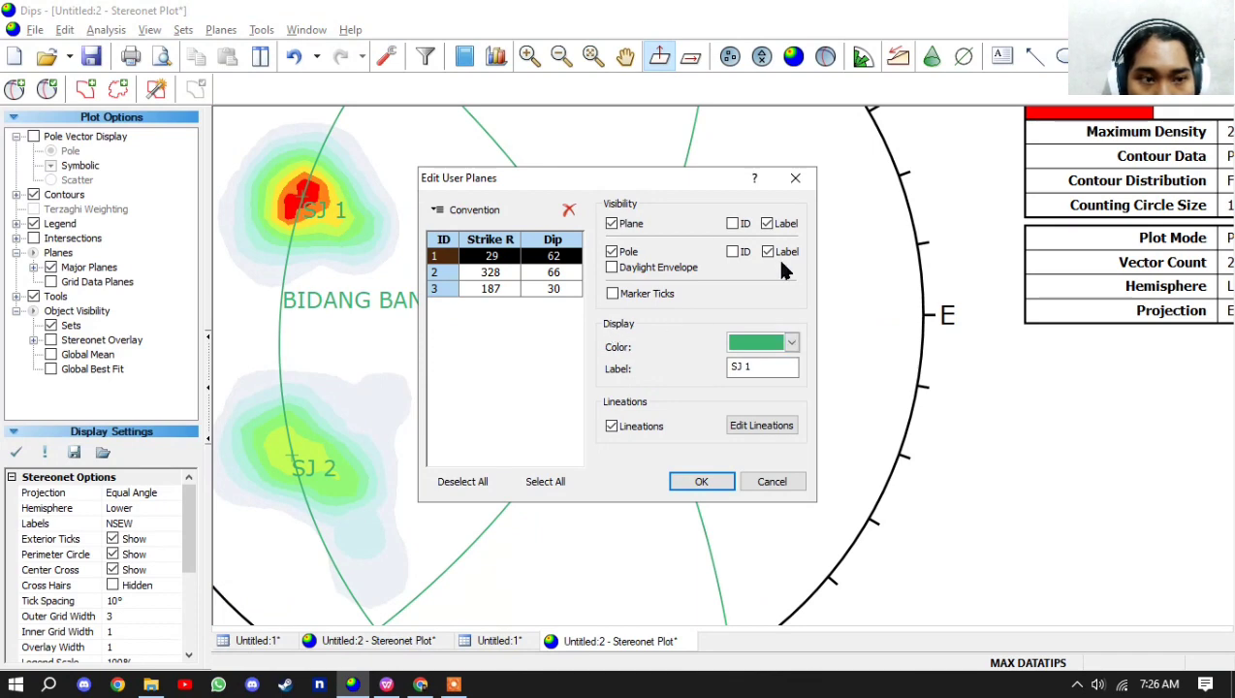
left_click(793, 343)
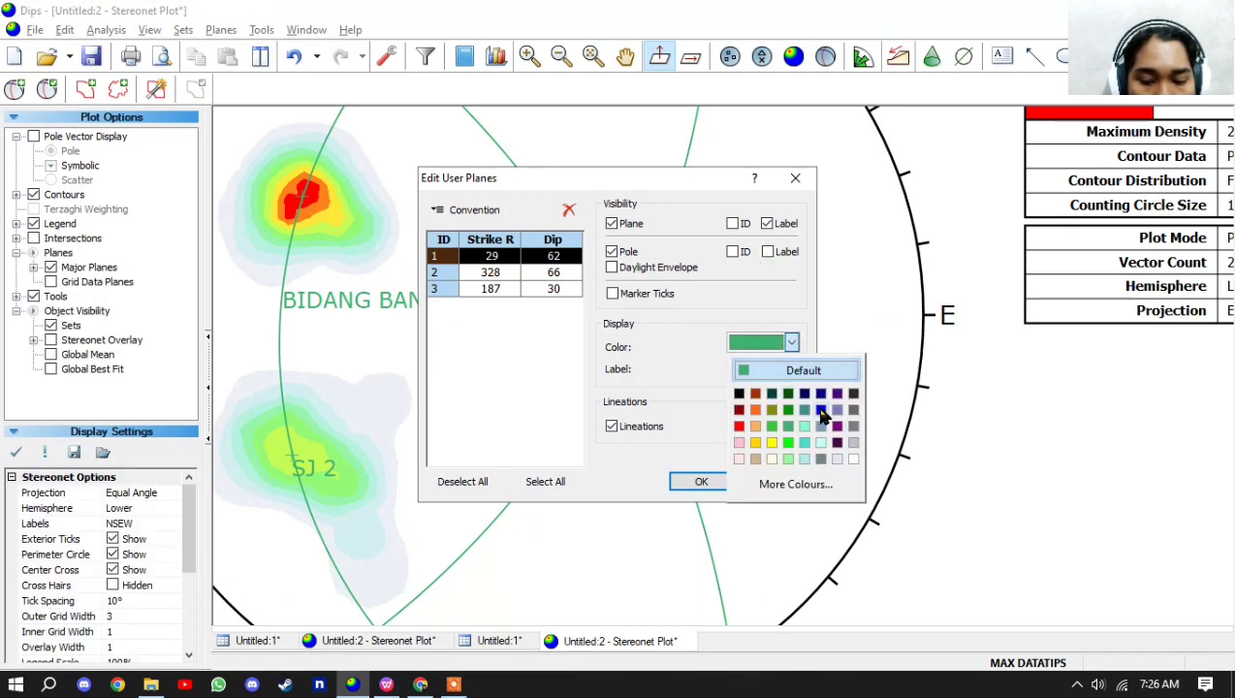
left_click(821, 410)
- Colour the SJ 2 plane red and hide its pole label
left_click(553, 273)
left_click(792, 343)
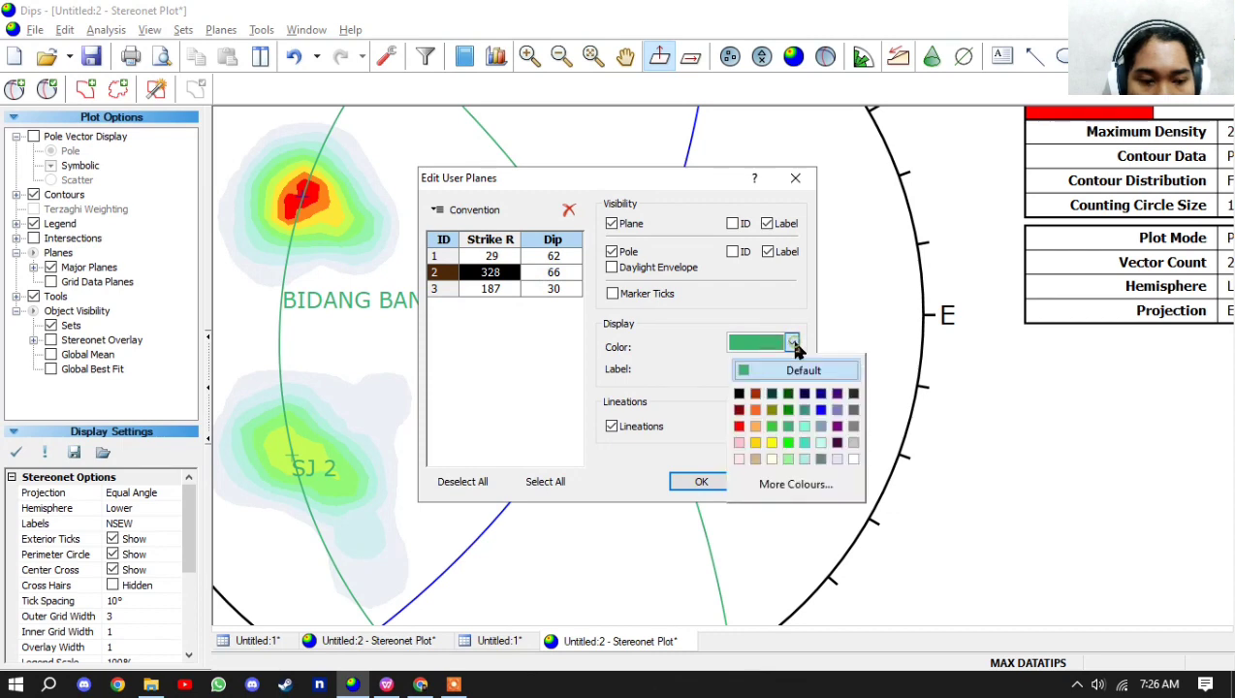
left_click(734, 426)
left_click(768, 252)
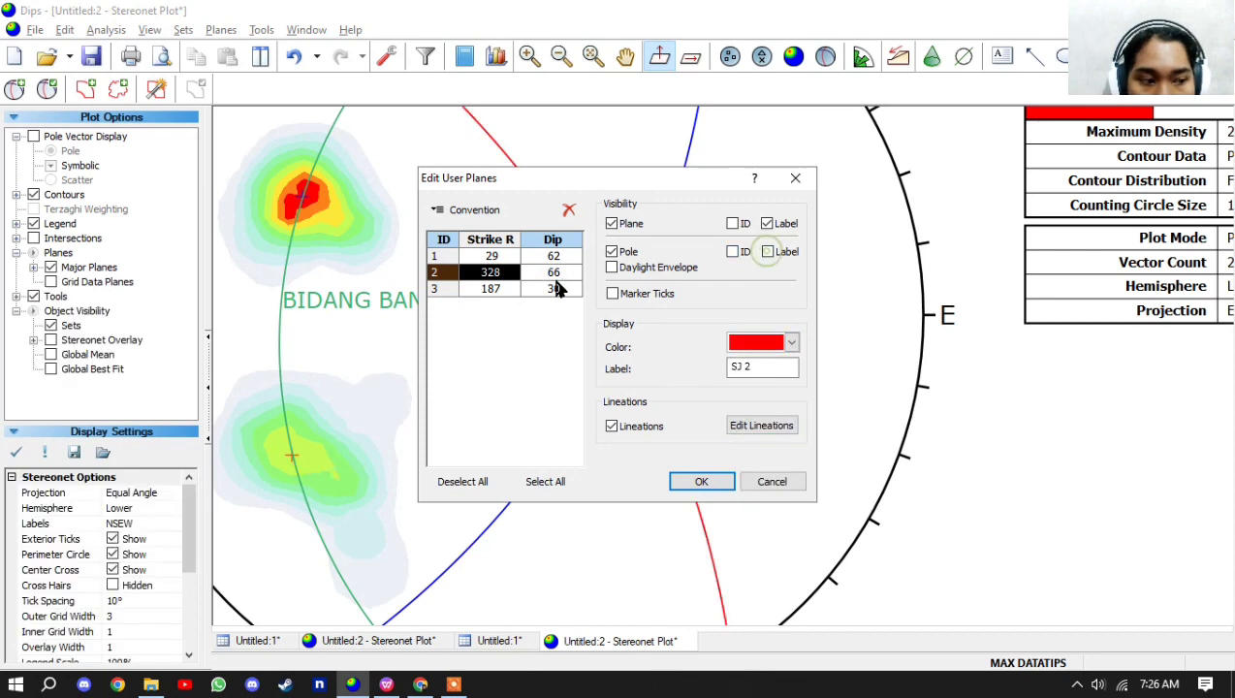
- Colour the BIDANG BANTU plane black, hide its pole label and apply the user plane edits
left_click(553, 289)
left_click(792, 343)
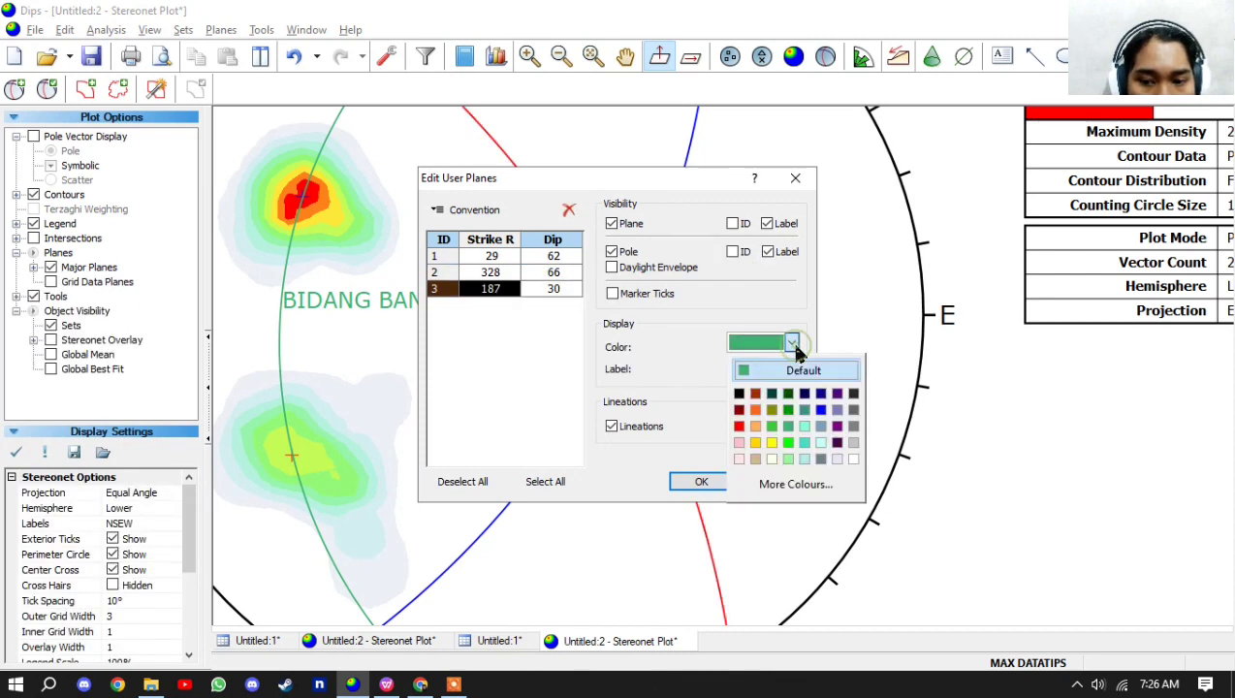
left_click(739, 393)
left_click(767, 252)
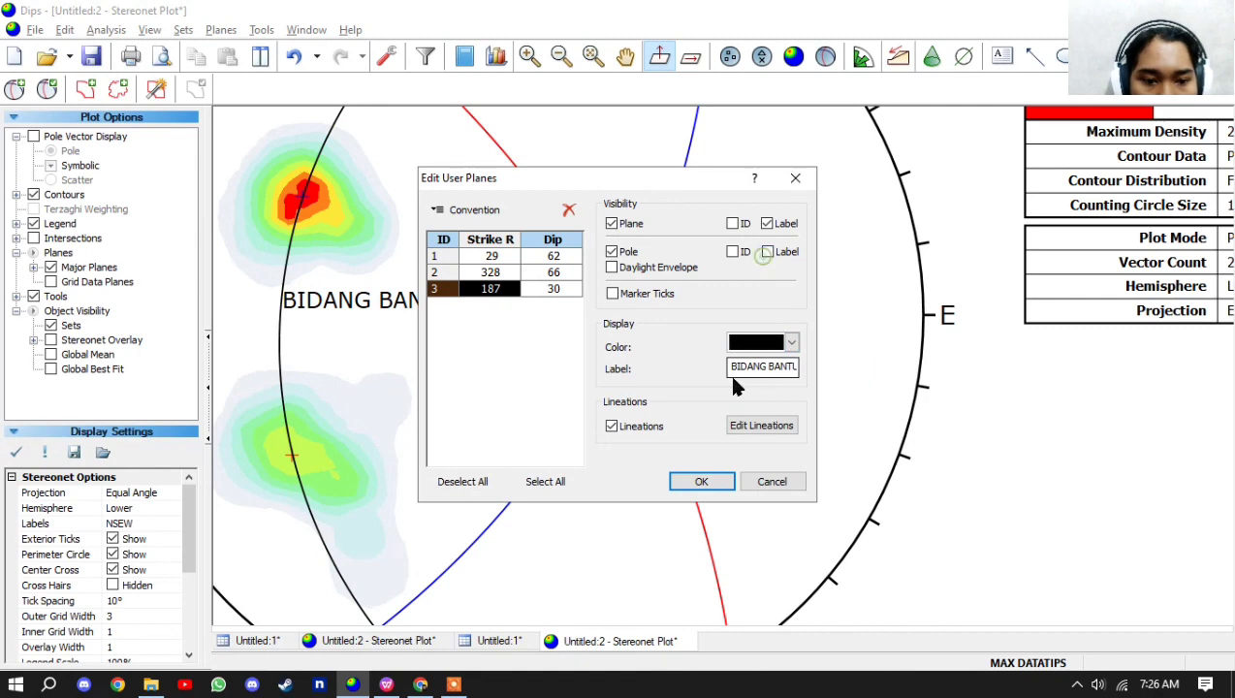
left_click(701, 481)
scroll(601, 420, "down", 3)
mouse_move(605, 362)
left_mouse_down()
mouse_move(530, 357)
mouse_move(596, 366)
left_mouse_up()
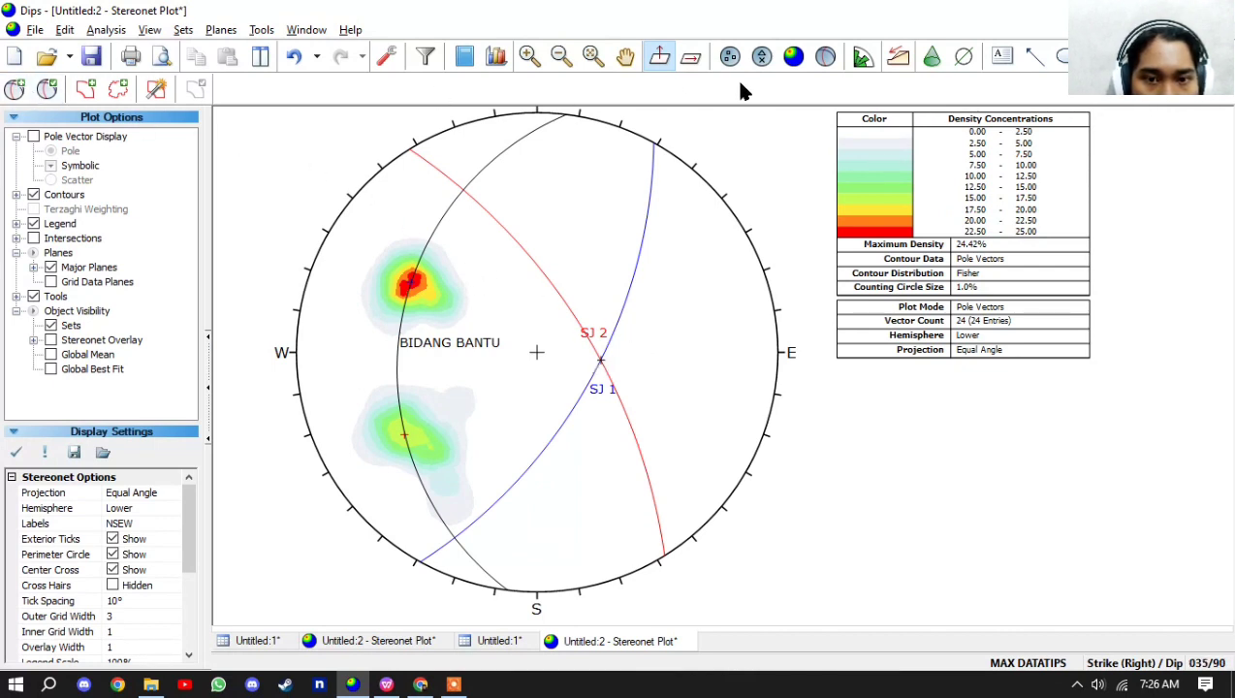
- Draw a line across the stereonet through its centre and the intersection of SJ 1 and SJ 2
left_click(961, 61)
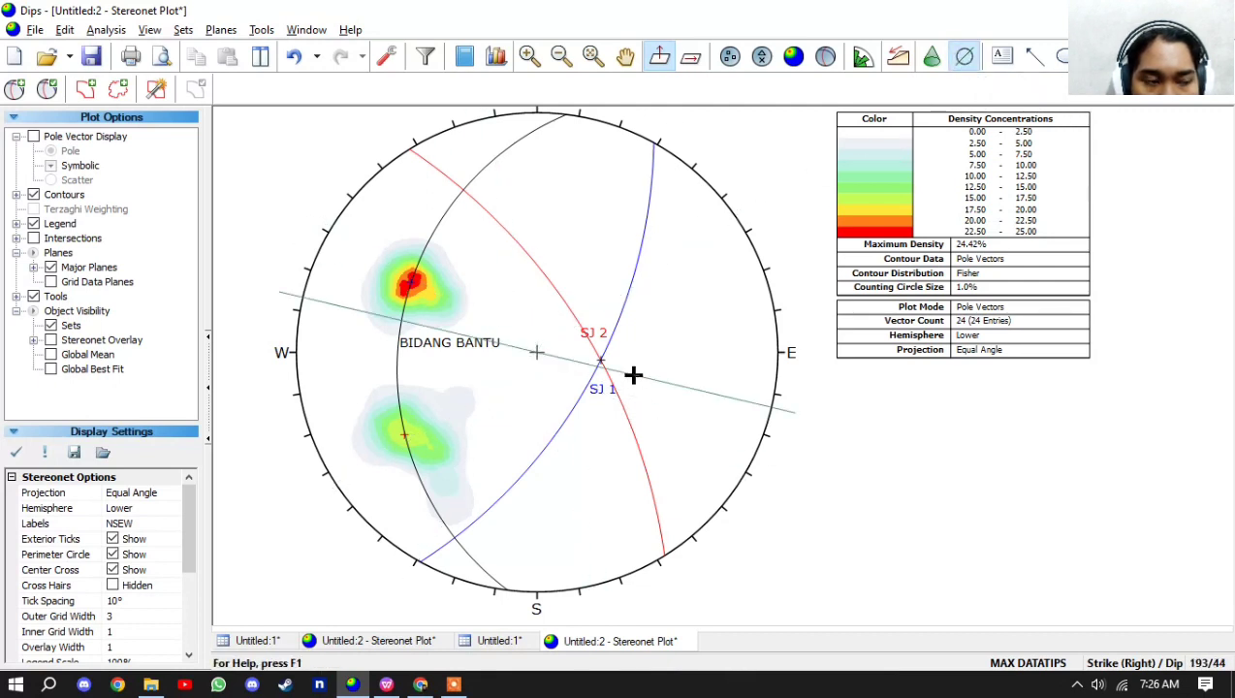
scroll(649, 366, "up", 5)
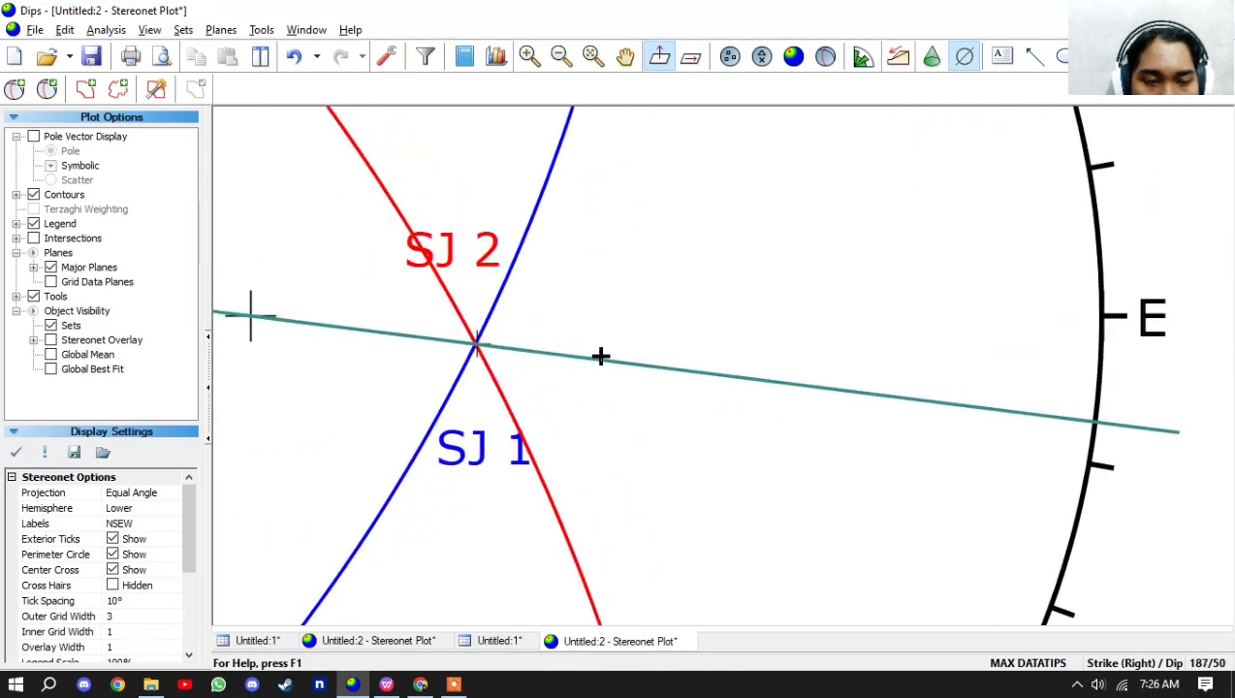
left_click(475, 342)
left_click(665, 329)
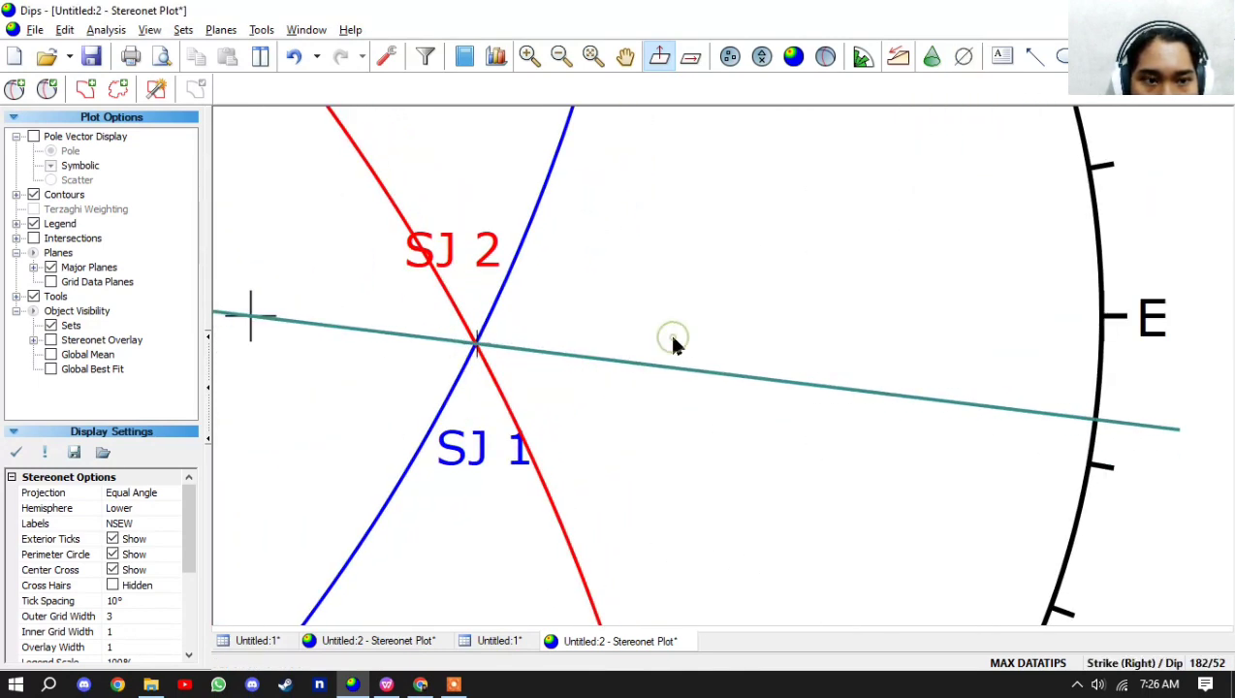
scroll(674, 344, "down", 2)
scroll(673, 338, "down", 3)
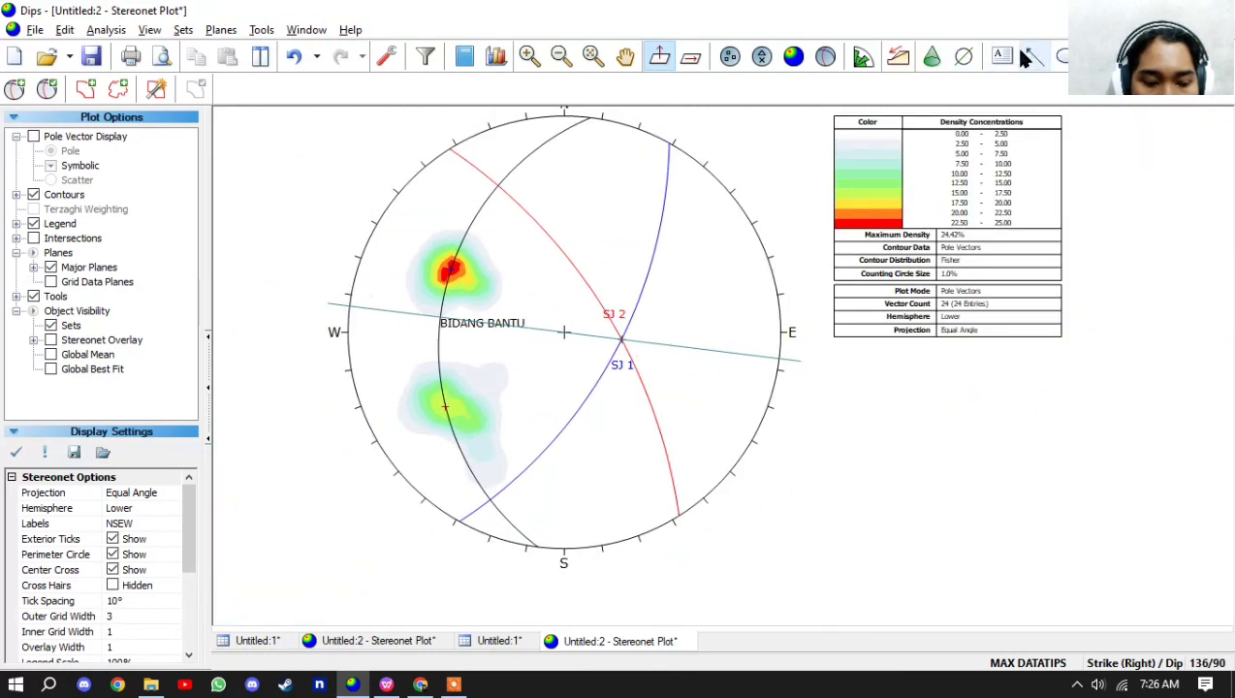
- Add the text T2 without a border and place it at the eastern end of the line
left_click(1004, 57)
left_click(821, 367)
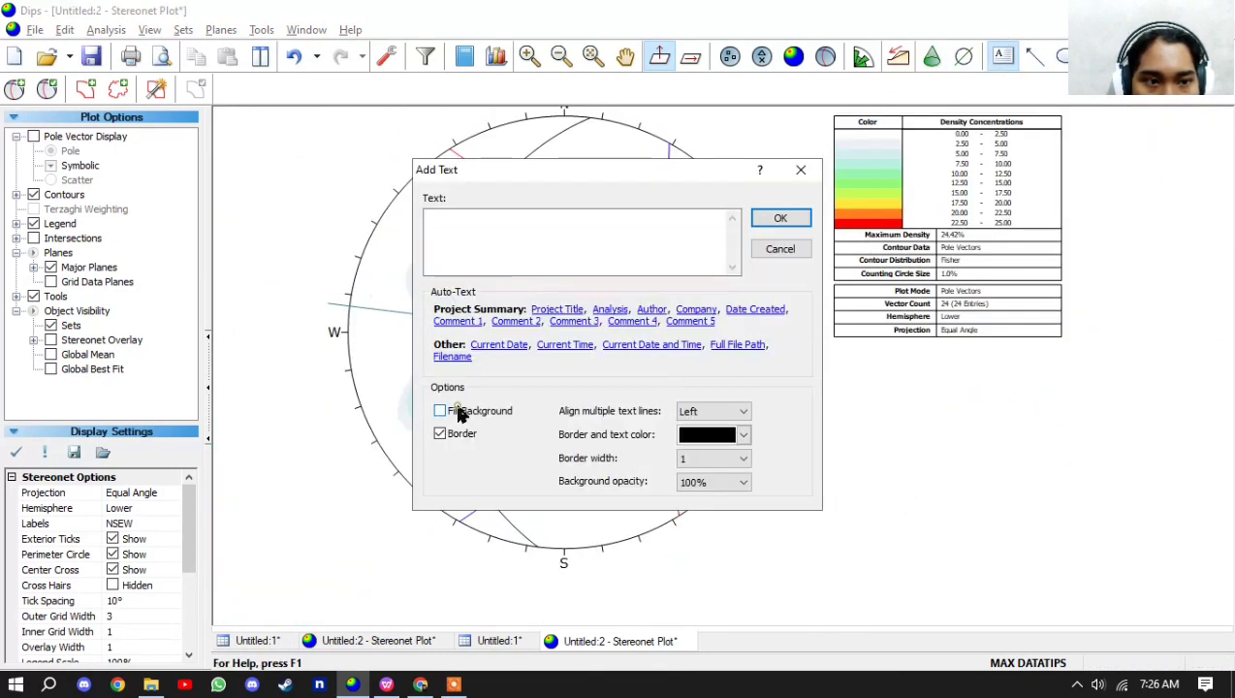
left_click(446, 433)
left_click(480, 235)
type("T2")
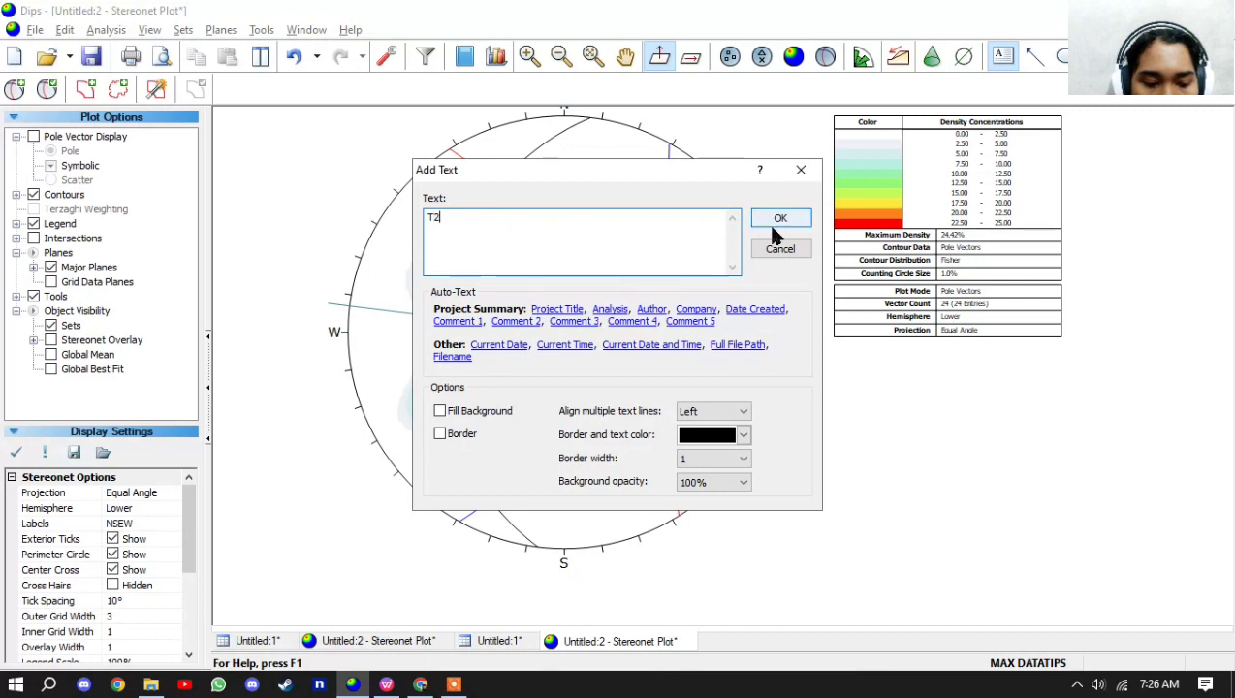
left_click(781, 219)
left_click(824, 376)
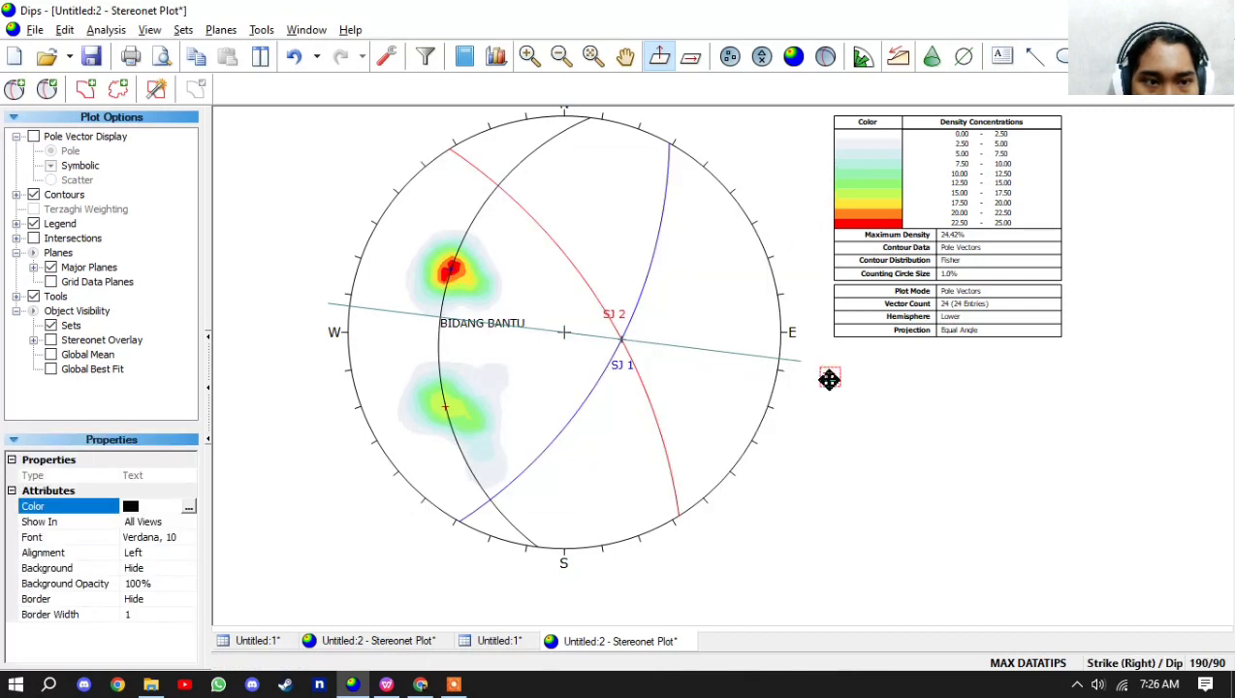
left_click_drag(829, 379, 810, 363)
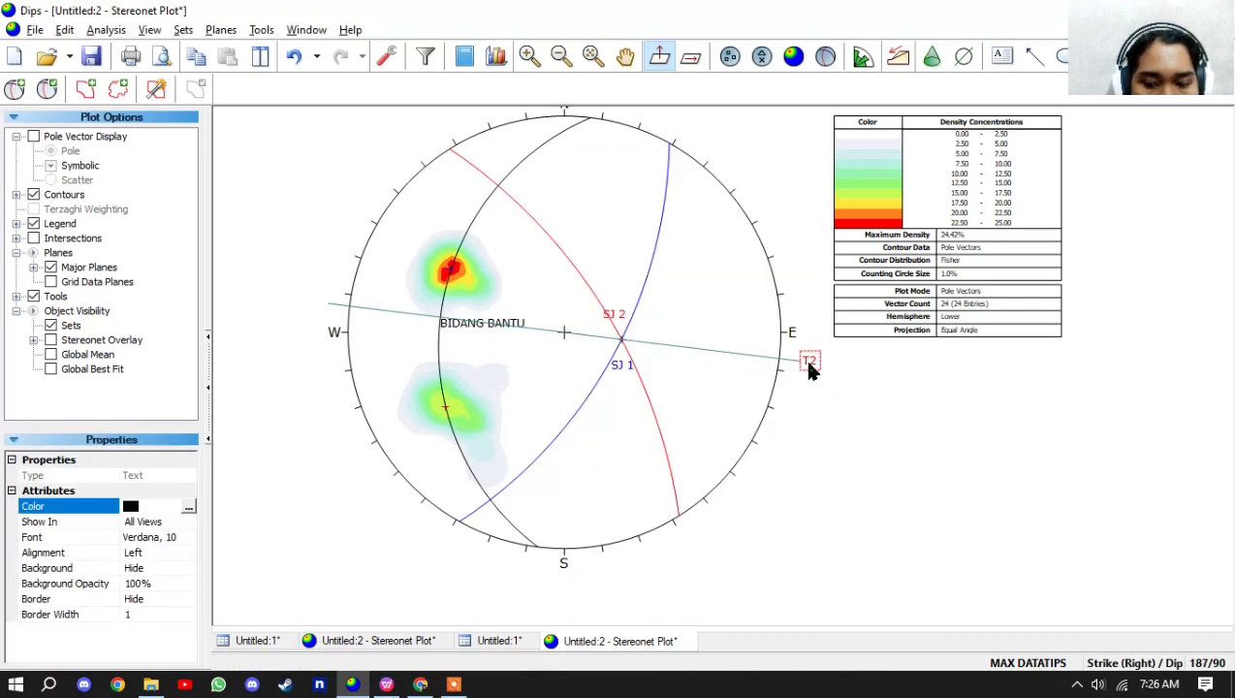
left_click(963, 60)
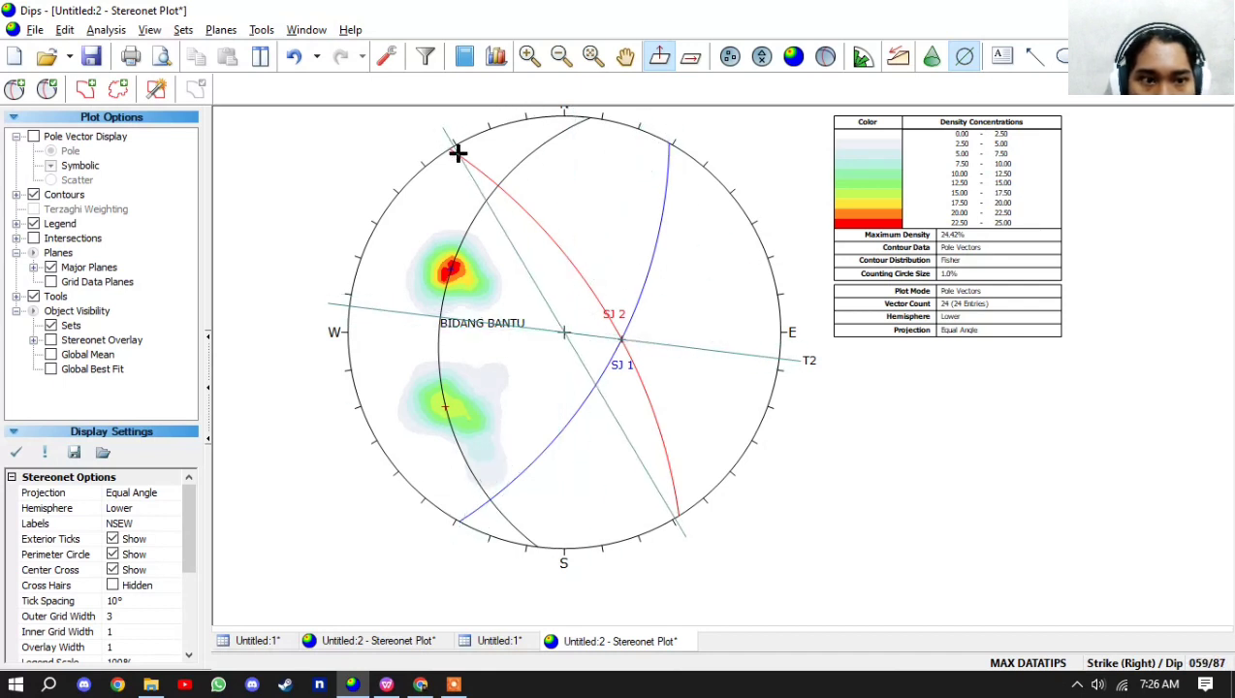
right_click(765, 157)
left_click(773, 168)
scroll(692, 179, "up", 1)
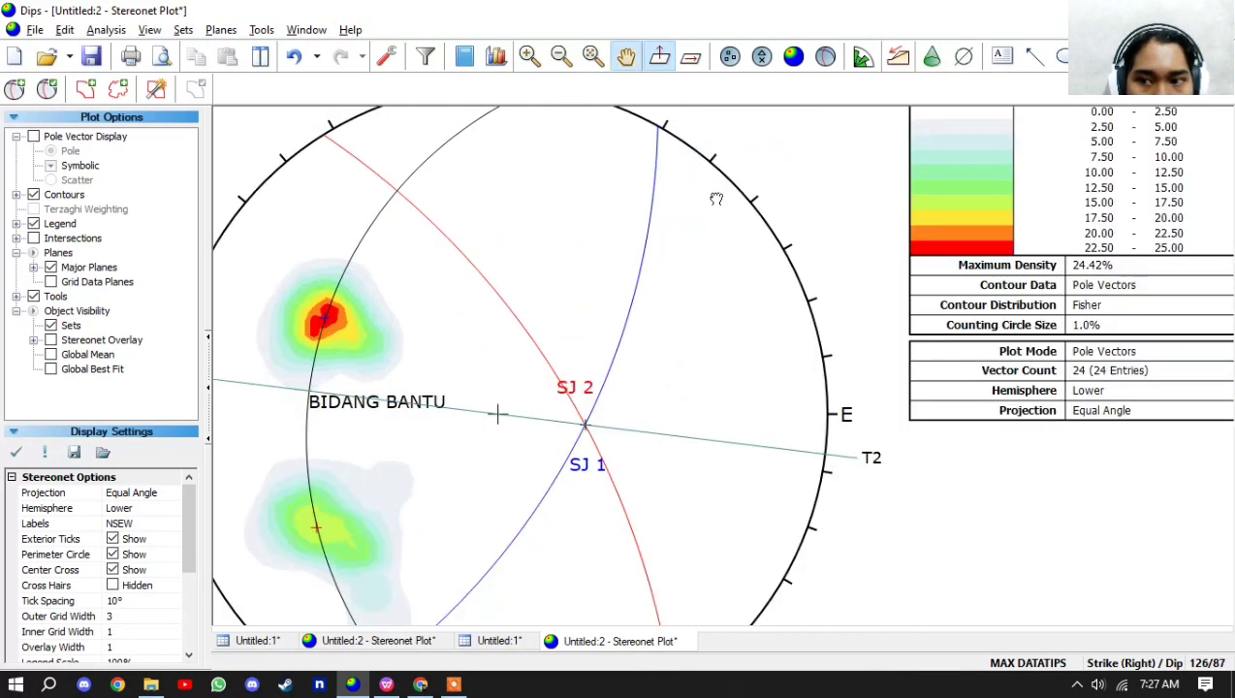
scroll(708, 199, "up", 1)
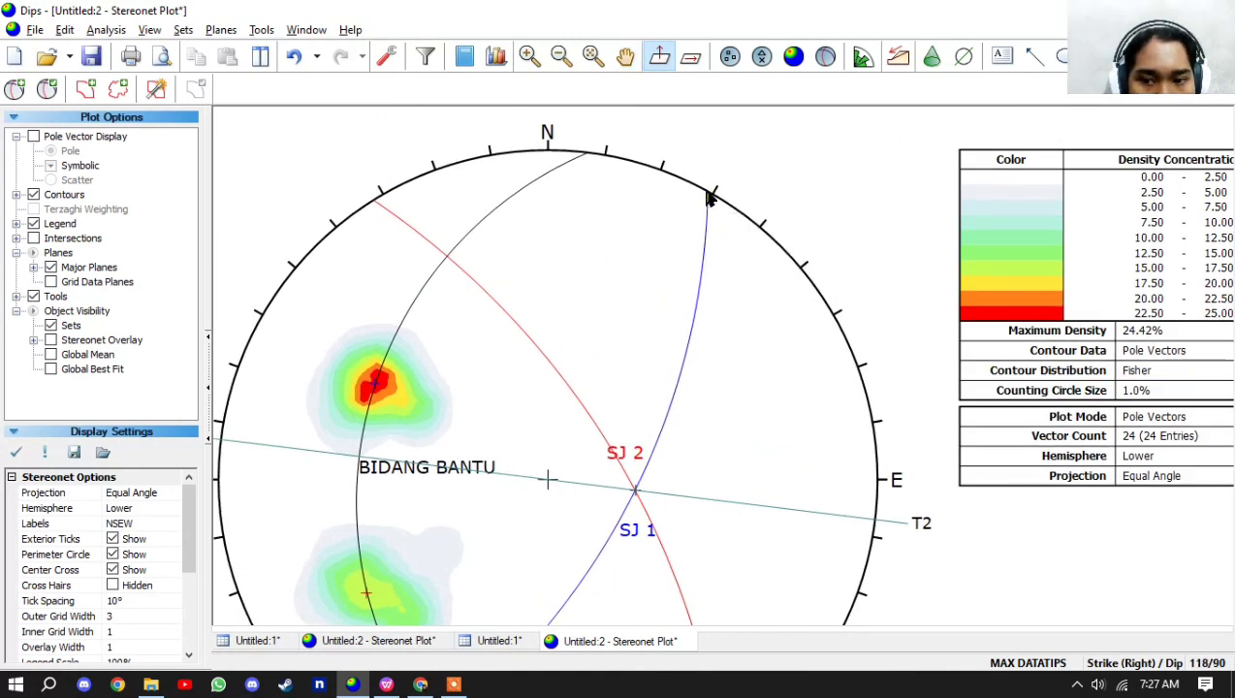
mouse_move(708, 200)
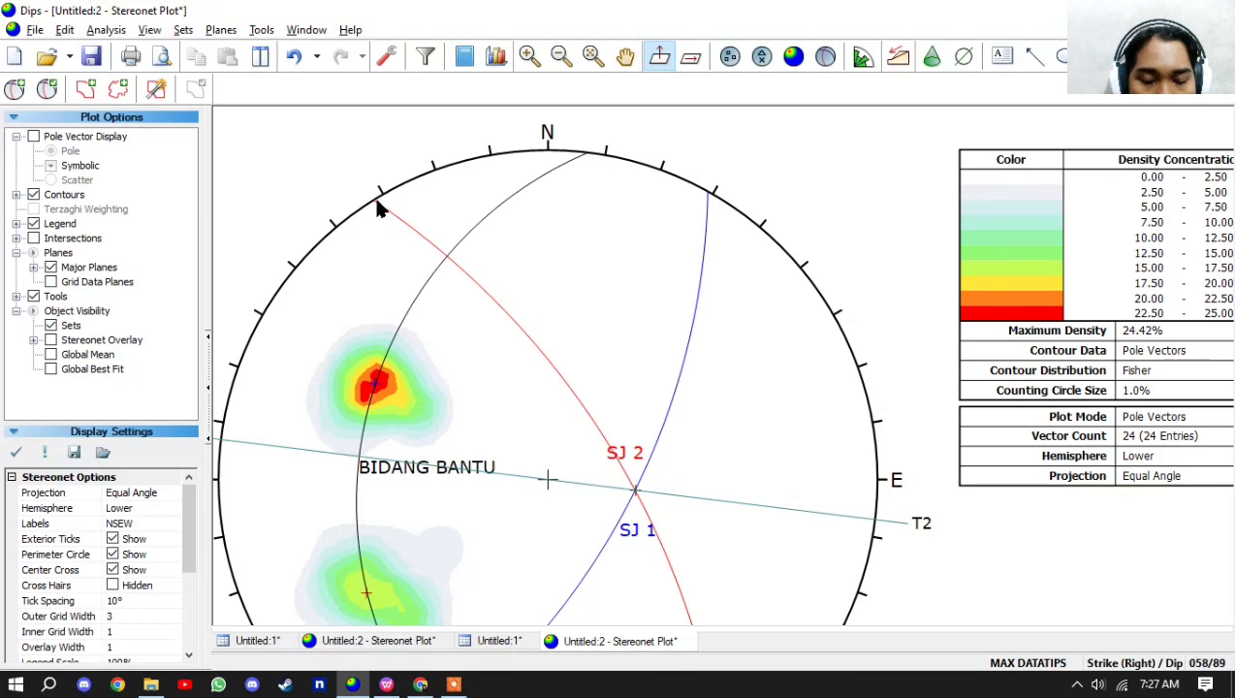
mouse_move(379, 208)
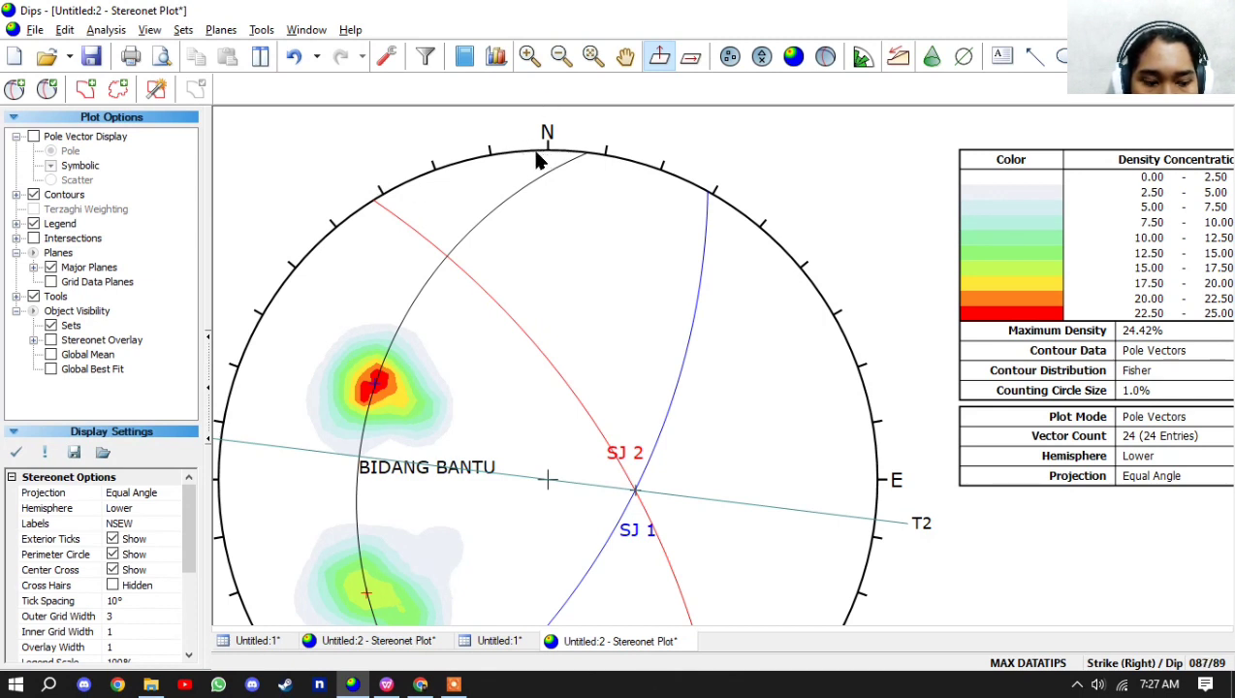
left_click(964, 56)
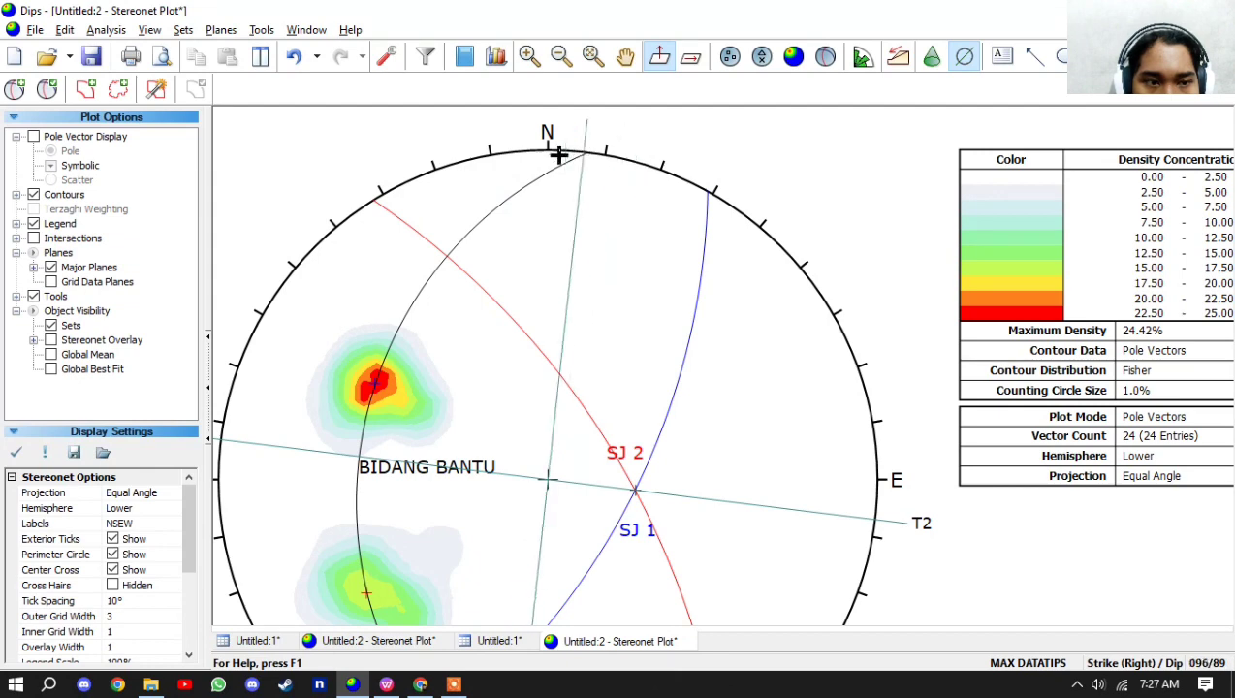
scroll(551, 153, "down", 2)
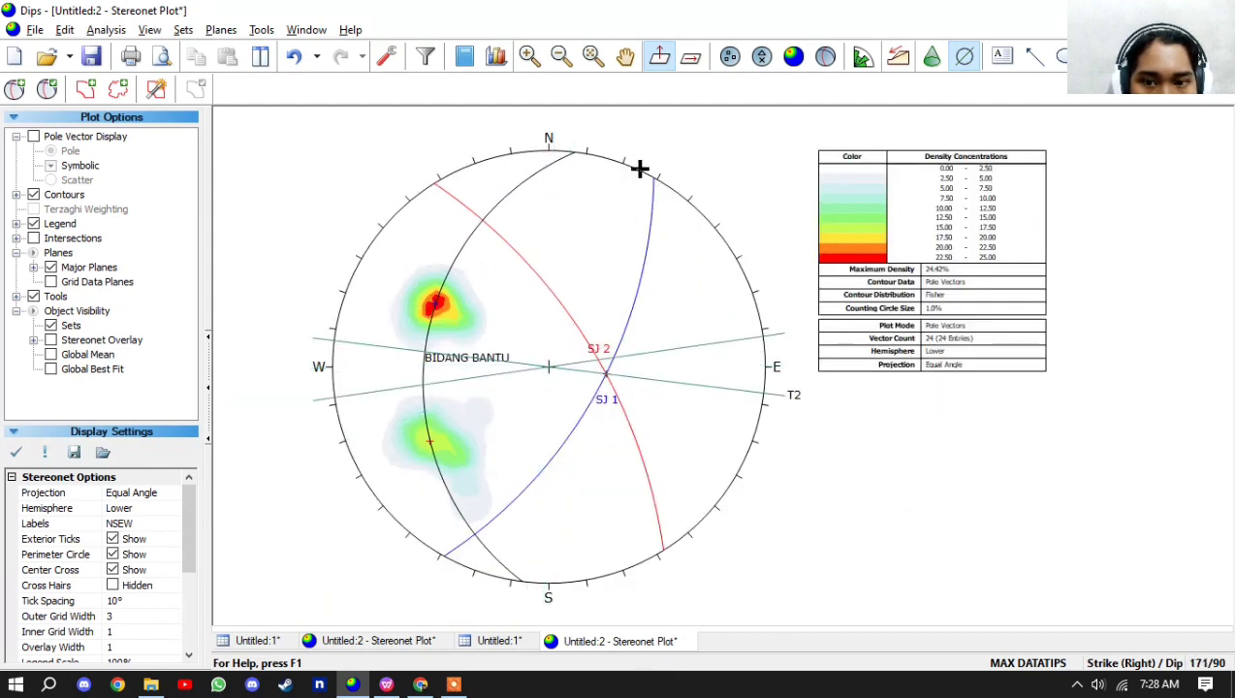
right_click(547, 159)
left_click(590, 177)
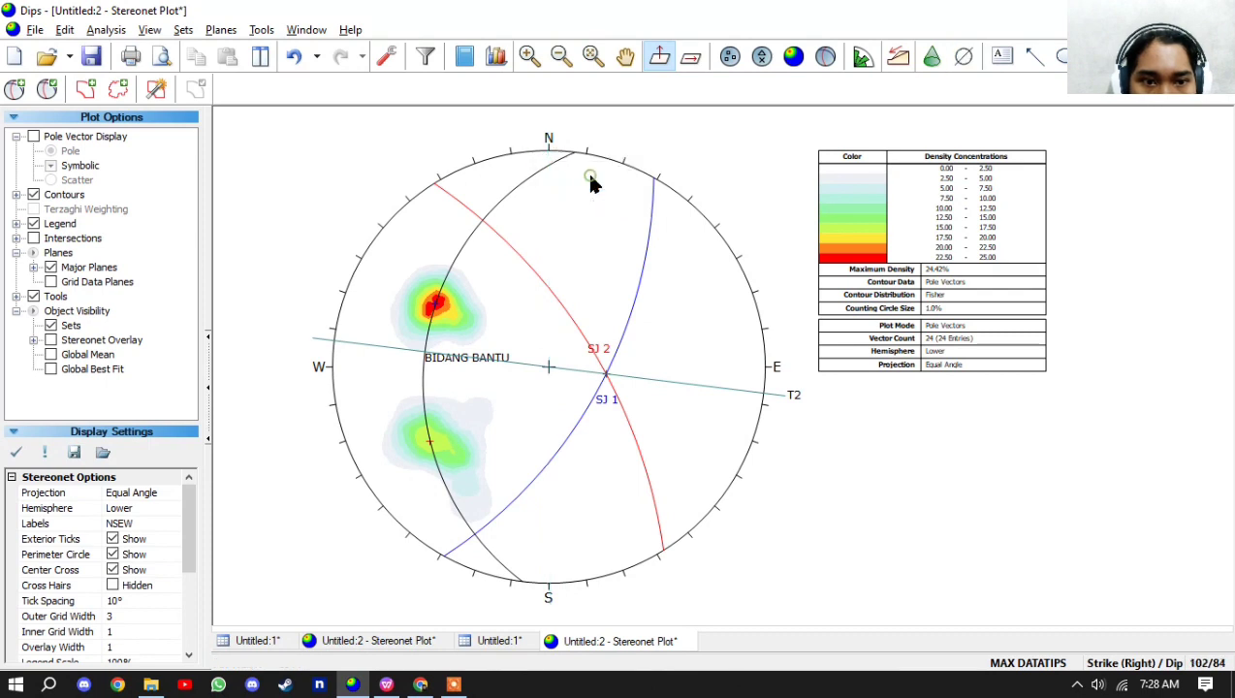
left_click(964, 56)
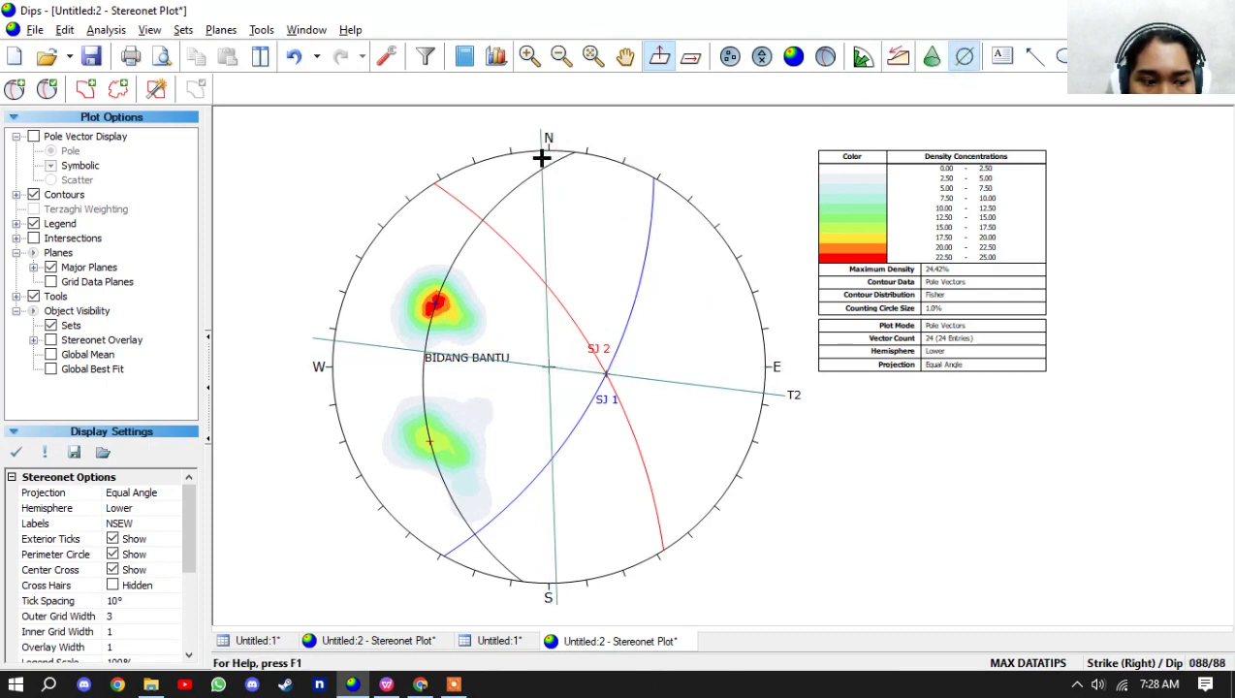
scroll(548, 138, "up", 2)
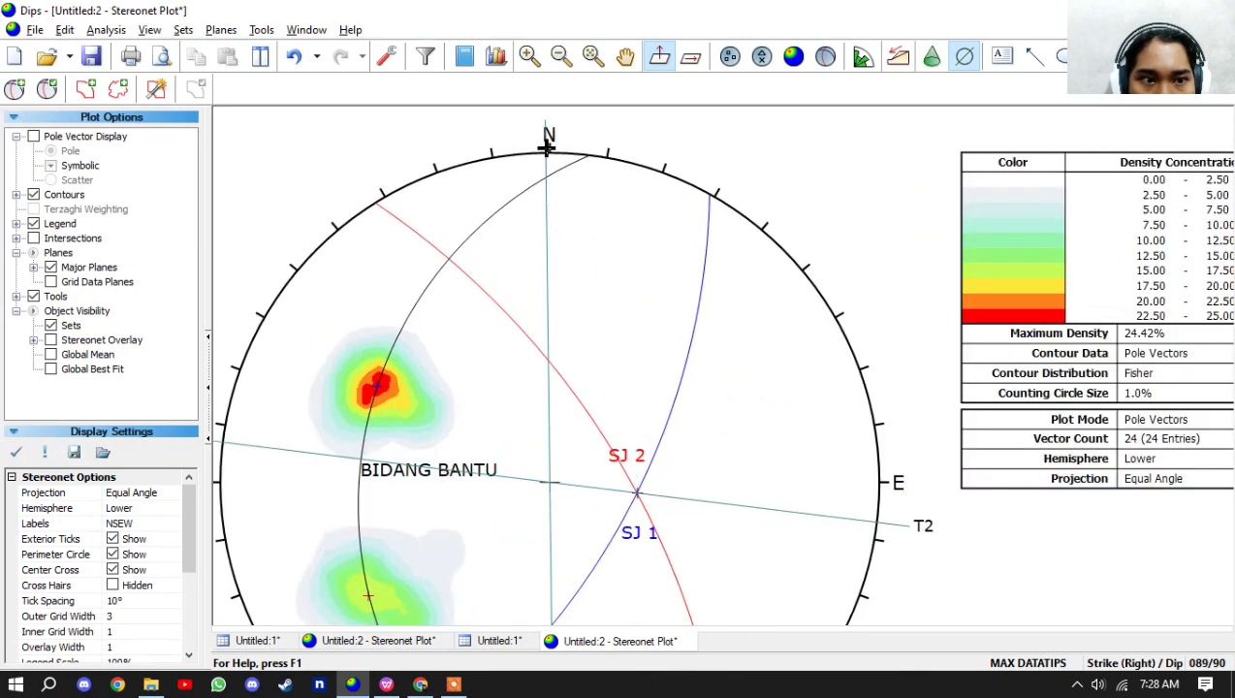
right_click(485, 150)
left_click(525, 161)
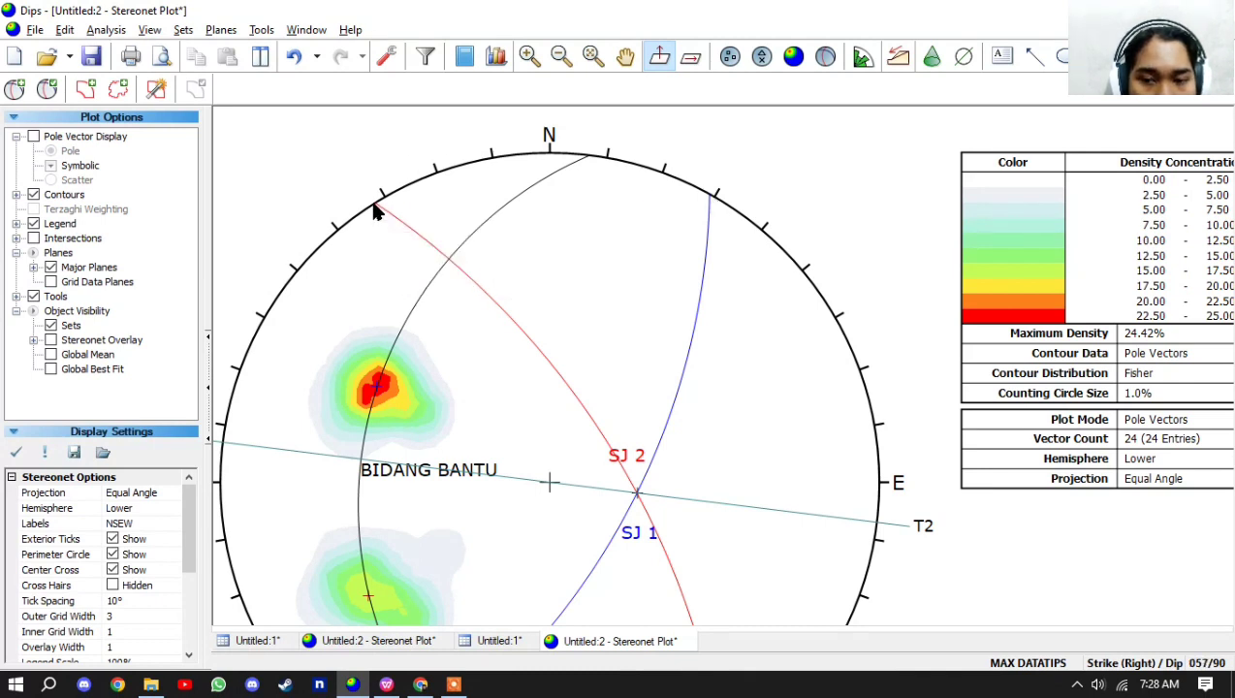
- Draw a line through the stereonet's centre just west of north, at a trend of about 358
mouse_move(379, 213)
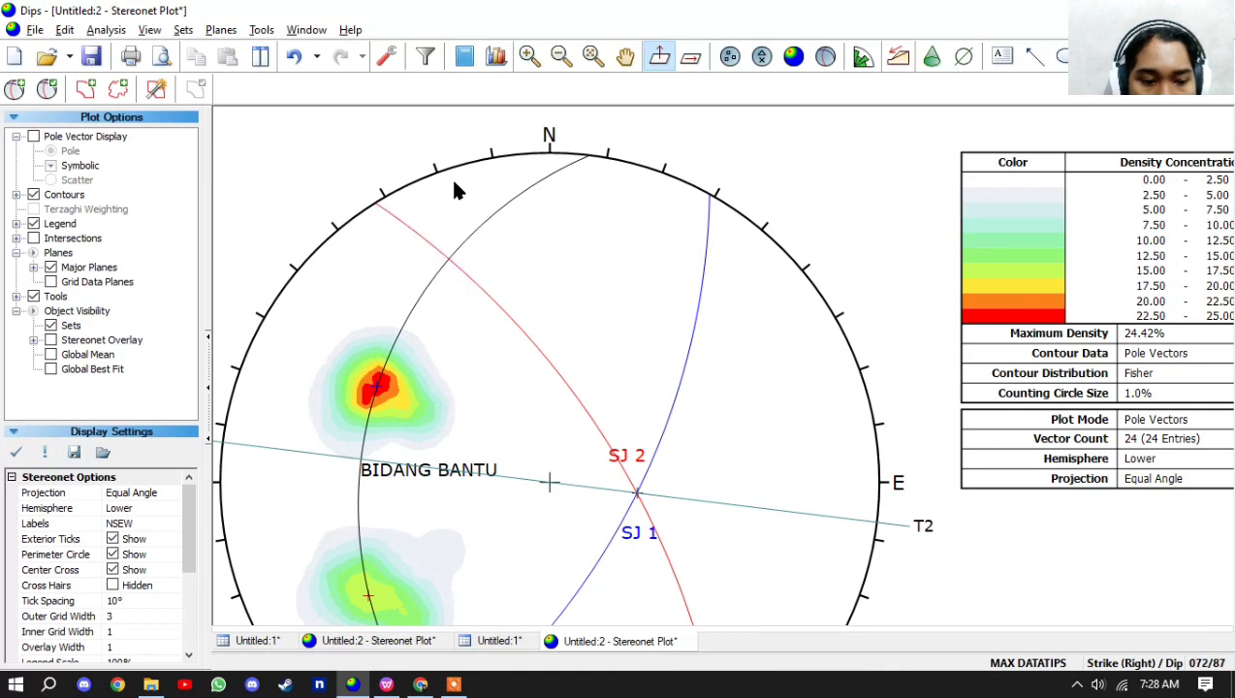
left_click(963, 56)
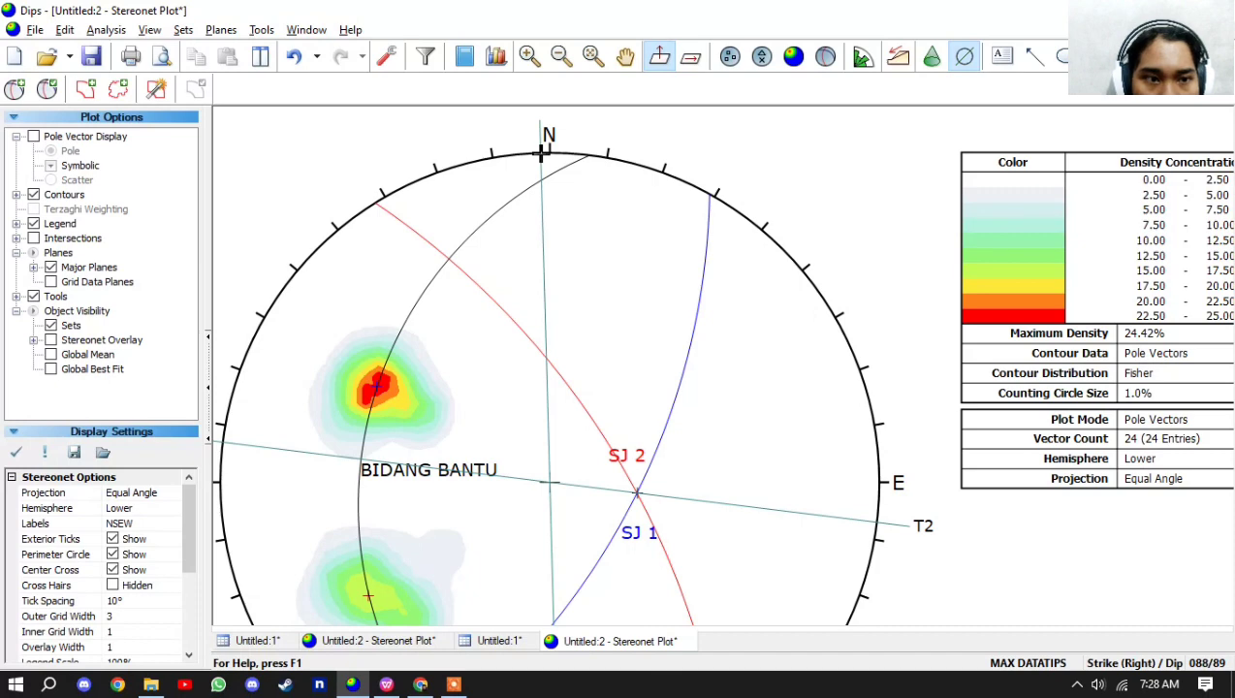
left_click(541, 150)
left_click(679, 331)
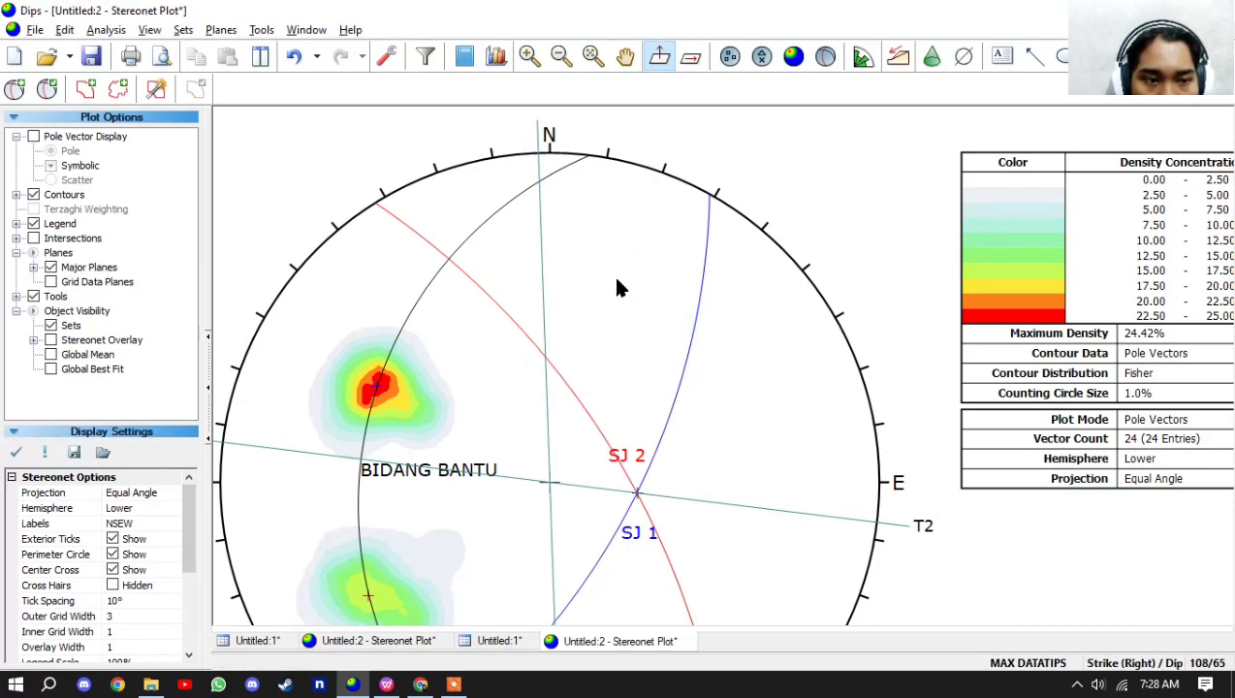
scroll(616, 287, "down", 3)
mouse_move(560, 189)
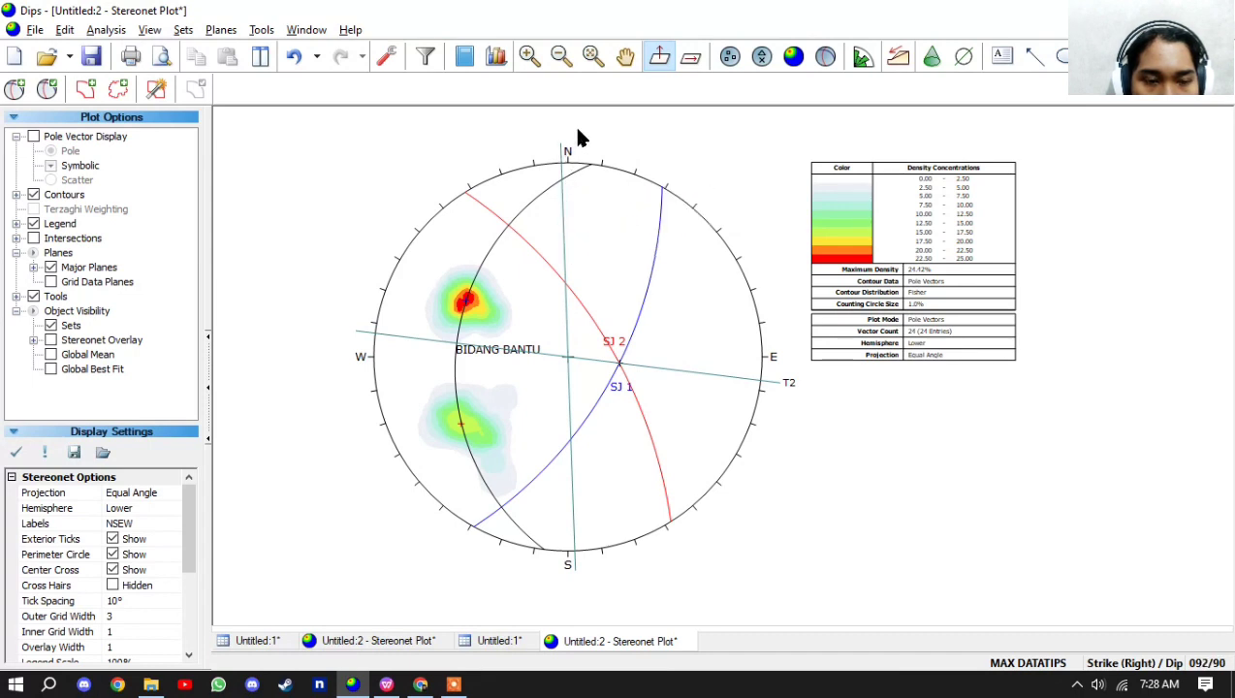
left_click_drag(579, 134, 593, 160)
key("Escape")
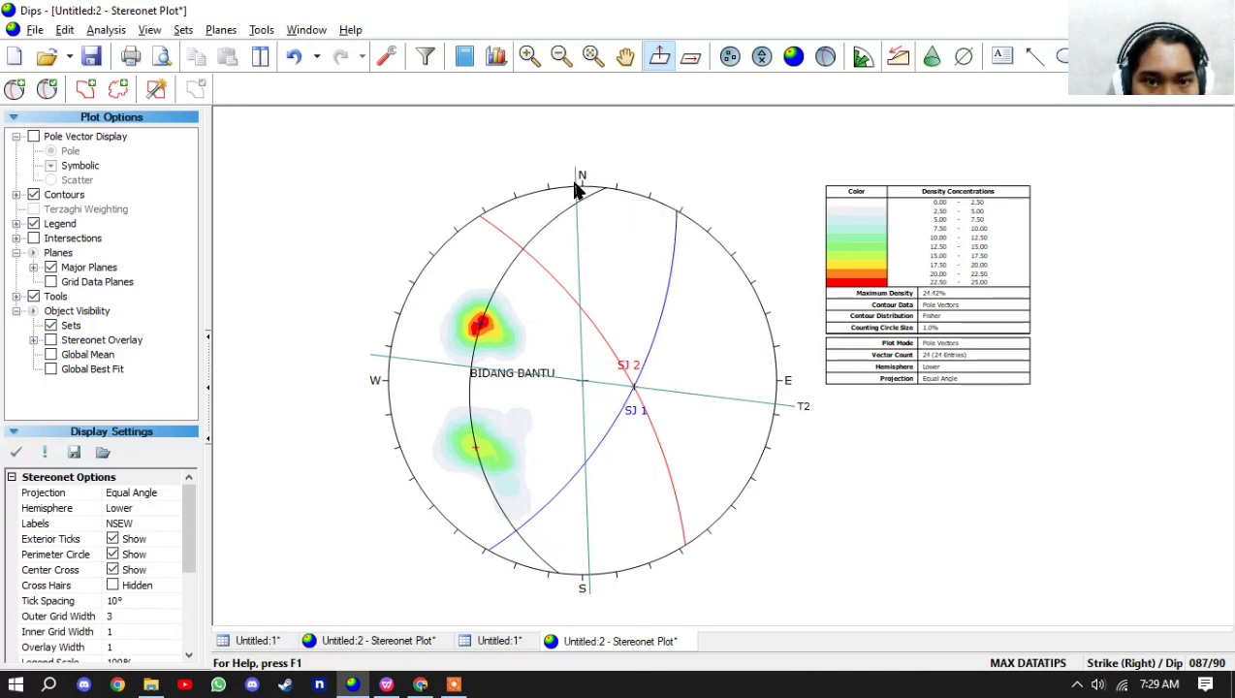
- Add the text T1 without a border and place it at the northern end of the near-vertical line
left_click(1006, 60)
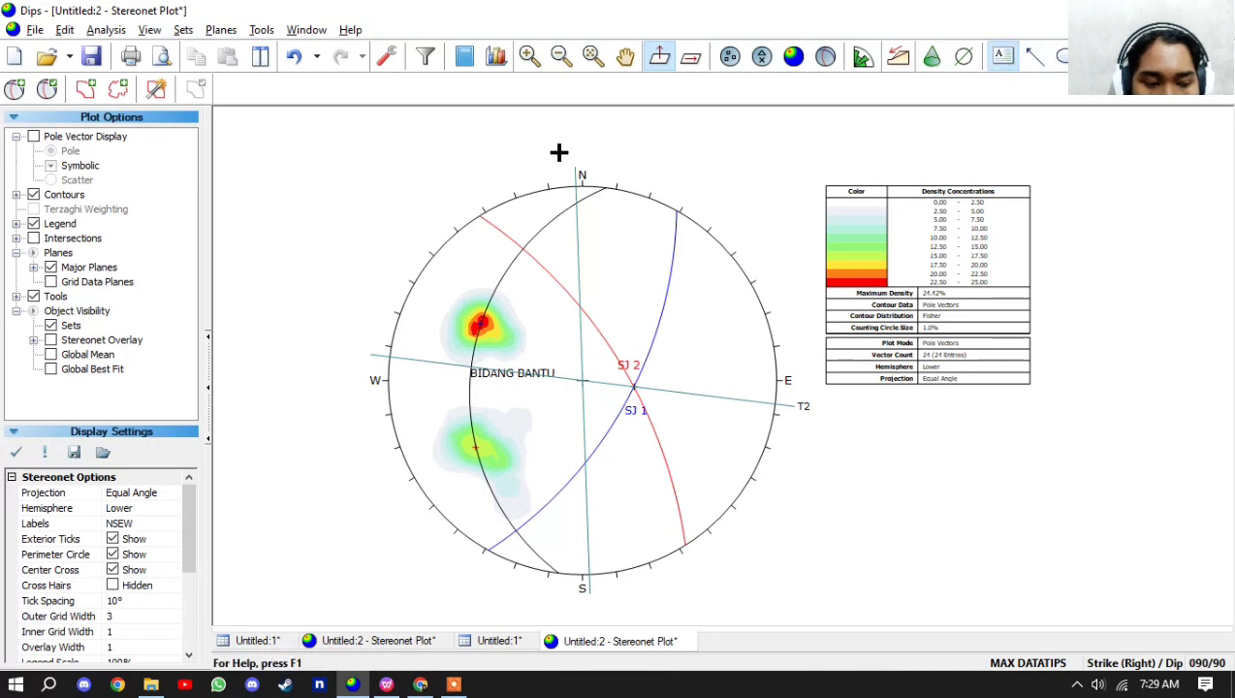
left_click(559, 153)
type("T1")
left_click(763, 219)
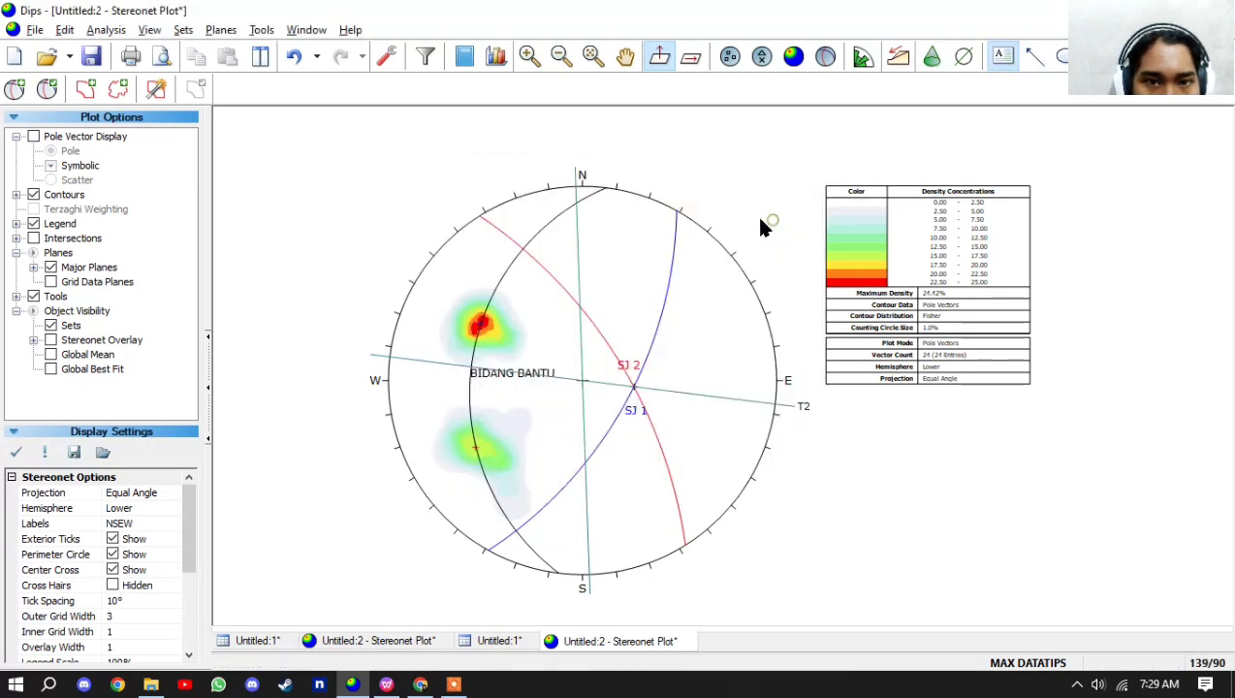
left_click(566, 155)
left_click_drag(564, 158, 575, 159)
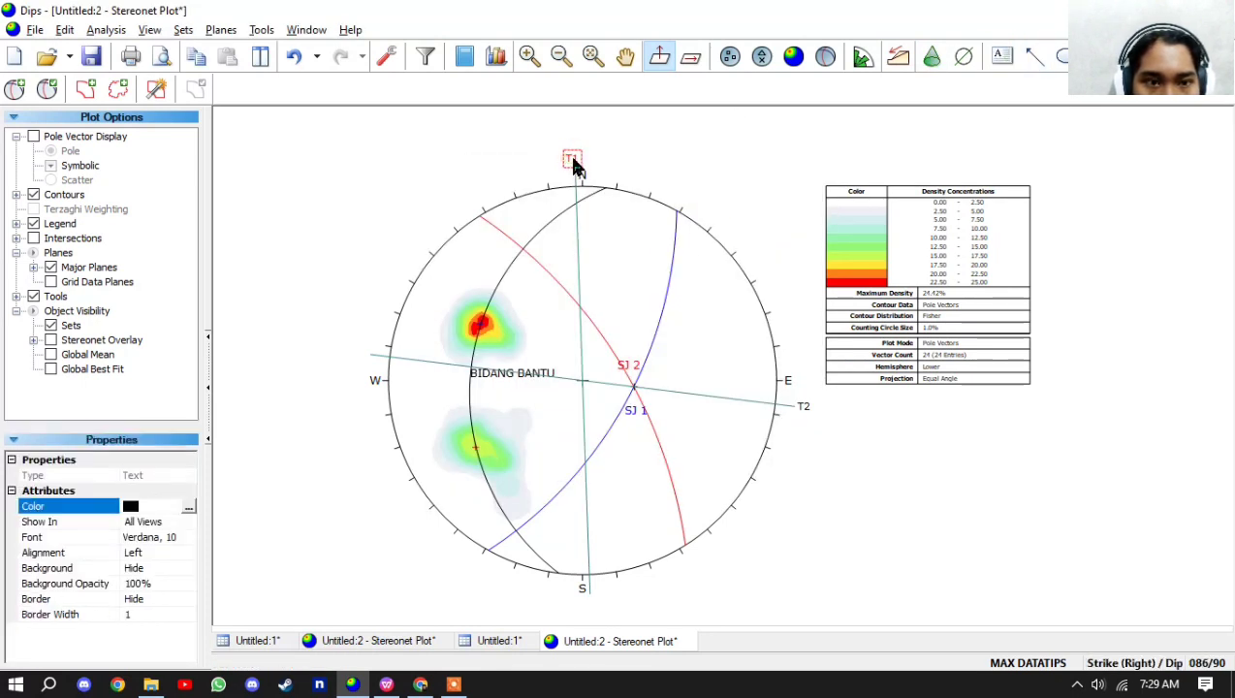
left_click(487, 145)
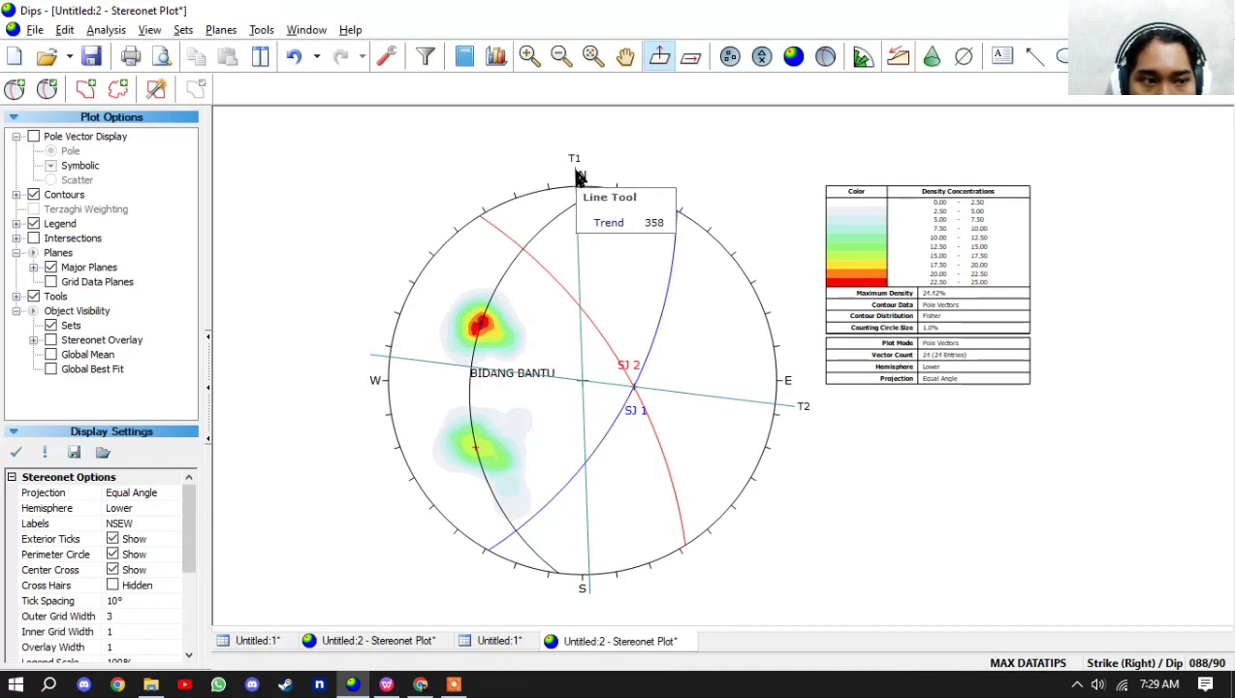
- Add a line through the stereonet's centre with a trend of 88
left_click(963, 56)
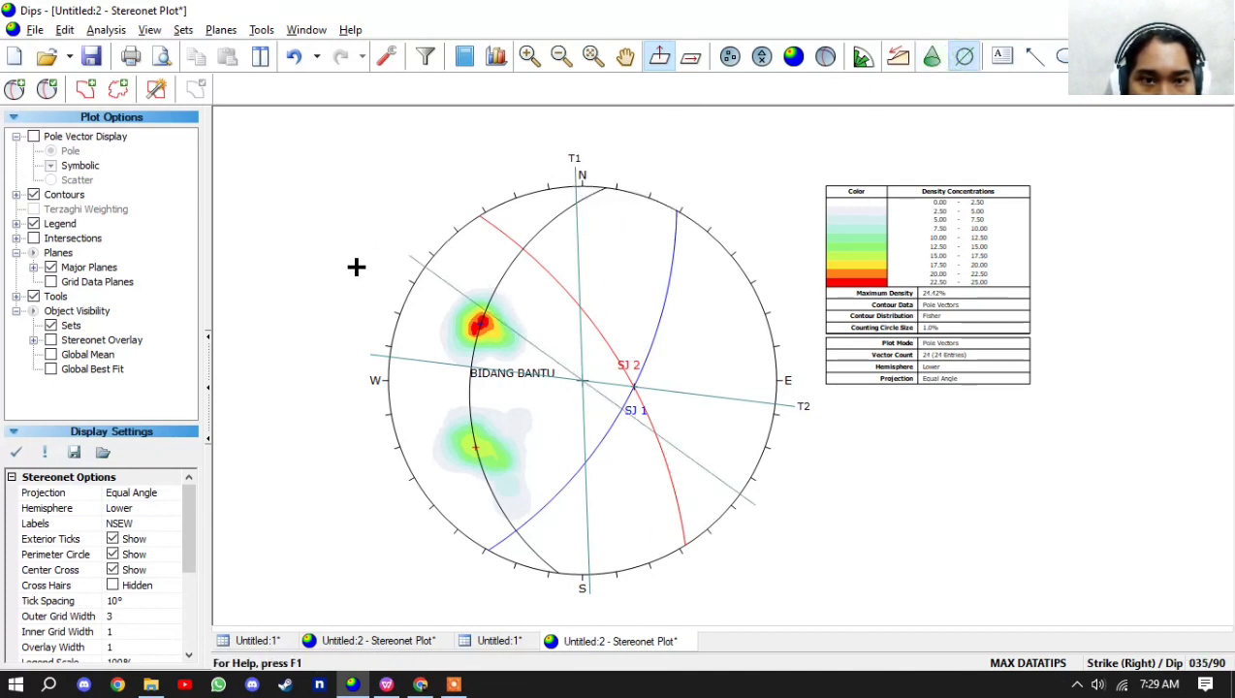
left_click(327, 325)
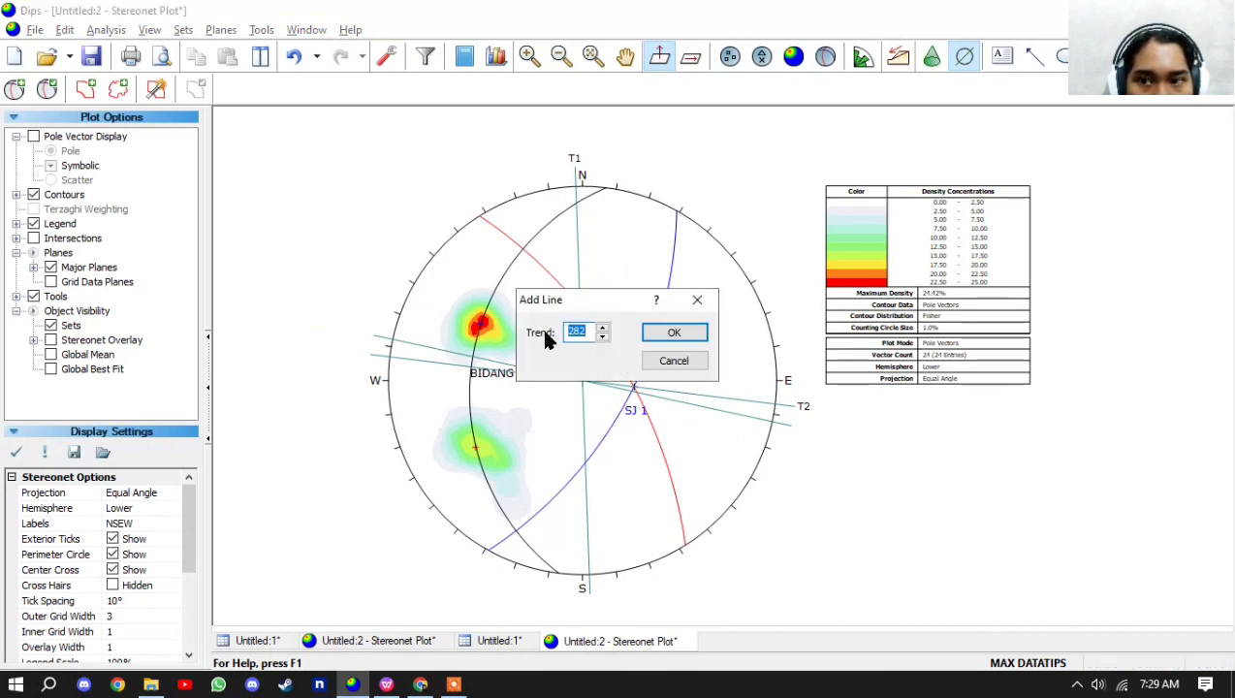
type("65")
left_click(690, 337)
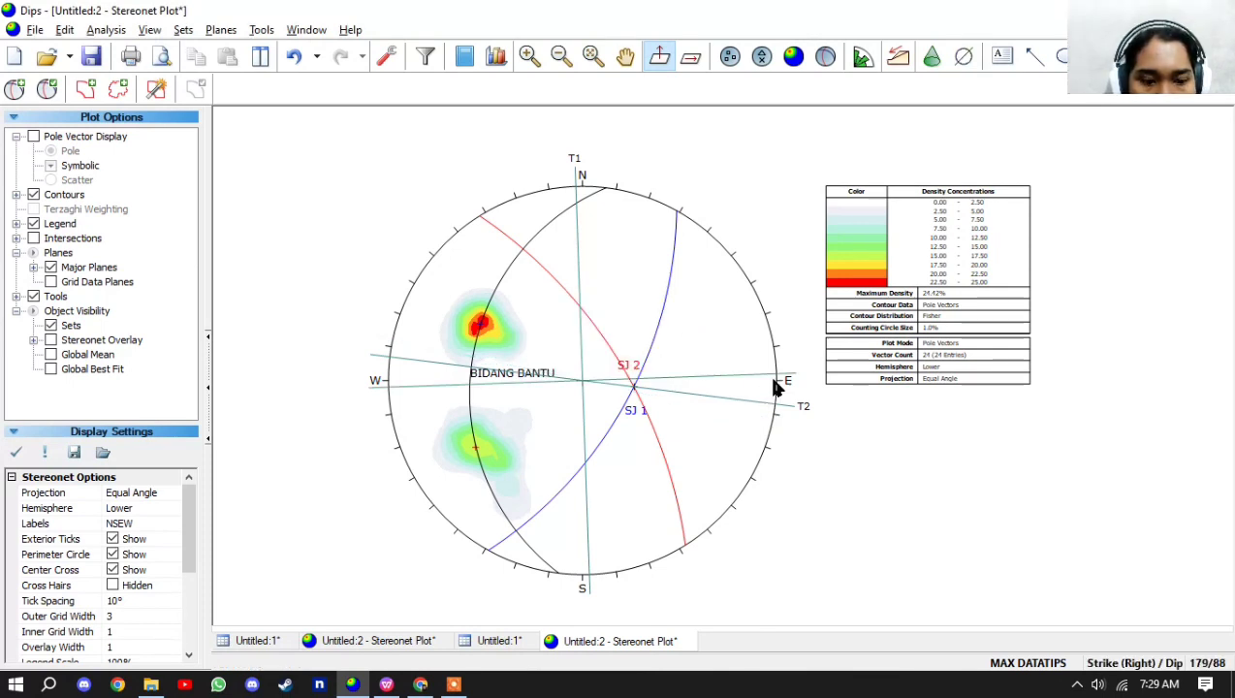
- Check the new line's bearing near east in the Trend / Plunge convention, and restore the Strike (Right) / Dip convention
scroll(776, 389, "up", 1)
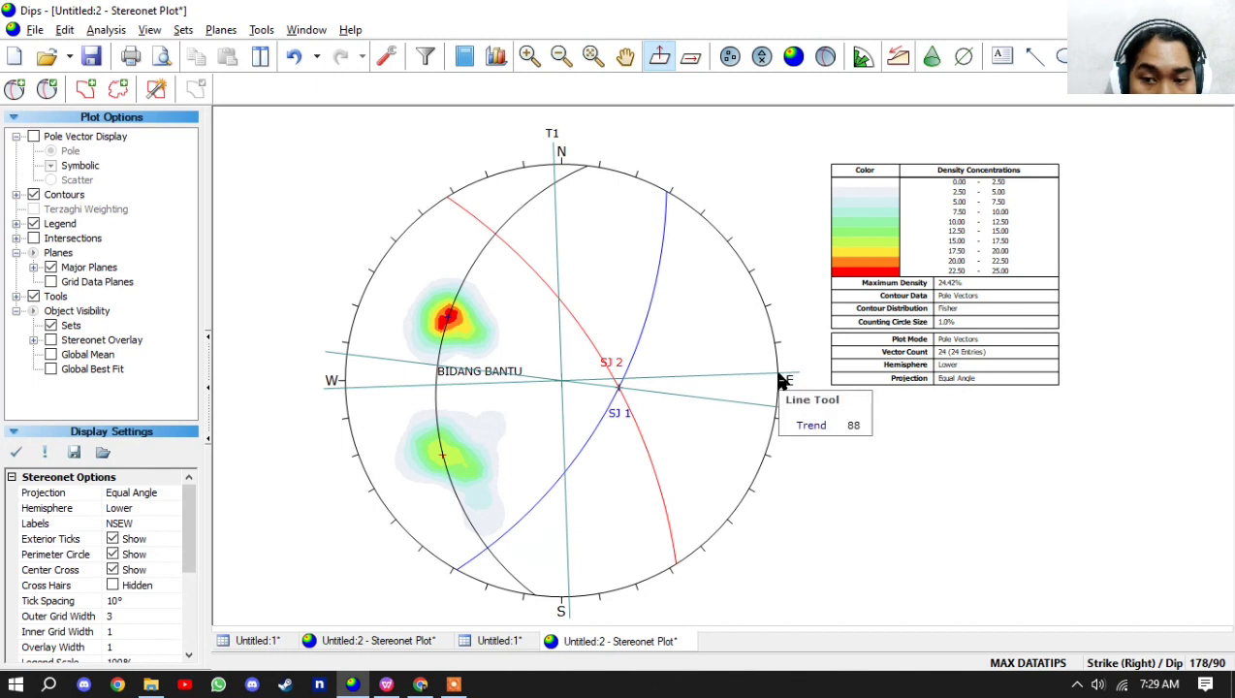
left_click(781, 381)
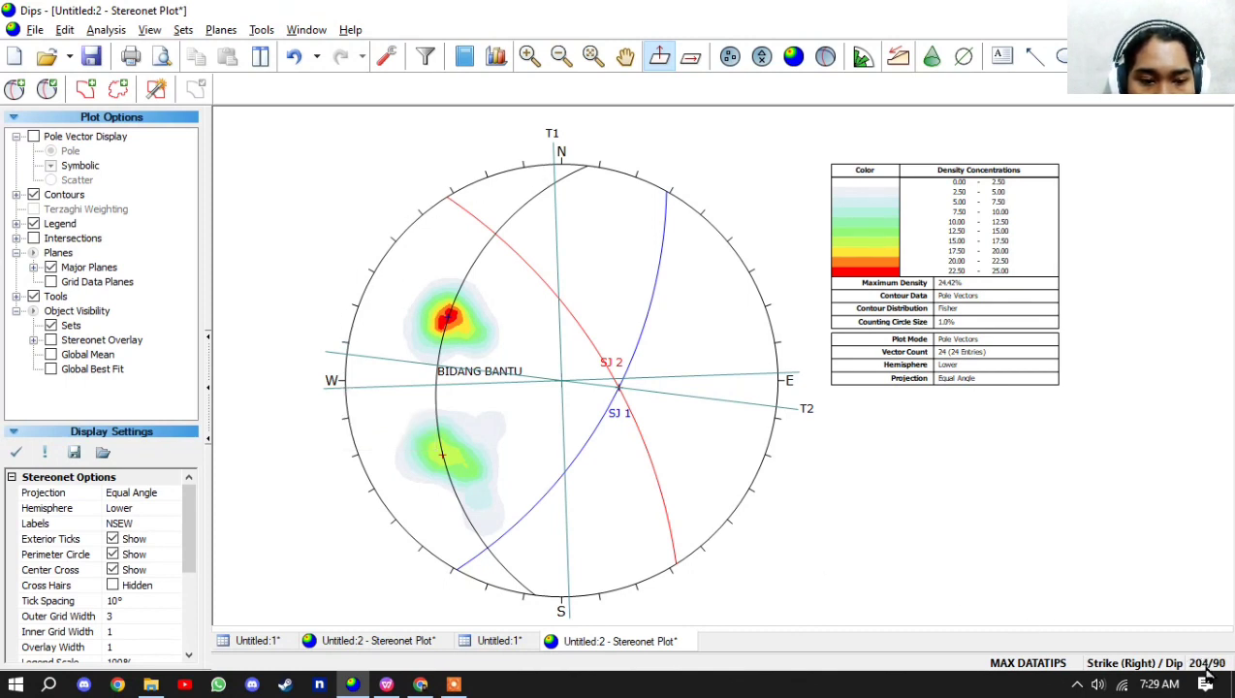
left_click(1152, 667)
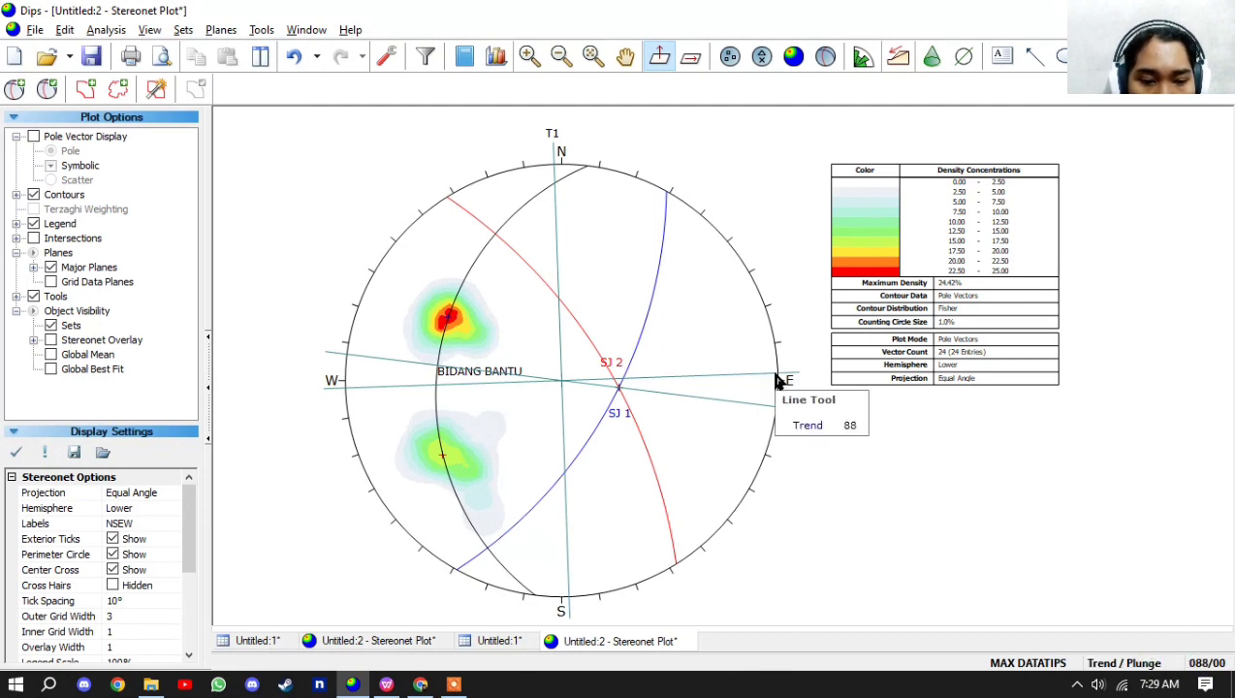
left_click(1123, 667)
left_click(1124, 667)
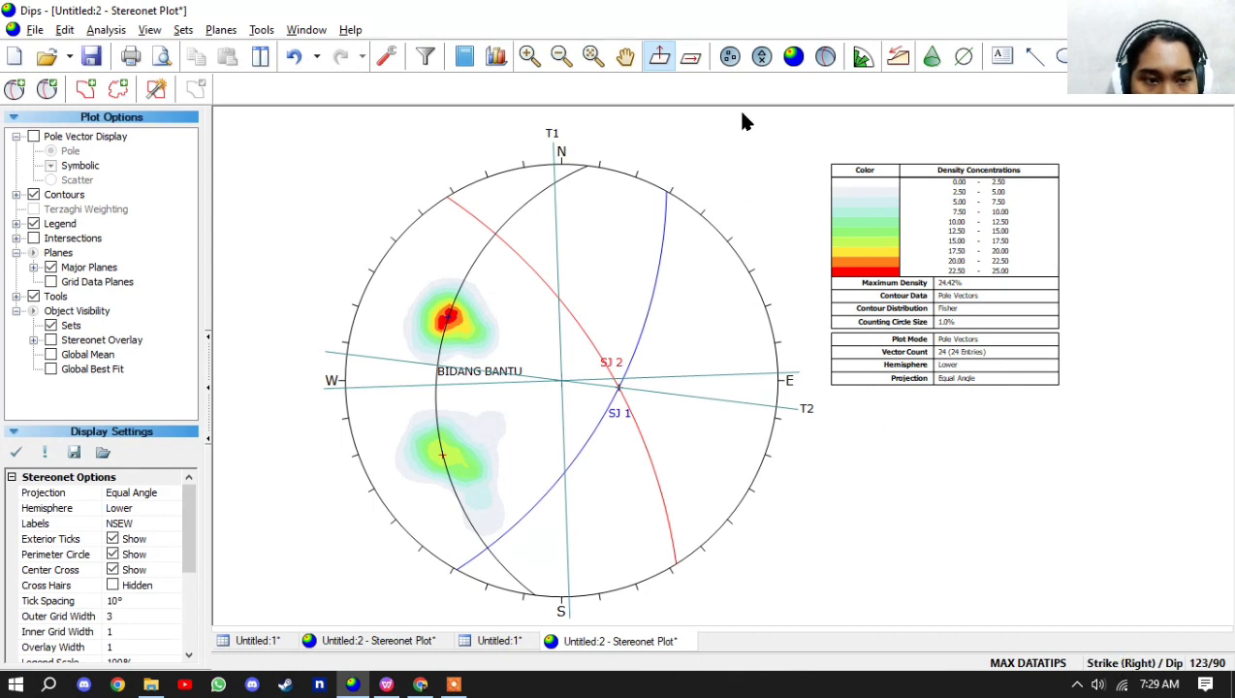
- Add the text T3 without a border and place it at the western end of the trend 88 line
left_click(1003, 55)
left_click(293, 384)
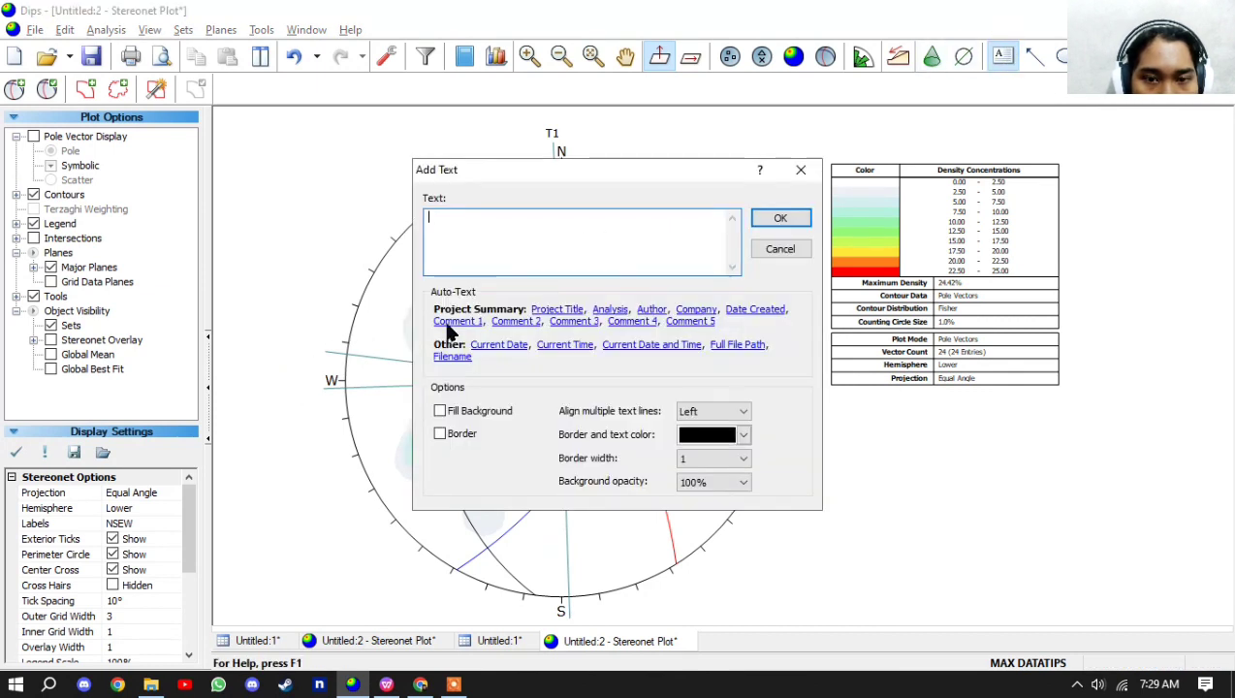
type("T3")
left_click(793, 213)
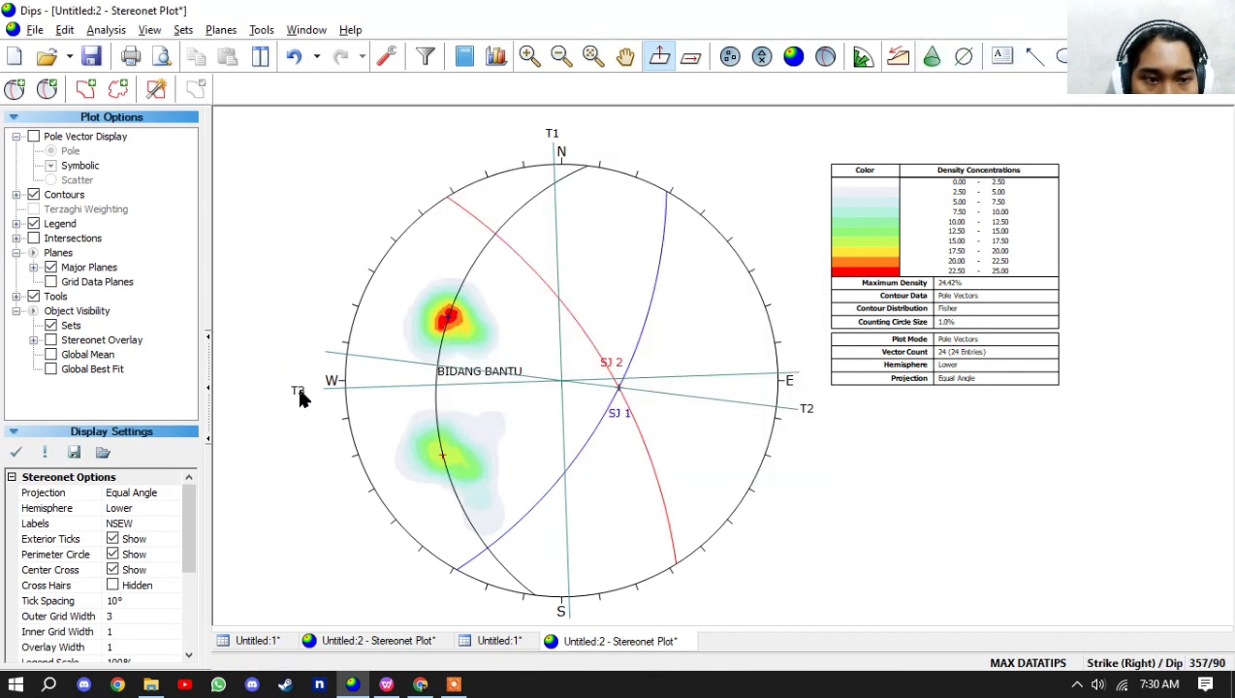
left_click_drag(296, 392, 308, 390)
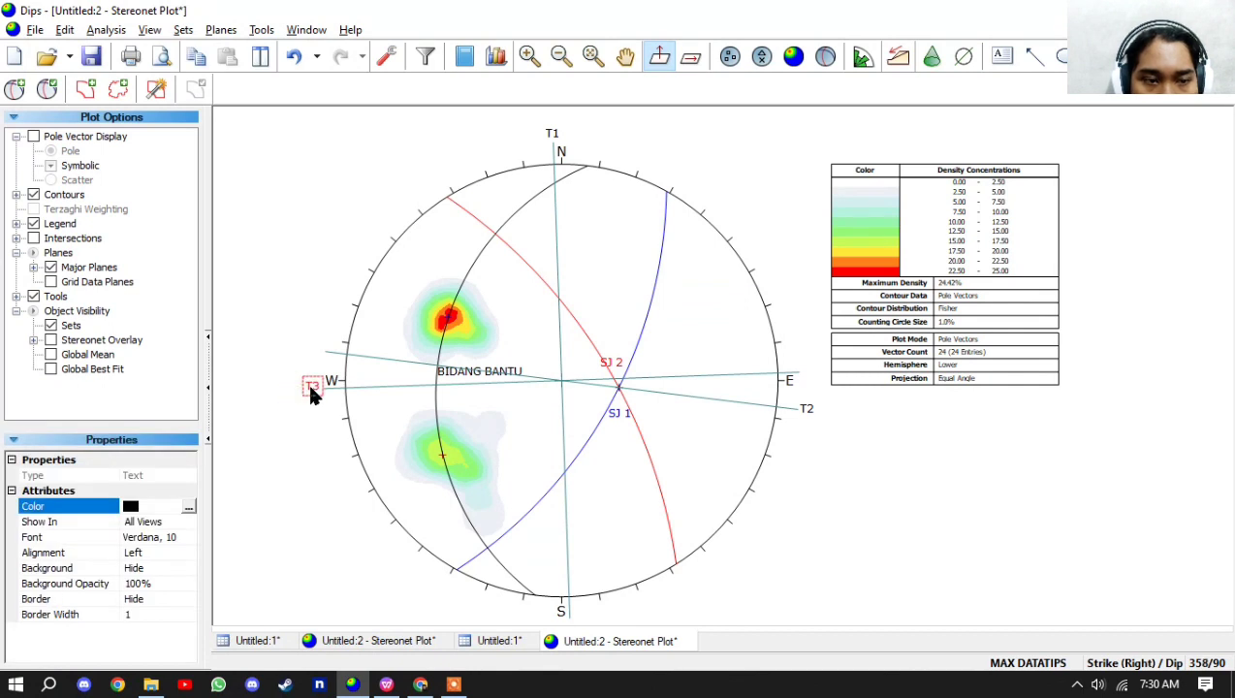
left_click(248, 333)
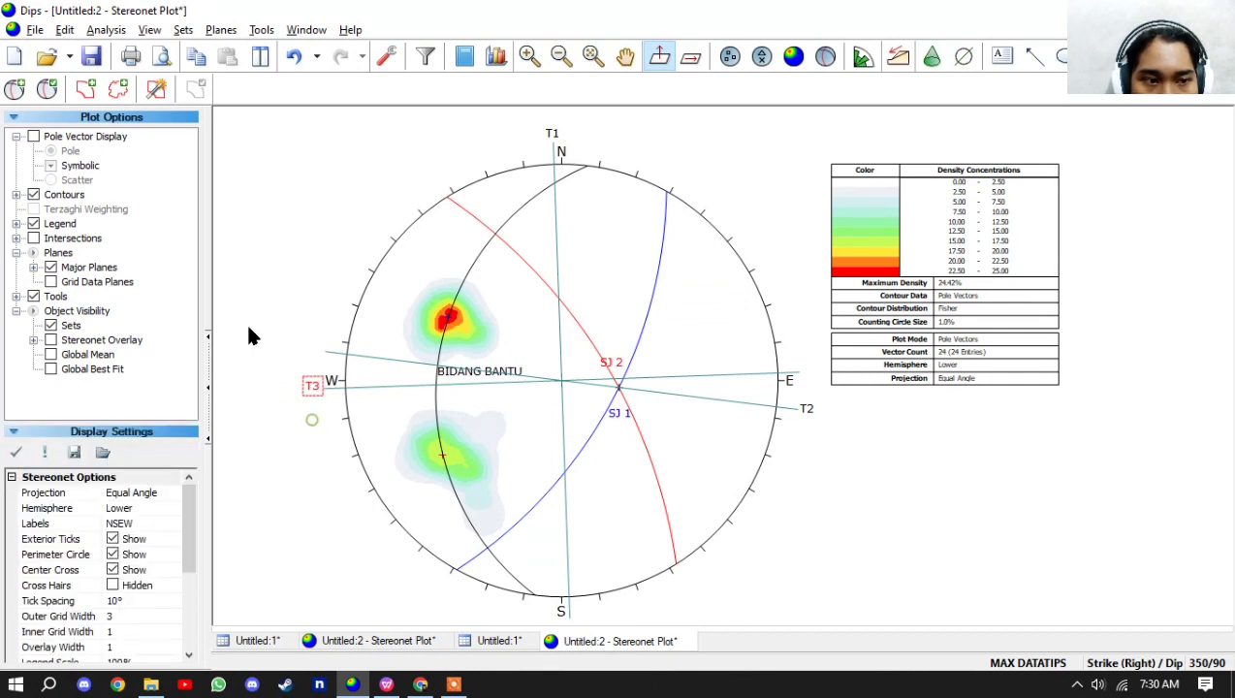
- Add a user plane labelled EXTENSION at strike 355 and dip 61, with its pole where BIDANG BANTU meets the T3 line
left_click(15, 95)
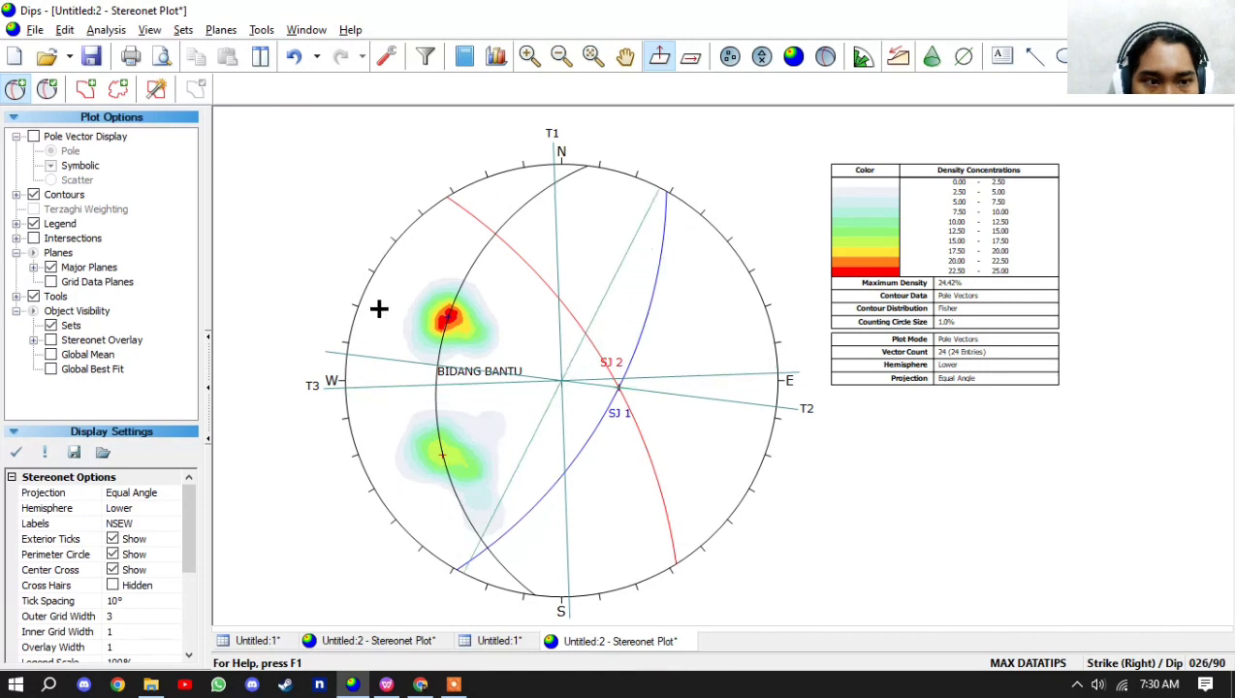
left_click(435, 393)
left_click(601, 276)
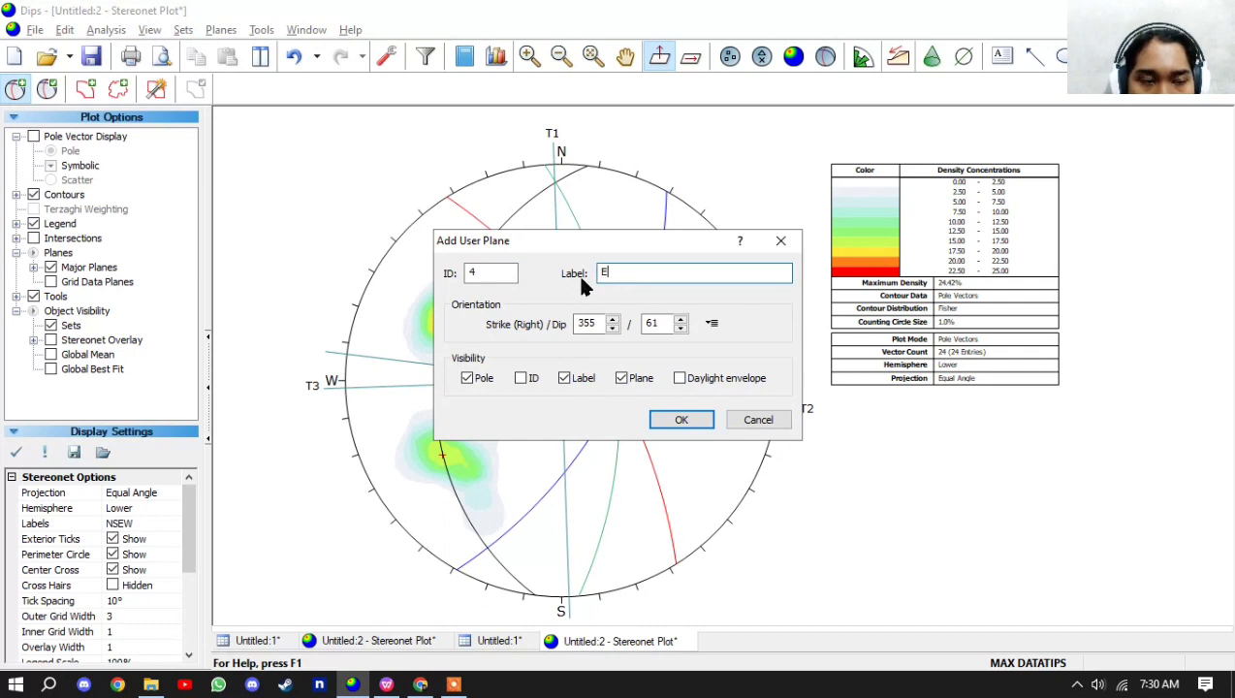
type("EXTENSI")
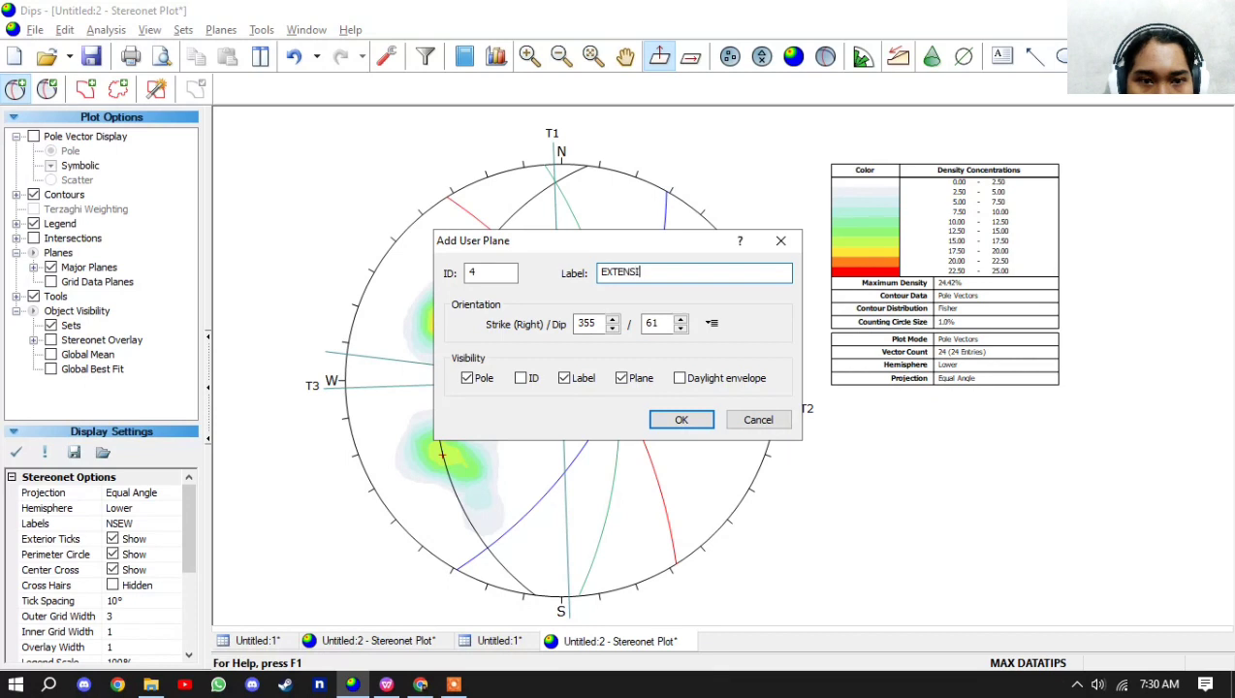
type("ON")
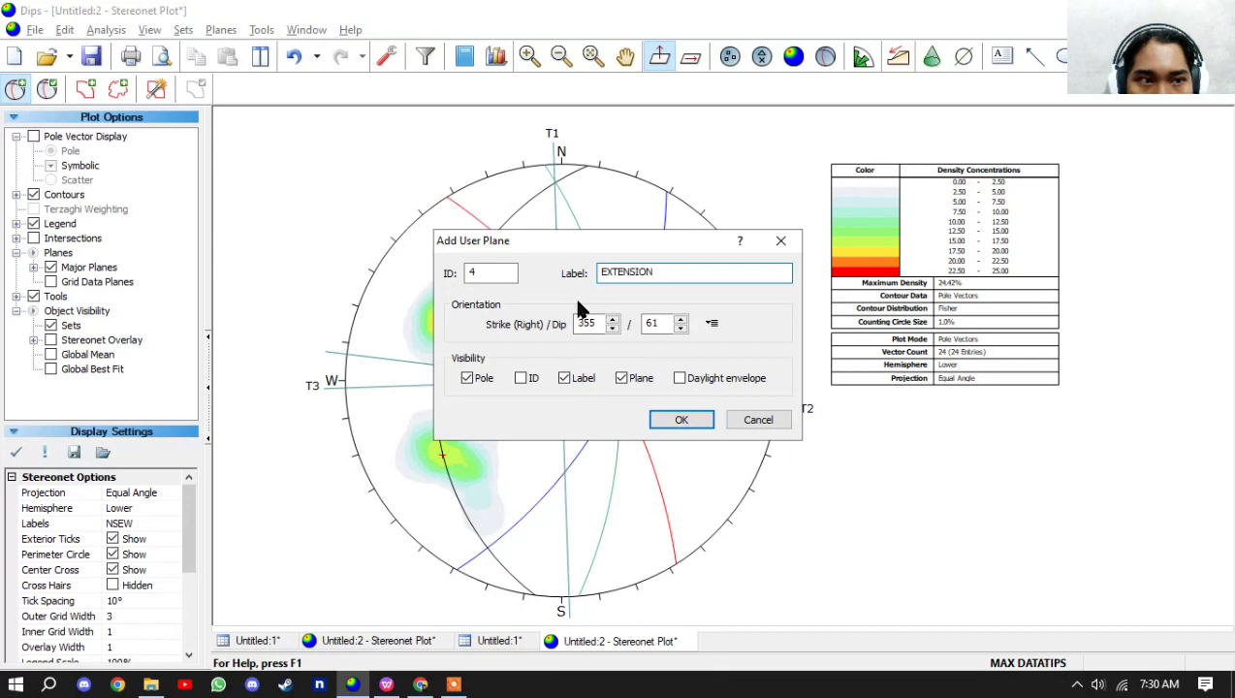
left_click(677, 419)
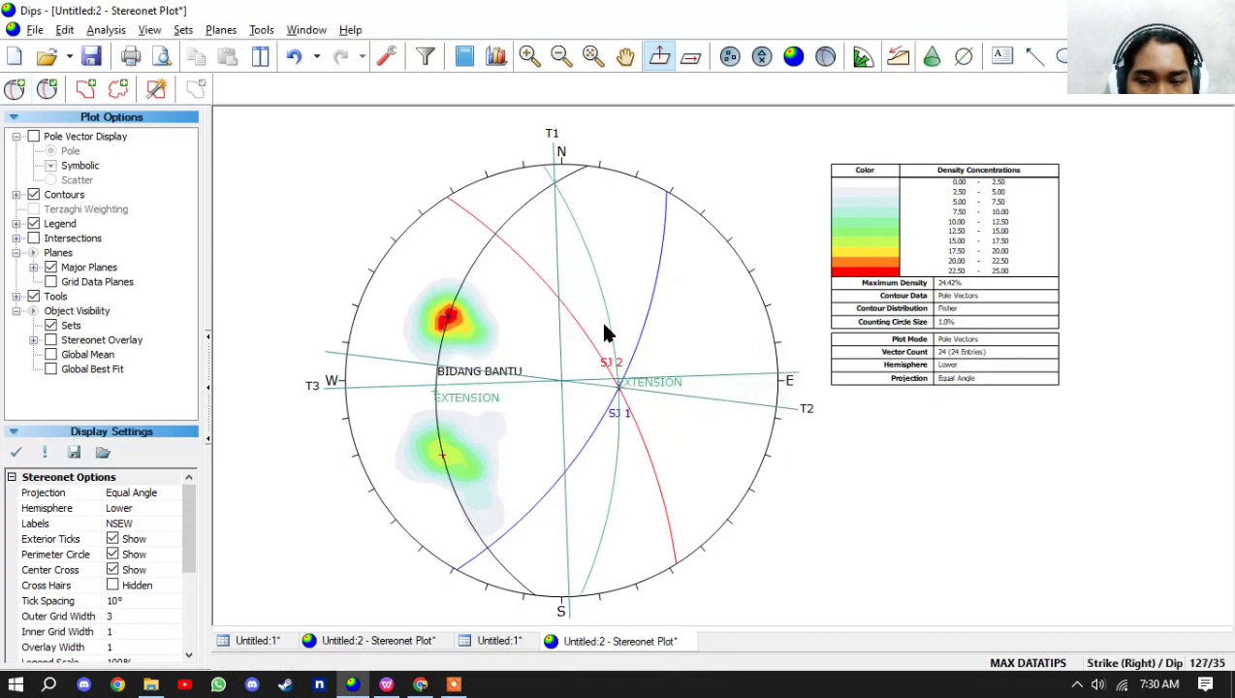
- Add a user plane labelled RELEASE at strike 91 and dip 86, with its pole near the northern end of BIDANG BANTU
left_click(14, 88)
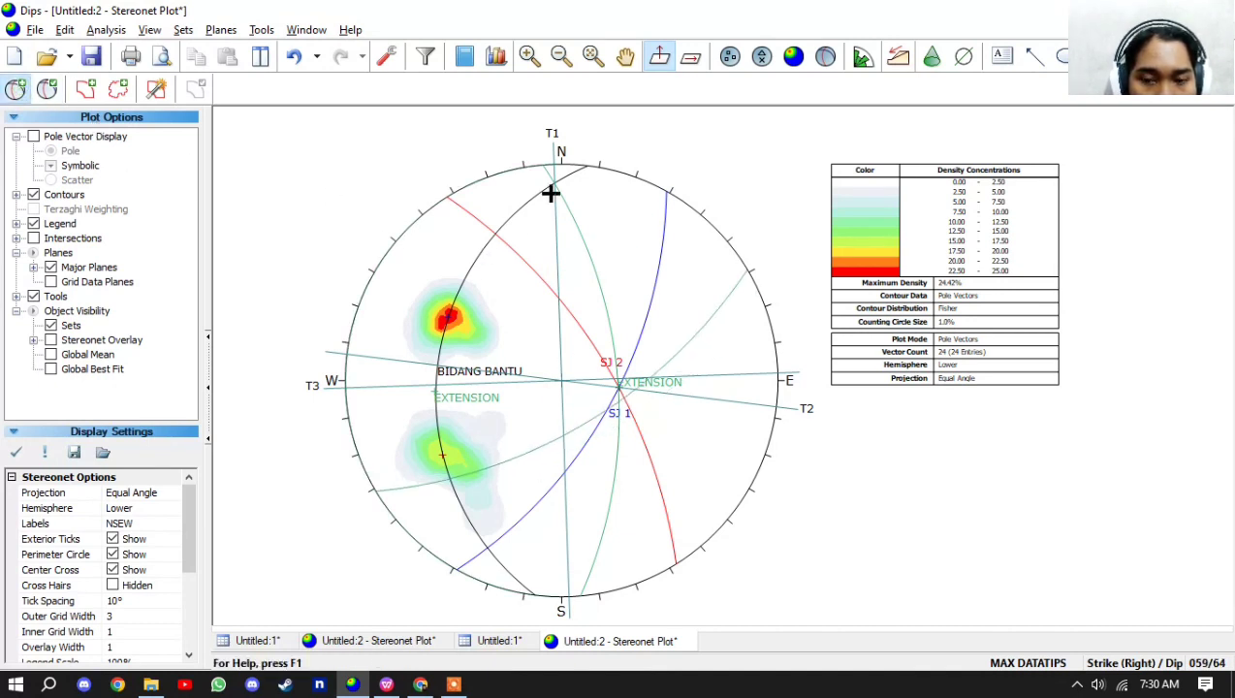
left_click(315, 387)
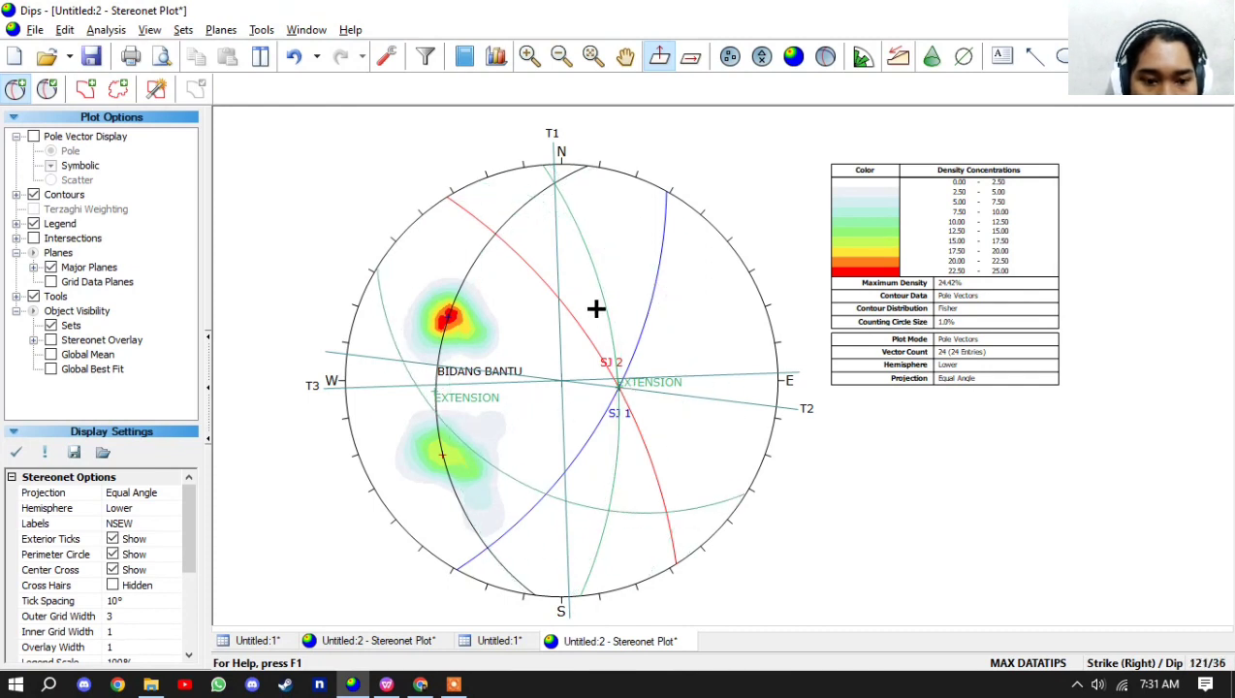
left_click(564, 178)
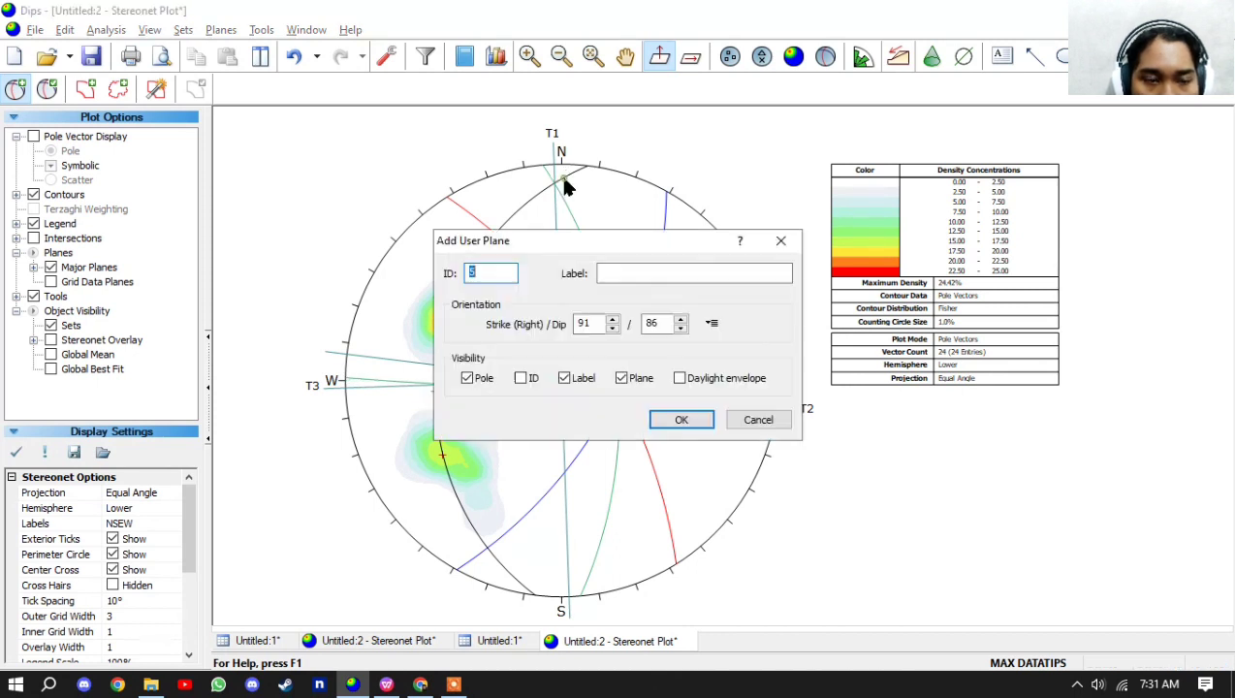
left_click(630, 268)
type("RELEASE")
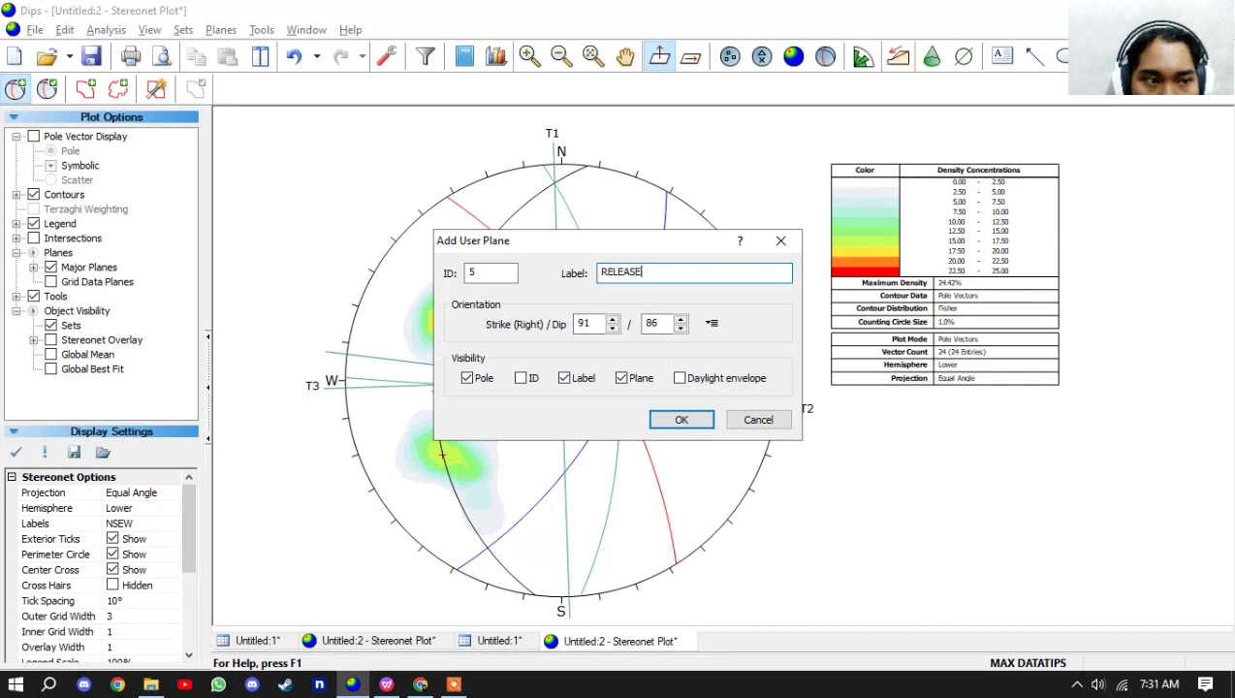
left_click(681, 419)
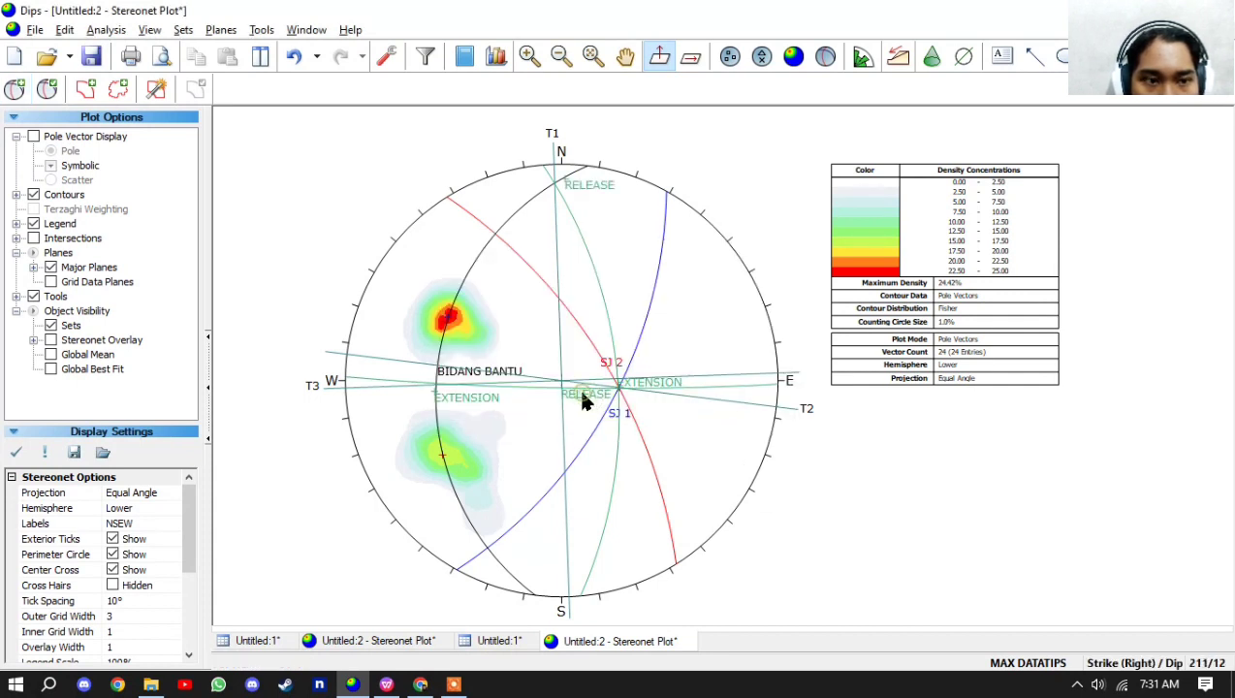
- Hide the pole label of the EXTENSION plane and set the plane's colour to purple
left_click(612, 334)
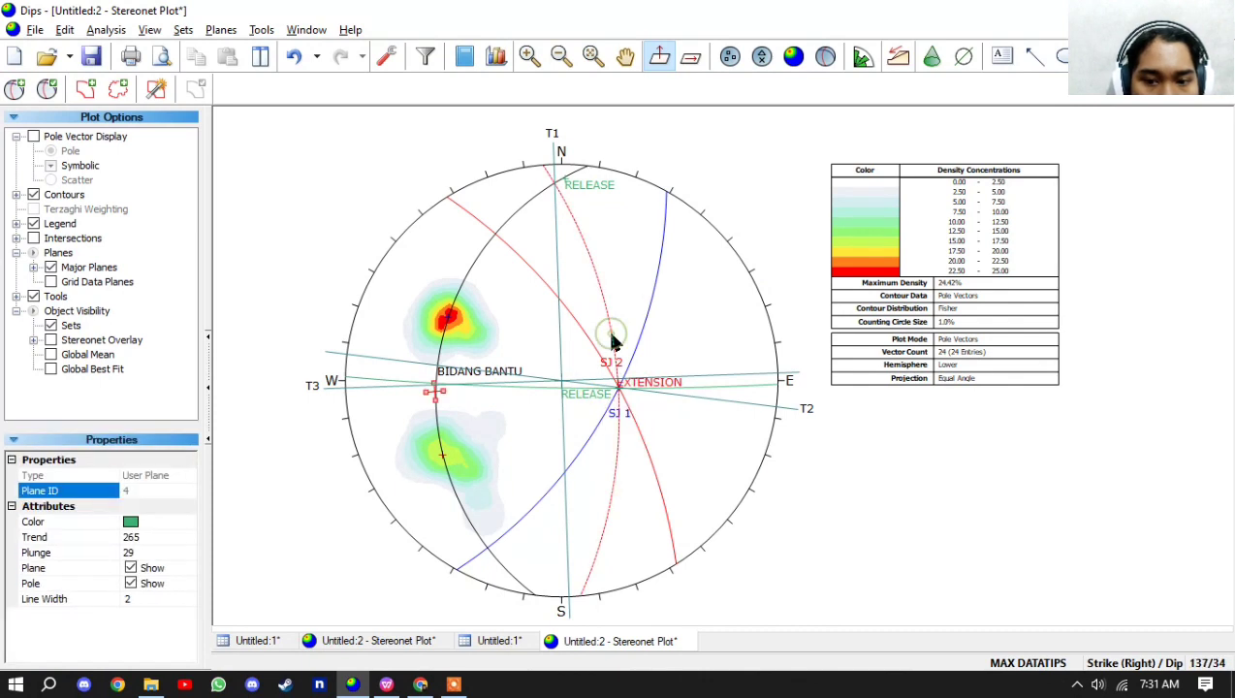
right_click(614, 335)
left_click(665, 378)
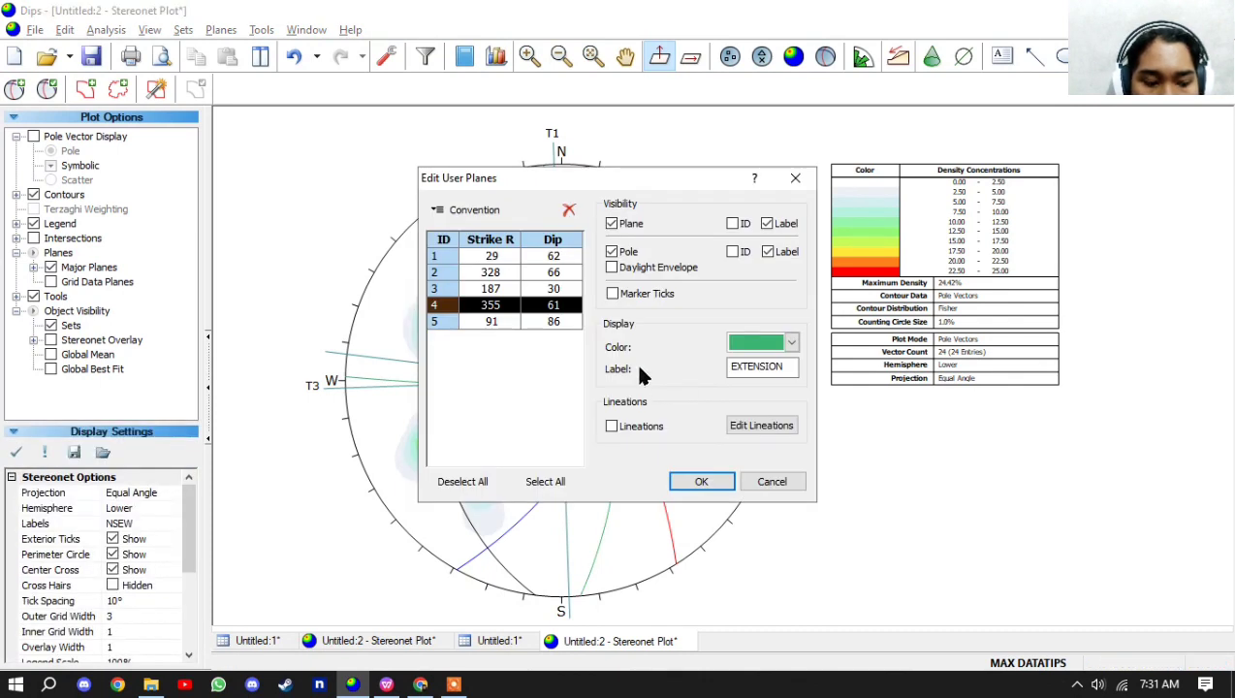
left_click(768, 251)
left_click(791, 342)
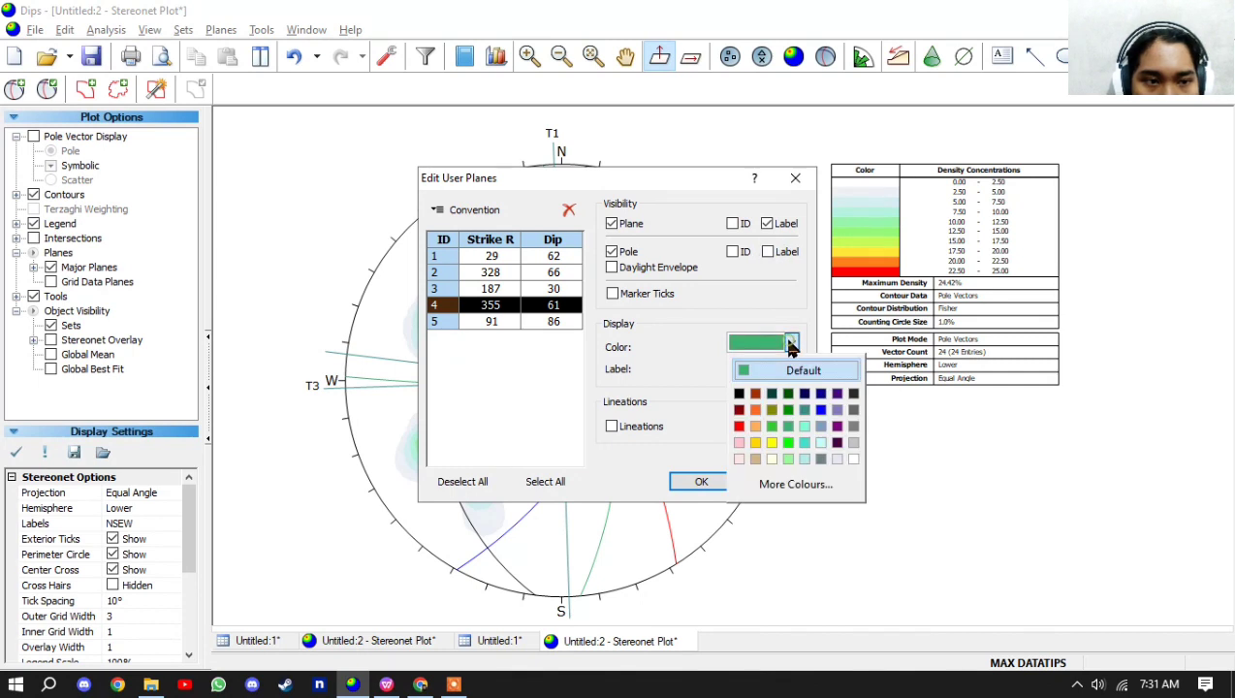
left_click(832, 425)
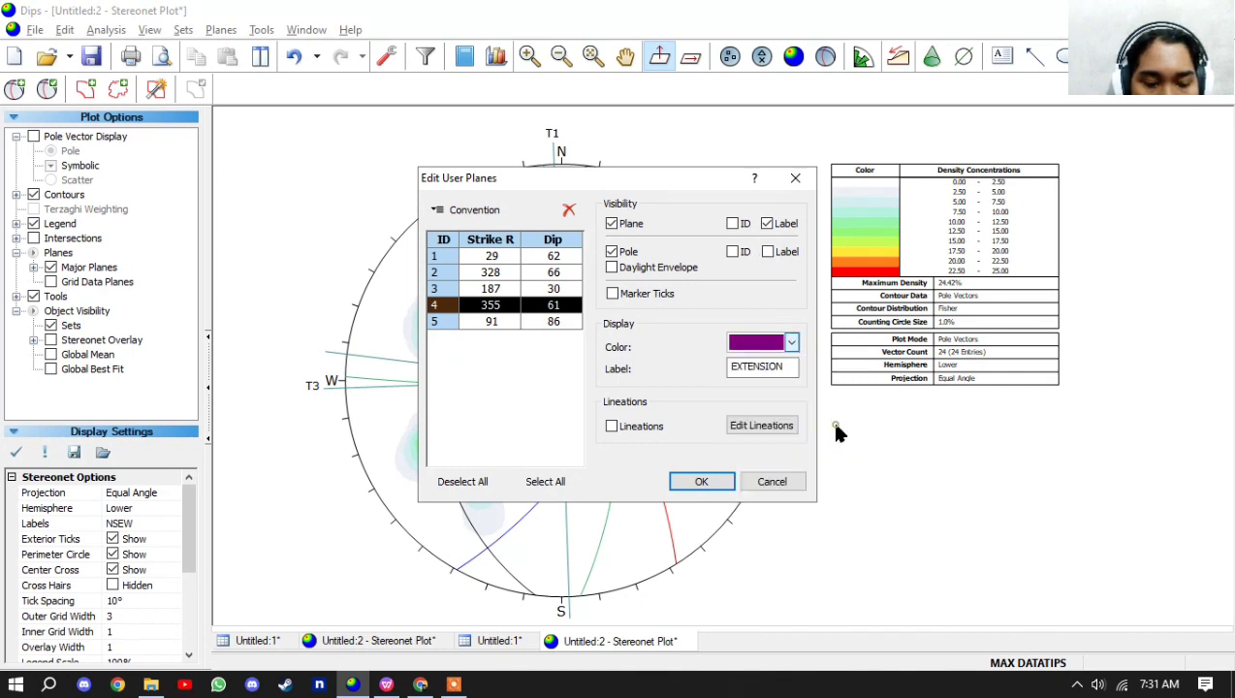
- Hide the pole label of the RELEASE plane, set its colour to yellow, and apply the user plane edits
left_click(558, 321)
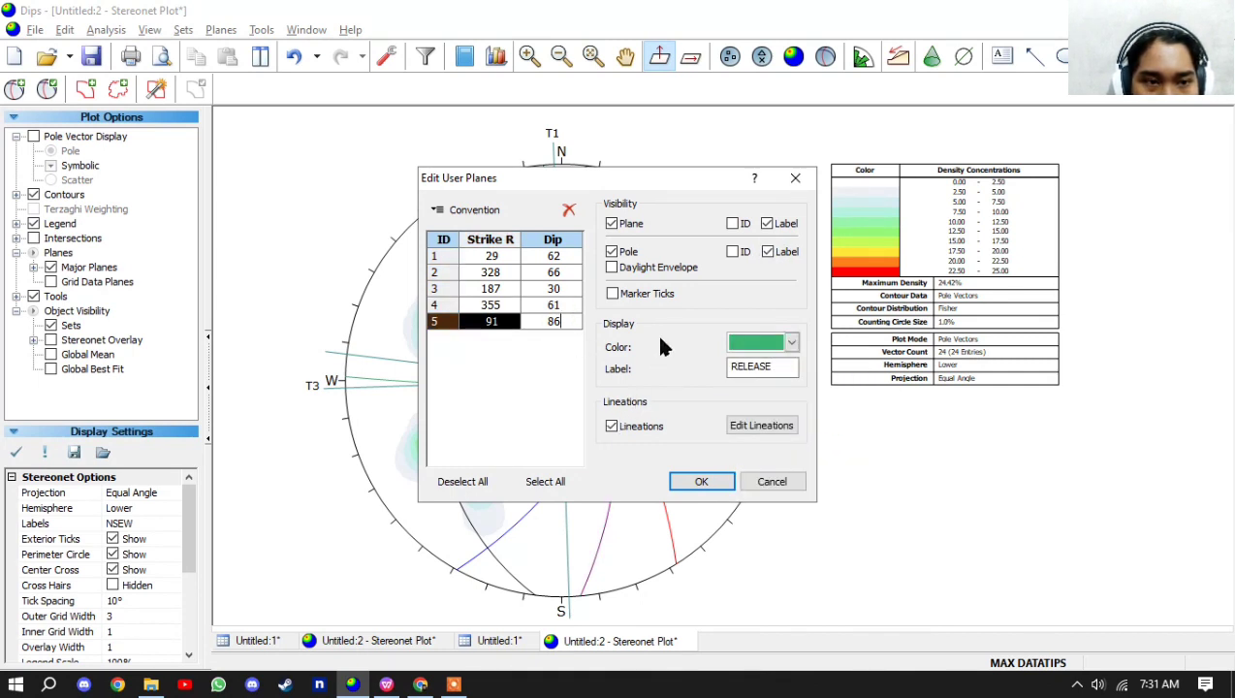
left_click(768, 251)
left_click(791, 342)
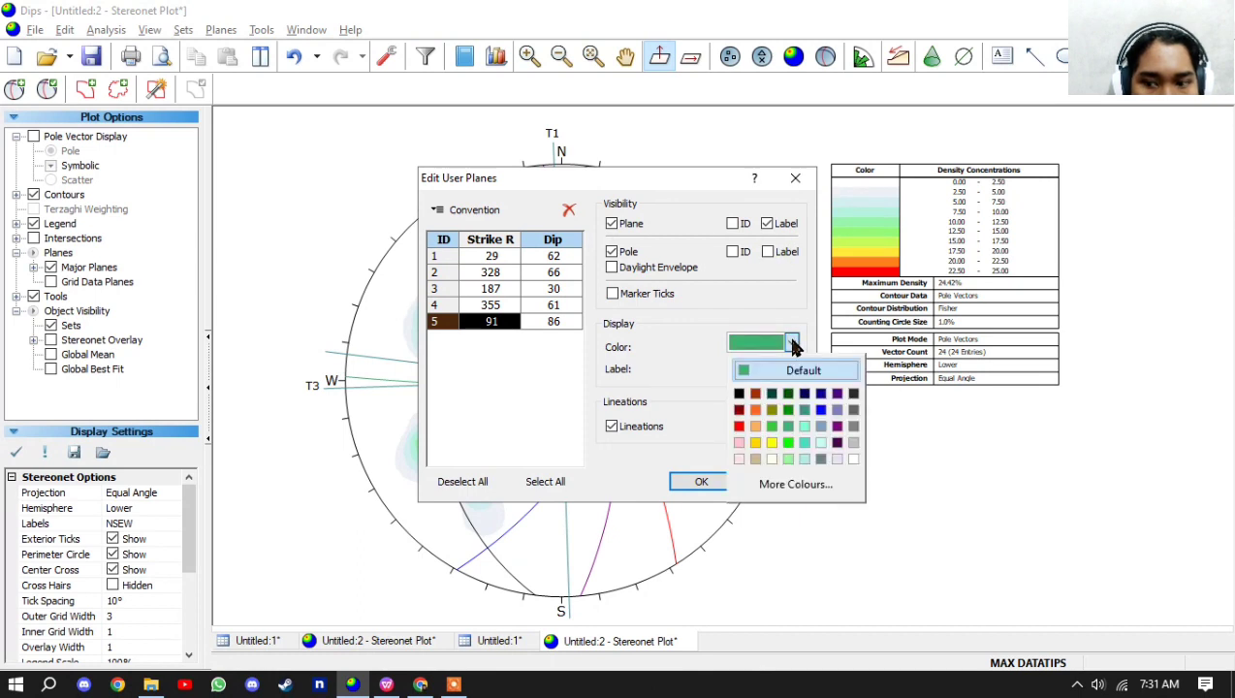
left_click(769, 438)
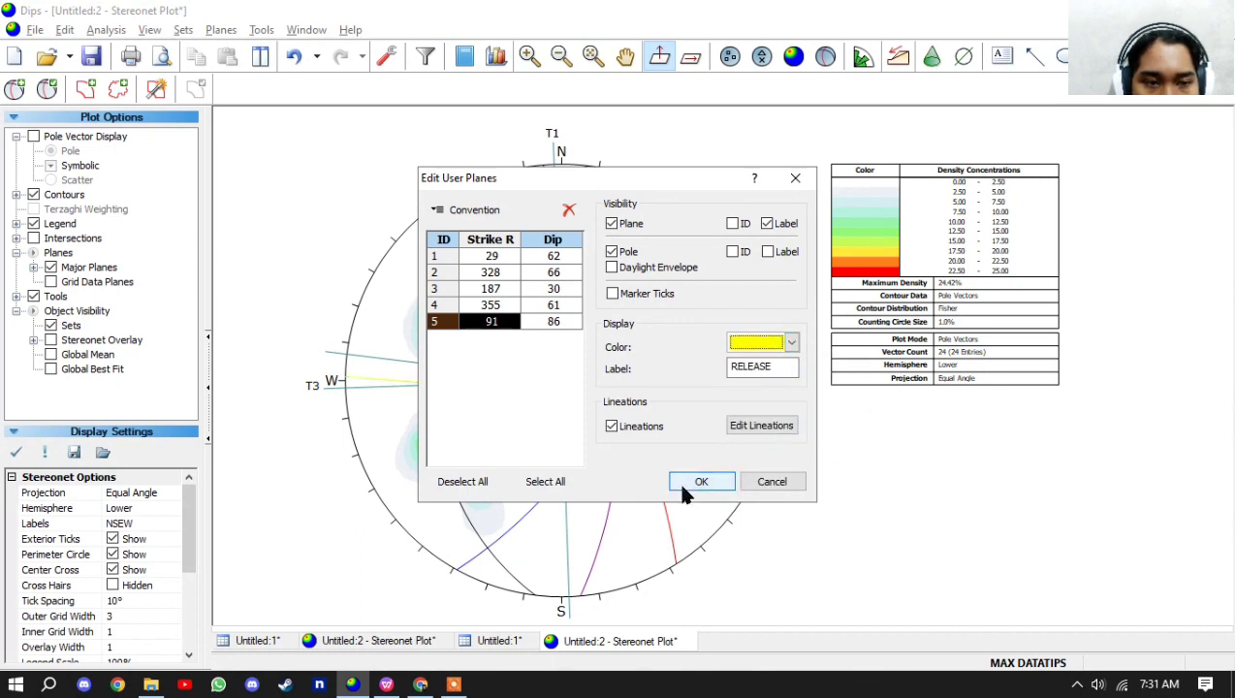
left_click(681, 482)
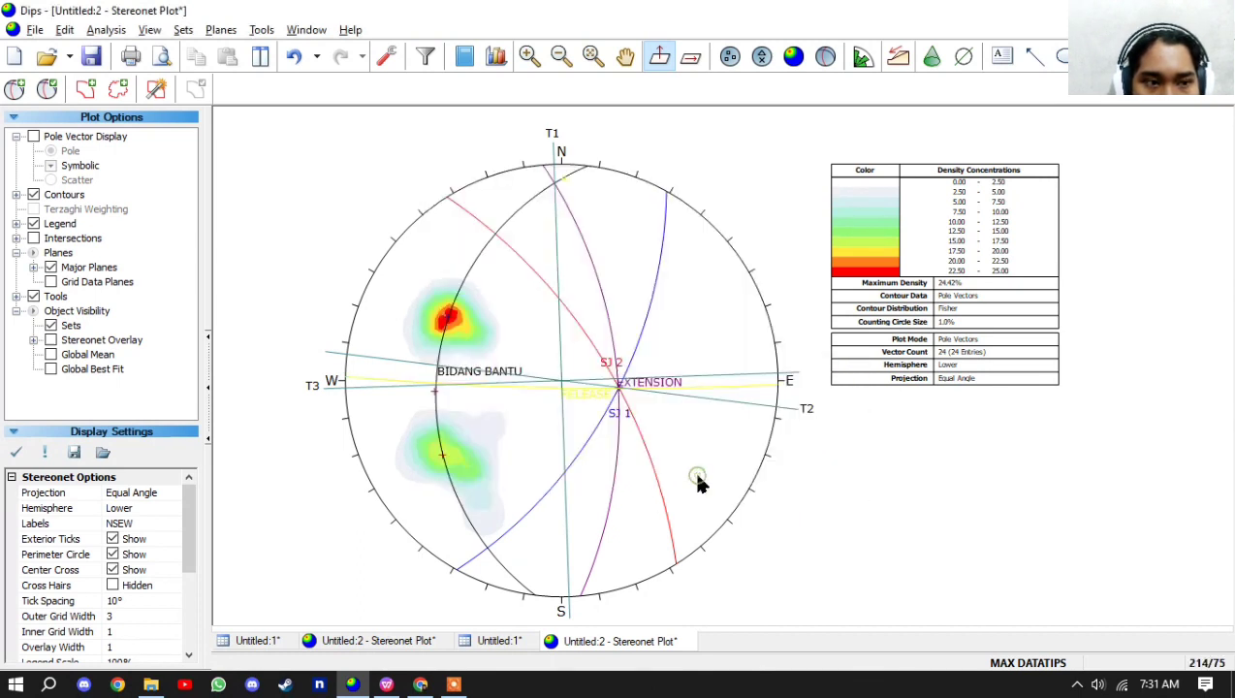
- Hide the contours and show the user planes table with strike, dip and label in the legend
left_click(34, 195)
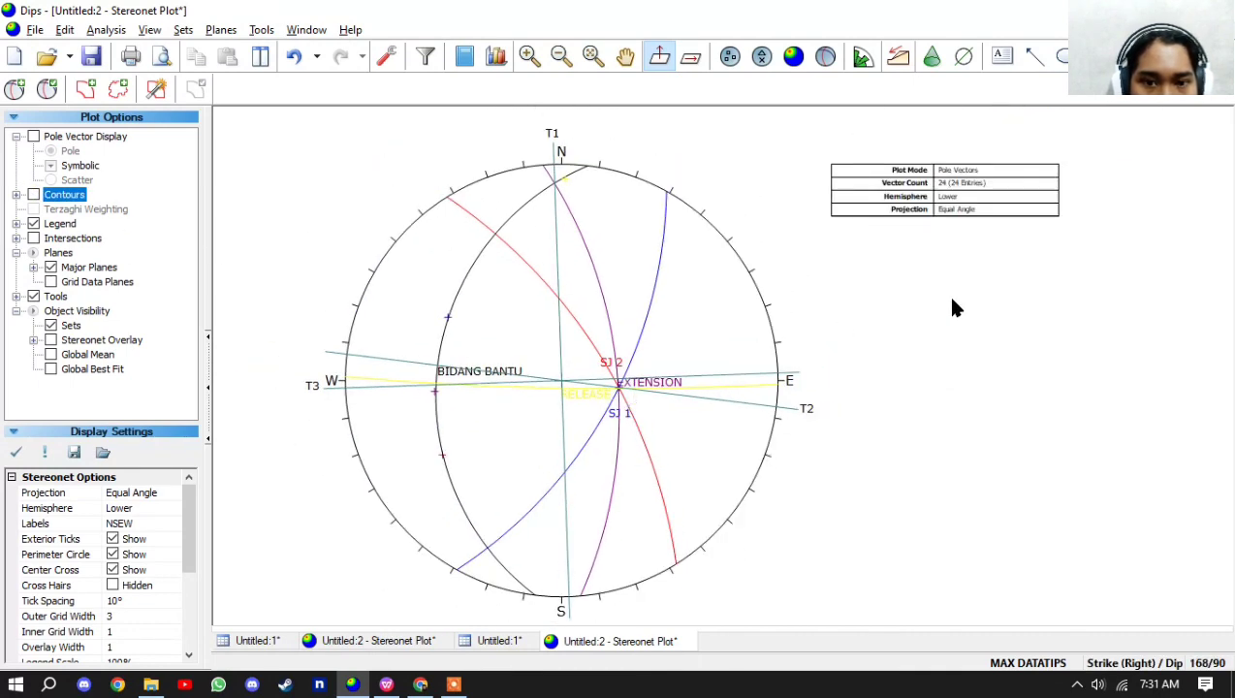
left_click_drag(935, 300, 855, 308)
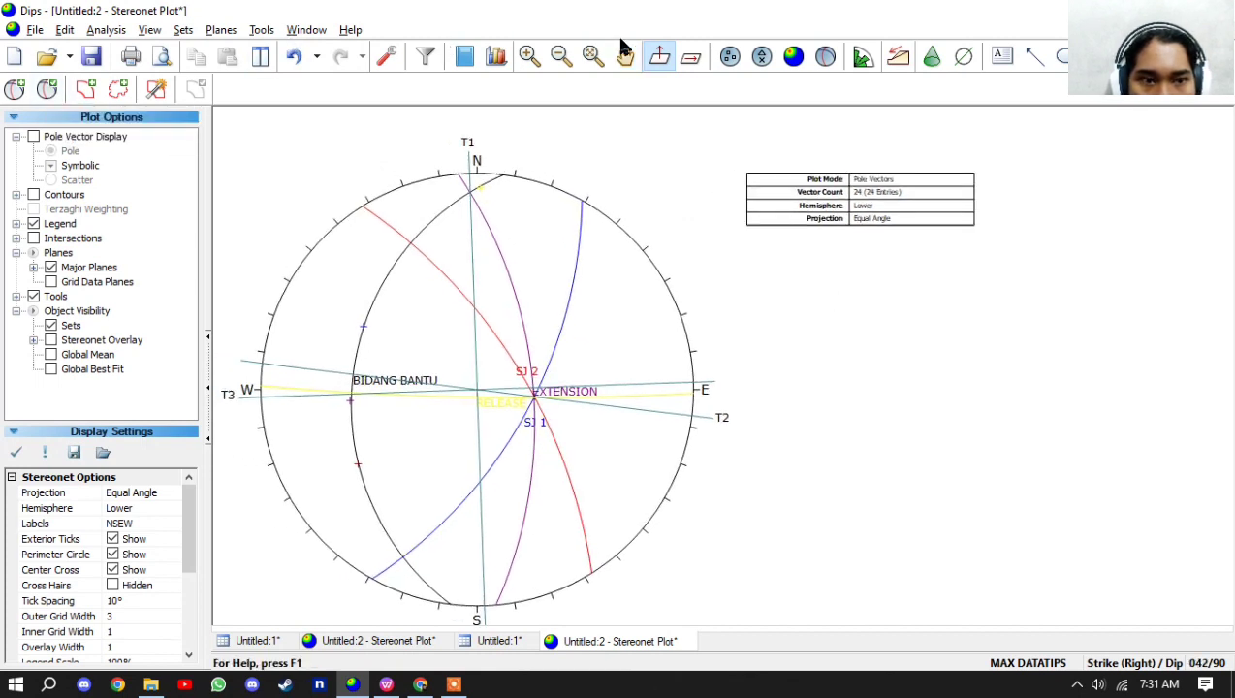
left_click(837, 55)
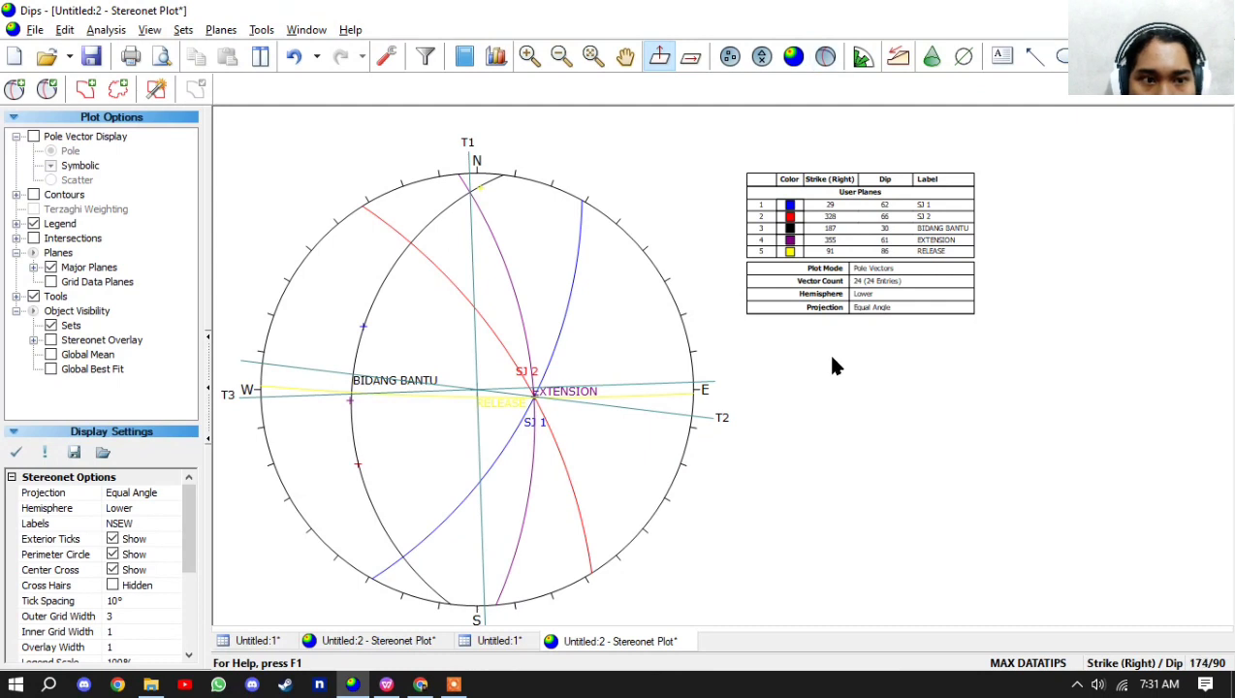
- Start a text note below the legend with the lines "SJ 1 : 29/62" and "SJ 2 : 328/66"
left_click(1003, 55)
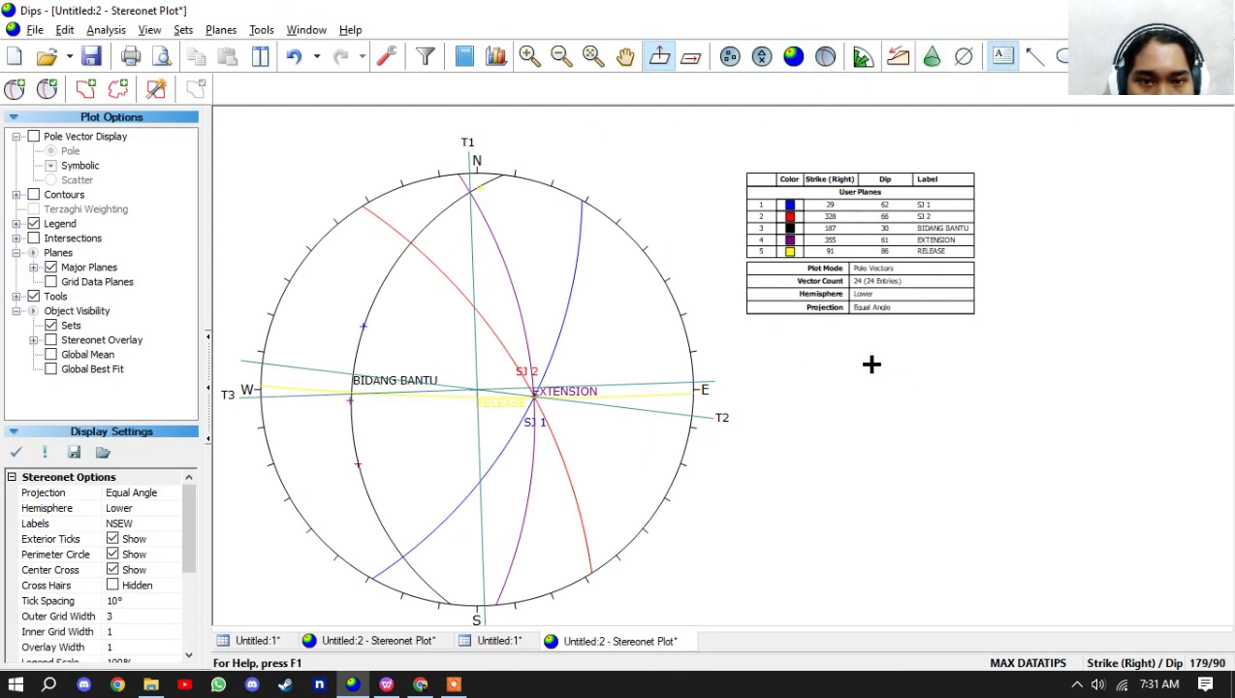
left_click(831, 352)
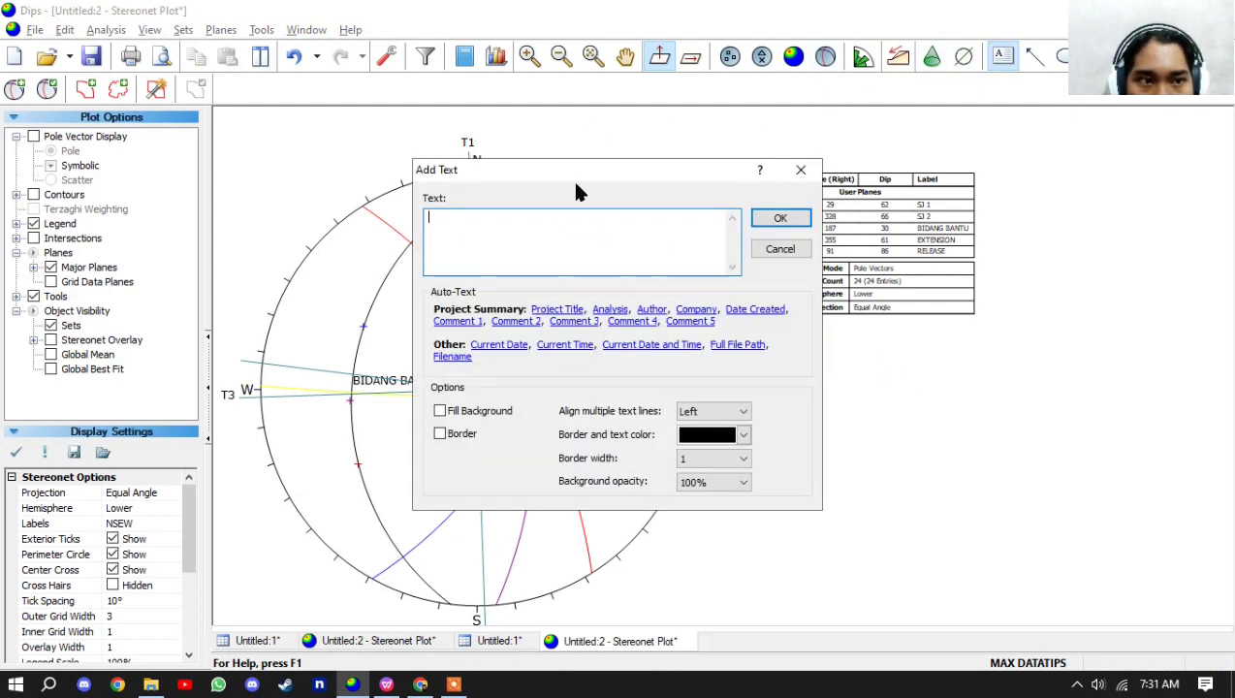
left_click_drag(575, 170, 488, 151)
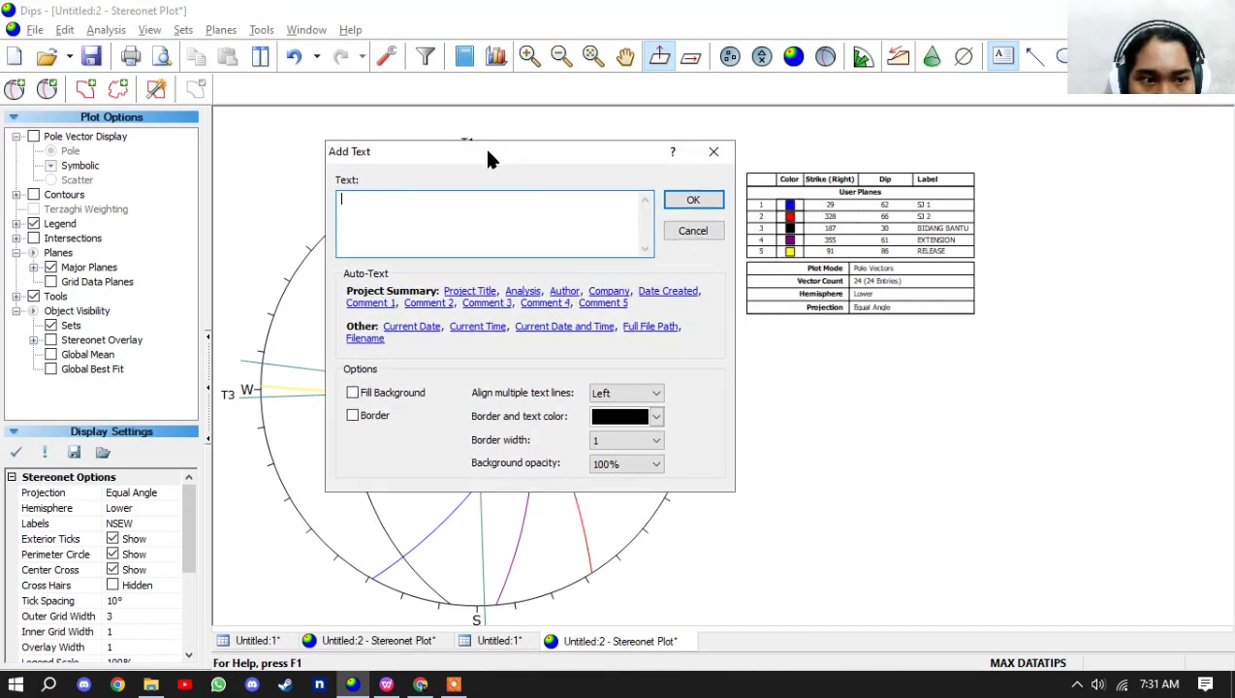
type("SJ 1")
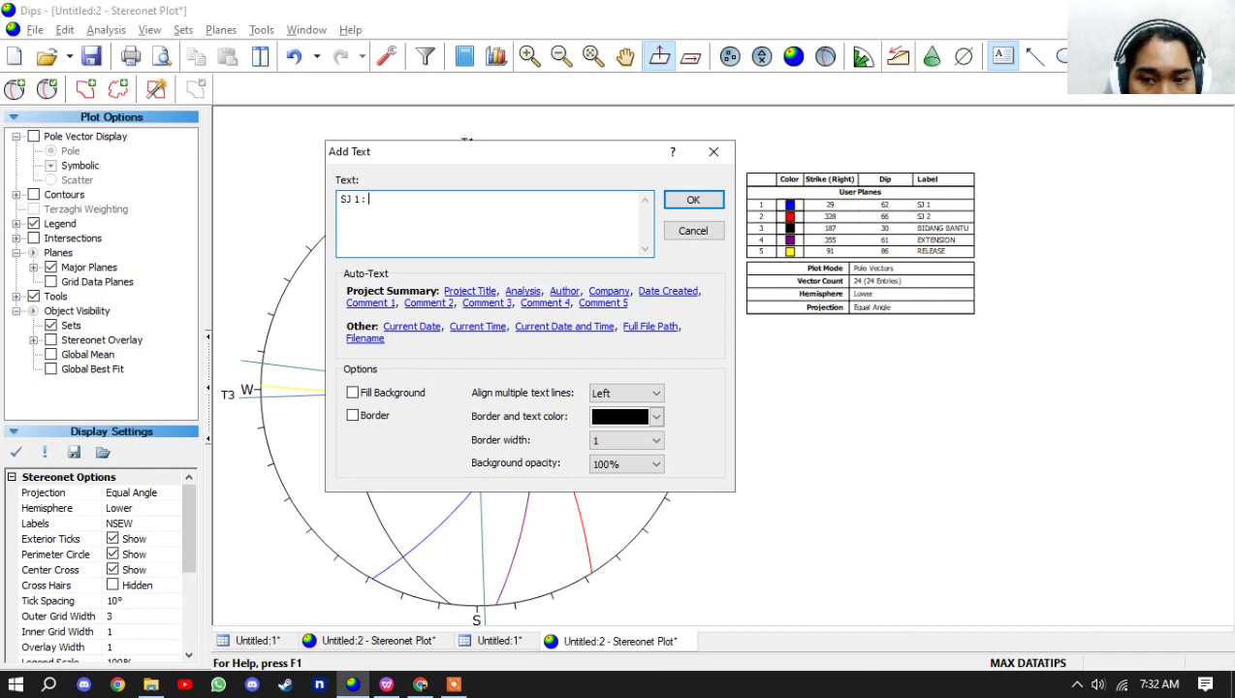
type(" : 29/")
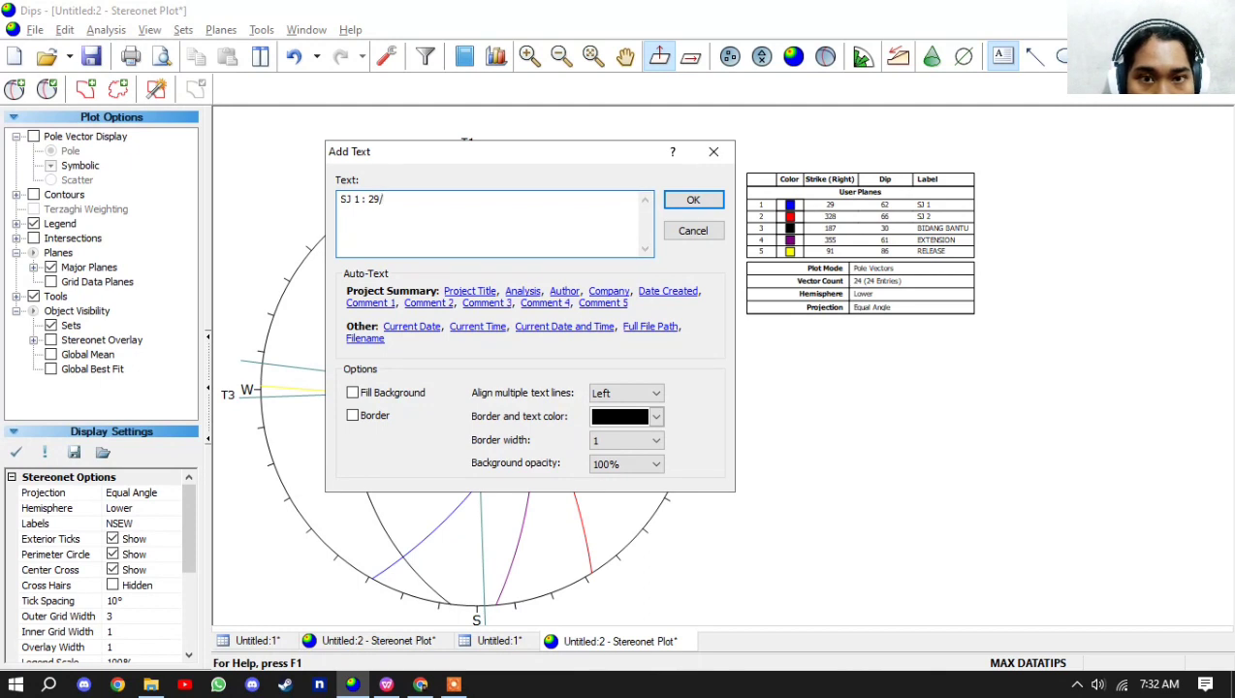
type("62 ")
type("SJ 2 :")
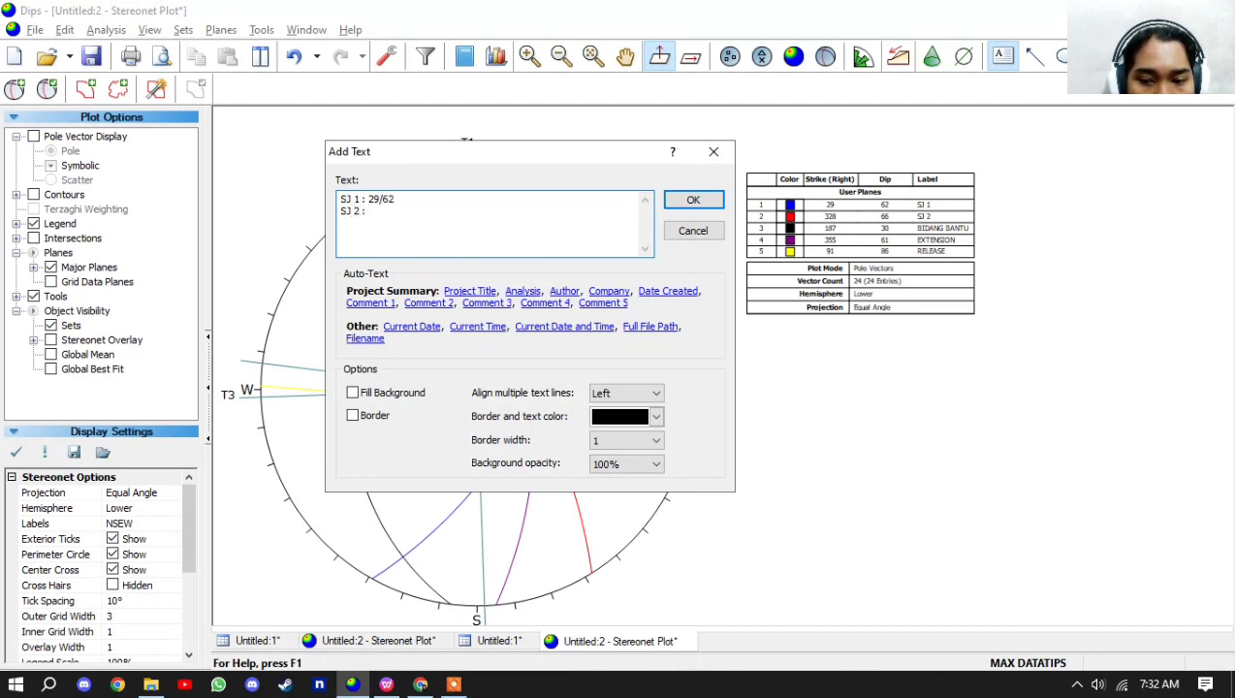
type(" 328/66")
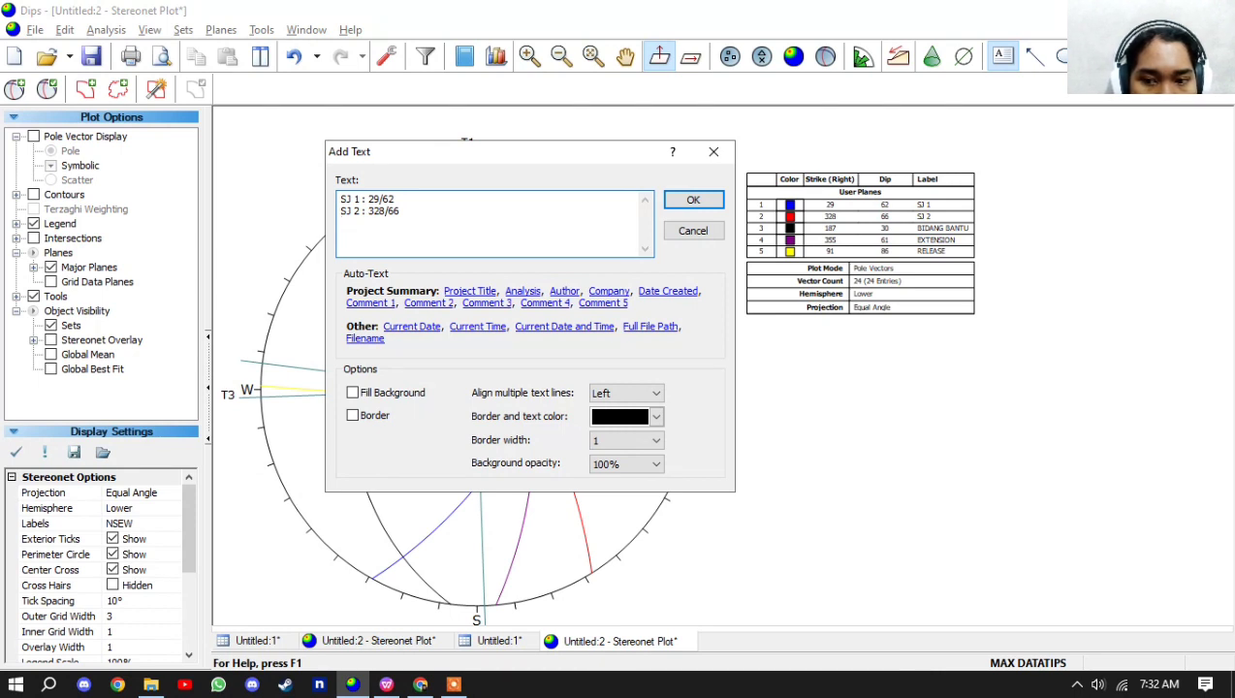
- Add the lines "EXTENSION JOINT : 355/61" and "RELEASE JOINT : 91/86" to the text note
key("Return")
type("EXTEN")
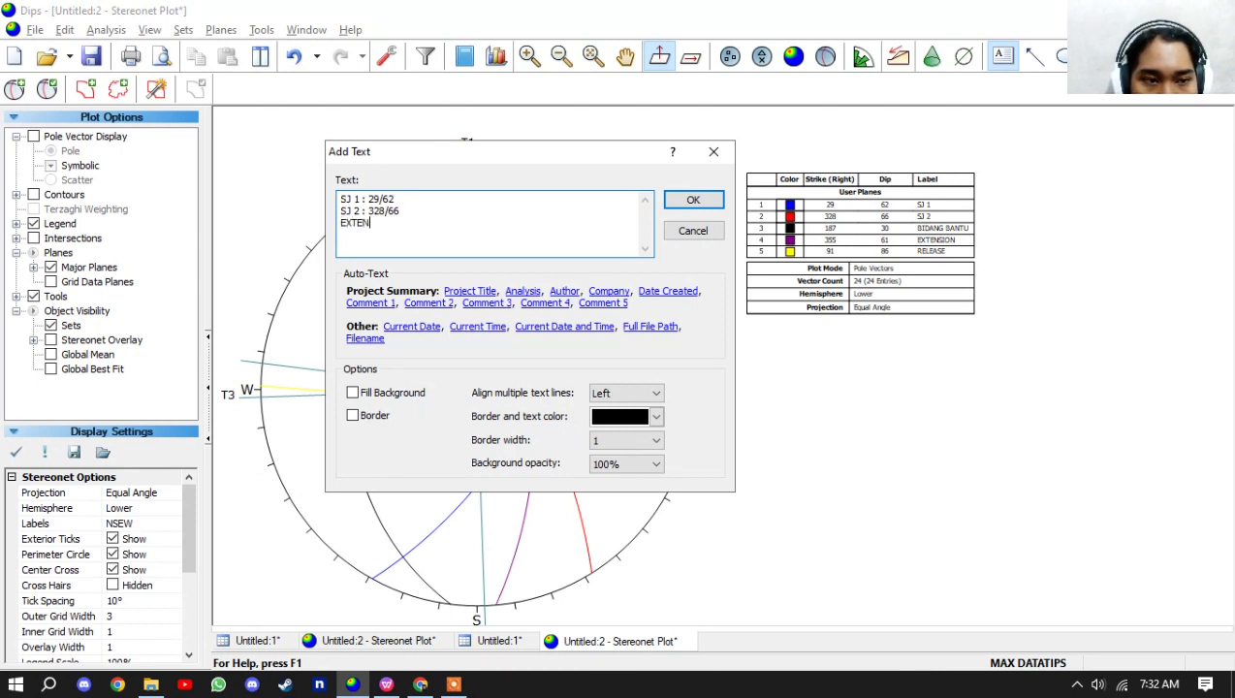
type("SION JOINT : 355/")
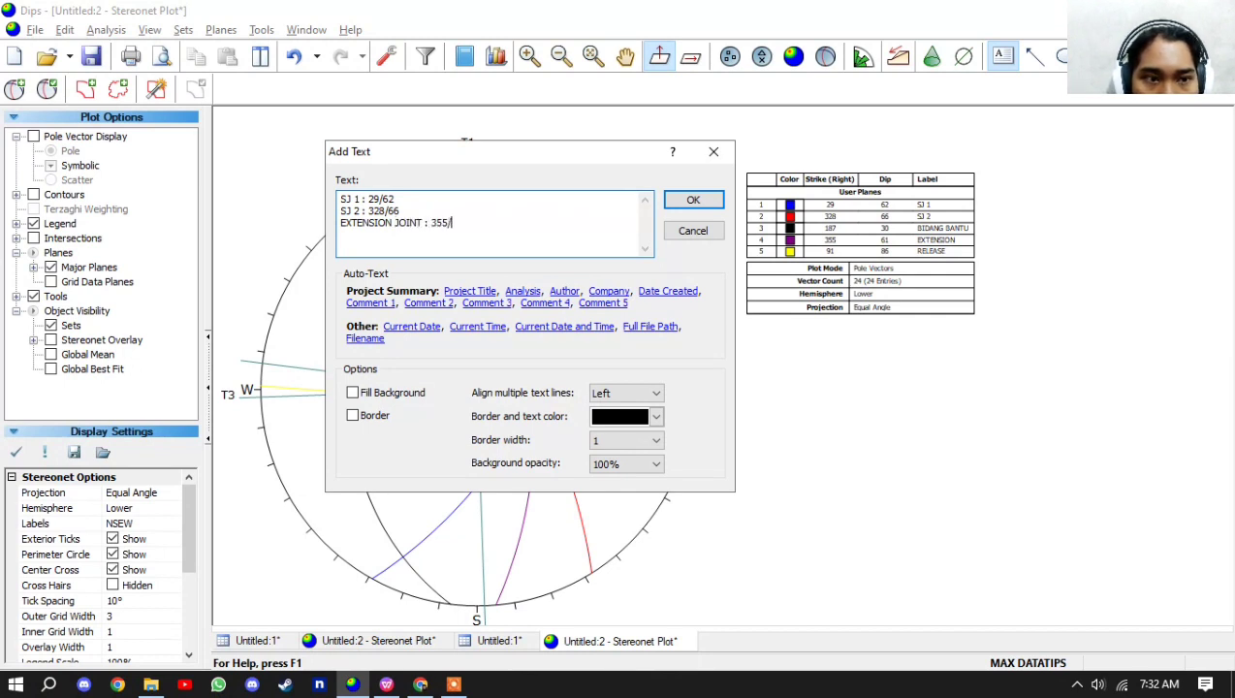
type("61")
key("Return")
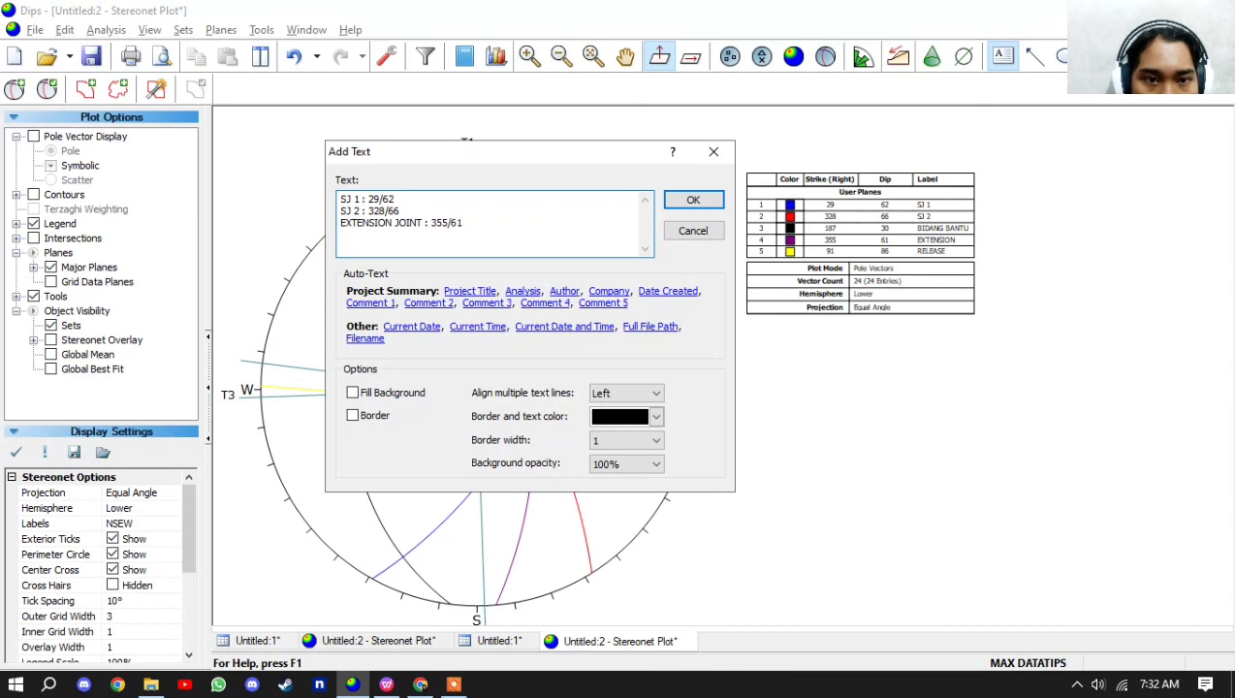
type("RELEA")
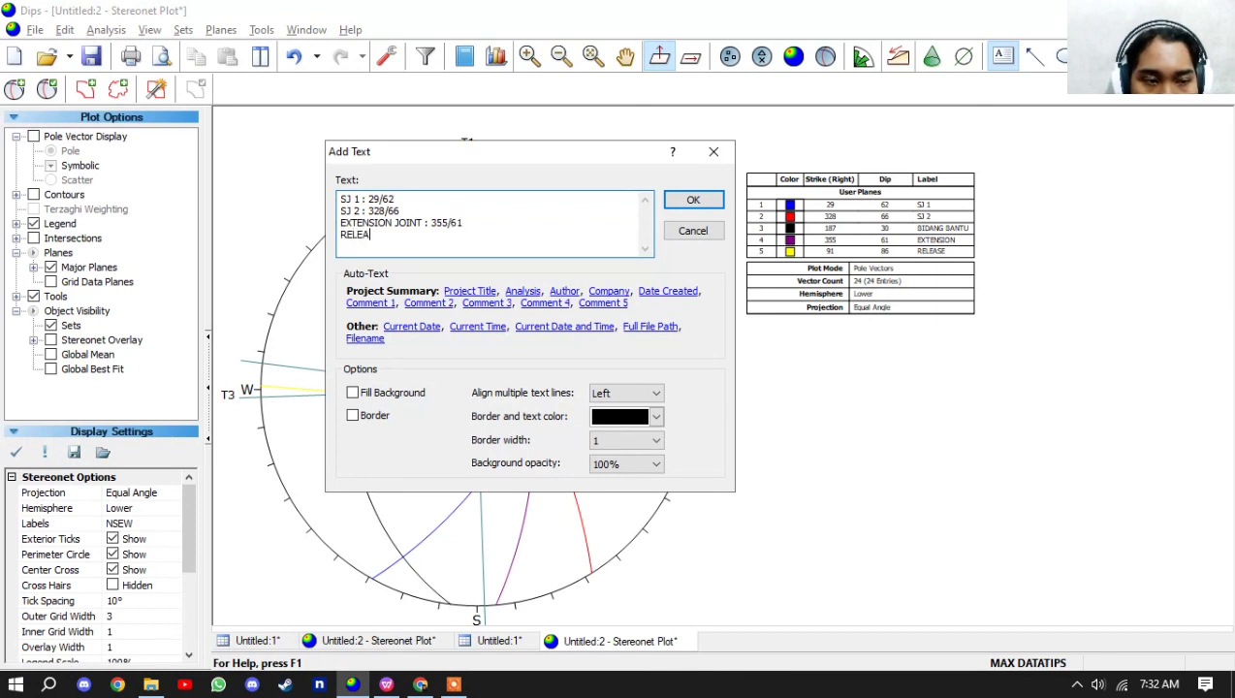
type("SE JOINT : 9")
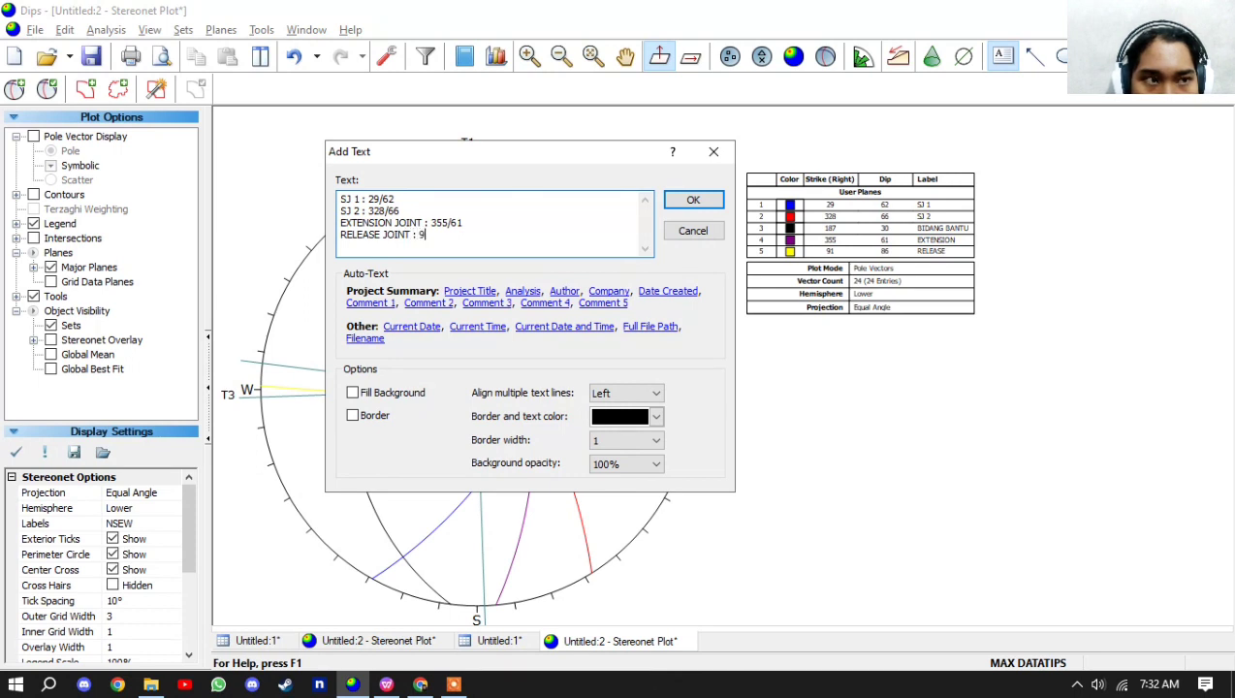
type("1/86")
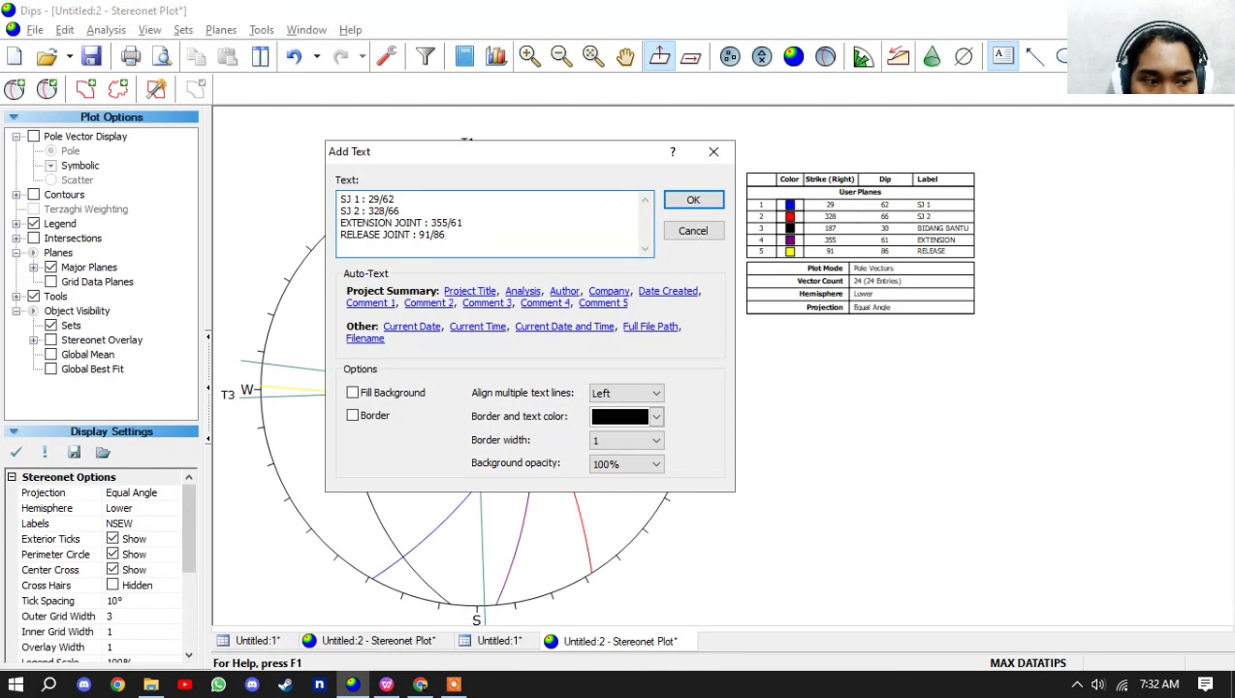
- Add the lines "T1 :", "T2 :" and "T3 :" without values to the text note and place it on the plot
key("Return")
type("T1")
key("Return")
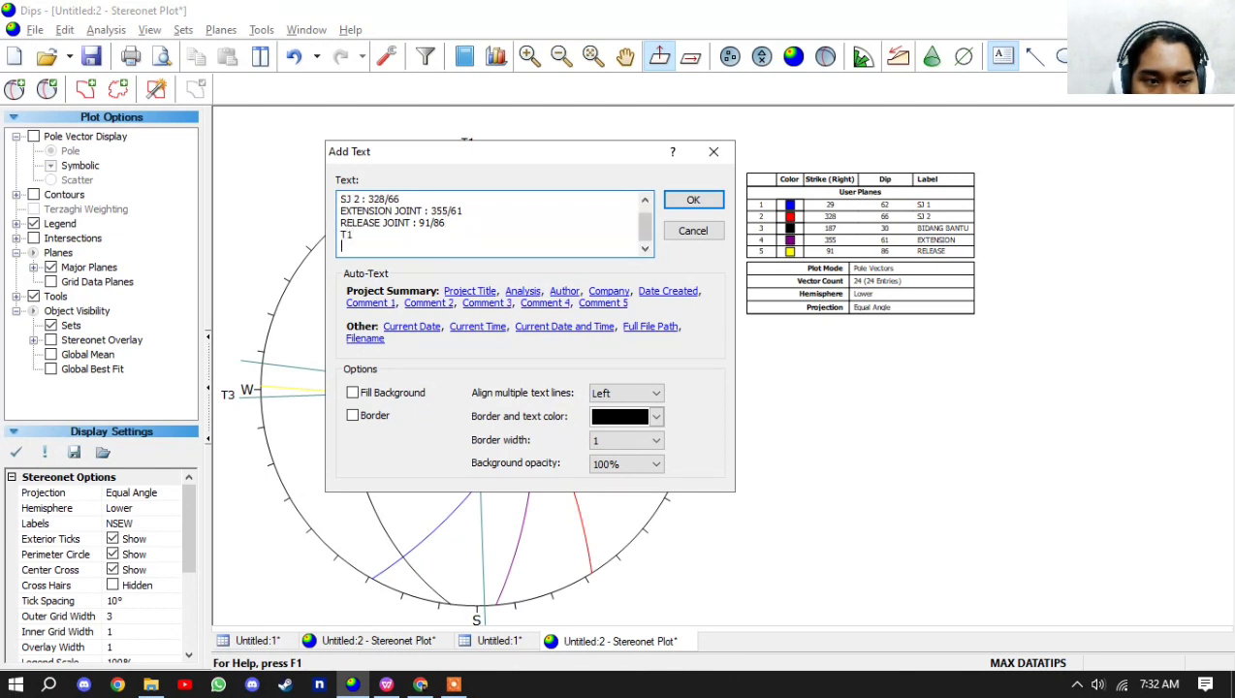
type("T2")
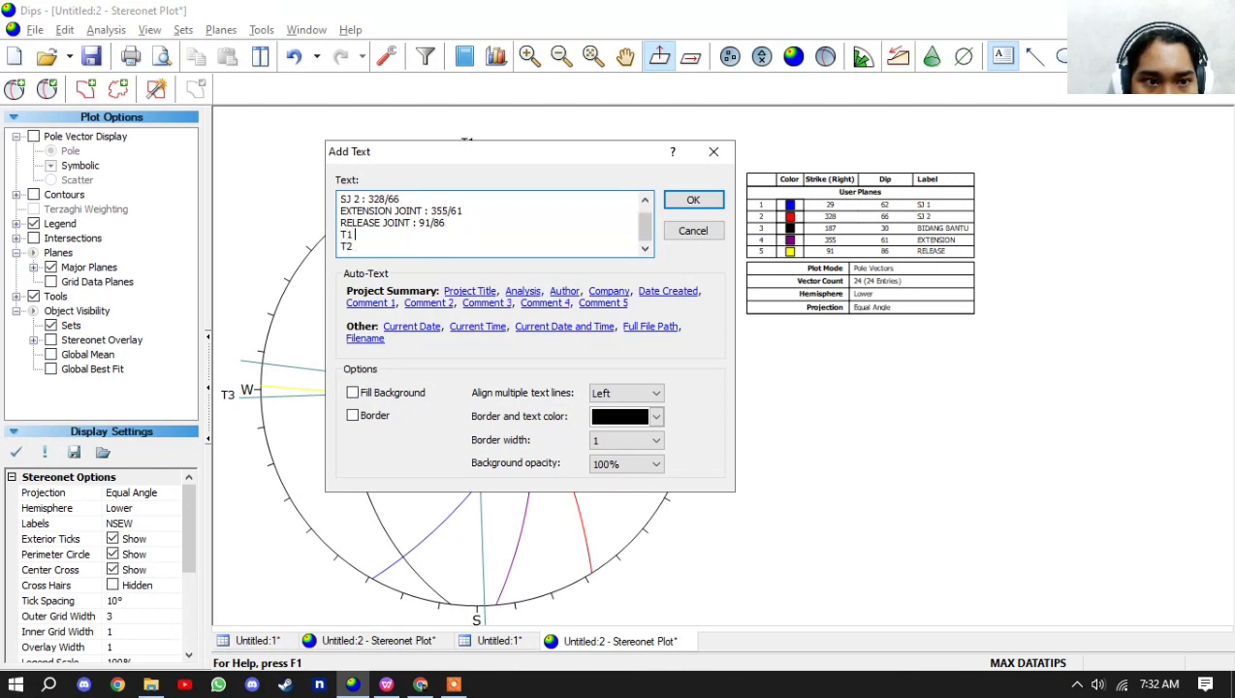
key("Down")
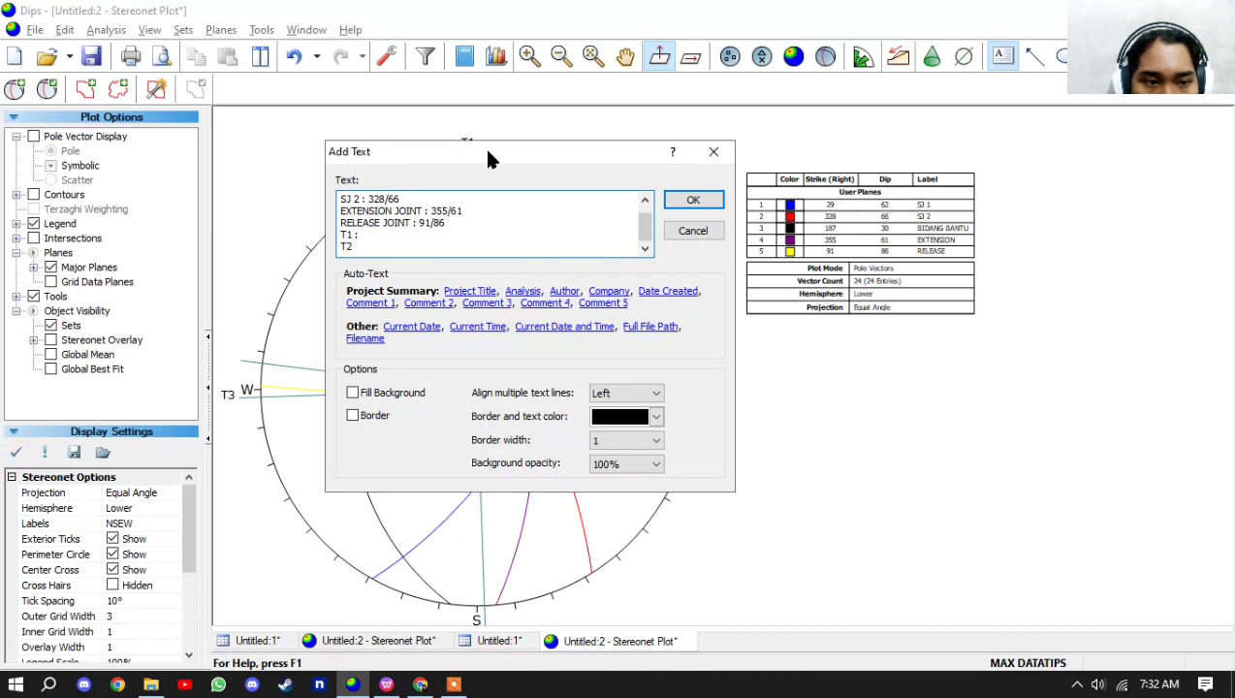
type(":")
key("Return")
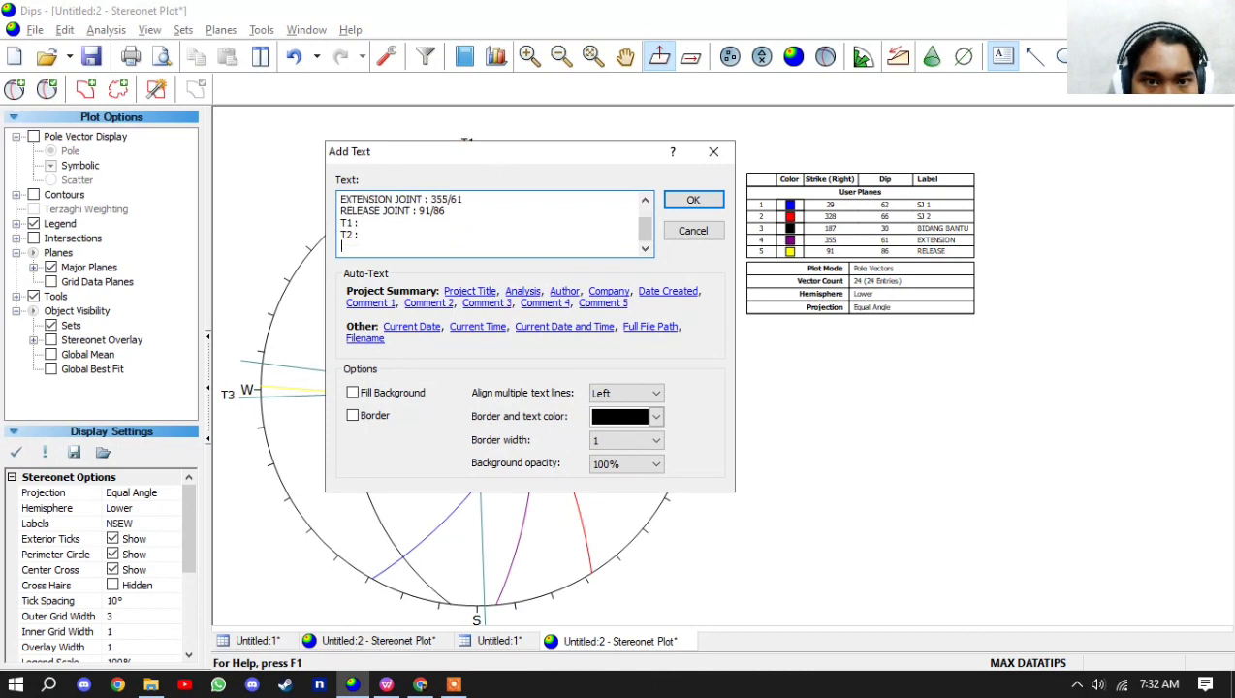
type("T3 :")
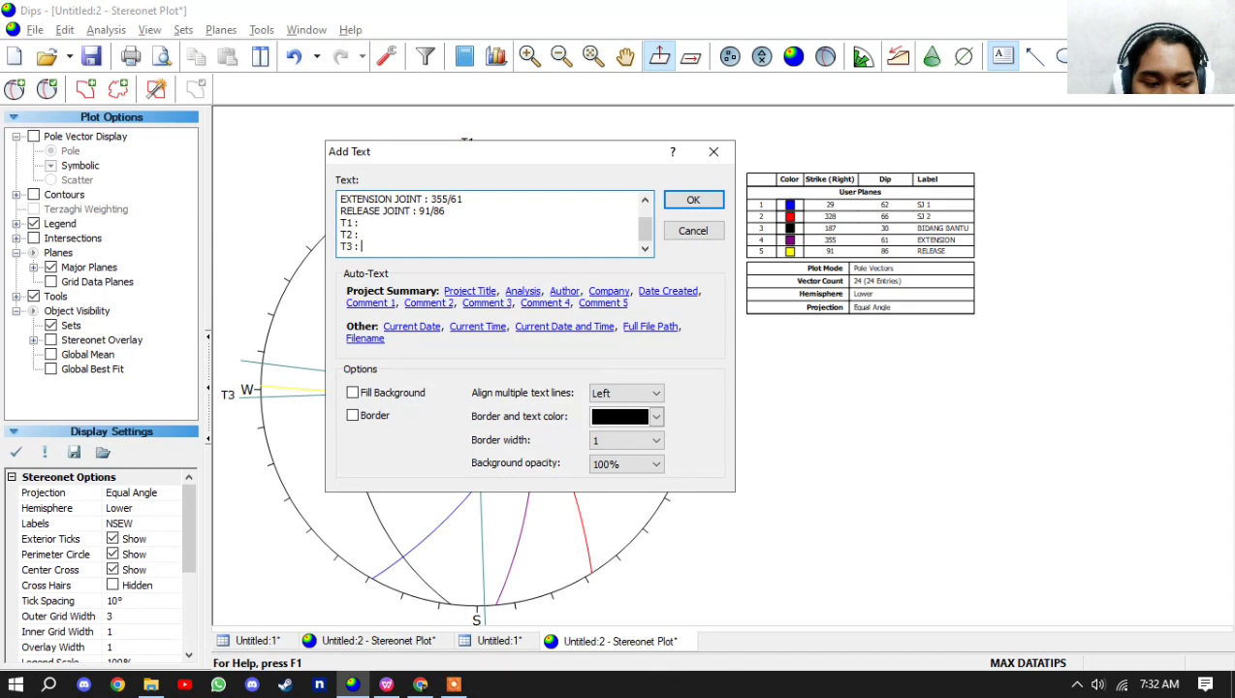
left_click(691, 200)
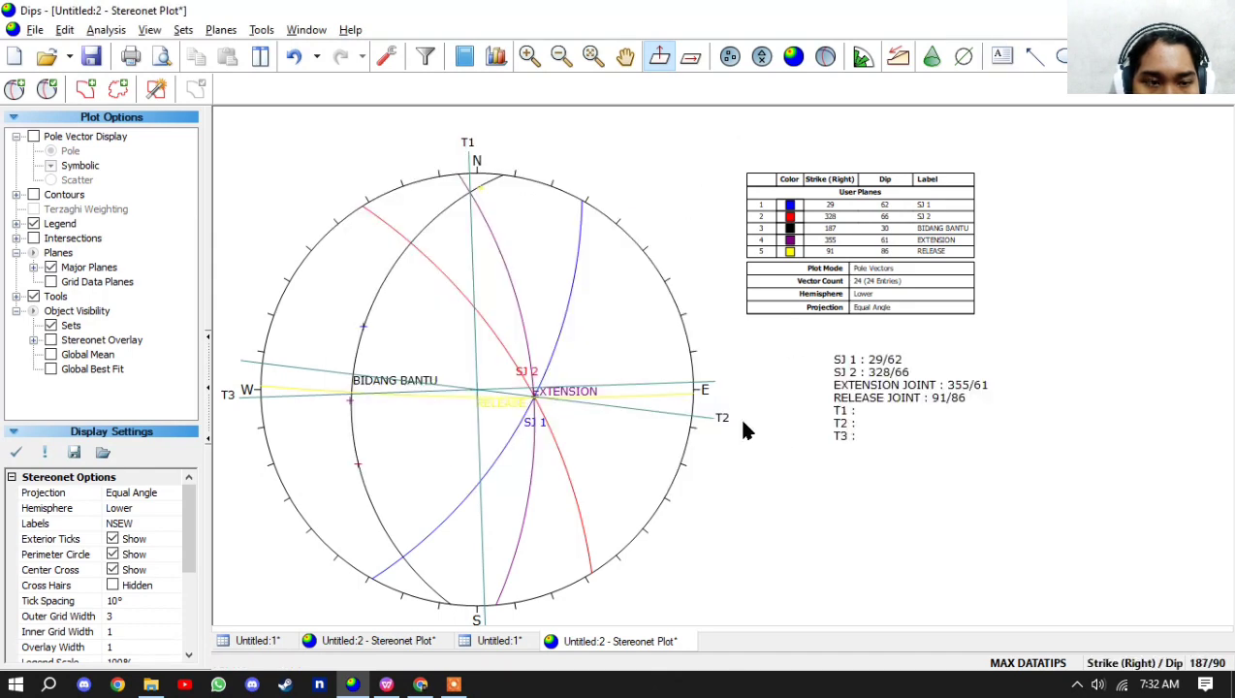
- Switch the orientation convention to Trend / Plunge and inspect where the T3 line crosses the BIDANG BANTU plane
scroll(696, 419, "up", 2)
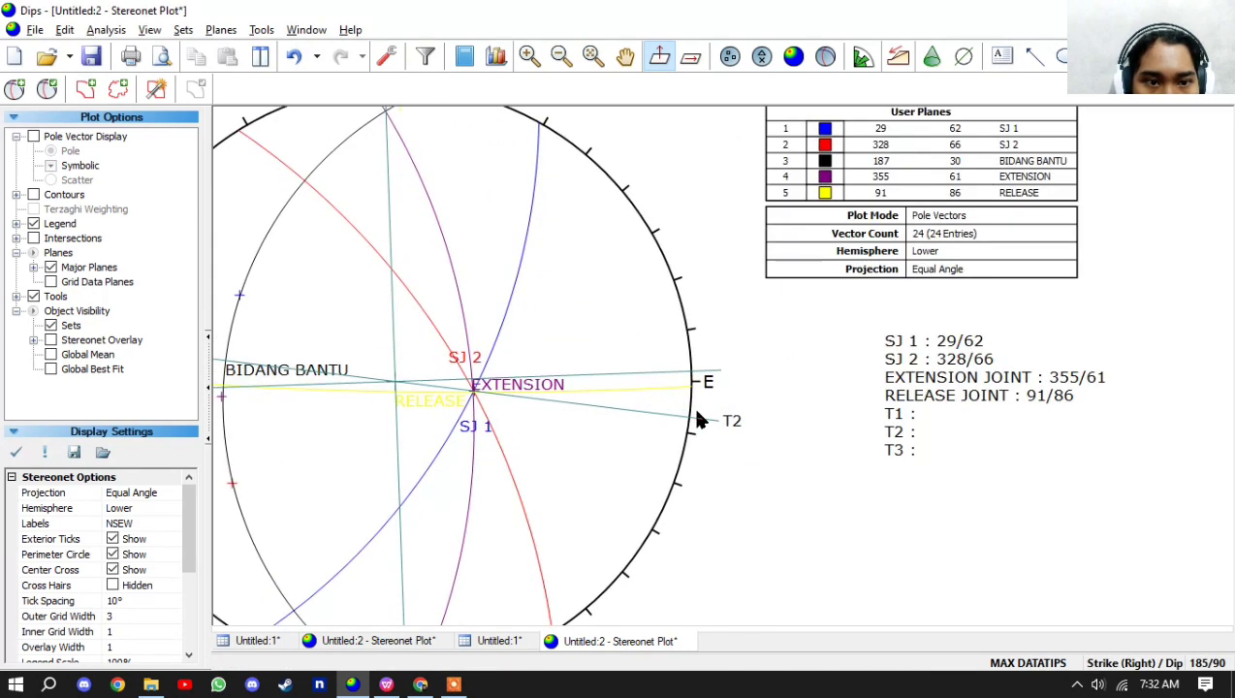
scroll(337, 389, "up", 2)
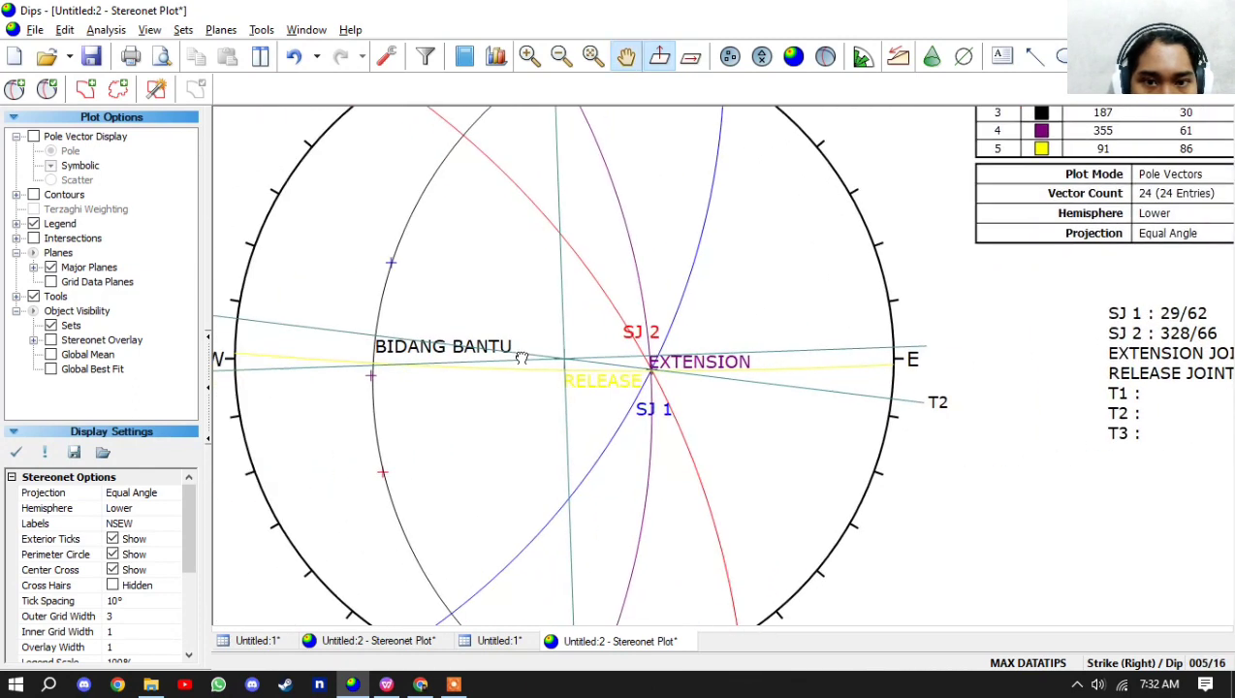
left_click_drag(521, 358, 625, 364)
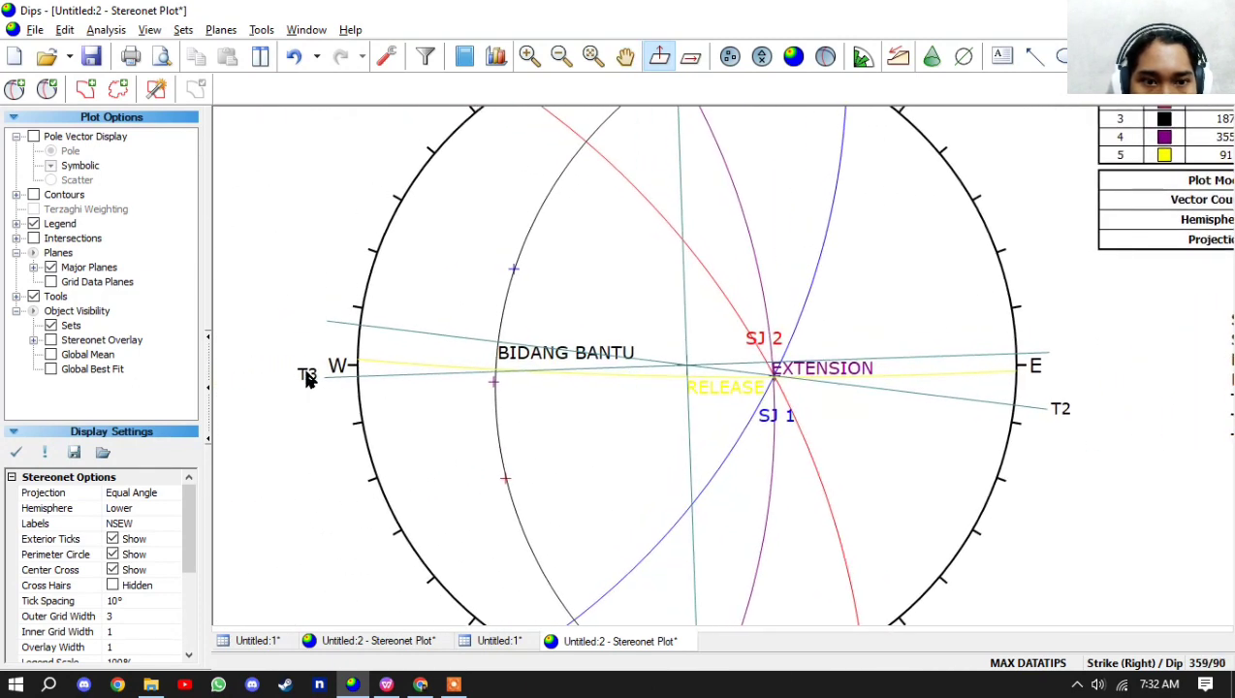
scroll(478, 378, "up", 2)
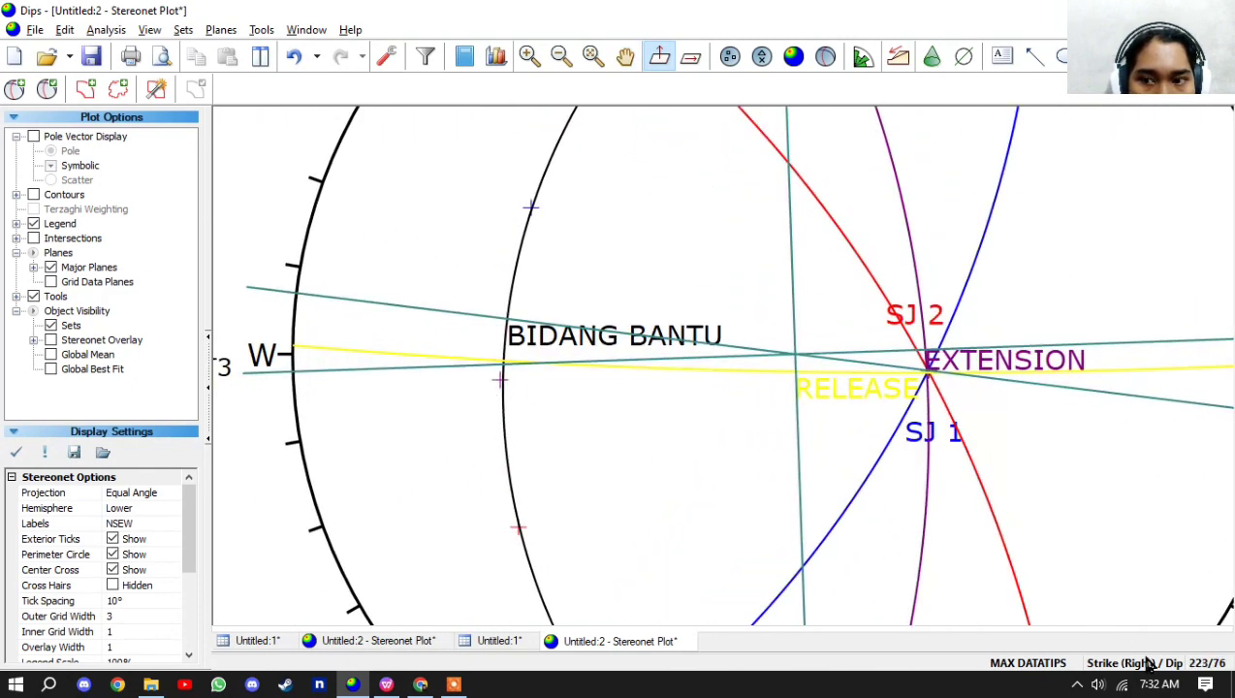
scroll(502, 366, "up", 2)
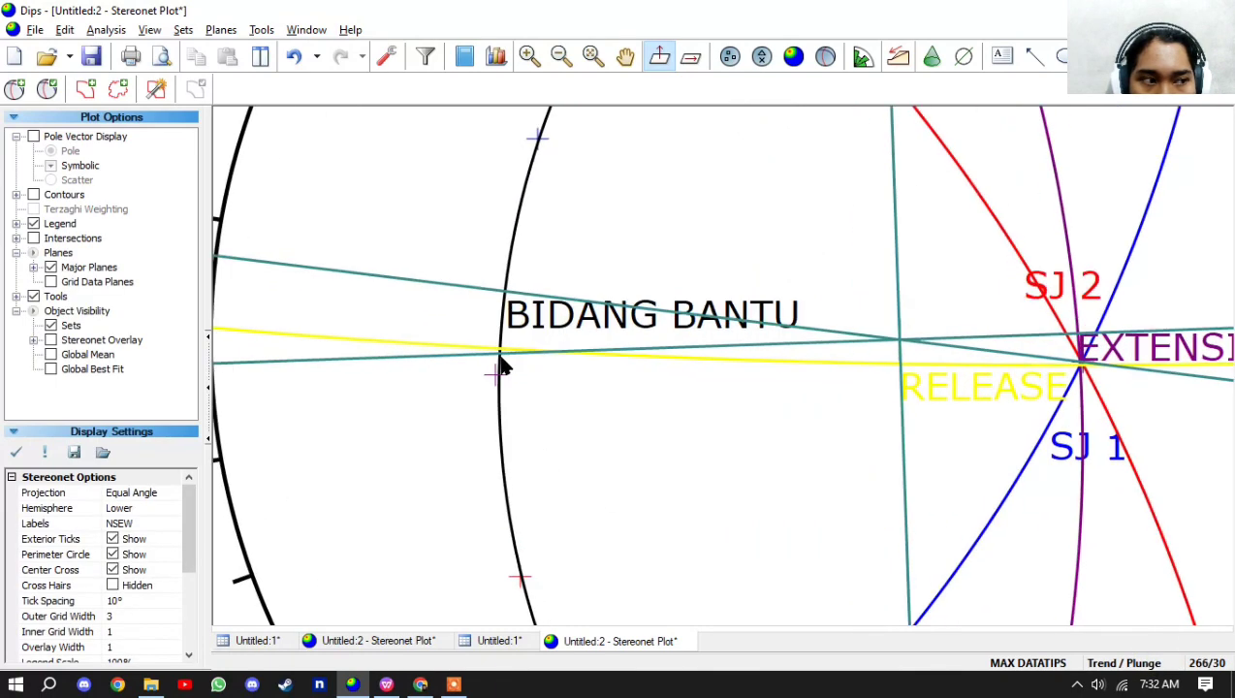
mouse_move(503, 366)
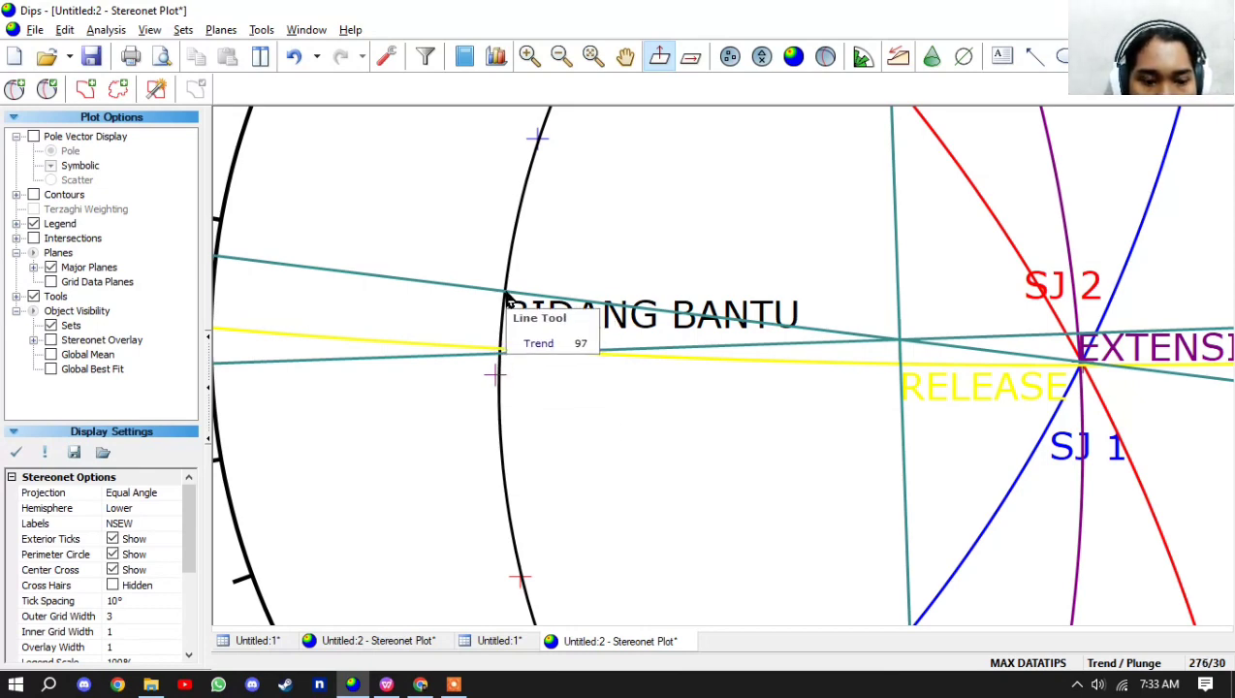
- Recheck the T3 line's crossing with the BIDANG BANTU plane and enter "29,267" on the T3 line of the text note
scroll(506, 297, "down", 3)
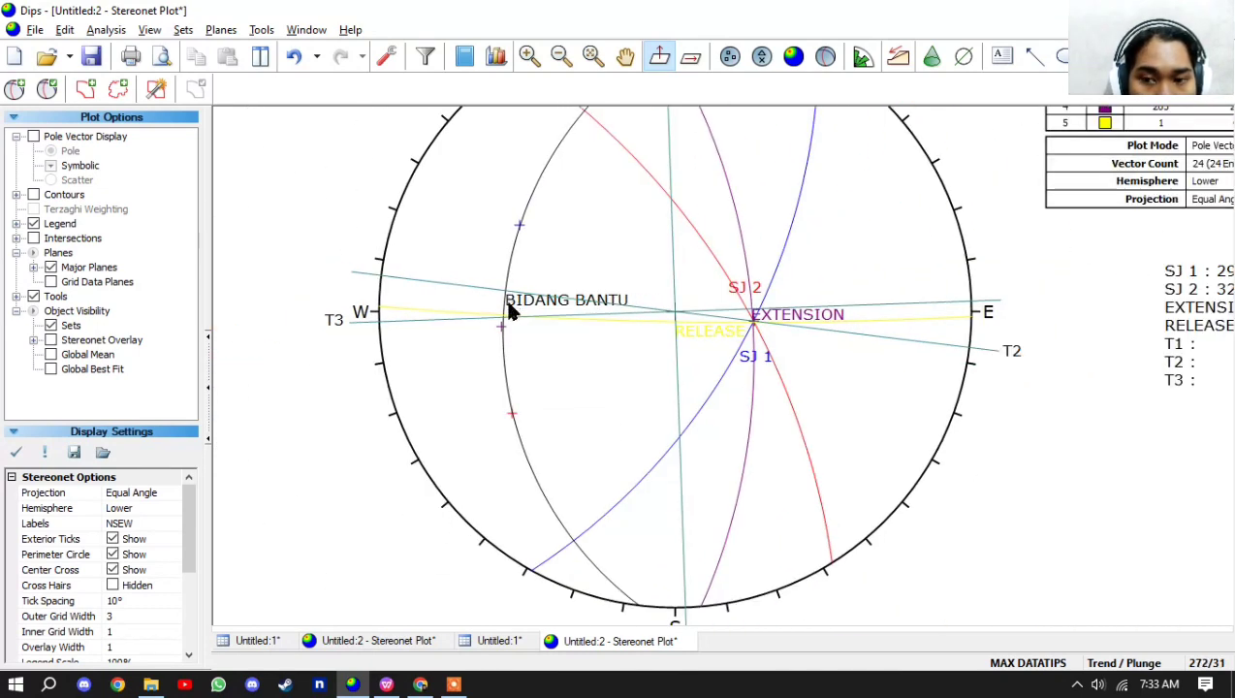
scroll(503, 321, "up", 3)
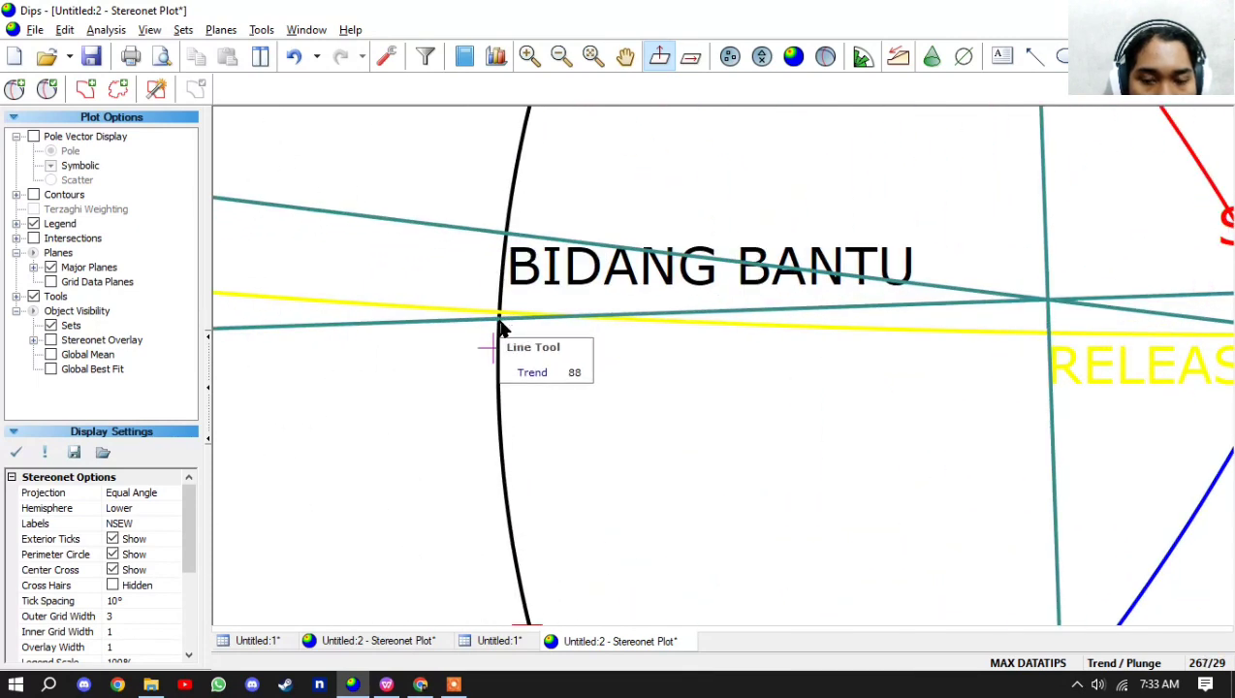
scroll(502, 328, "down", 3)
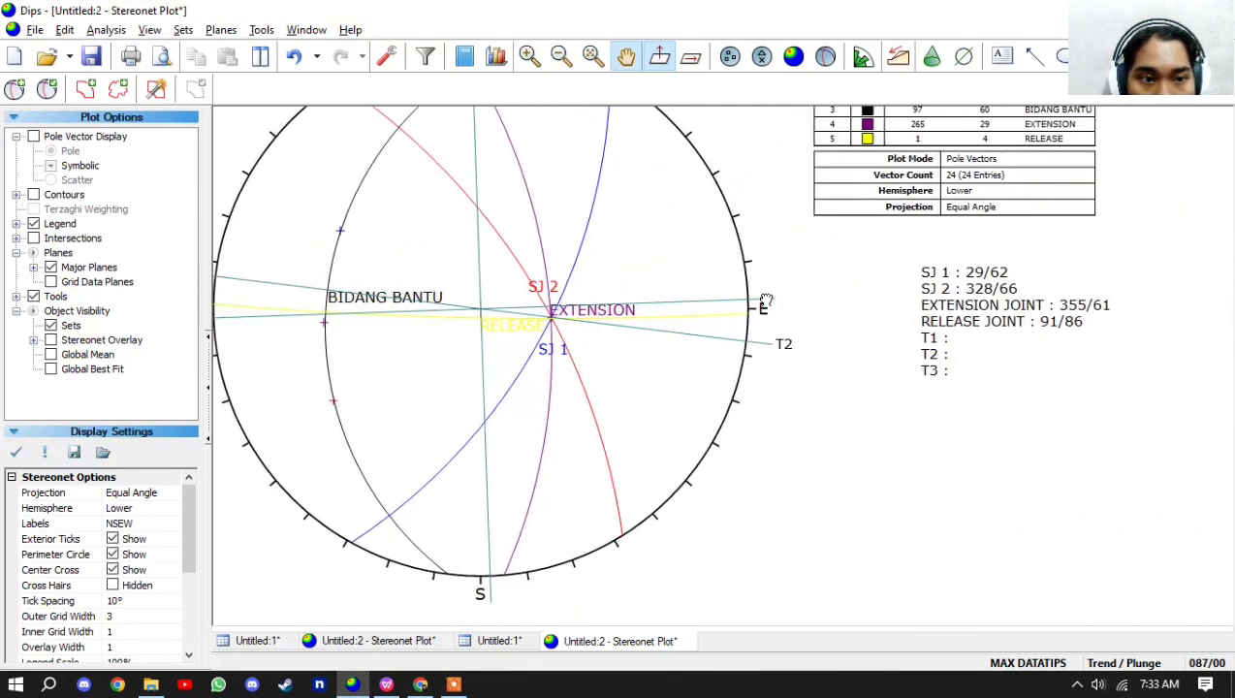
double_click(1024, 322)
scroll(506, 257, "down", 1)
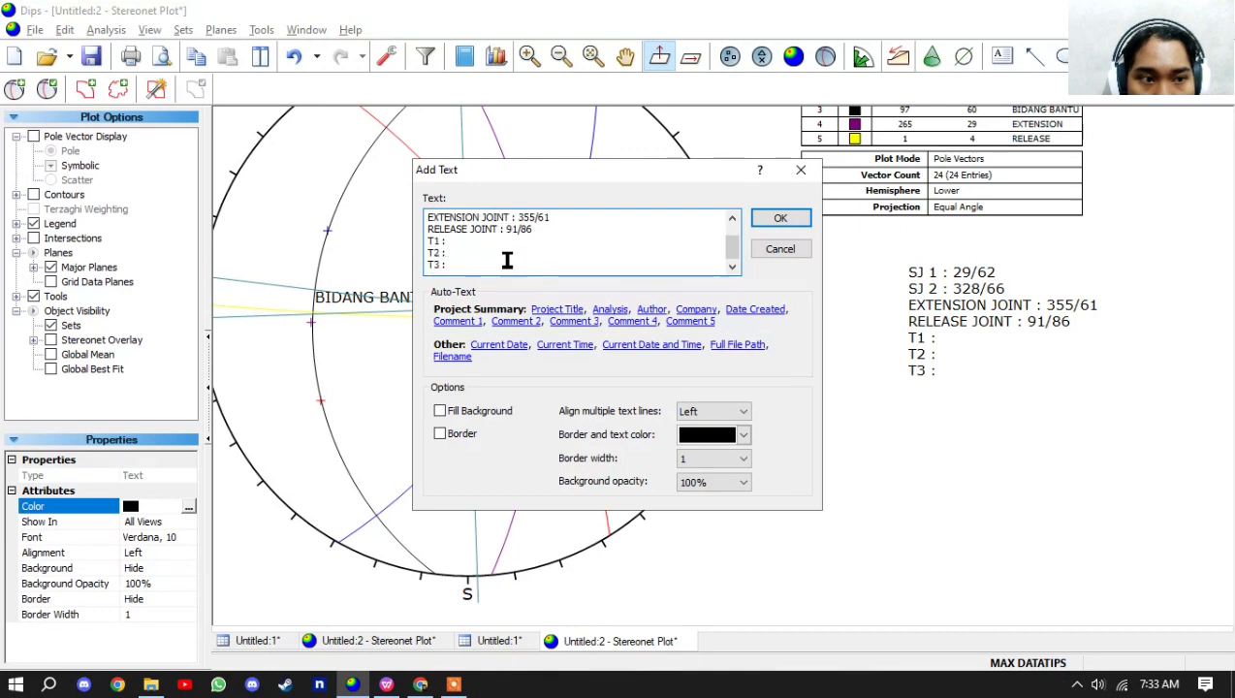
type("29,")
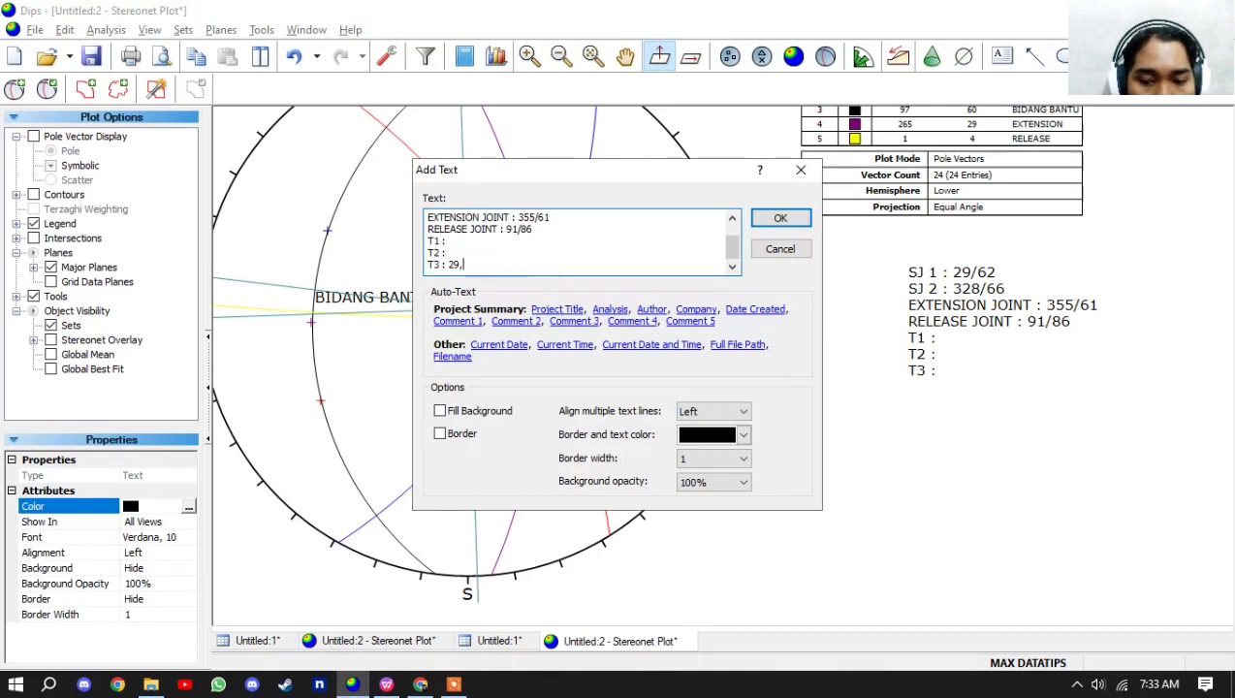
type("267")
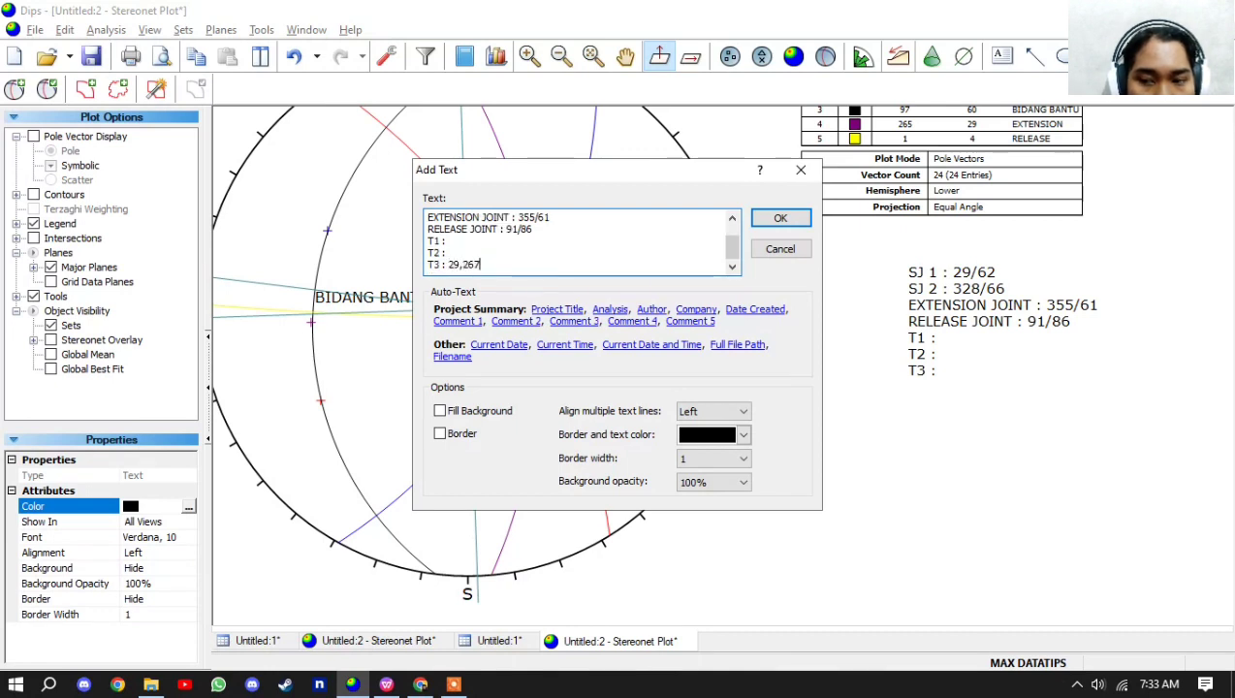
left_click(780, 218)
- Read the T2 line's crossing with the BIDANG BANTU plane and enter "30,276" on the T2 line of the text note
scroll(320, 237, "up", 4)
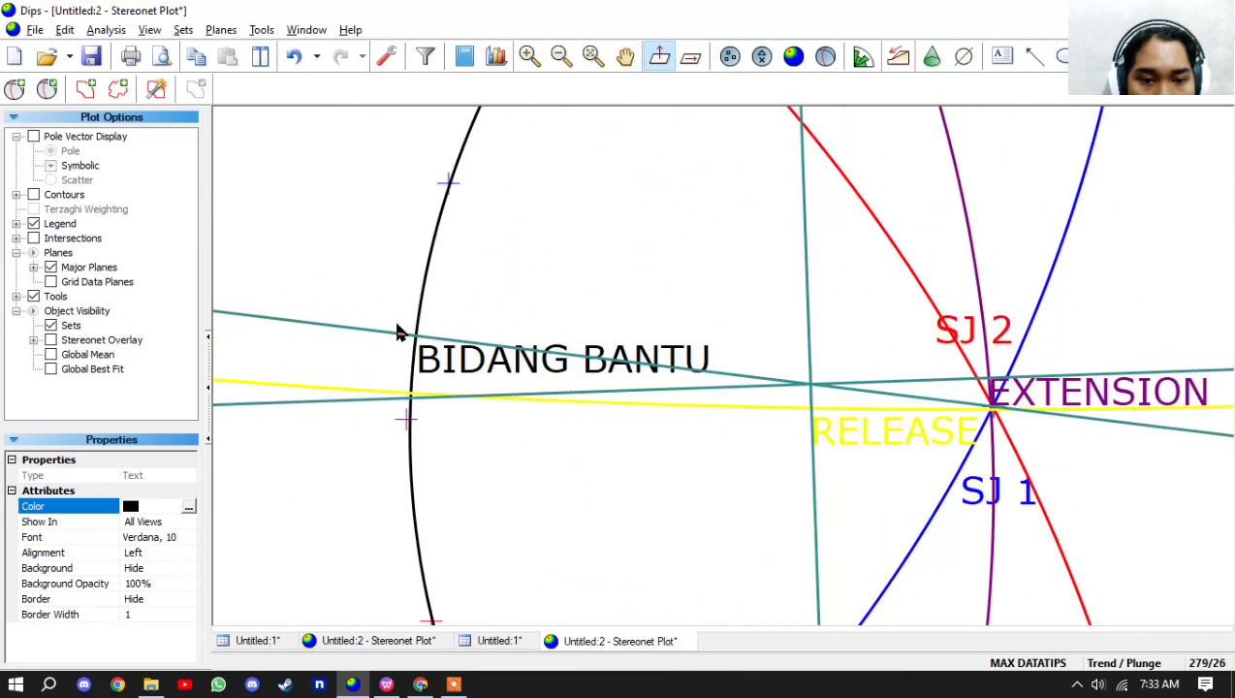
scroll(417, 345, "down", 4)
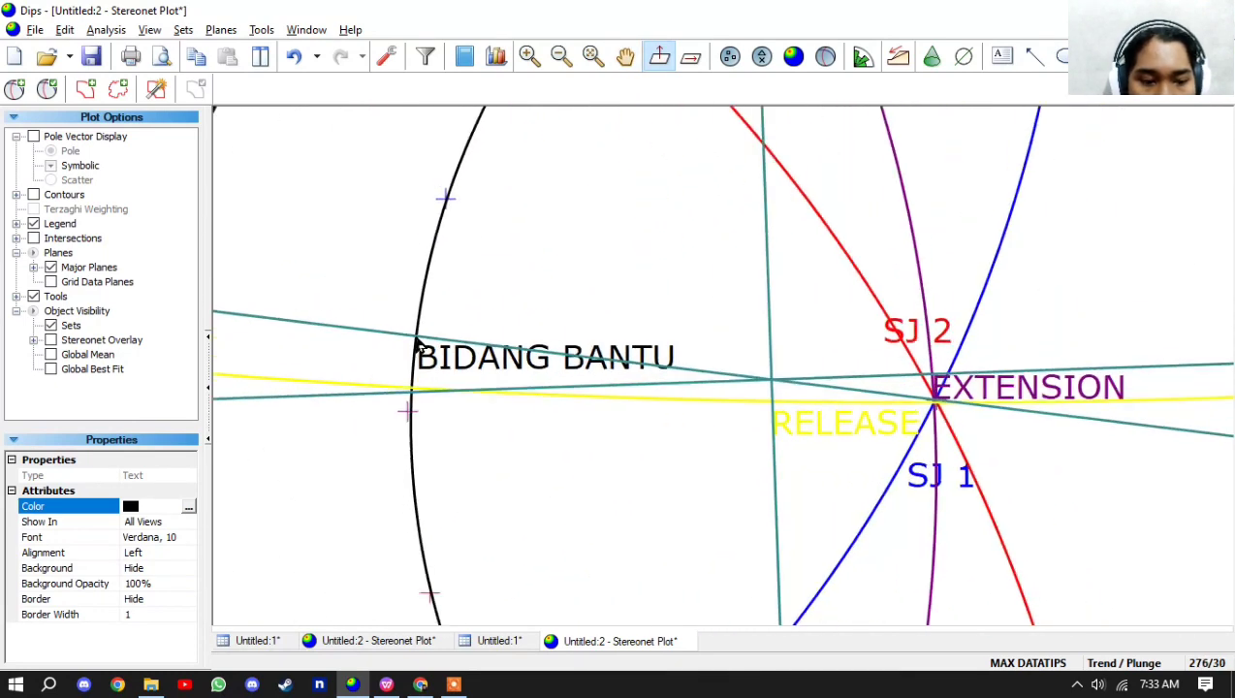
double_click(951, 371)
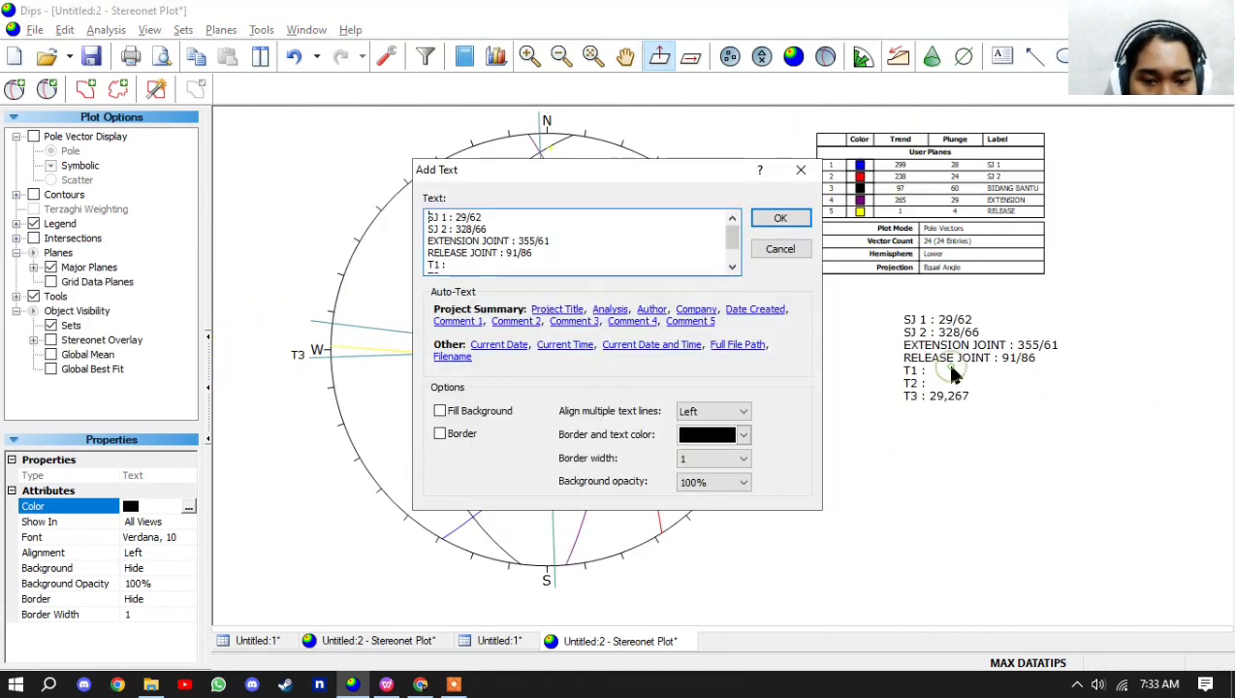
scroll(510, 260, "down", 1)
left_click(506, 255)
type("30,276")
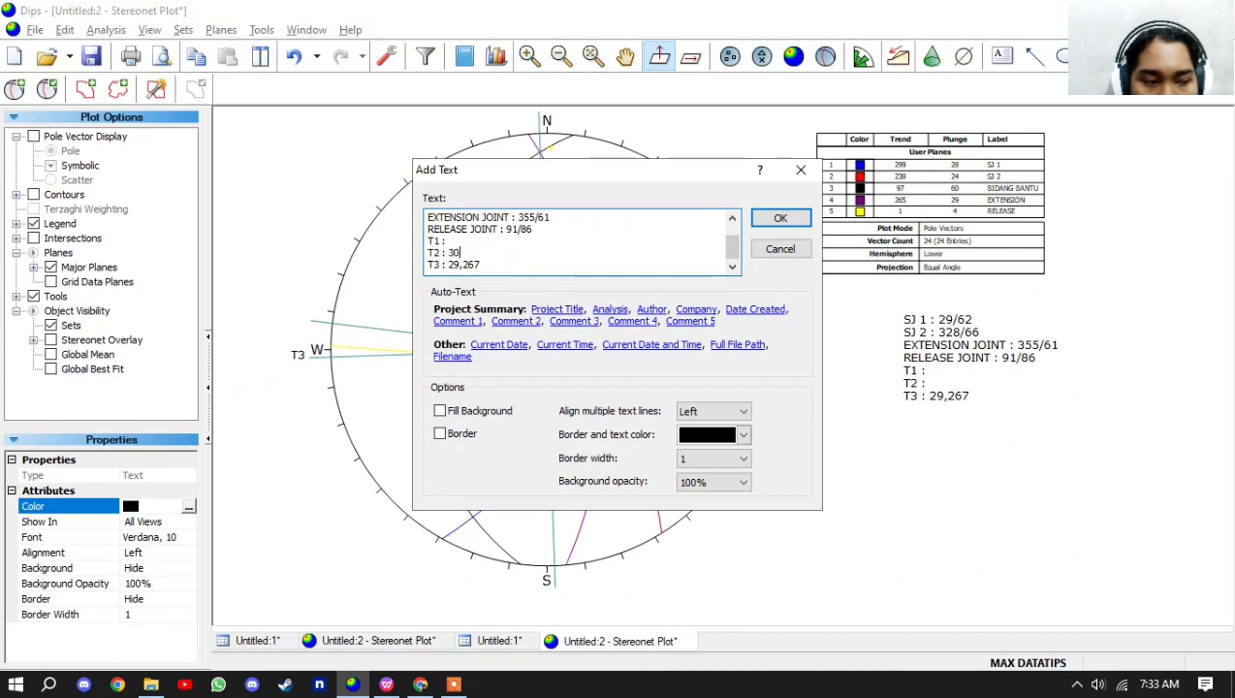
left_click(780, 218)
- Read the T1 line's crossing with the BIDANG BANTU plane near north and enter "05,357" on the T1 line of the text note
scroll(560, 252, "up", 6)
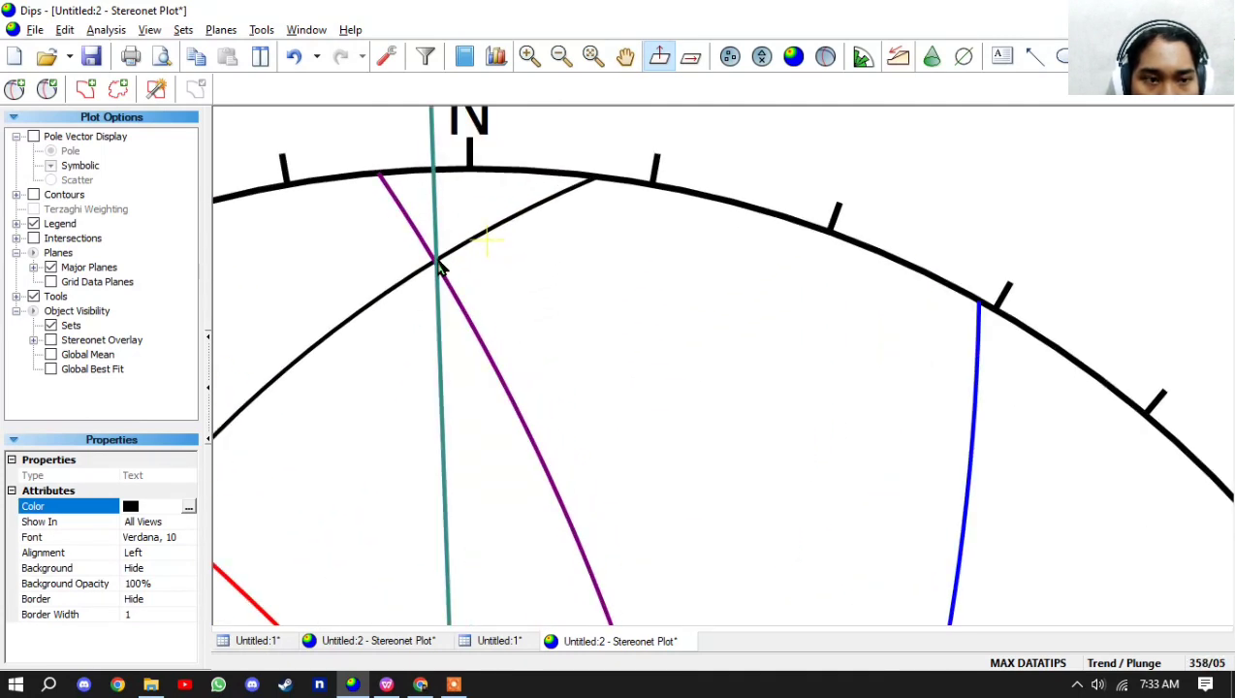
scroll(441, 270, "down", 5)
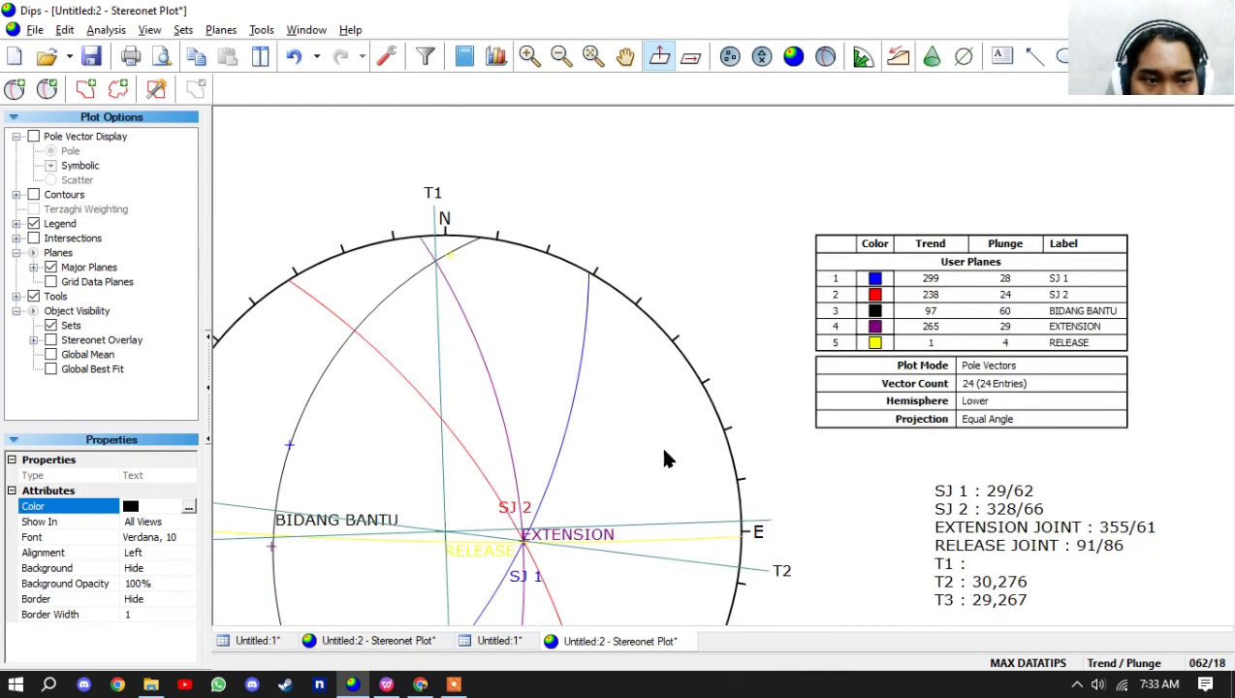
double_click(875, 445)
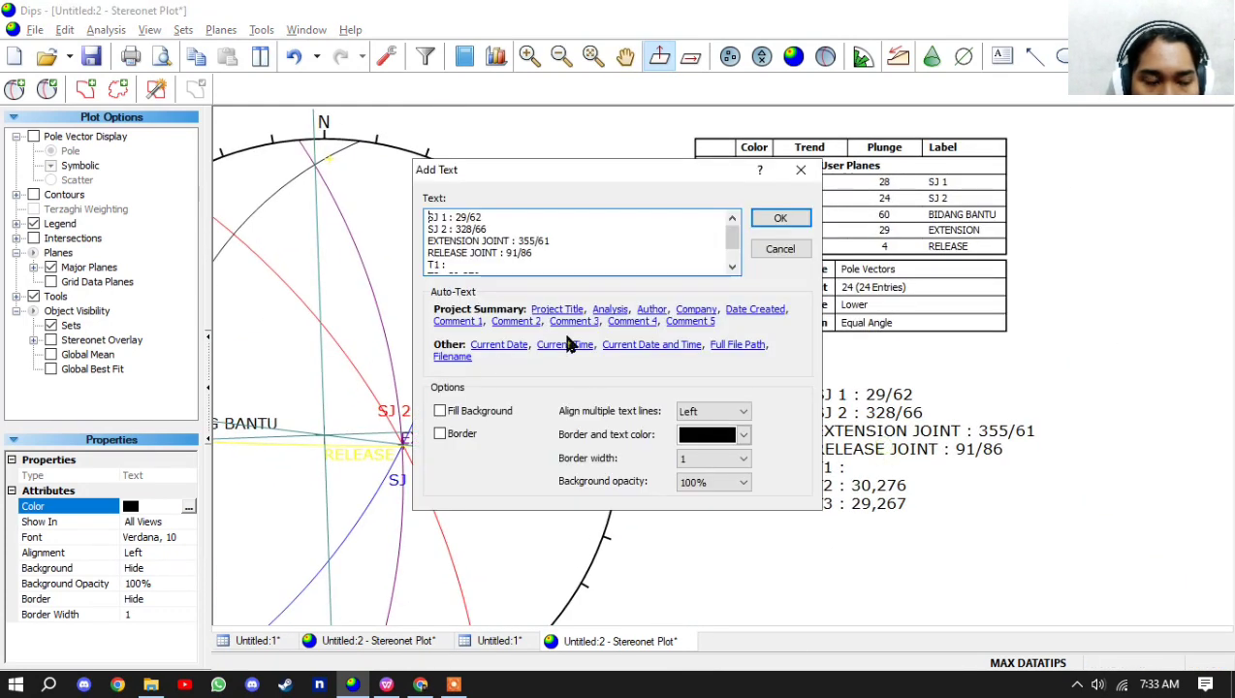
left_click(496, 264)
type("05,")
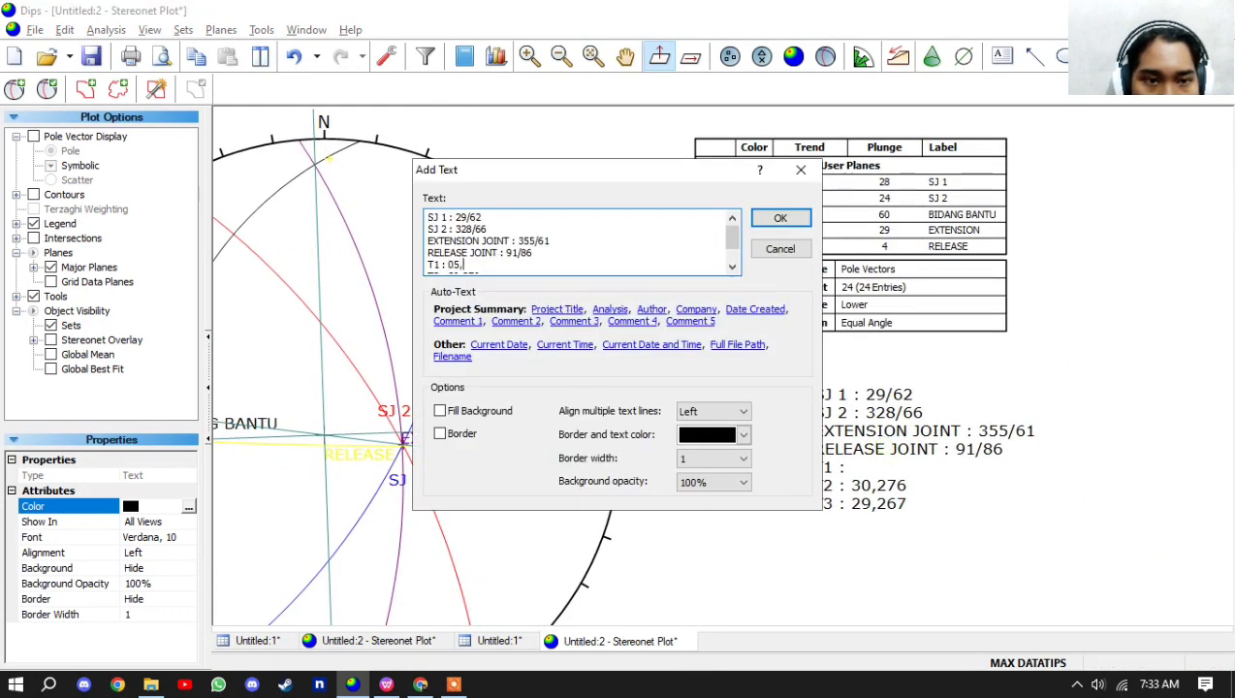
type("265")
left_click(793, 221)
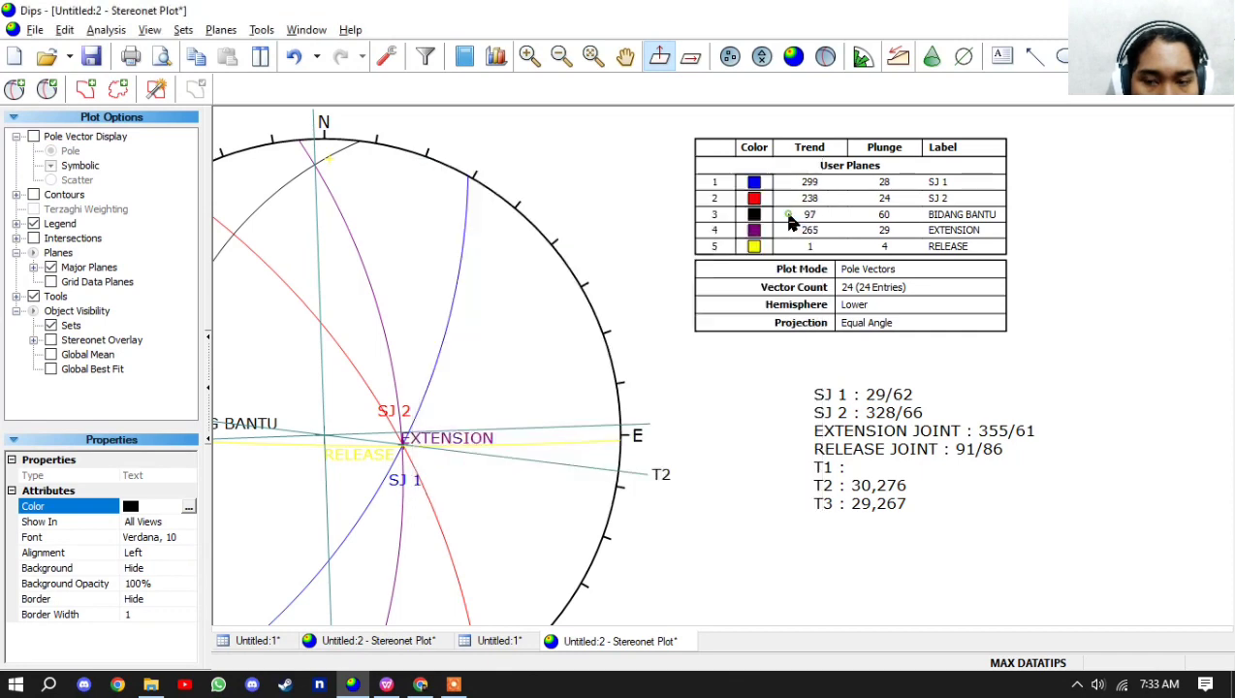
- Review the whole annotated joint stereonet, view the fault stereonet in the other document for comparison, and return to the joint plot
scroll(825, 330, "down", 3)
scroll(877, 394, "up", 1)
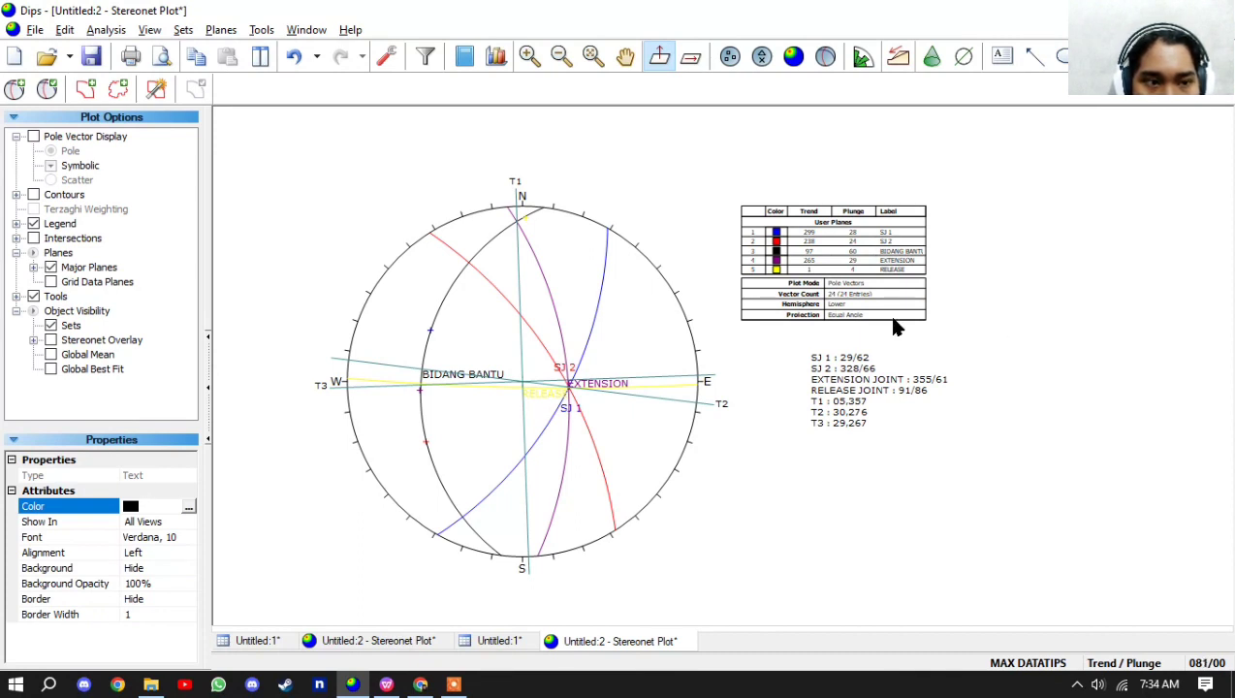
left_click(610, 641)
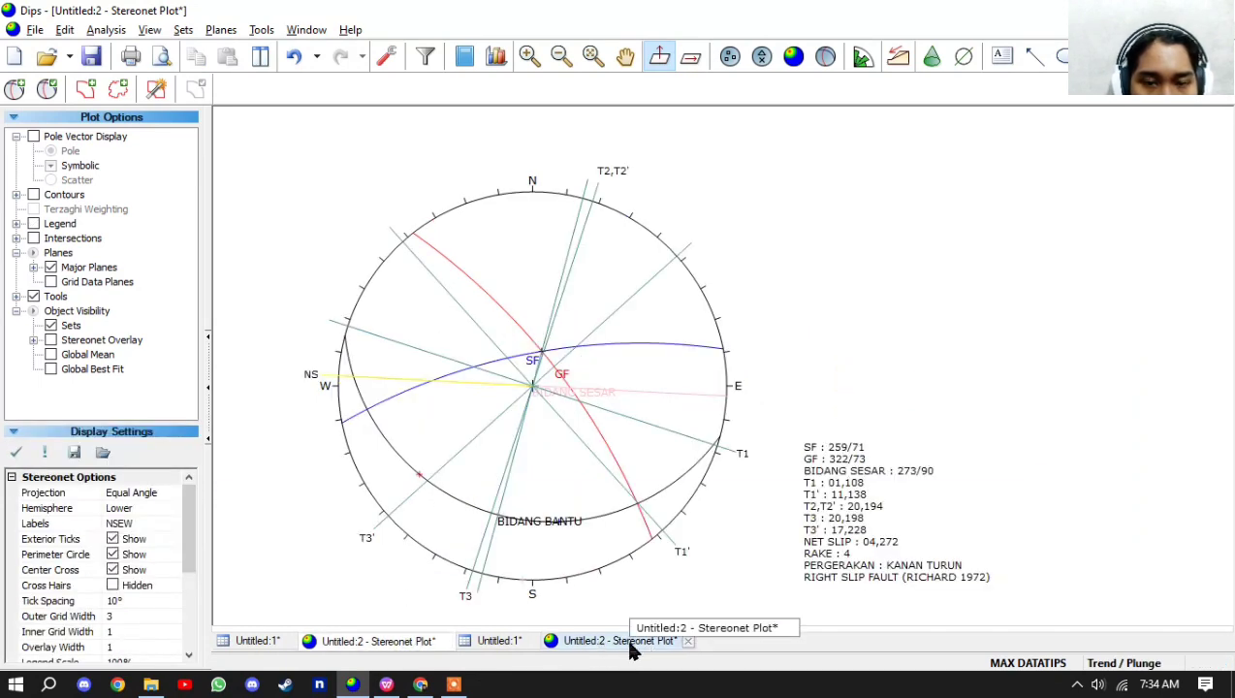
left_click(630, 648)
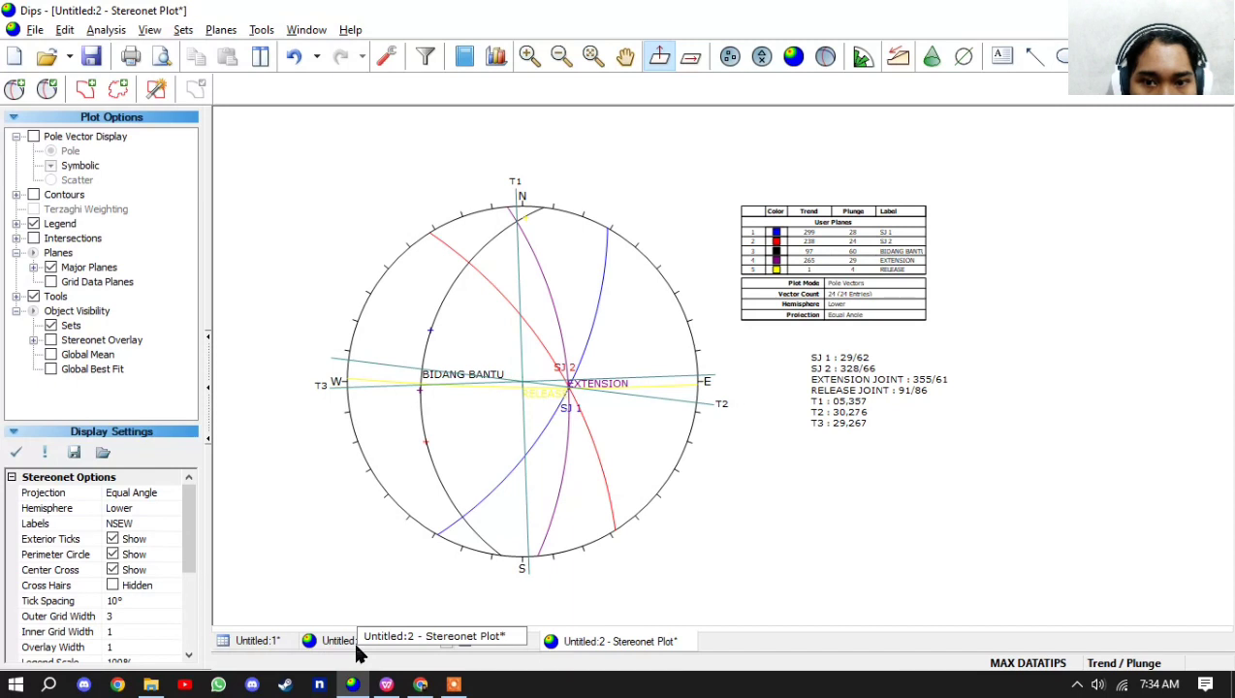